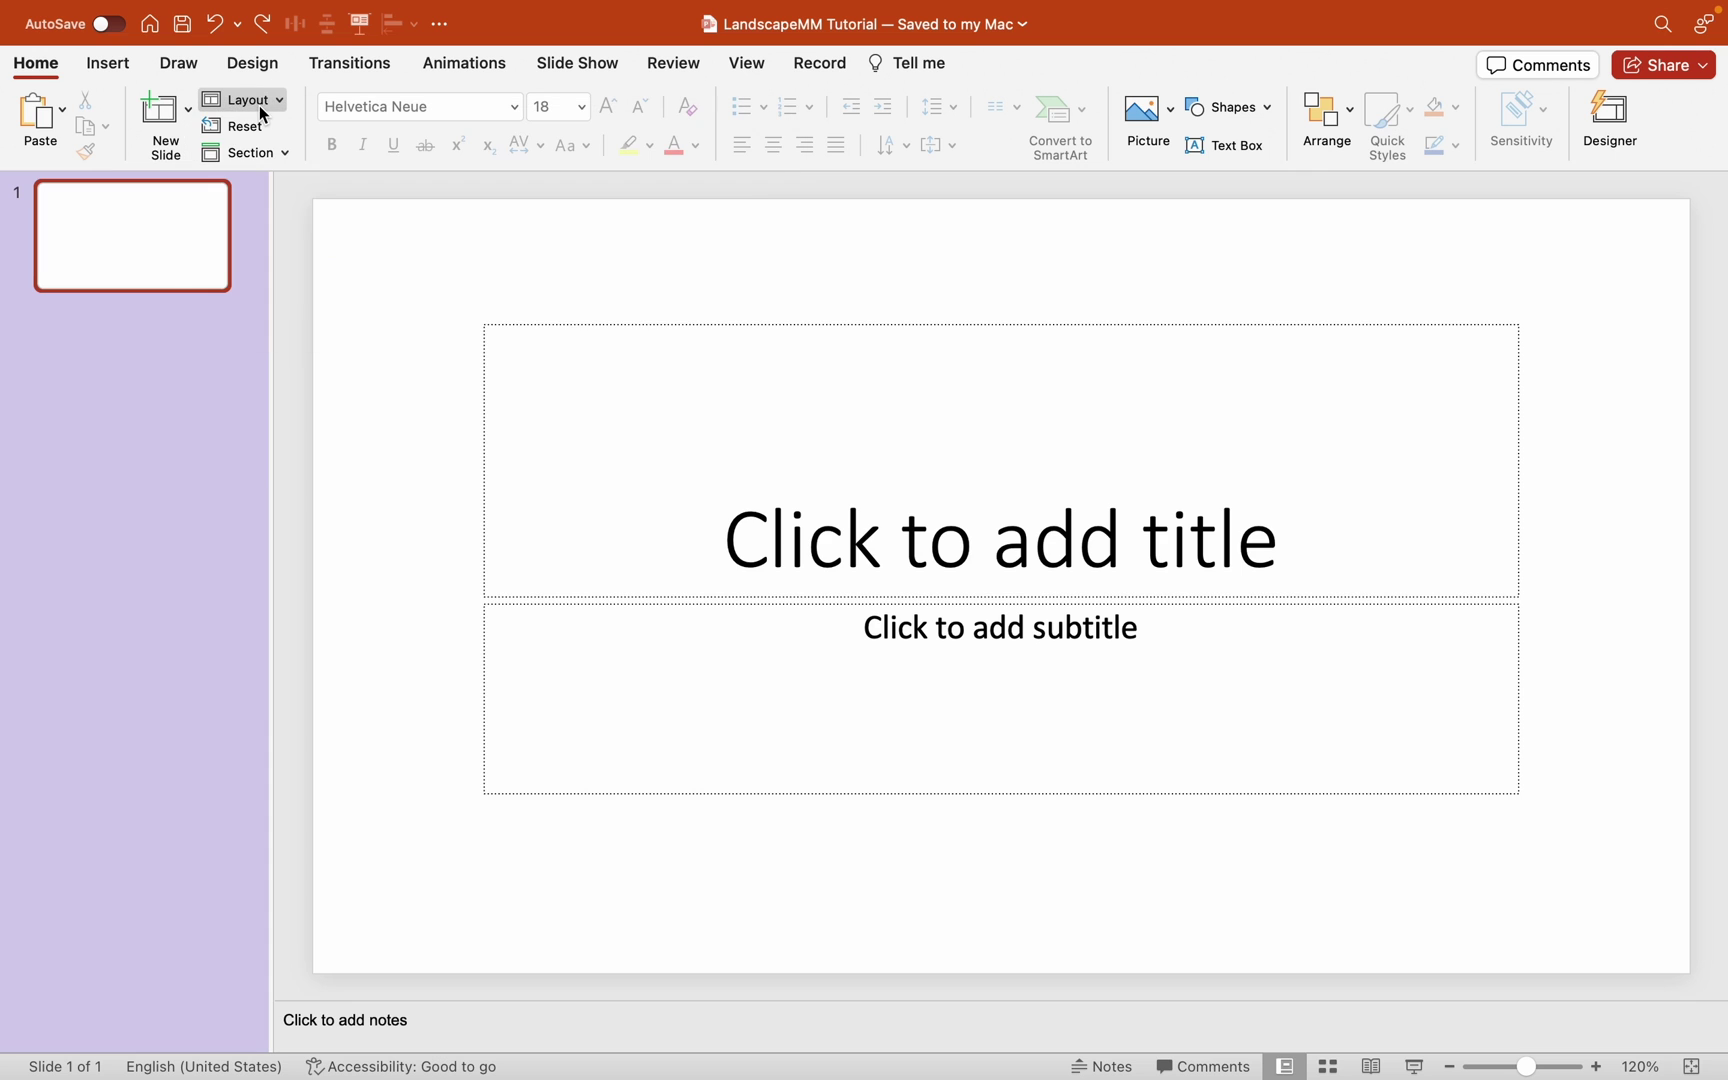
# Step: Apply the Blank layout to slide 1 and paste the sky, moon and red colour codes into a top-left text box
pyautogui.click(264, 102)
pyautogui.click(364, 275)
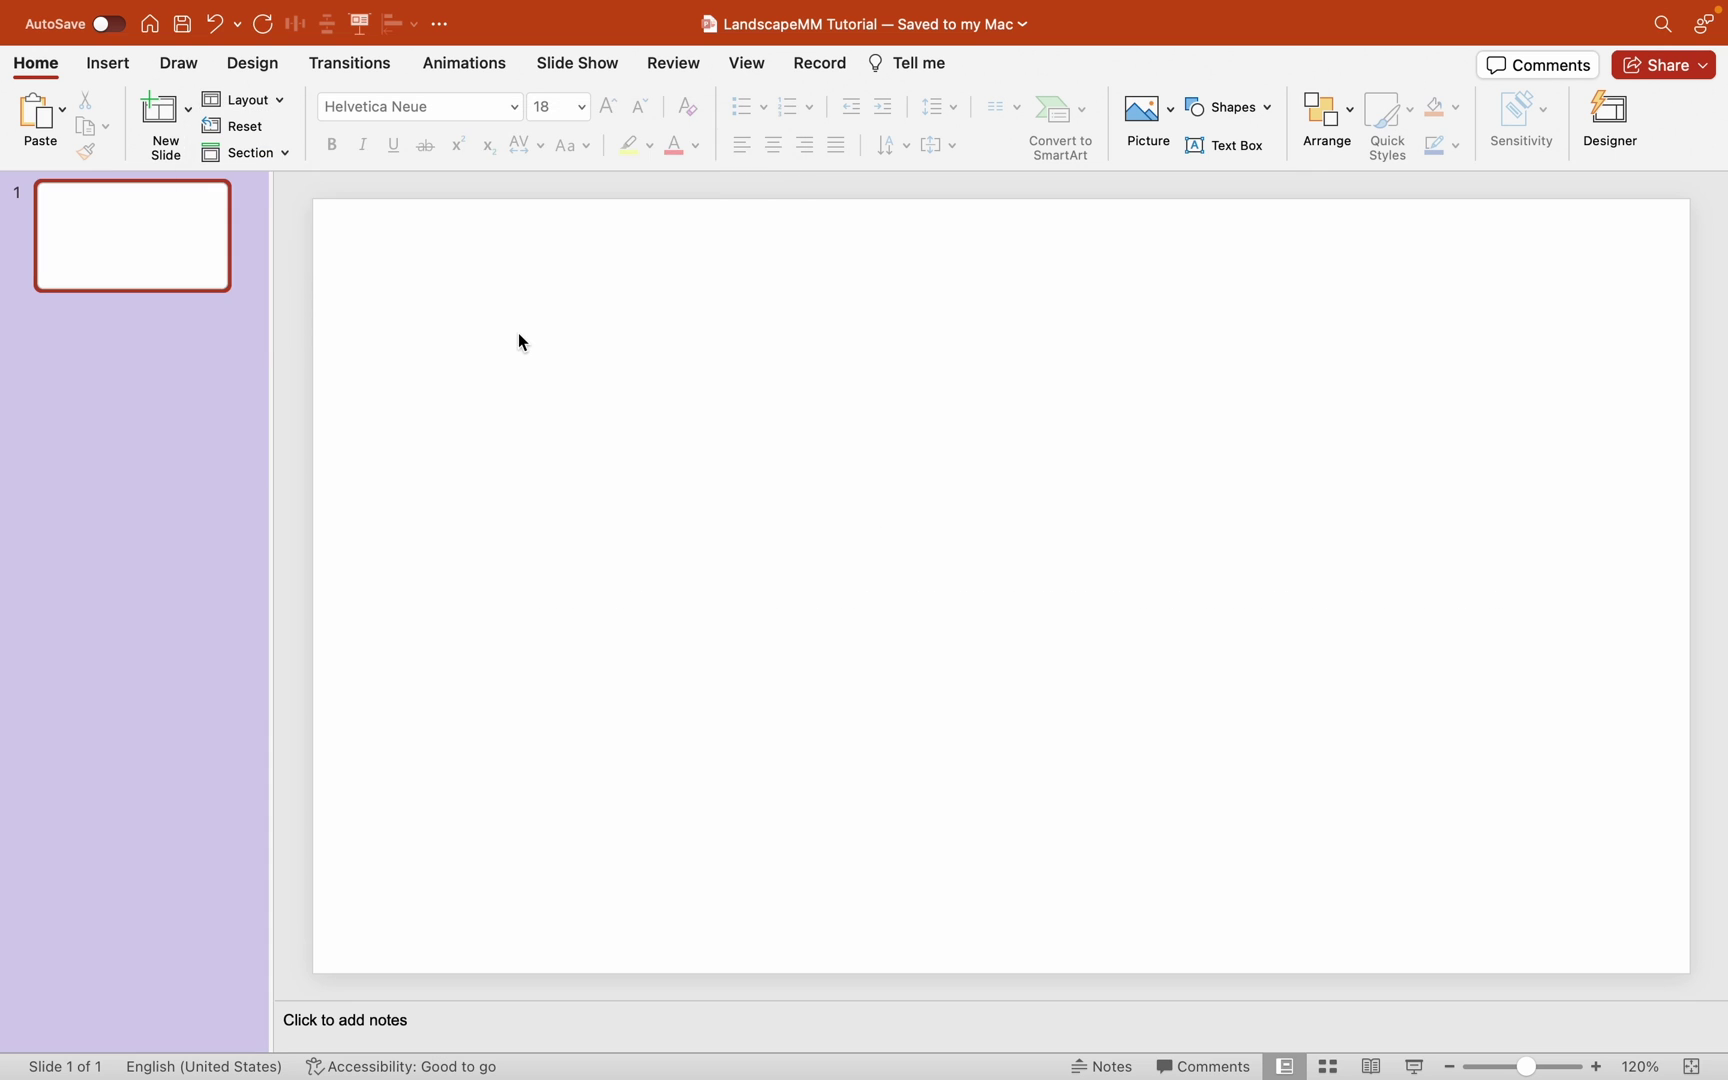
pyautogui.click(108, 62)
pyautogui.click(1146, 118)
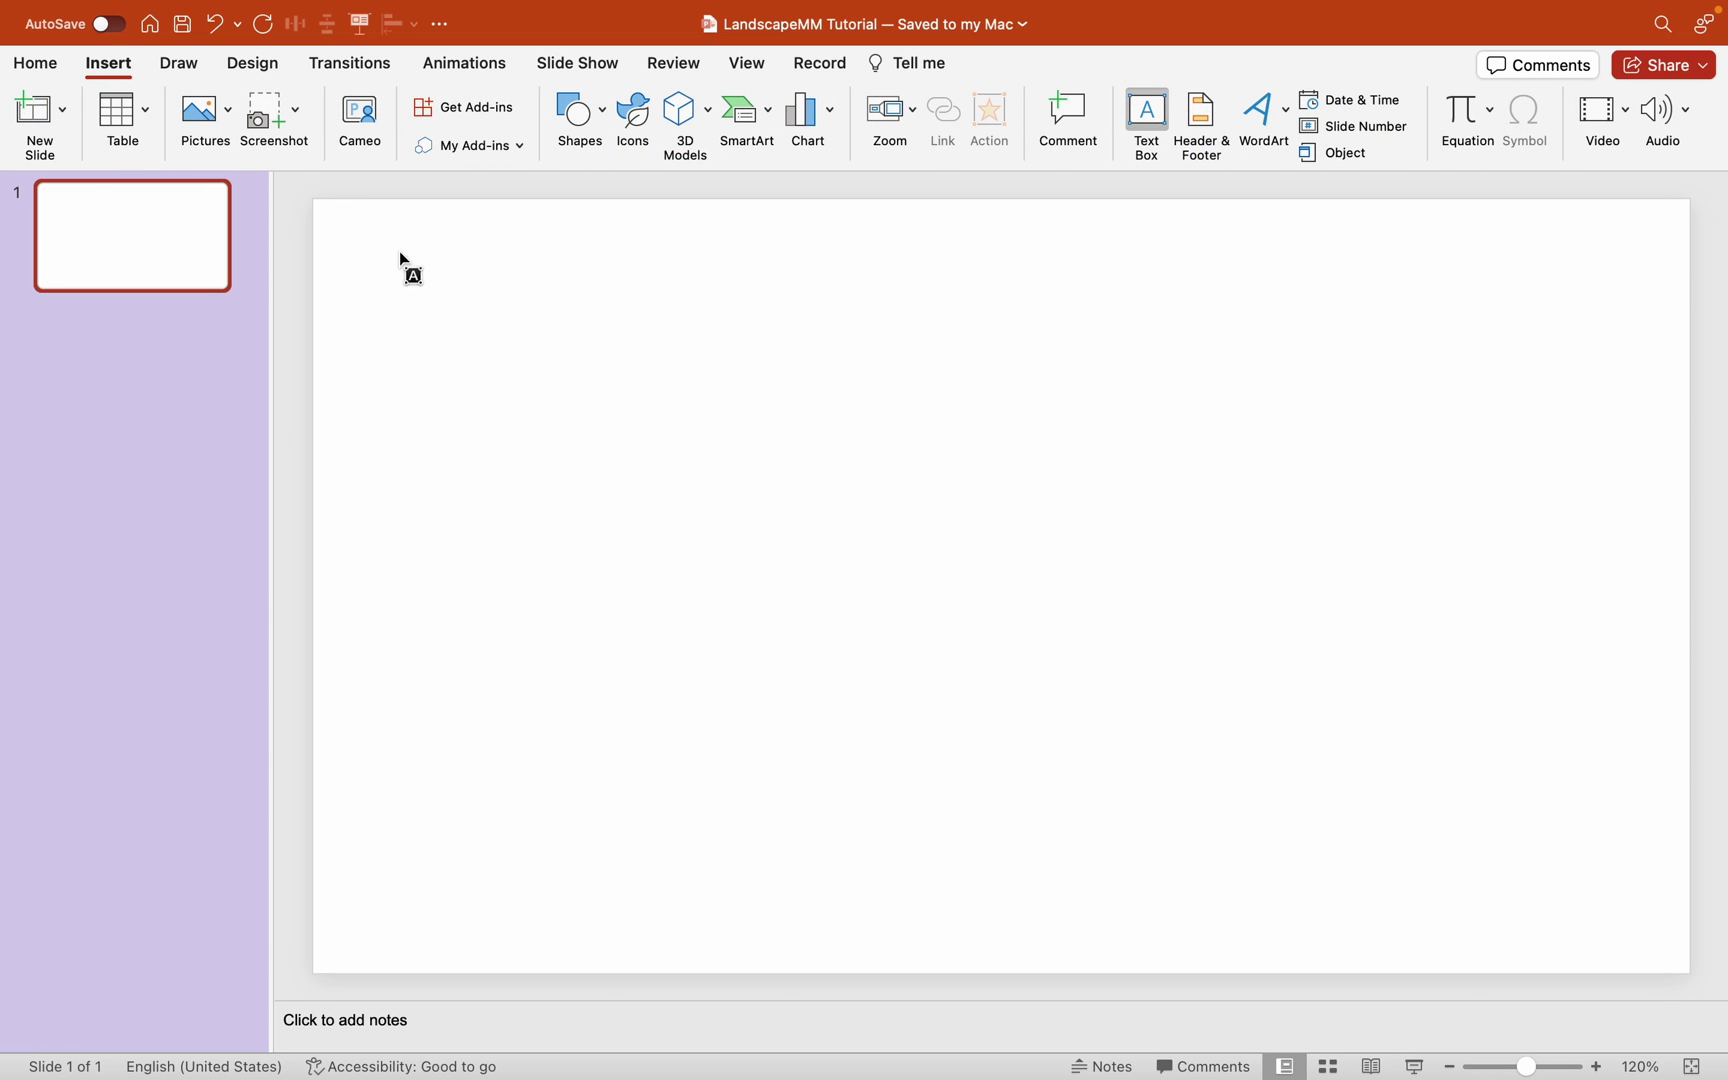
pyautogui.moveTo(356, 244); pyautogui.dragTo(927, 845)
pyautogui.press('super+v')
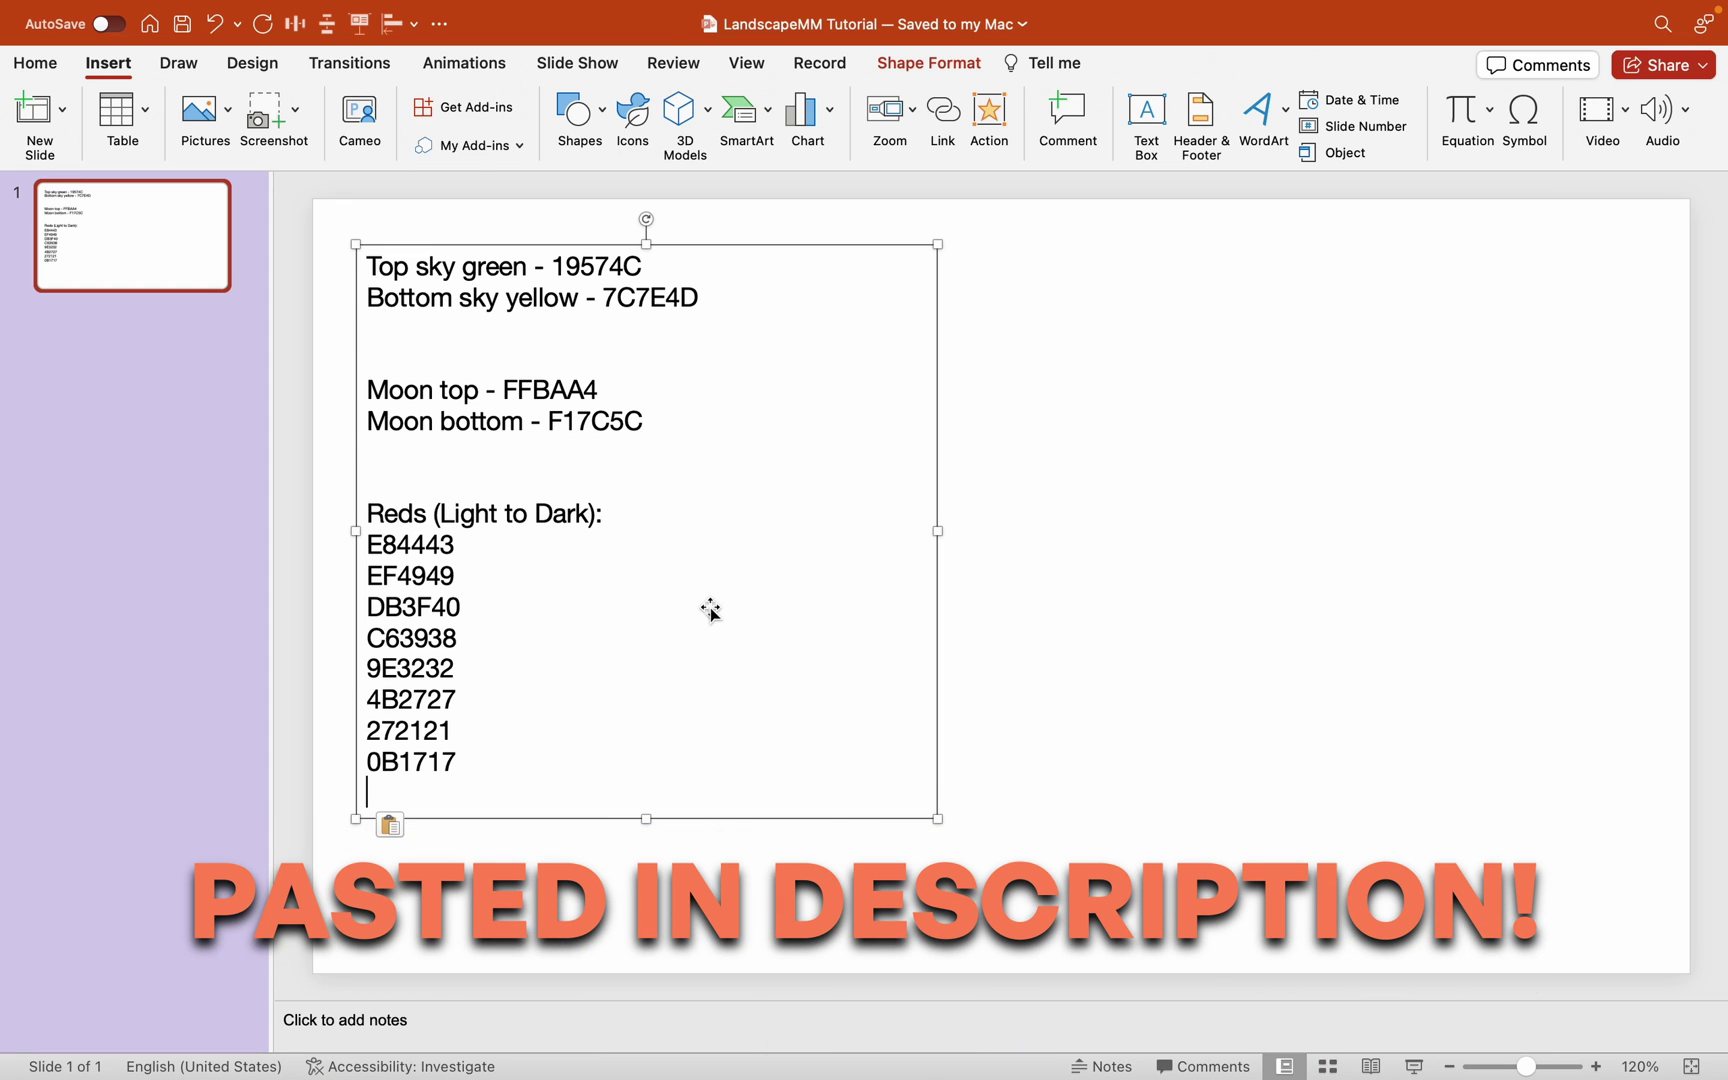
pyautogui.click(1021, 576)
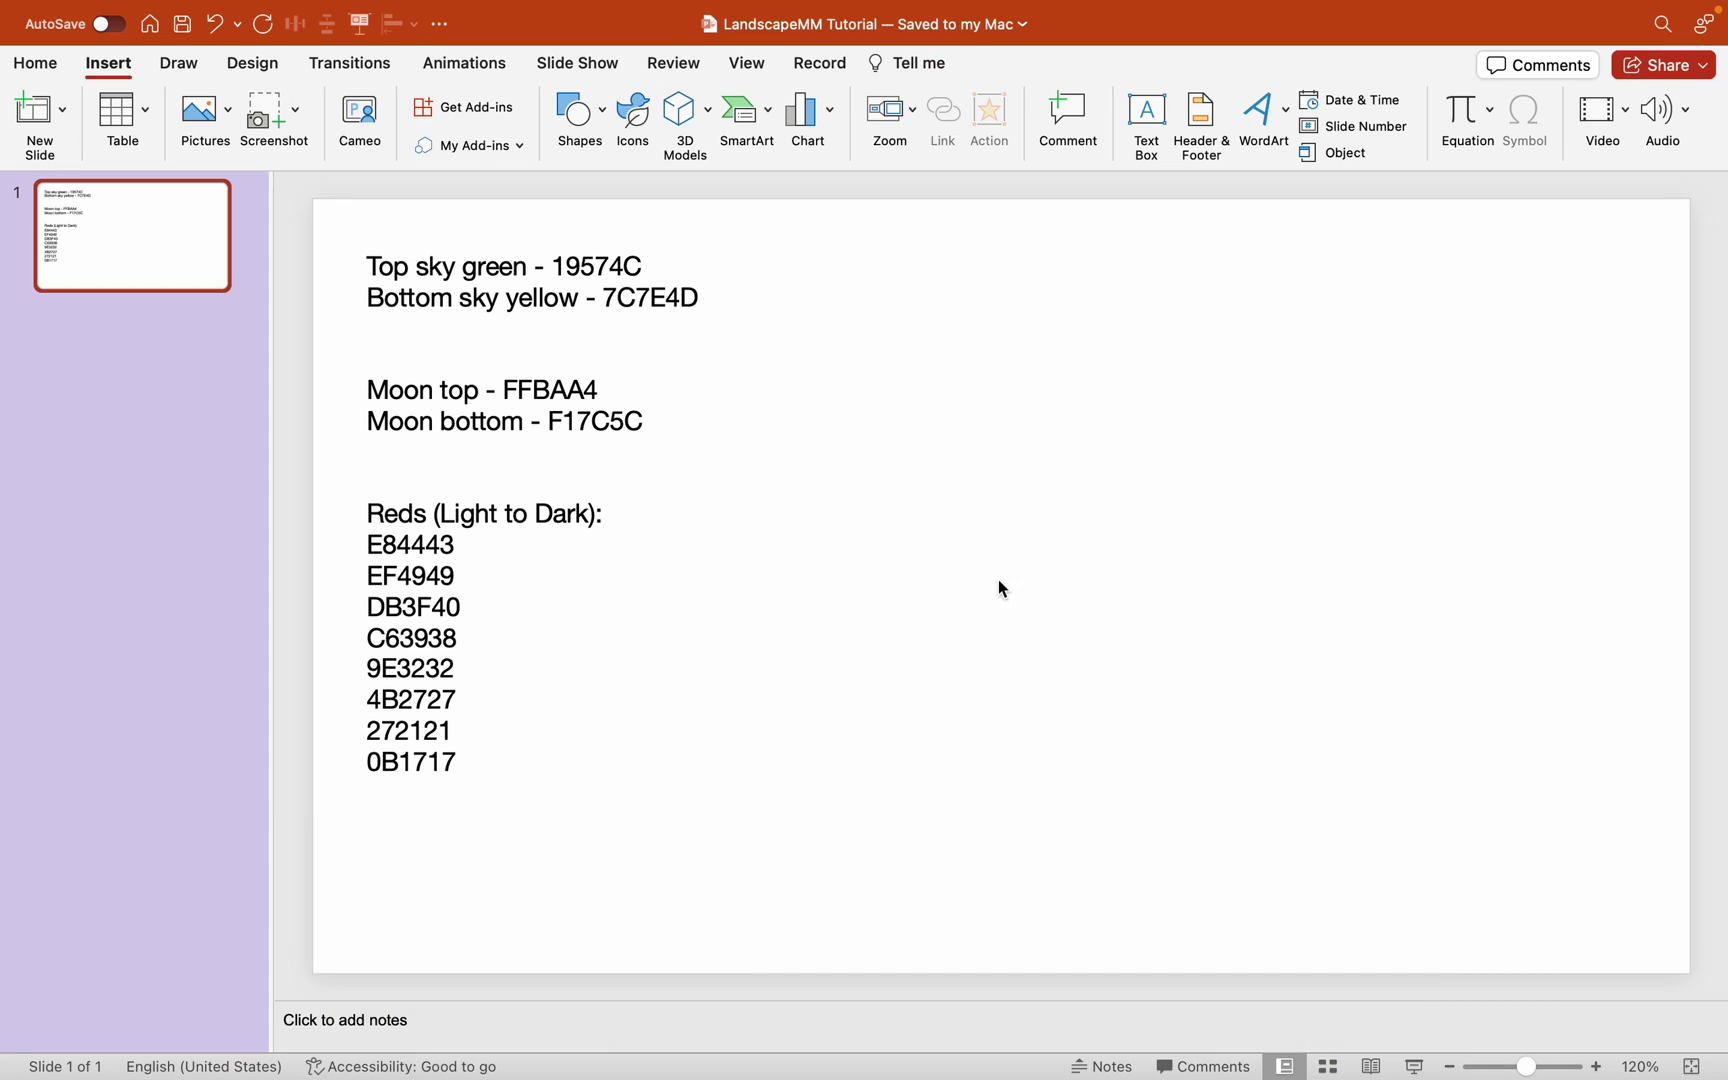
# Step: Add slide 2 and draw a wavy Freeform: Scribble mountain outline along its bottom
pyautogui.click(37, 63)
pyautogui.click(164, 116)
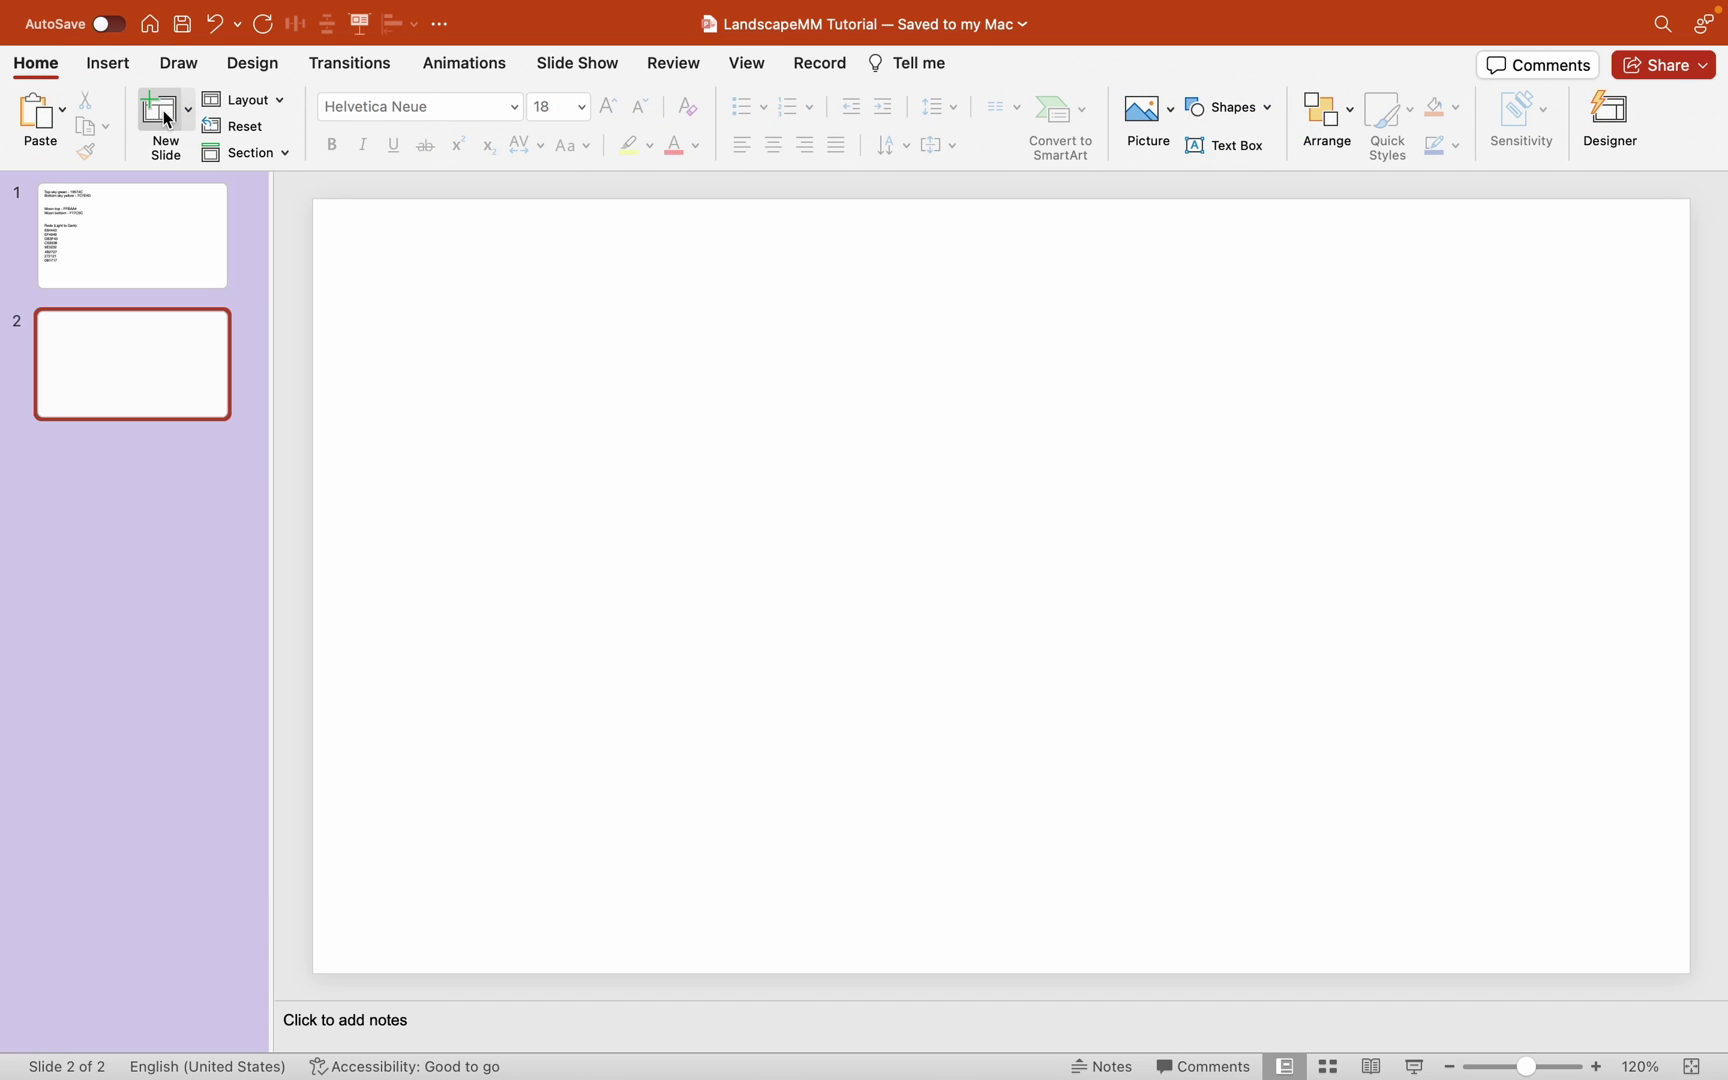
pyautogui.scroll(-2, 514, 348)
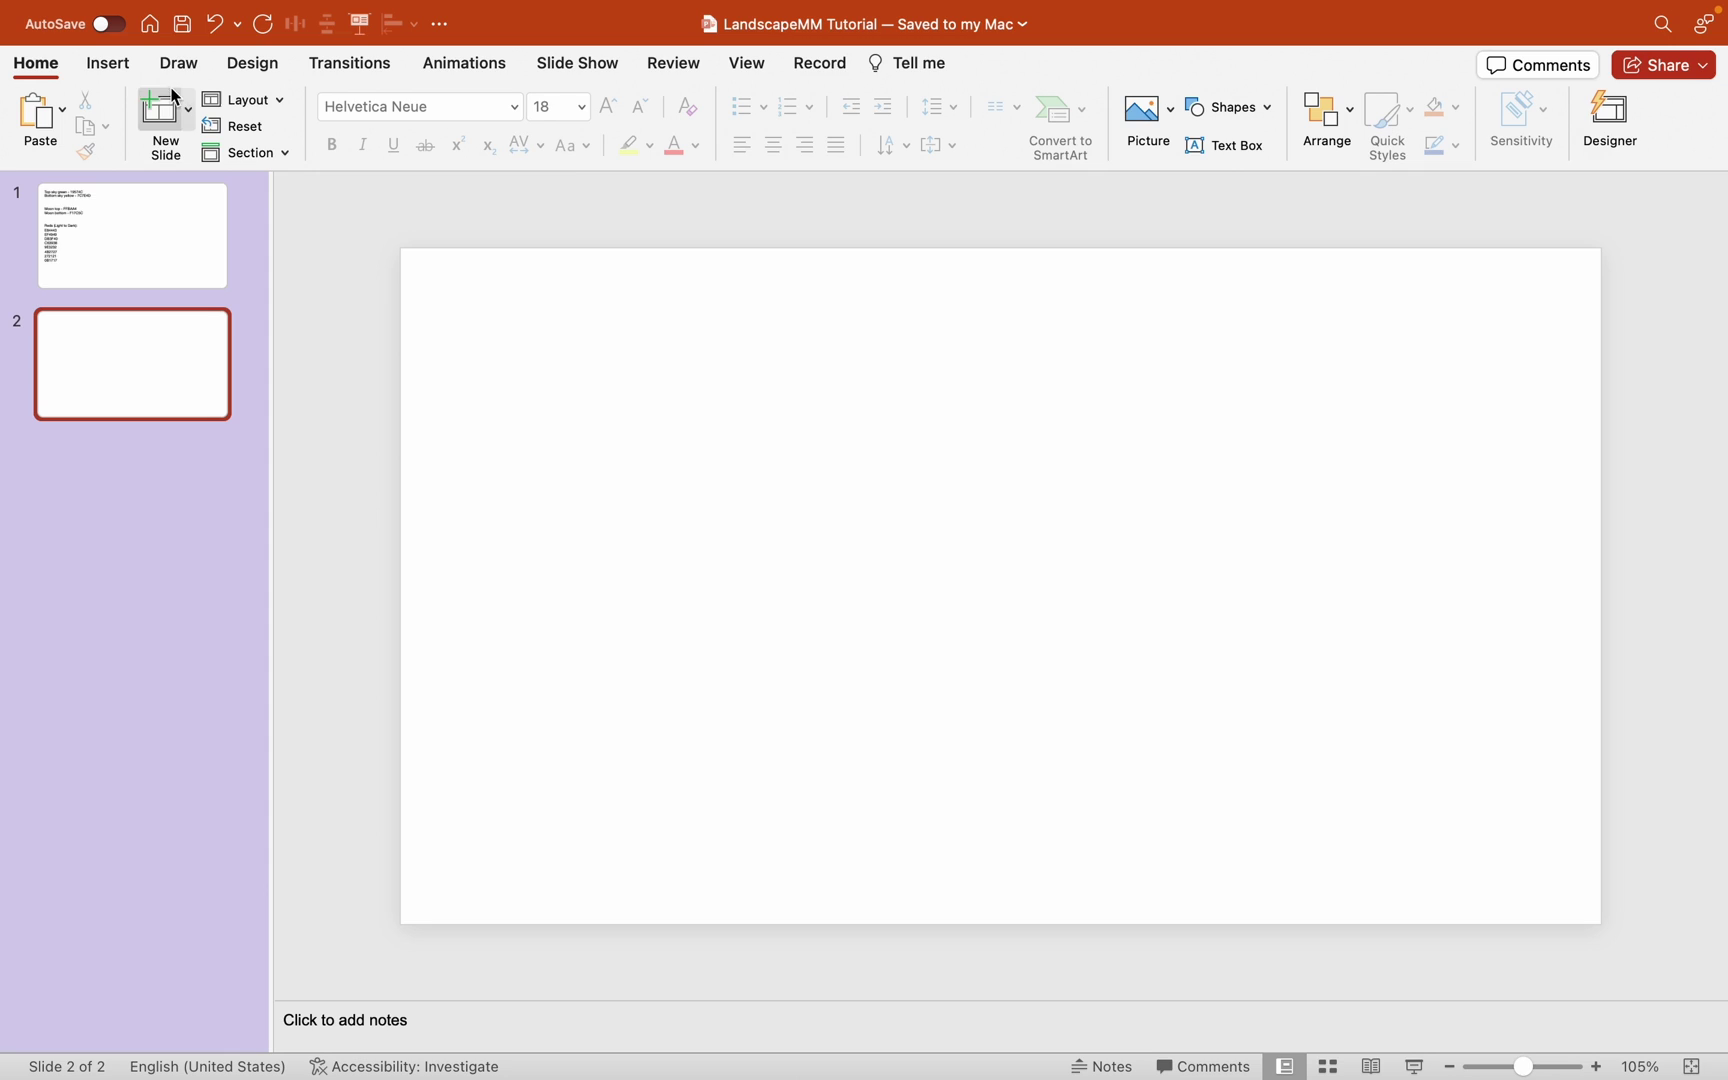
pyautogui.click(158, 93)
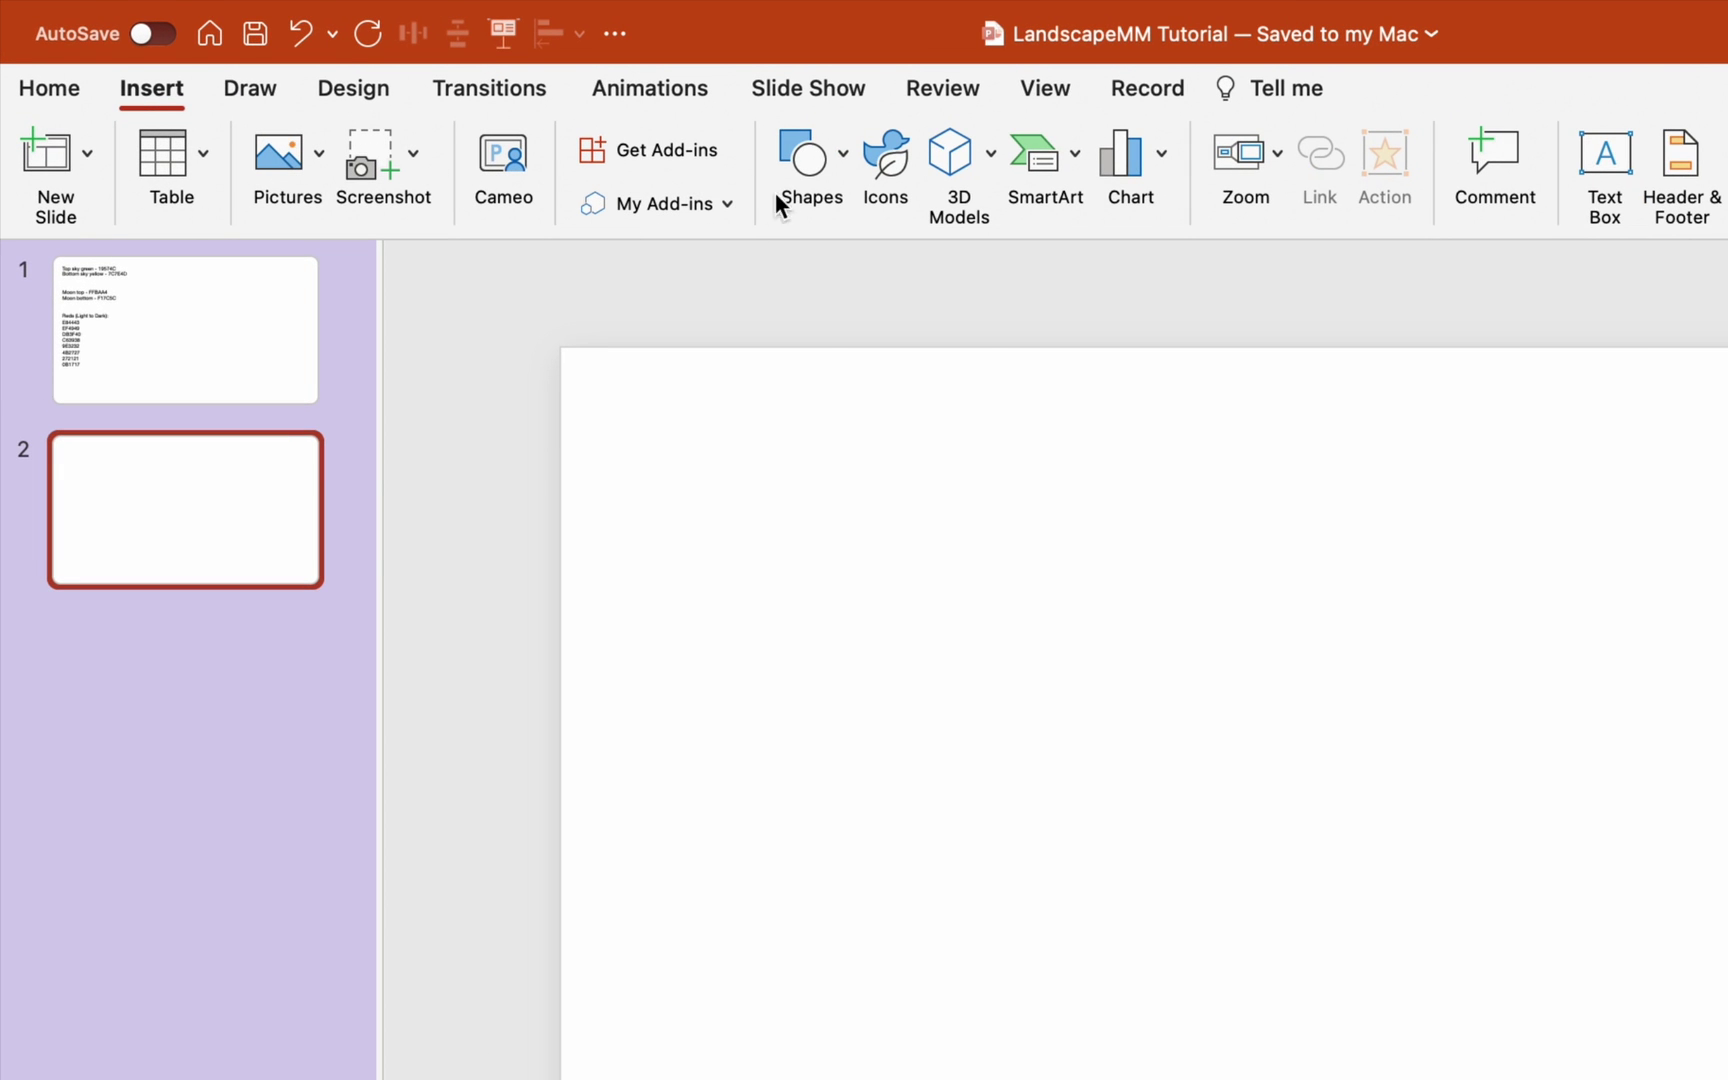
pyautogui.click(808, 169)
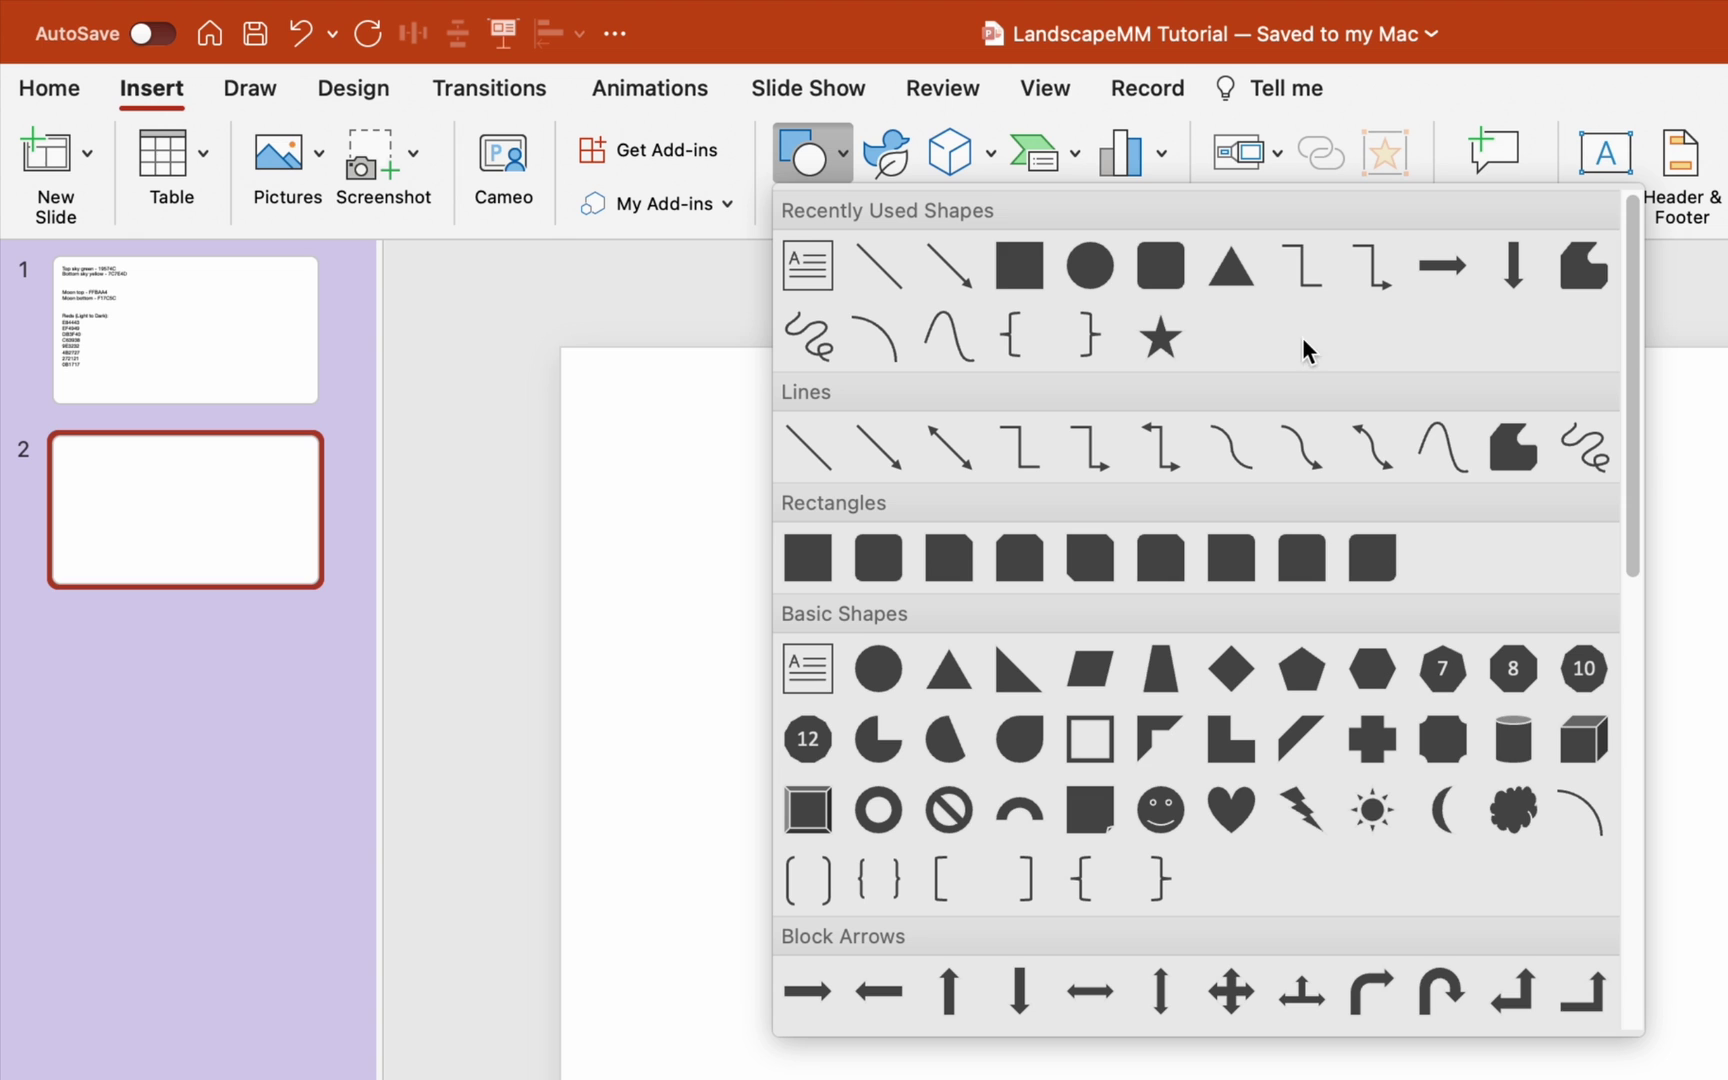
pyautogui.click(1582, 265)
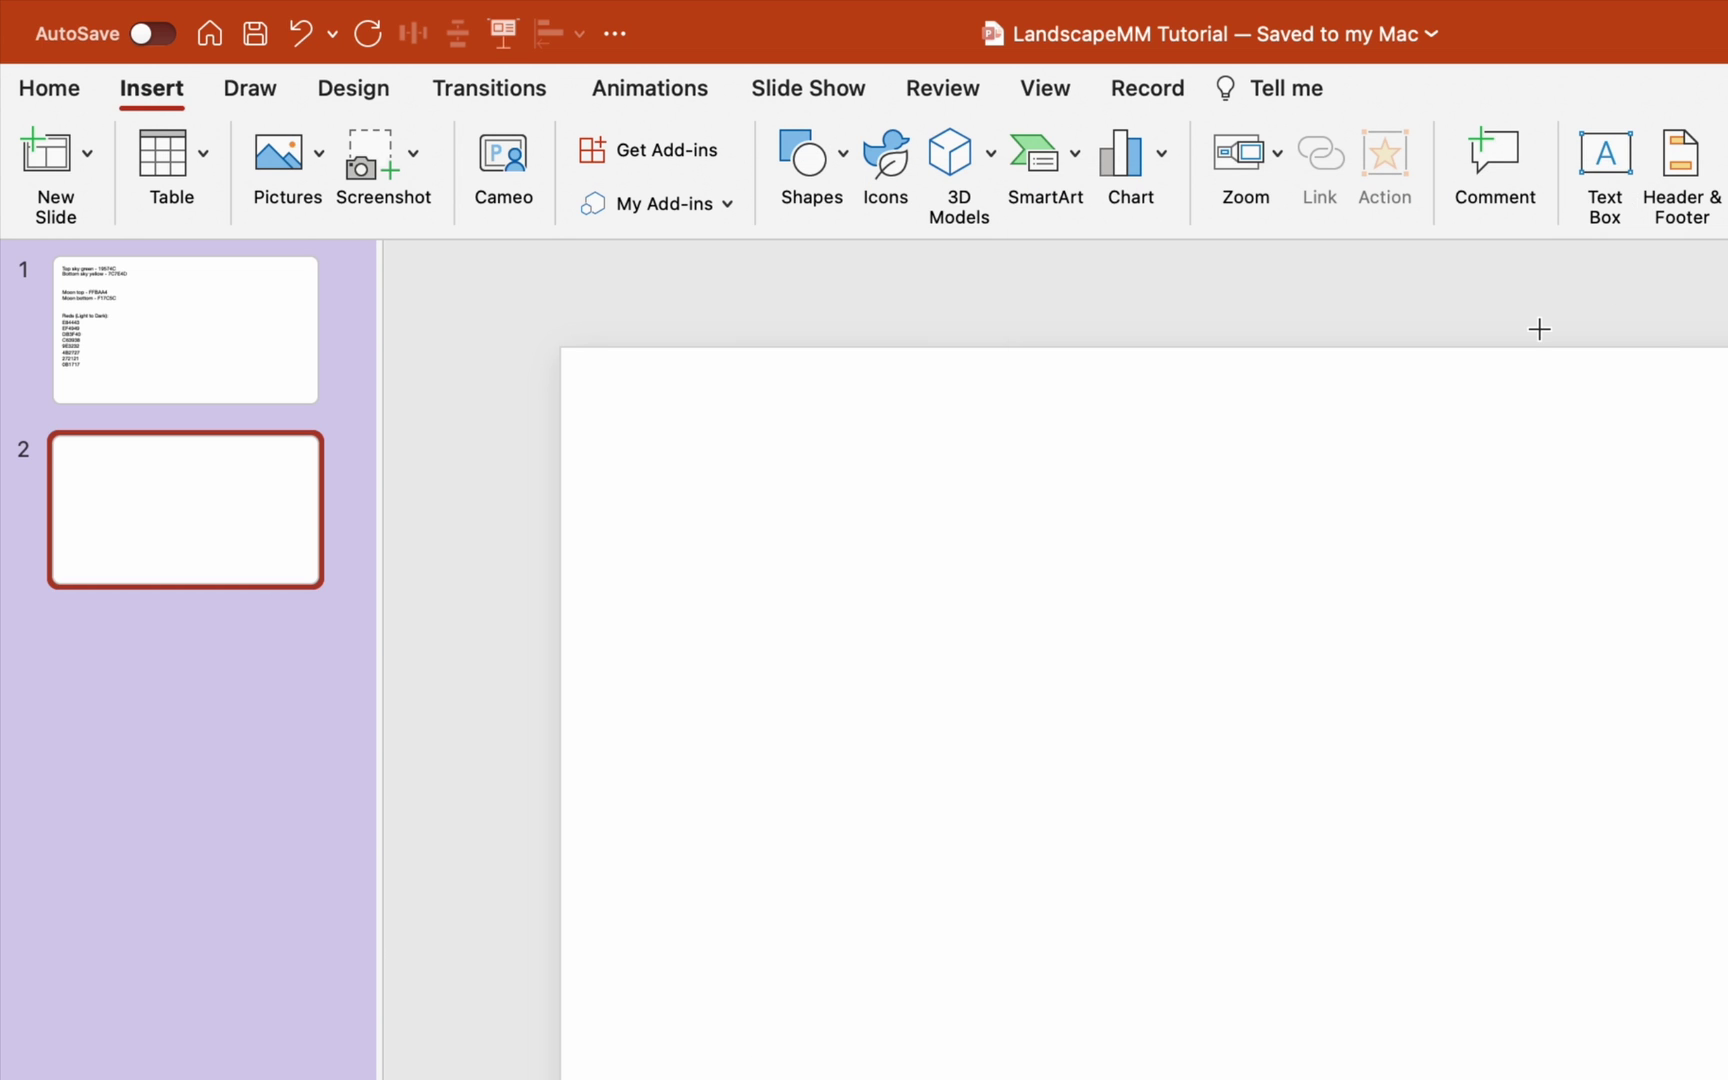
pyautogui.moveTo(445, 721)
pyautogui.mouseDown()
pyautogui.moveTo(587, 706)
pyautogui.moveTo(1514, 892)
pyautogui.moveTo(483, 890)
pyautogui.moveTo(445, 721)
pyautogui.mouseUp()
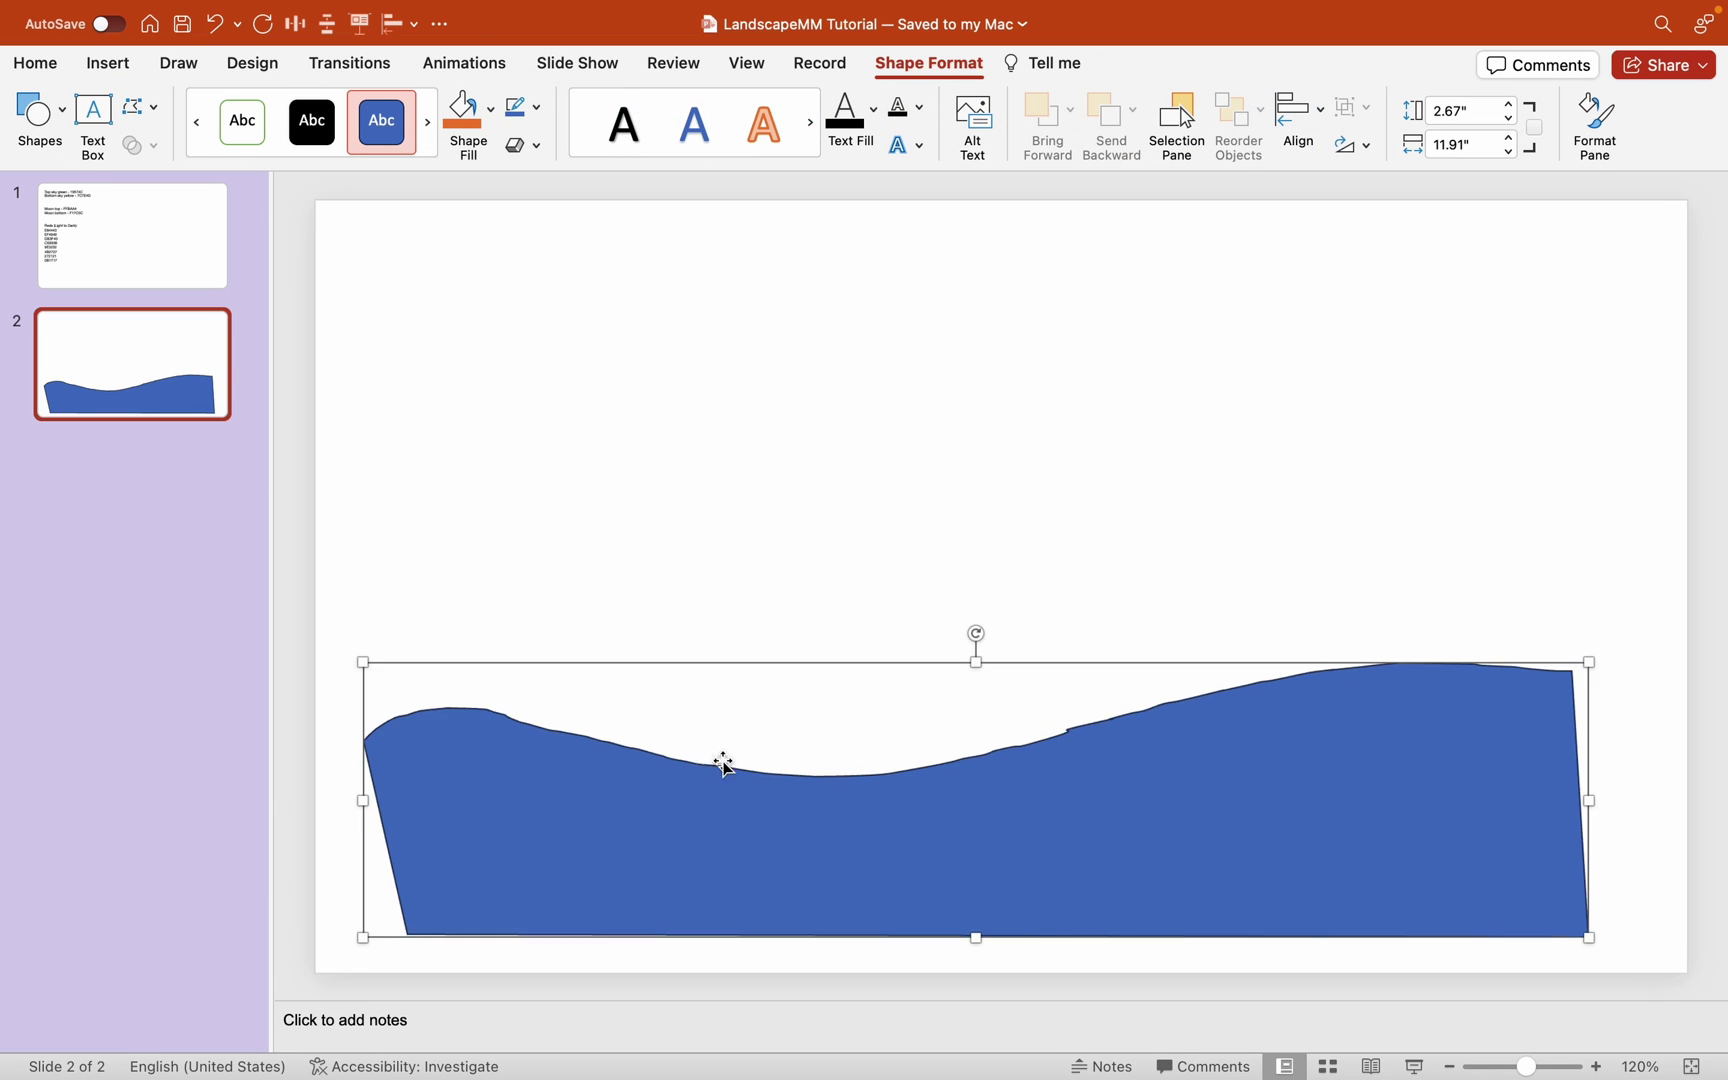
pyautogui.scroll(5, 725, 763)
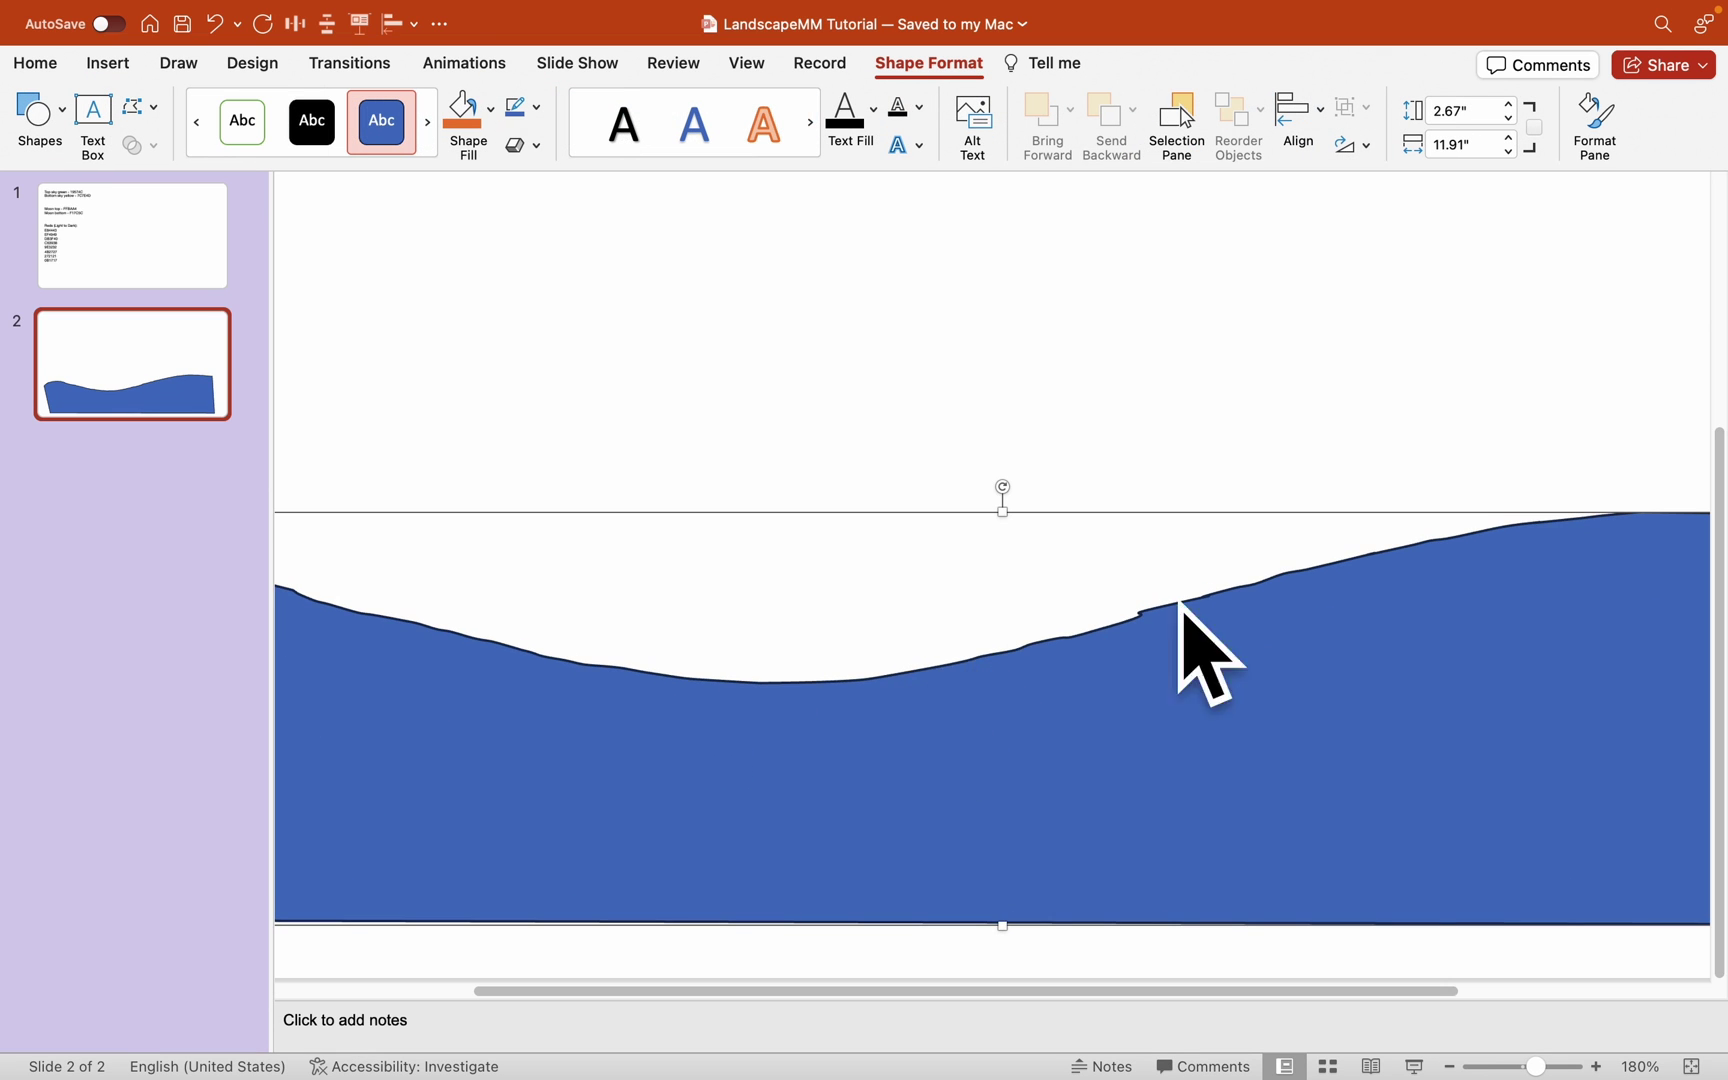
pyautogui.scroll(-5, 954, 722)
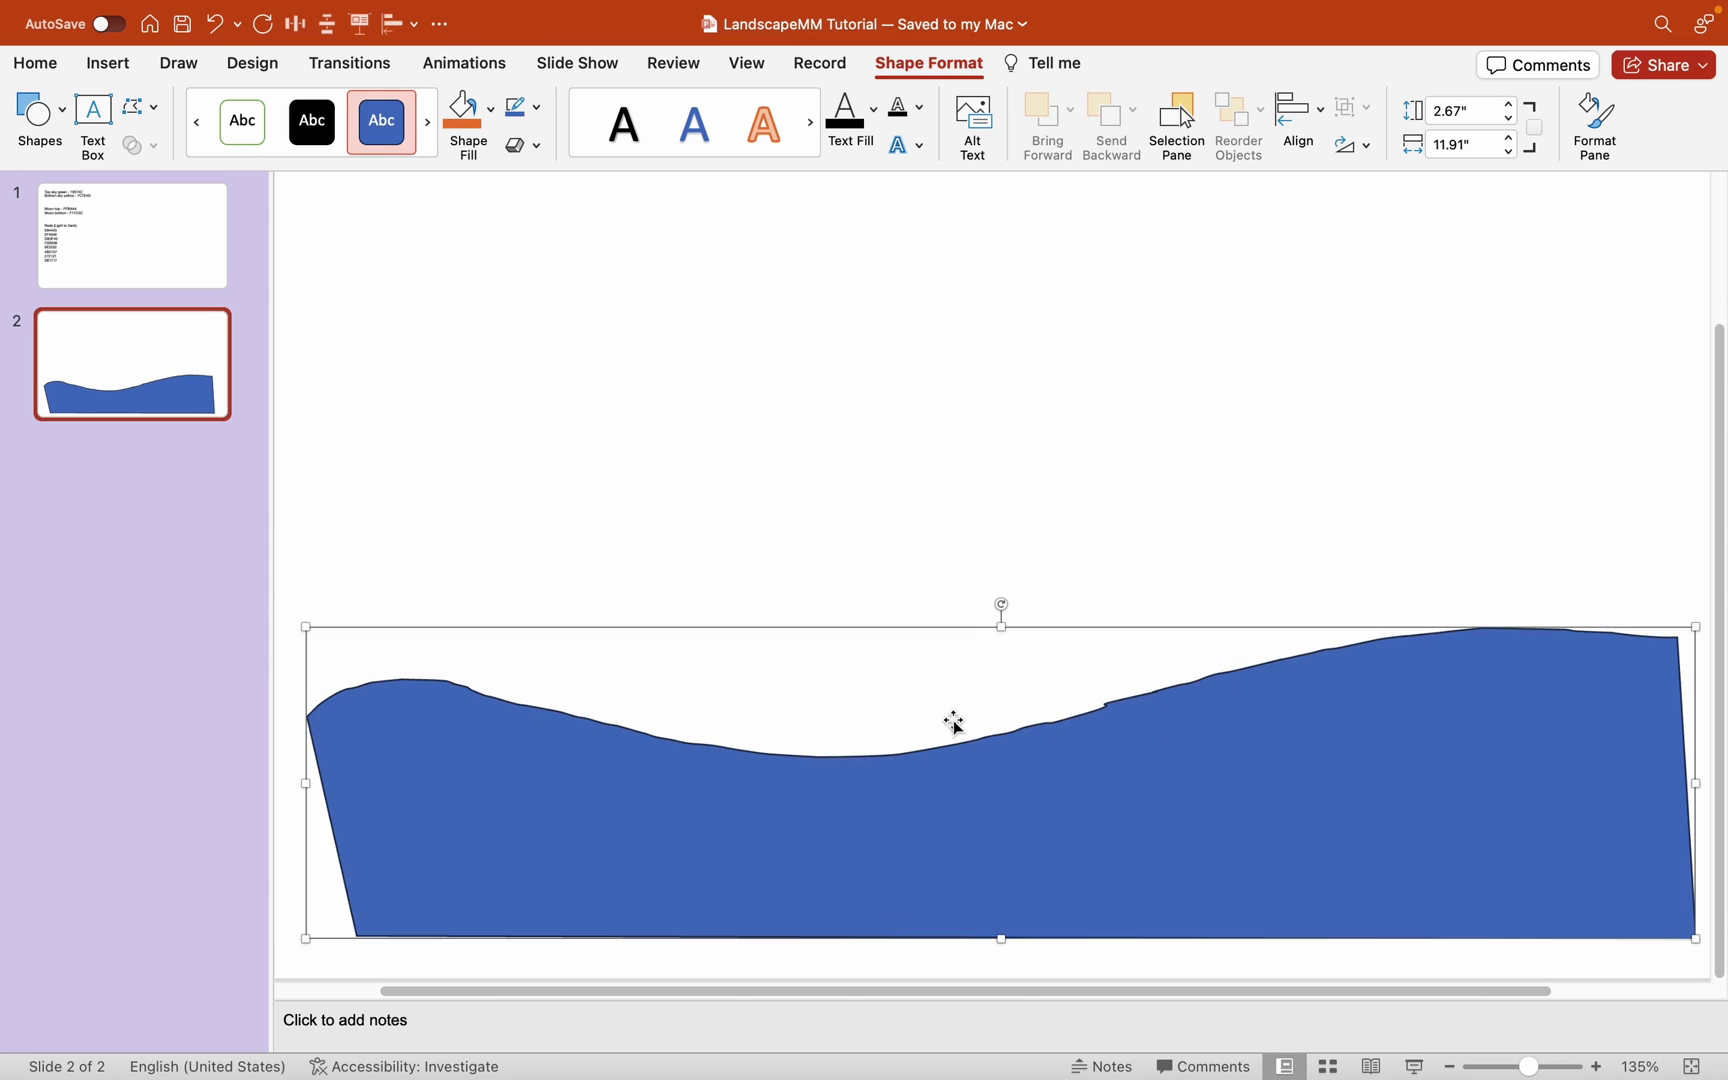
pyautogui.scroll(-3, 954, 723)
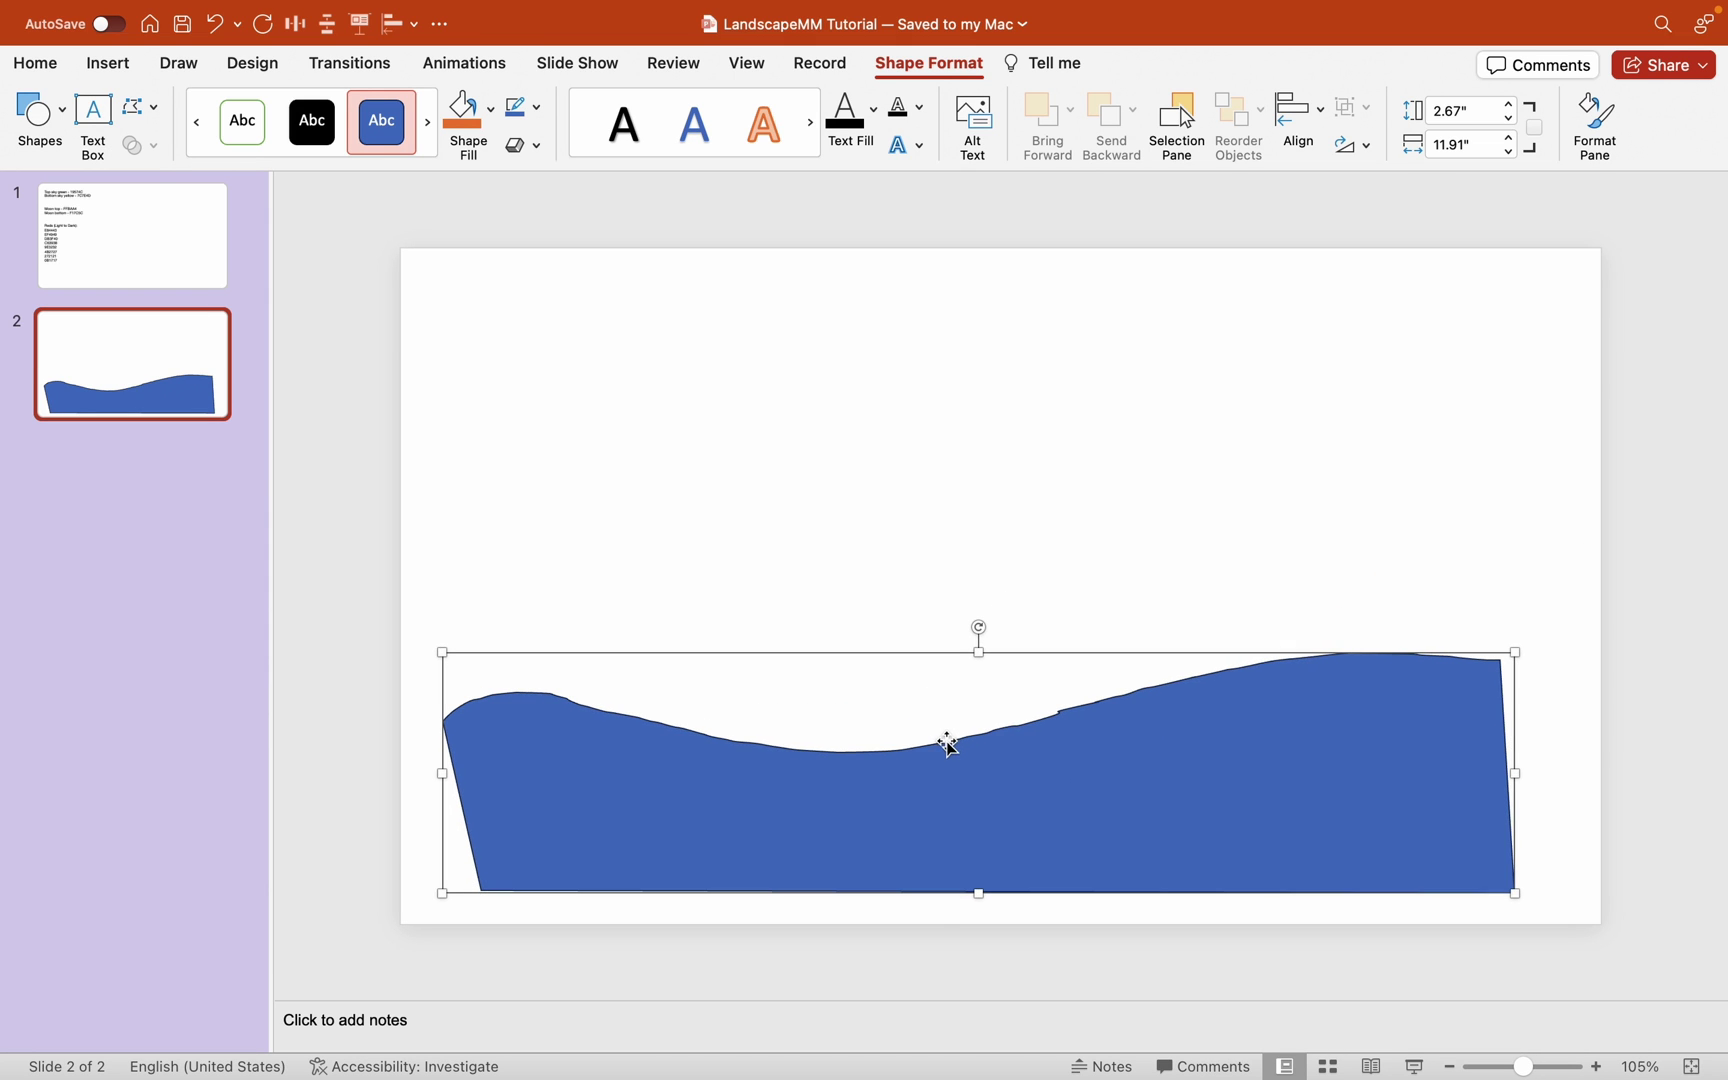
# Step: Delete the freehand shape and draw a rectangle over the lower half of slide 2
pyautogui.press('Delete')
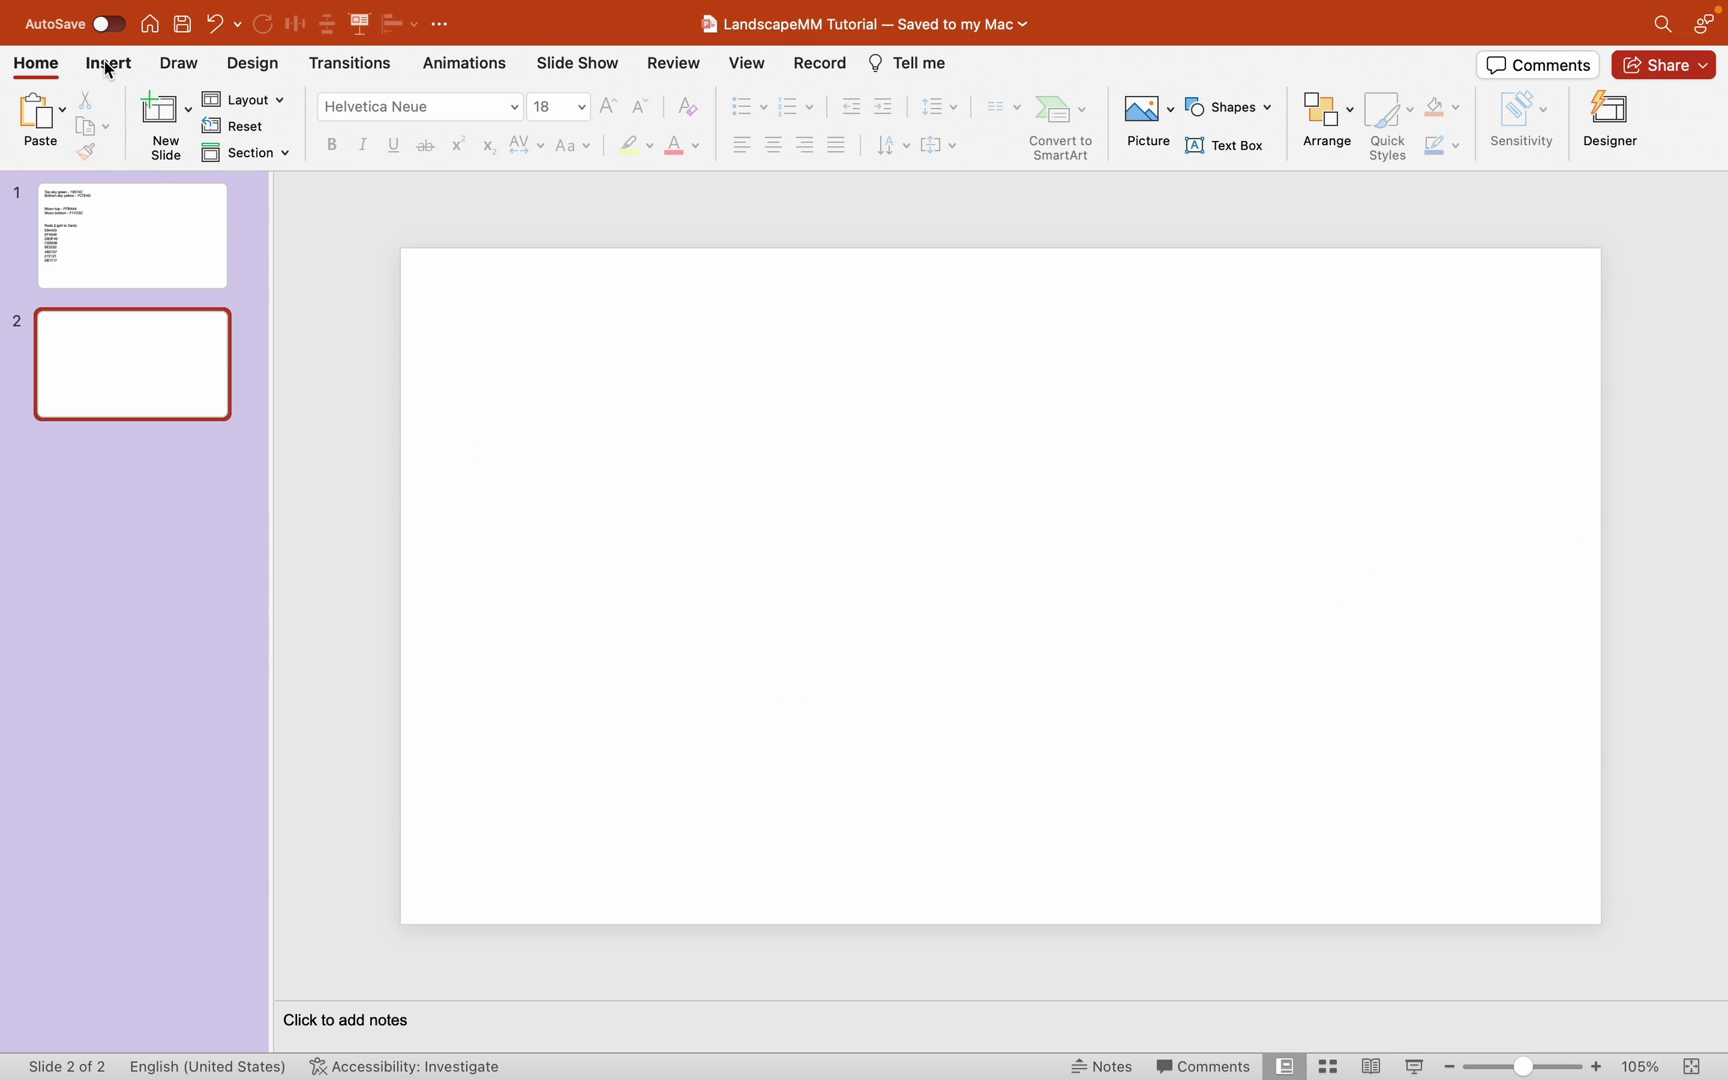
pyautogui.click(107, 64)
pyautogui.click(573, 111)
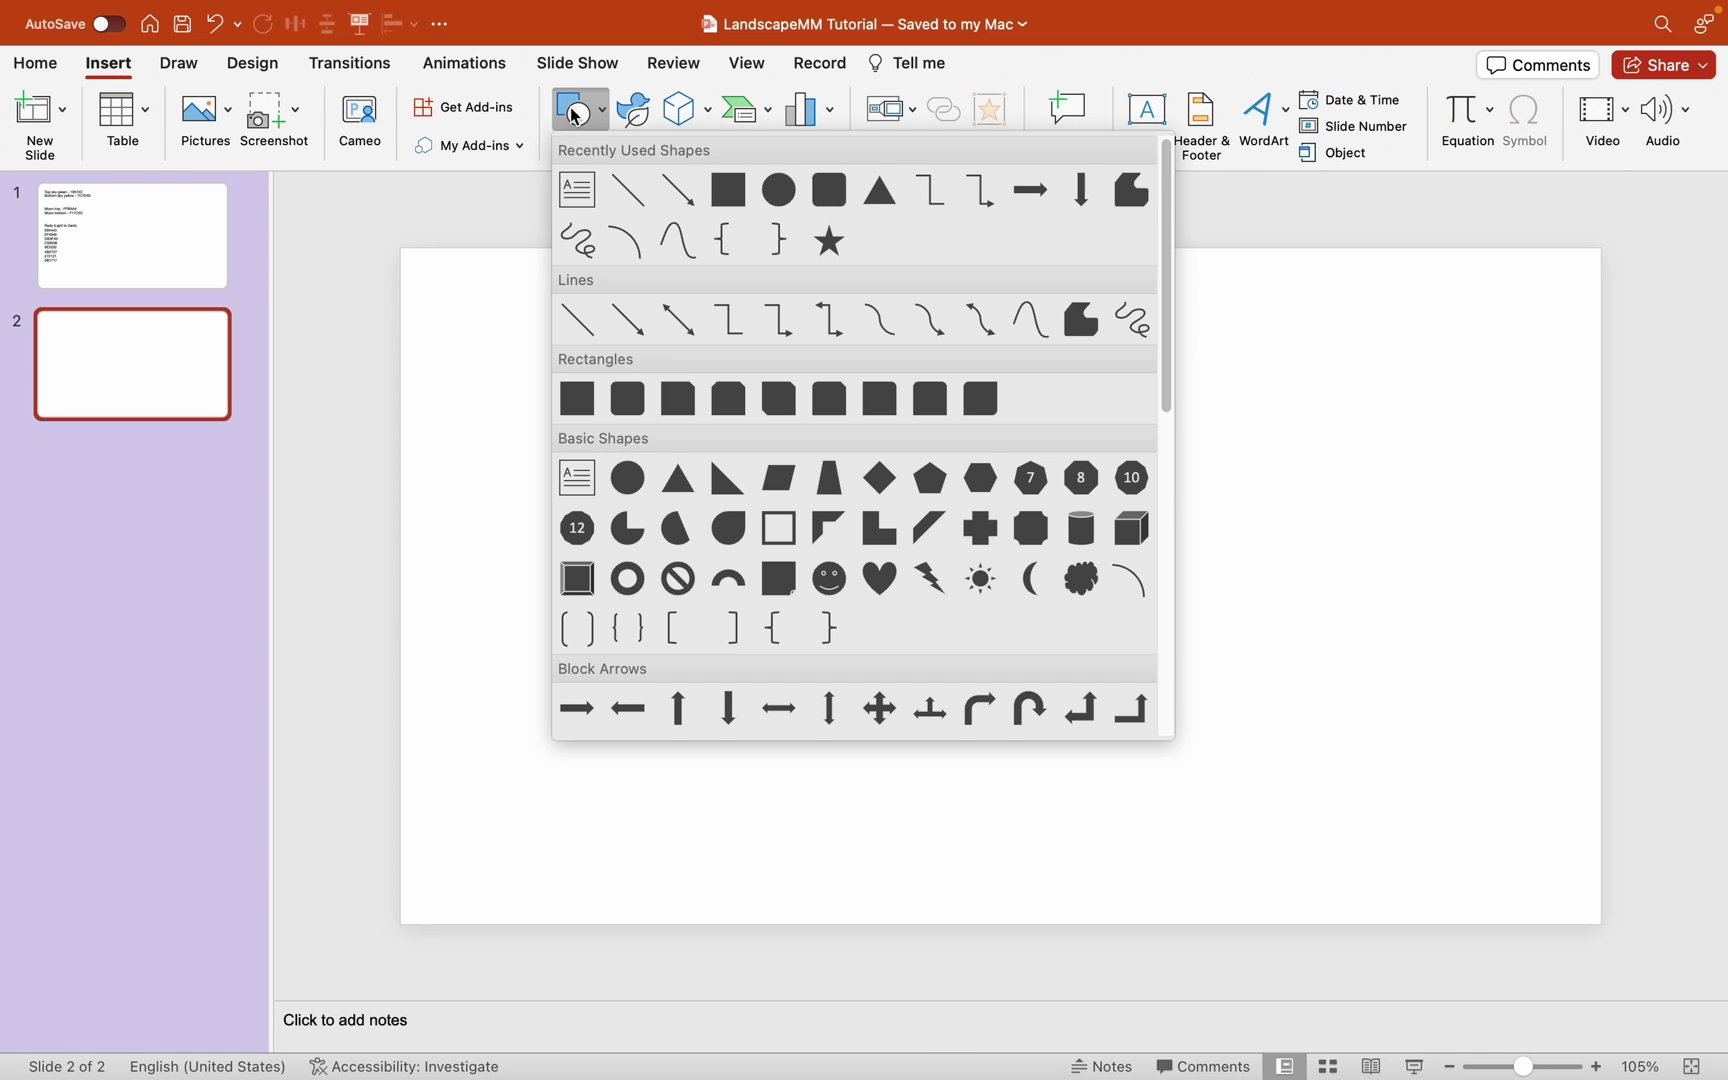
pyautogui.click(728, 189)
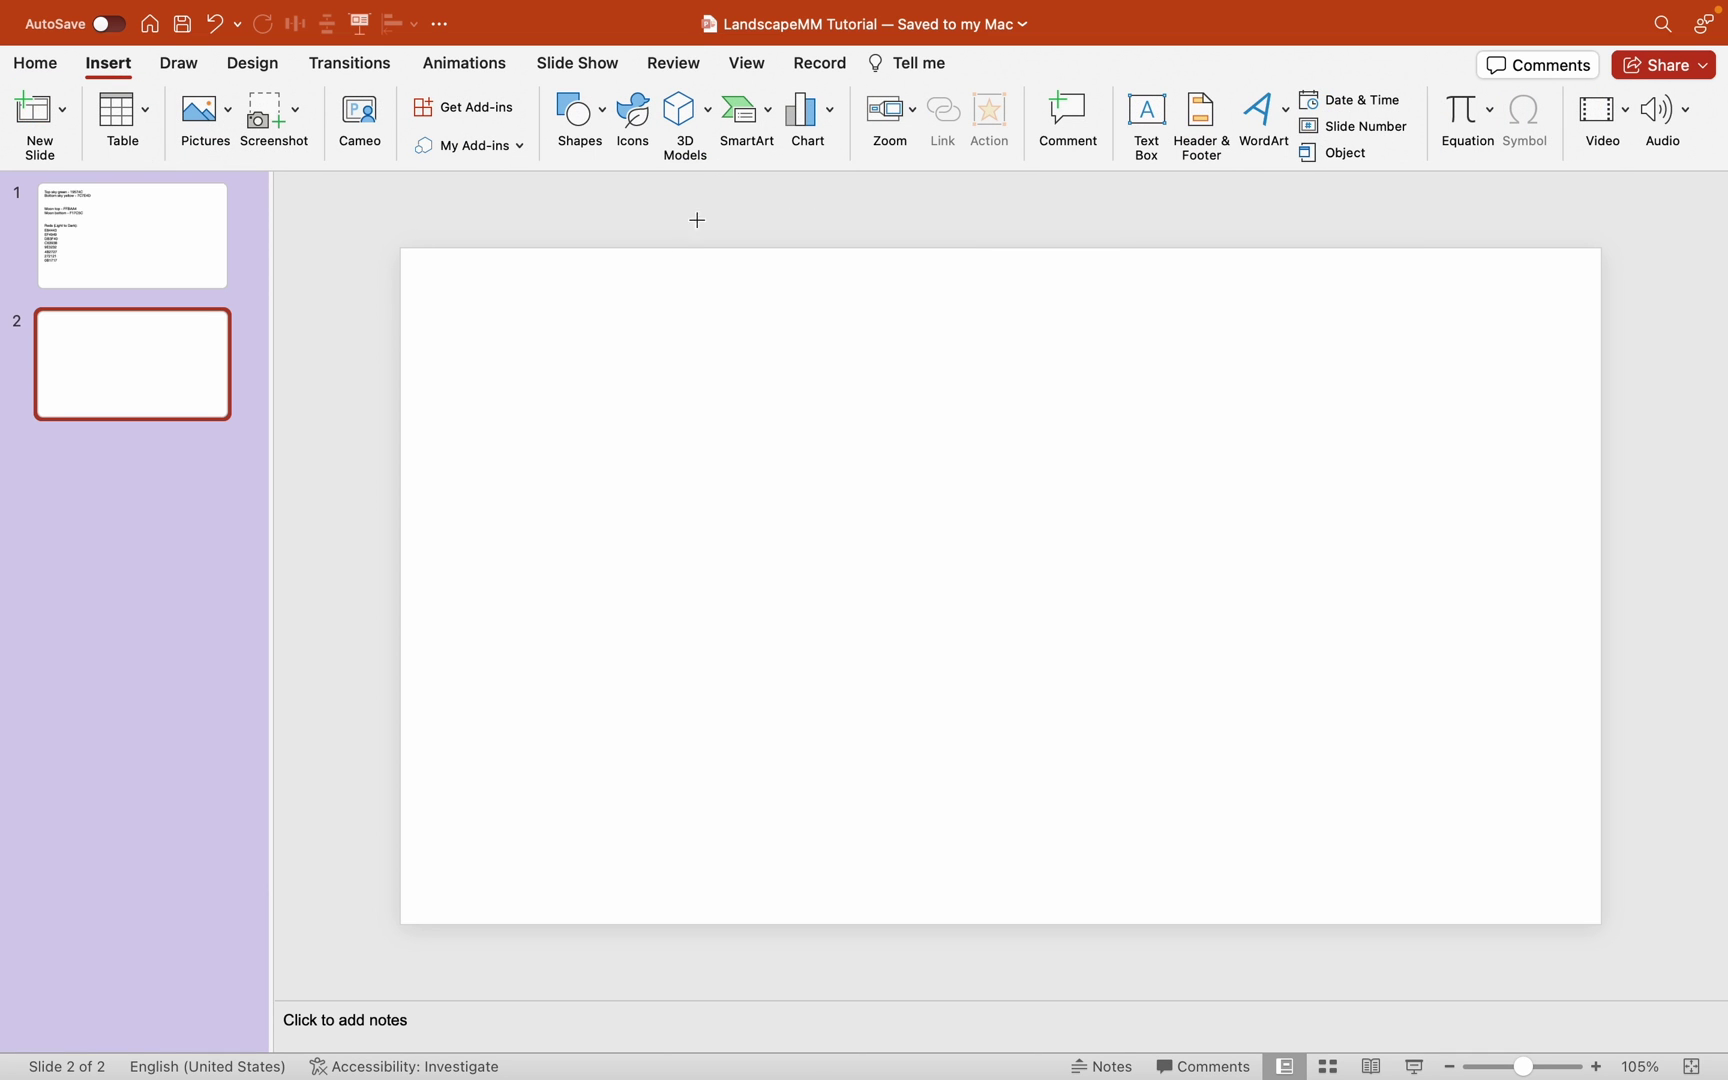
pyautogui.click(432, 729)
pyautogui.moveTo(476, 773)
pyautogui.mouseDown()
pyautogui.moveTo(446, 878)
pyautogui.moveTo(1588, 535)
pyautogui.mouseUp()
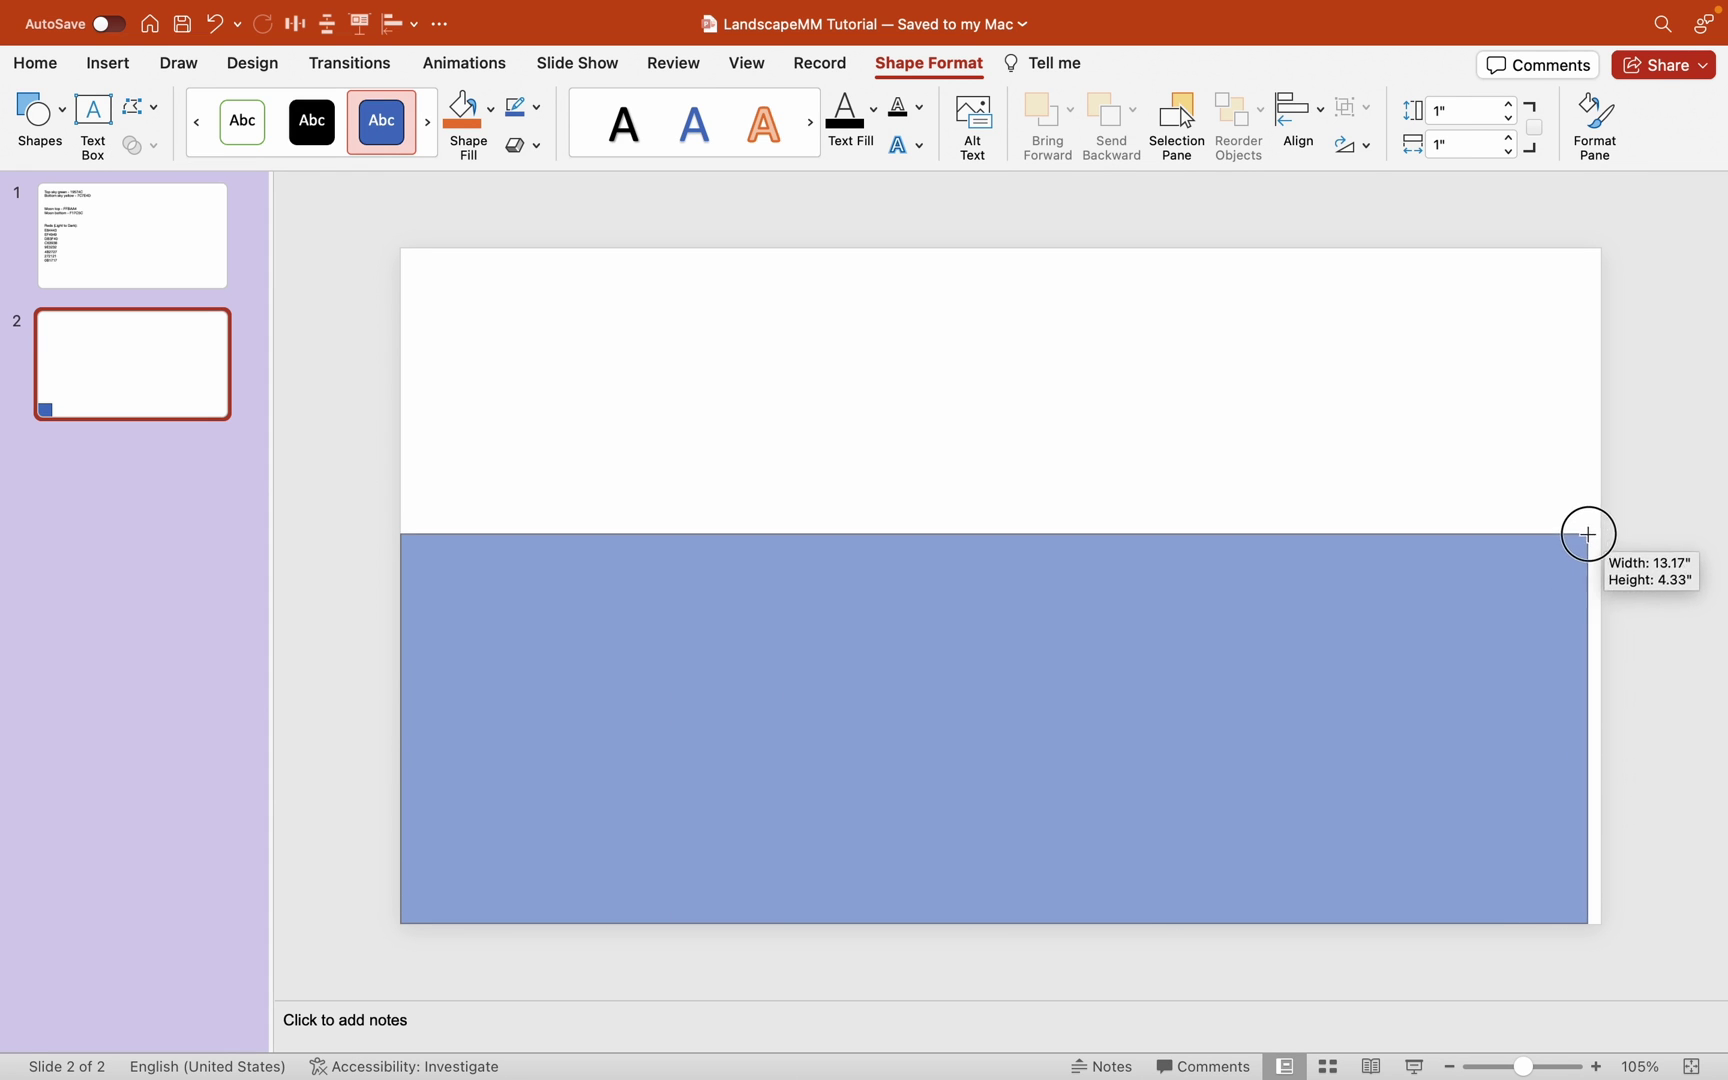
# Step: Turn on Edit Points for the blue rectangle
pyautogui.rightClick(791, 364)
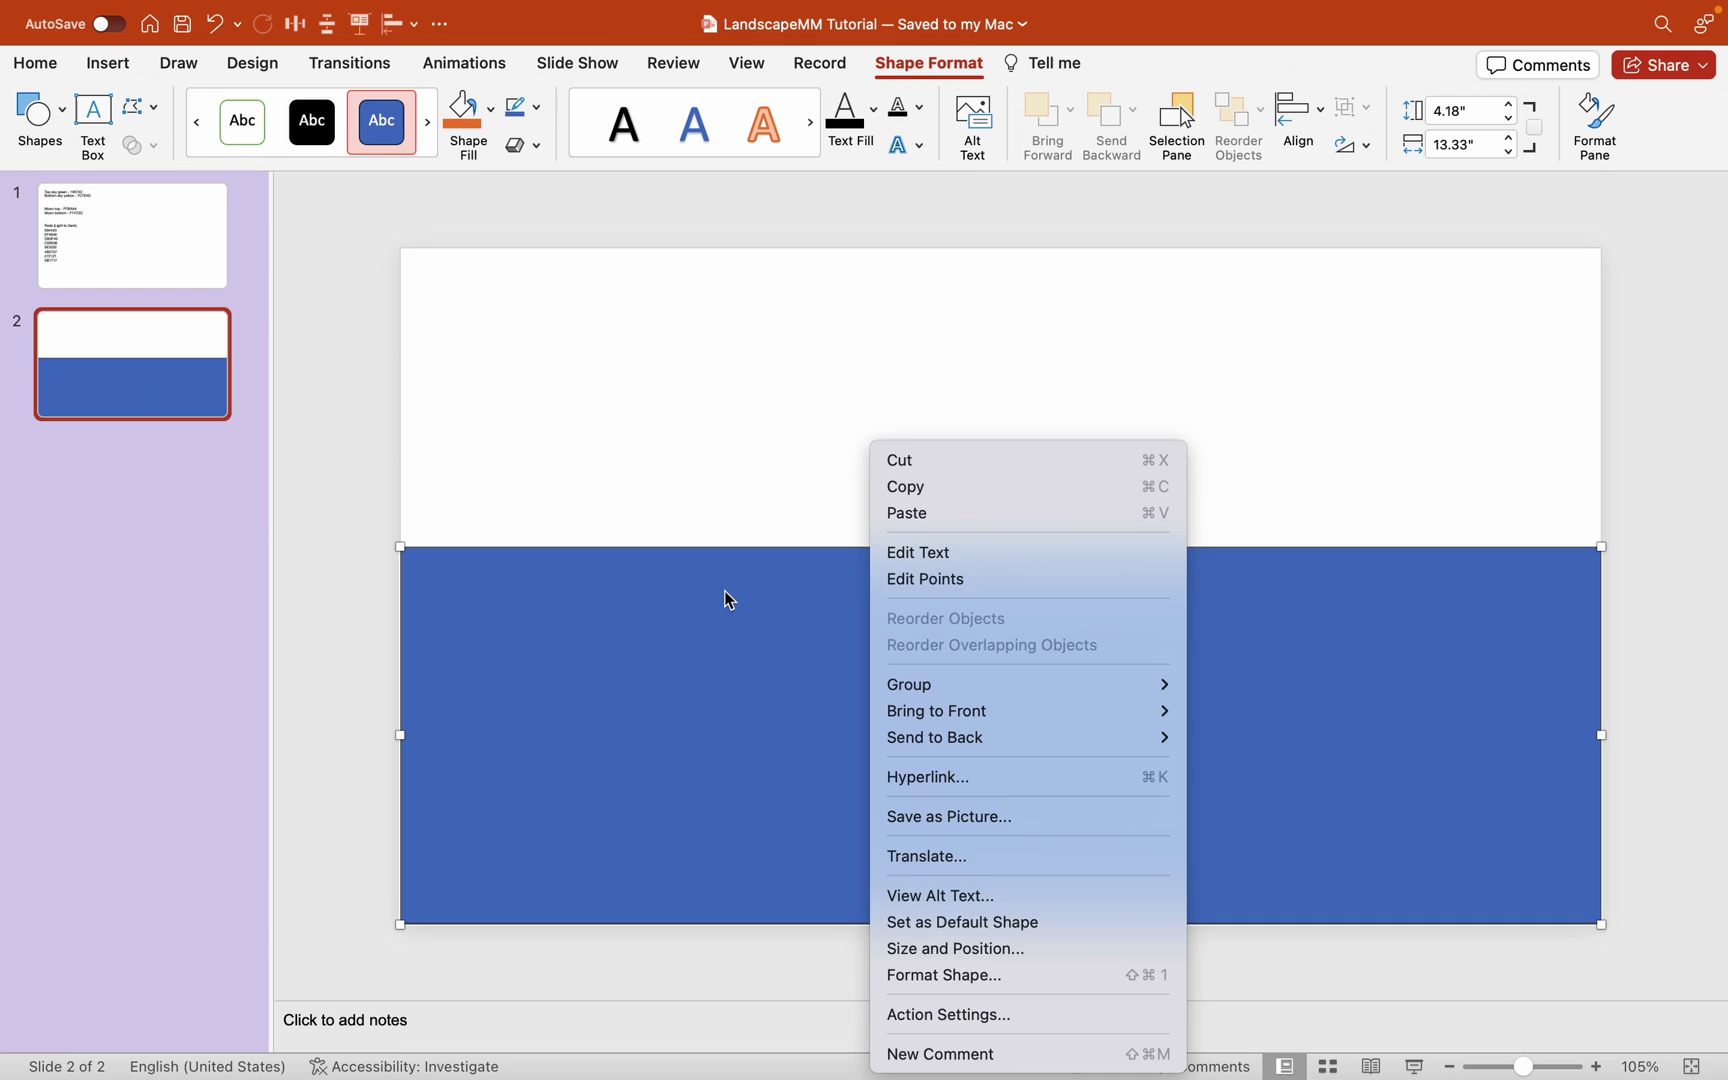
pyautogui.click(726, 594)
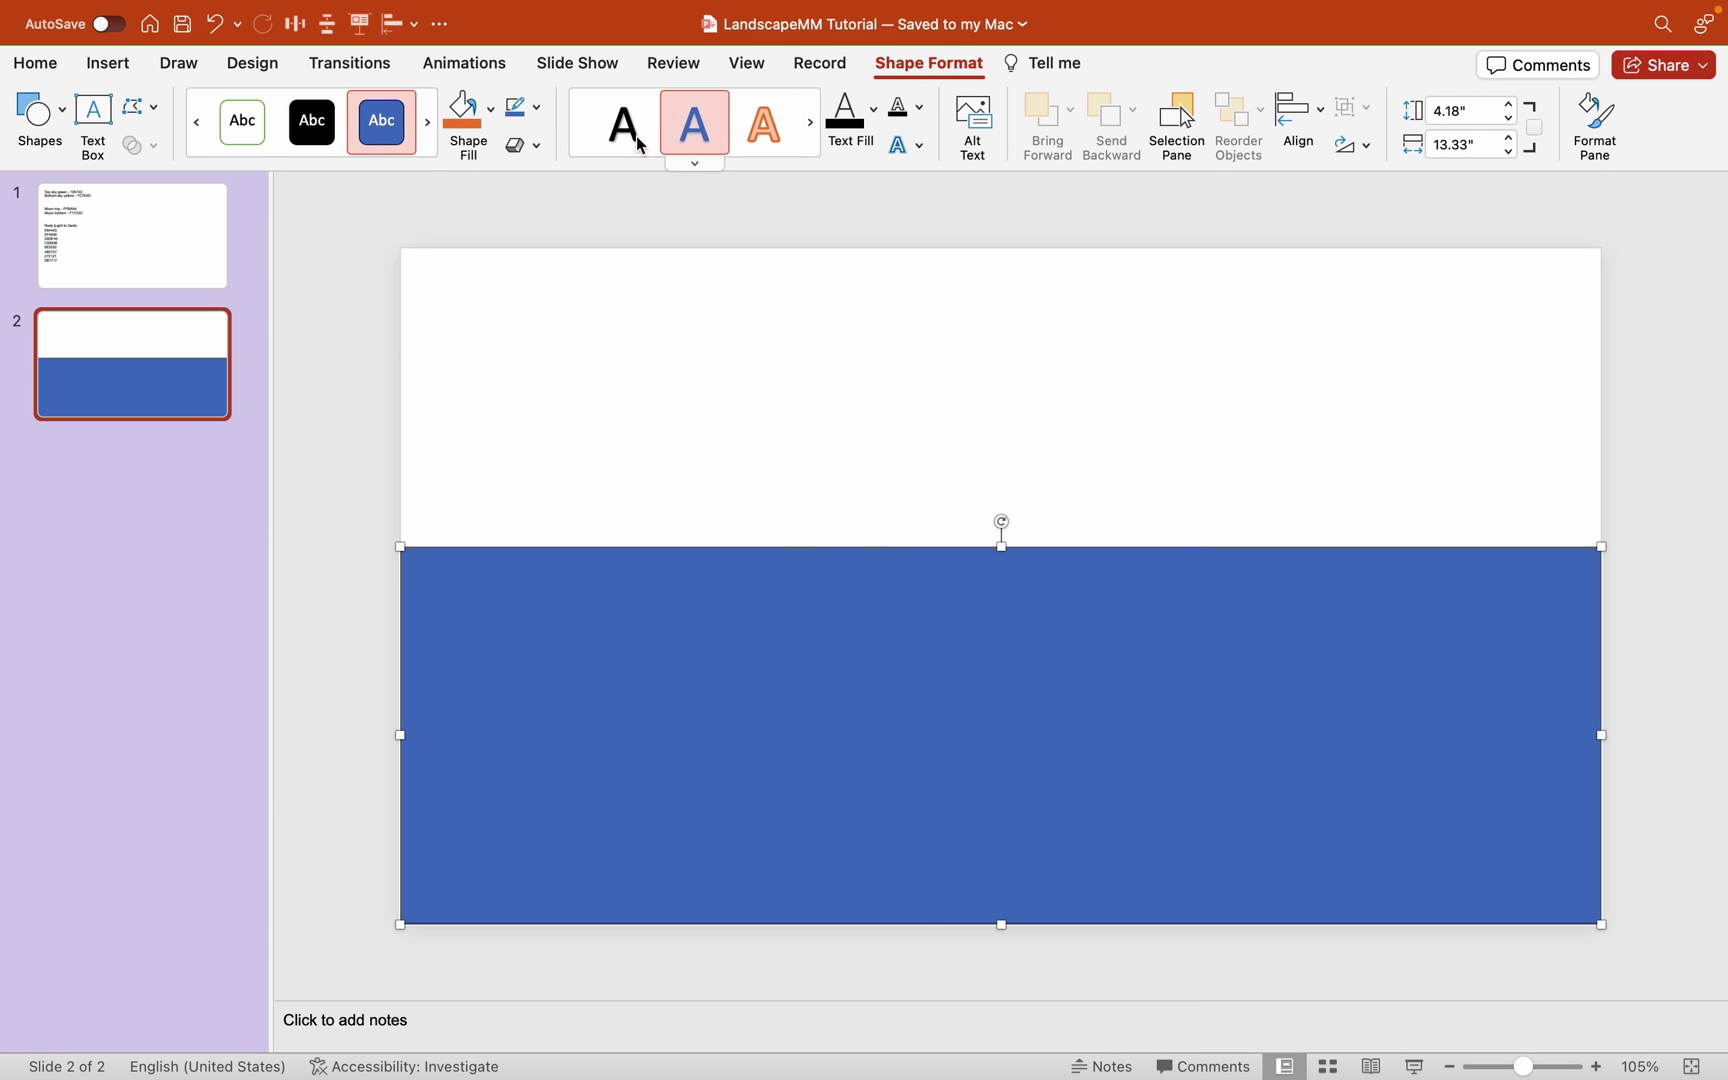
pyautogui.click(140, 107)
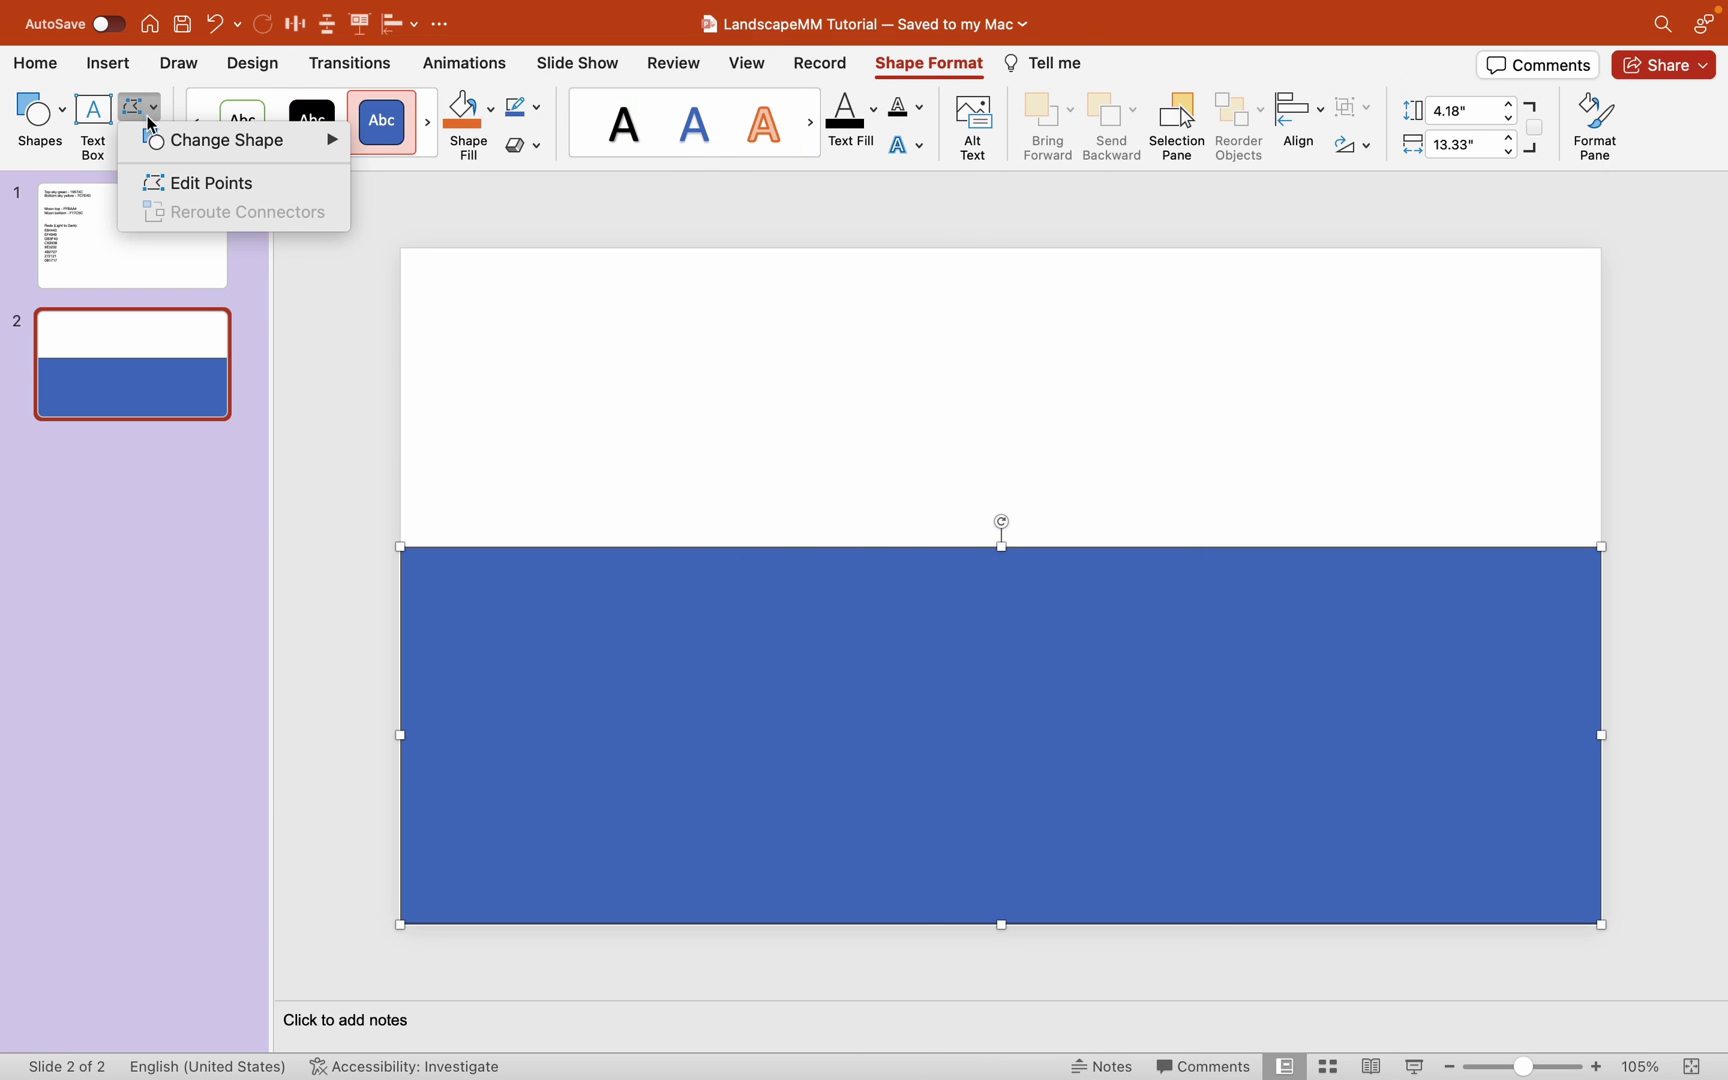
pyautogui.click(183, 185)
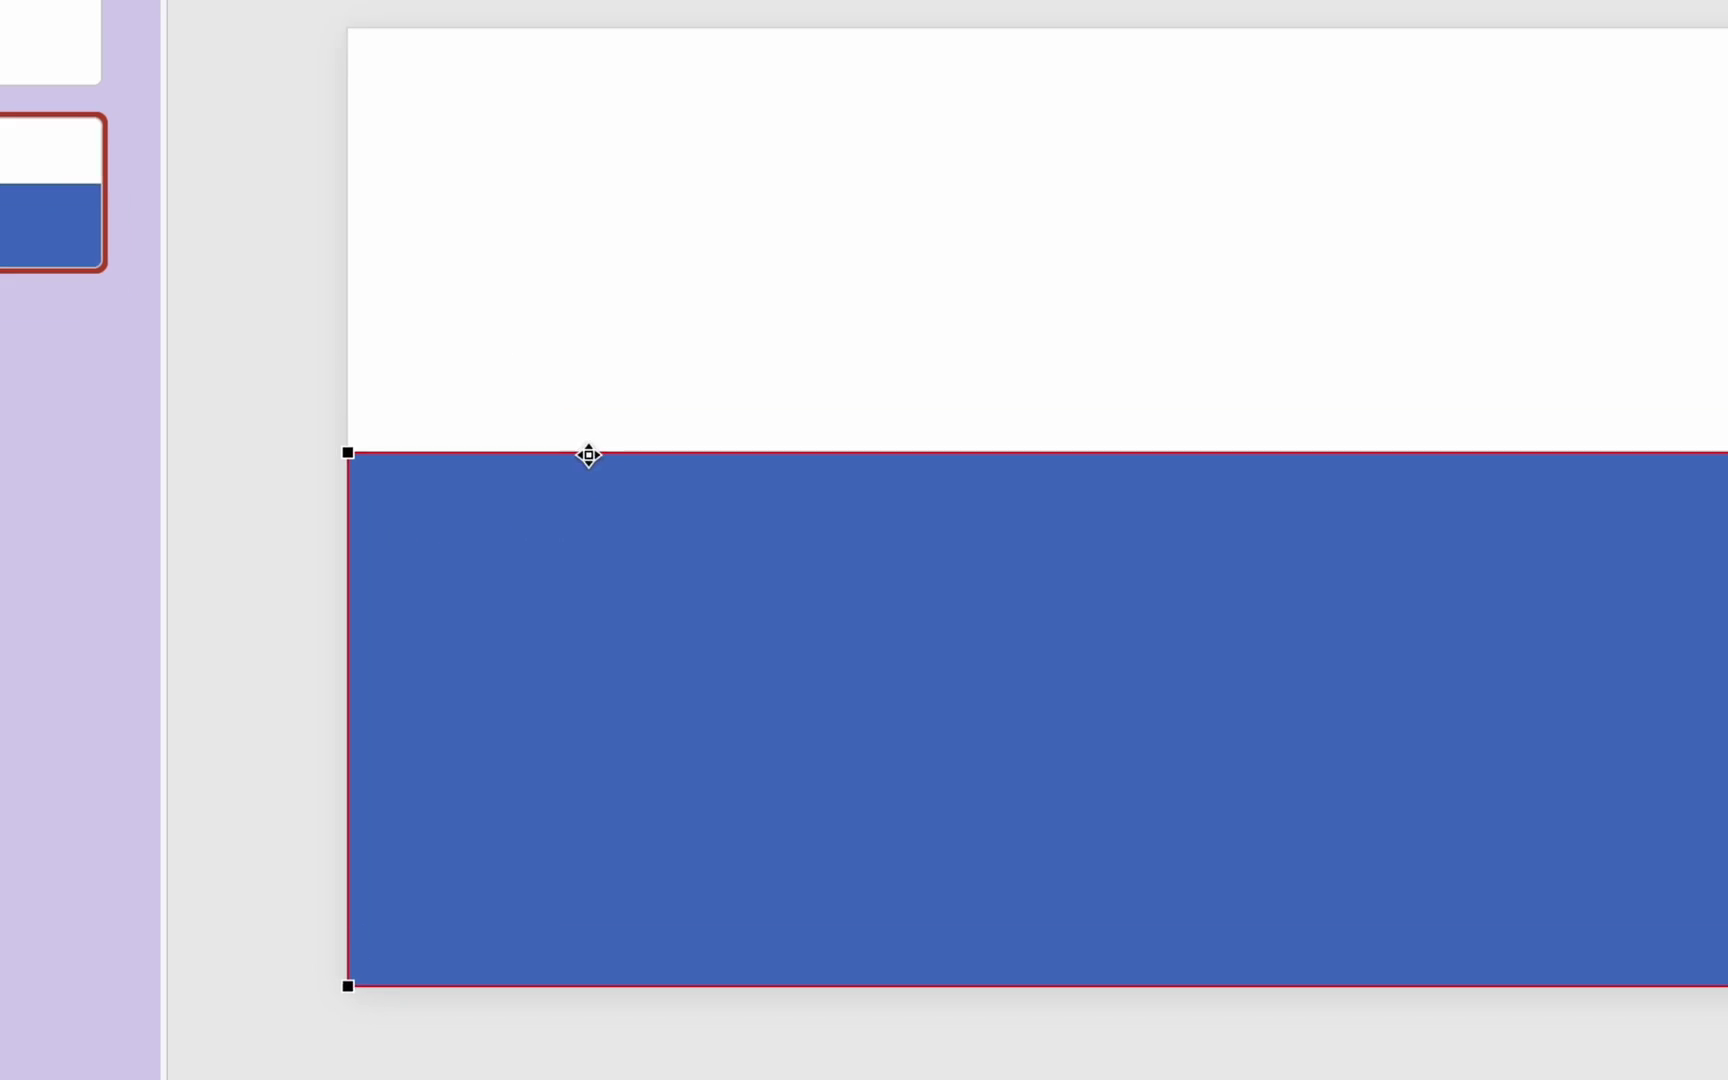
# Step: Nudge the shape up and drag ridge points into a sharp peak, a small bump and a dip
pyautogui.rightClick(572, 553)
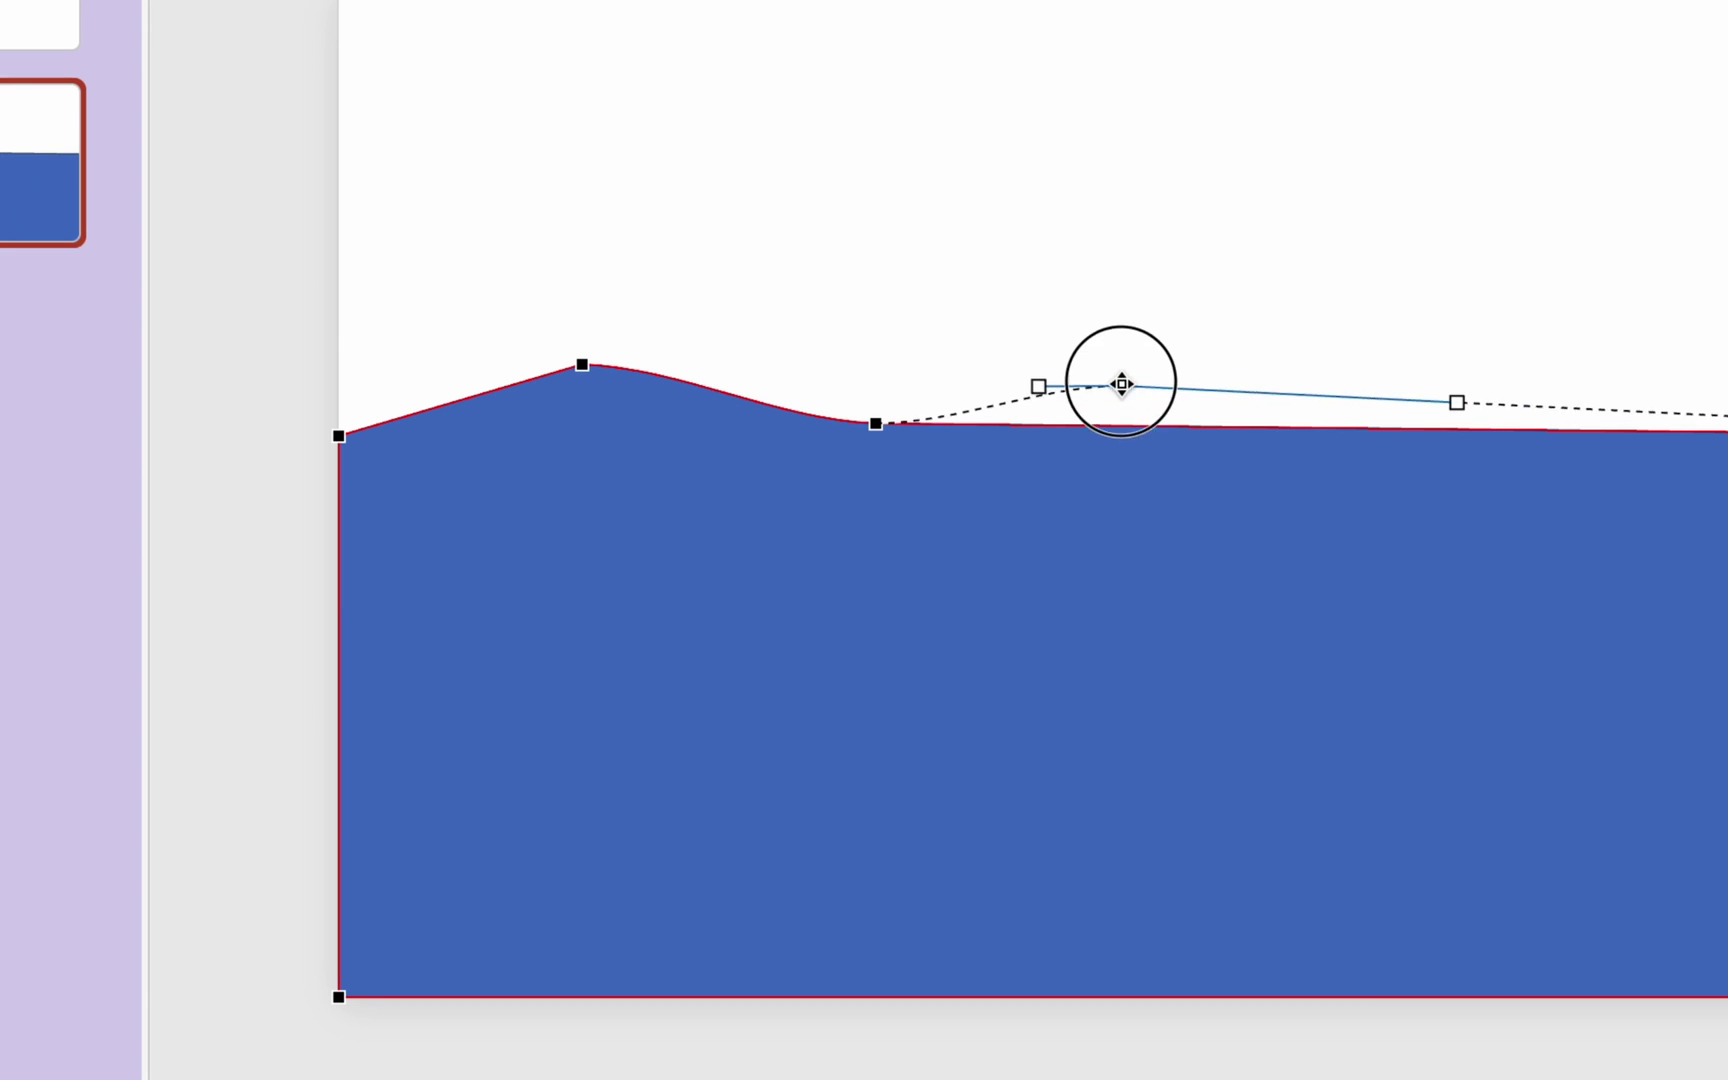
pyautogui.click(1180, 225)
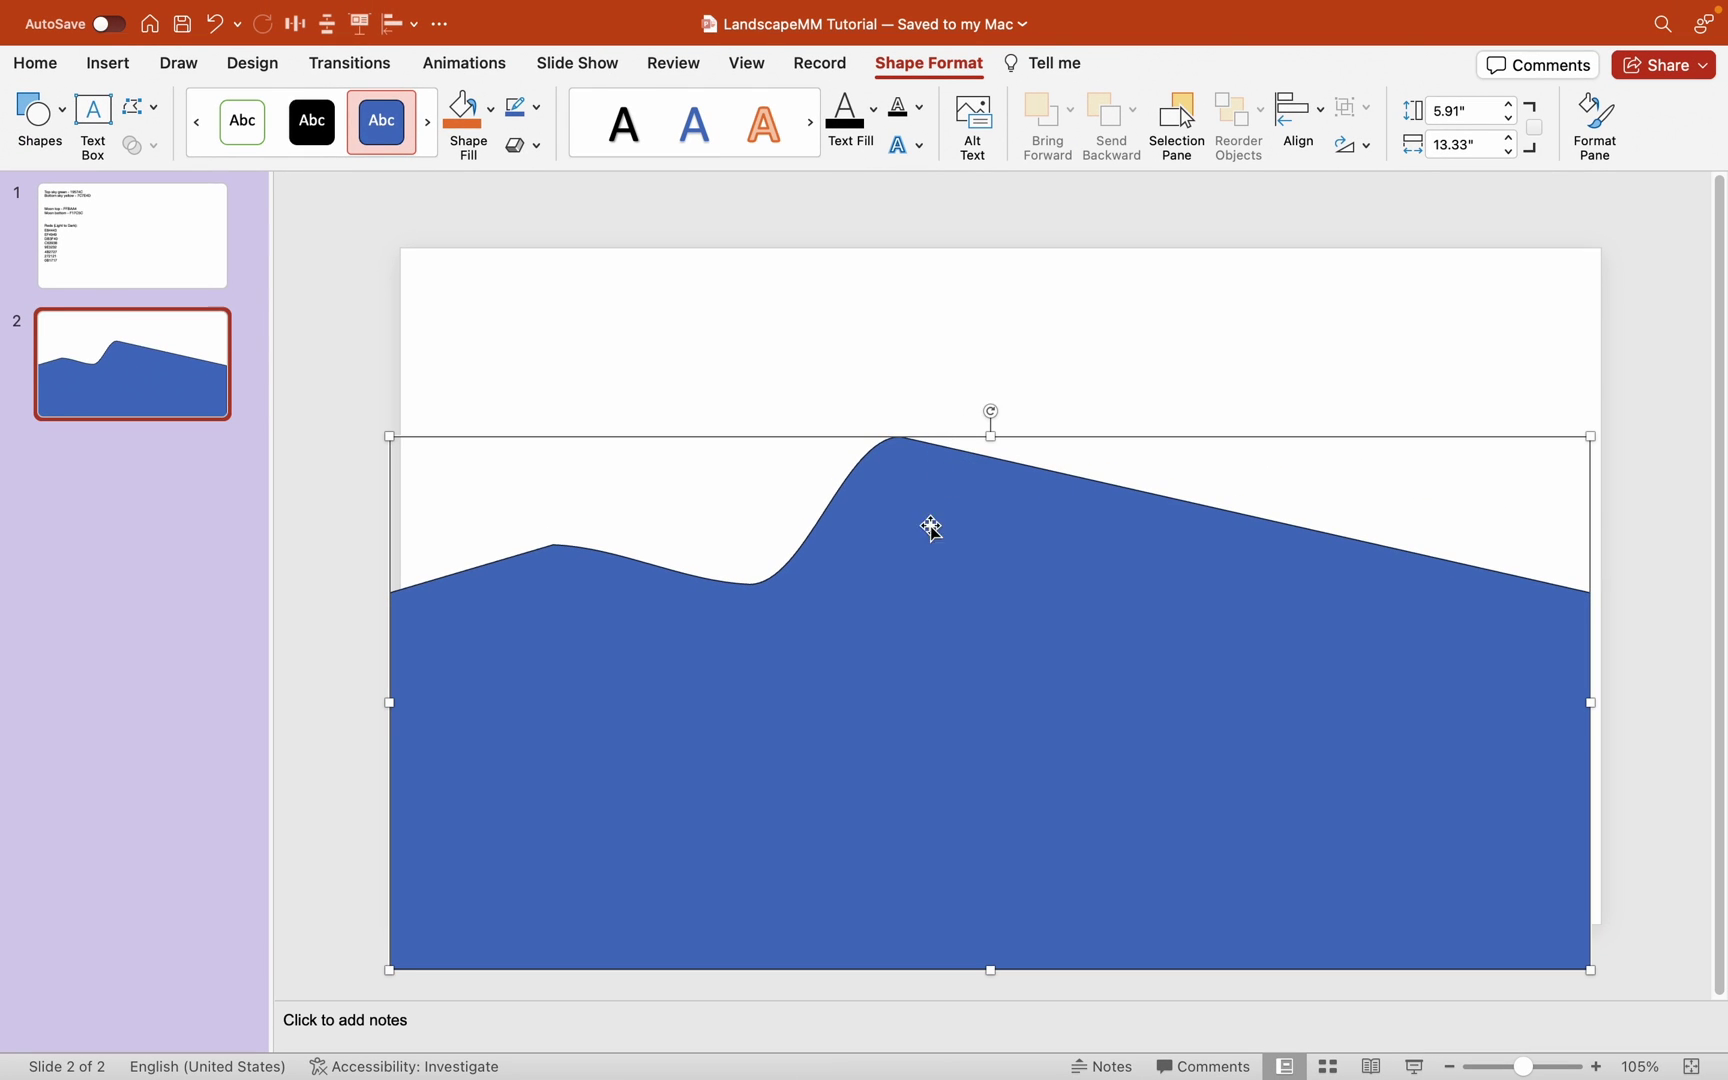
pyautogui.moveTo(932, 527); pyautogui.dragTo(937, 499)
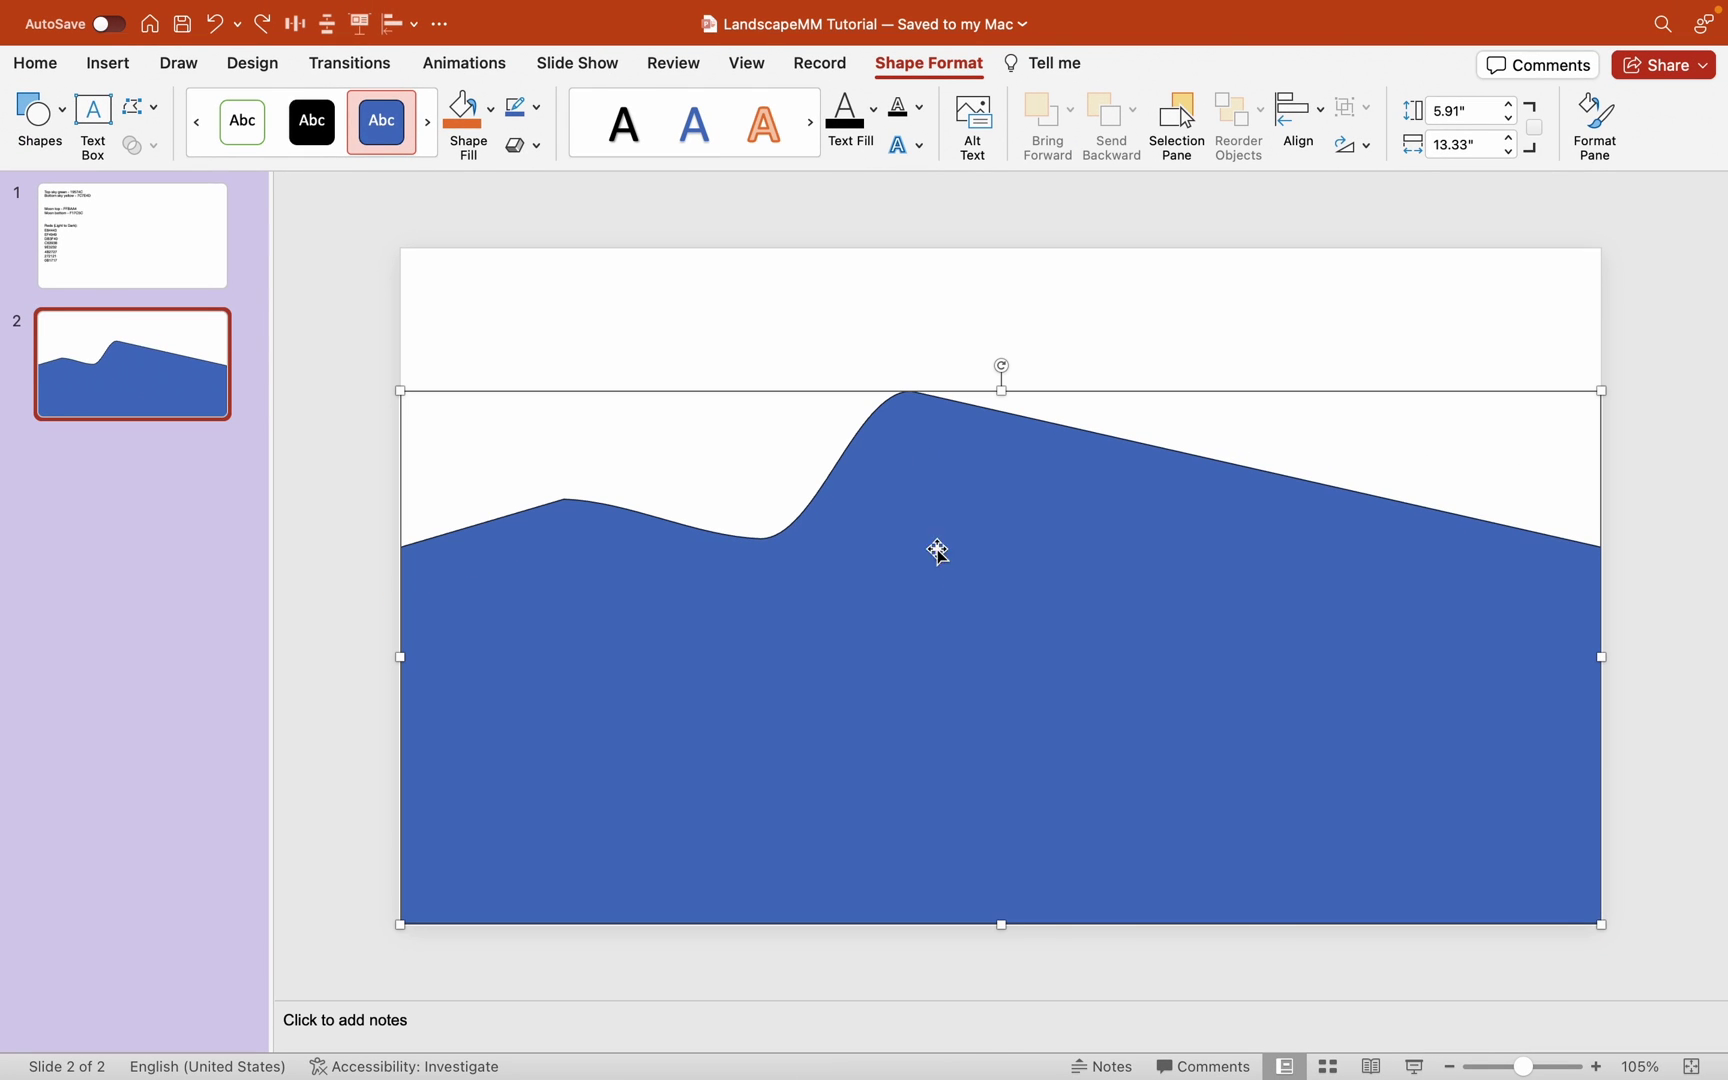
pyautogui.rightClick(945, 480)
pyautogui.click(1007, 610)
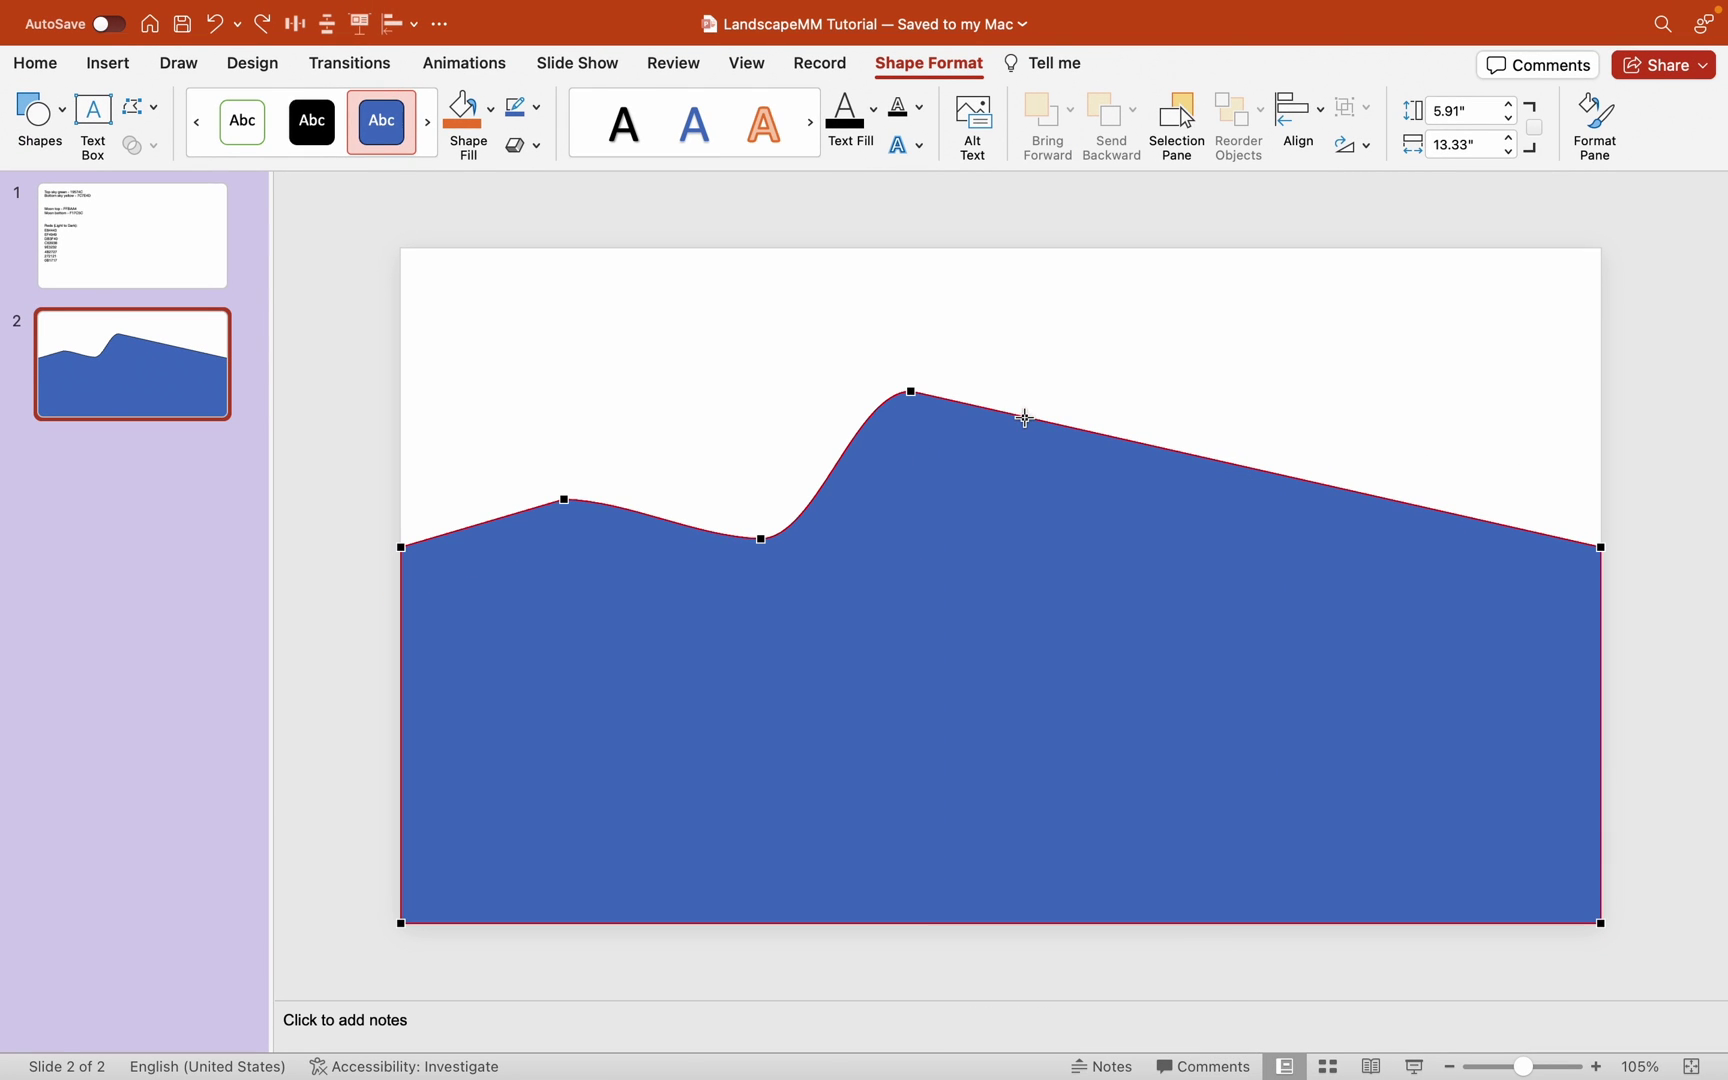
pyautogui.moveTo(1022, 429); pyautogui.dragTo(1006, 483)
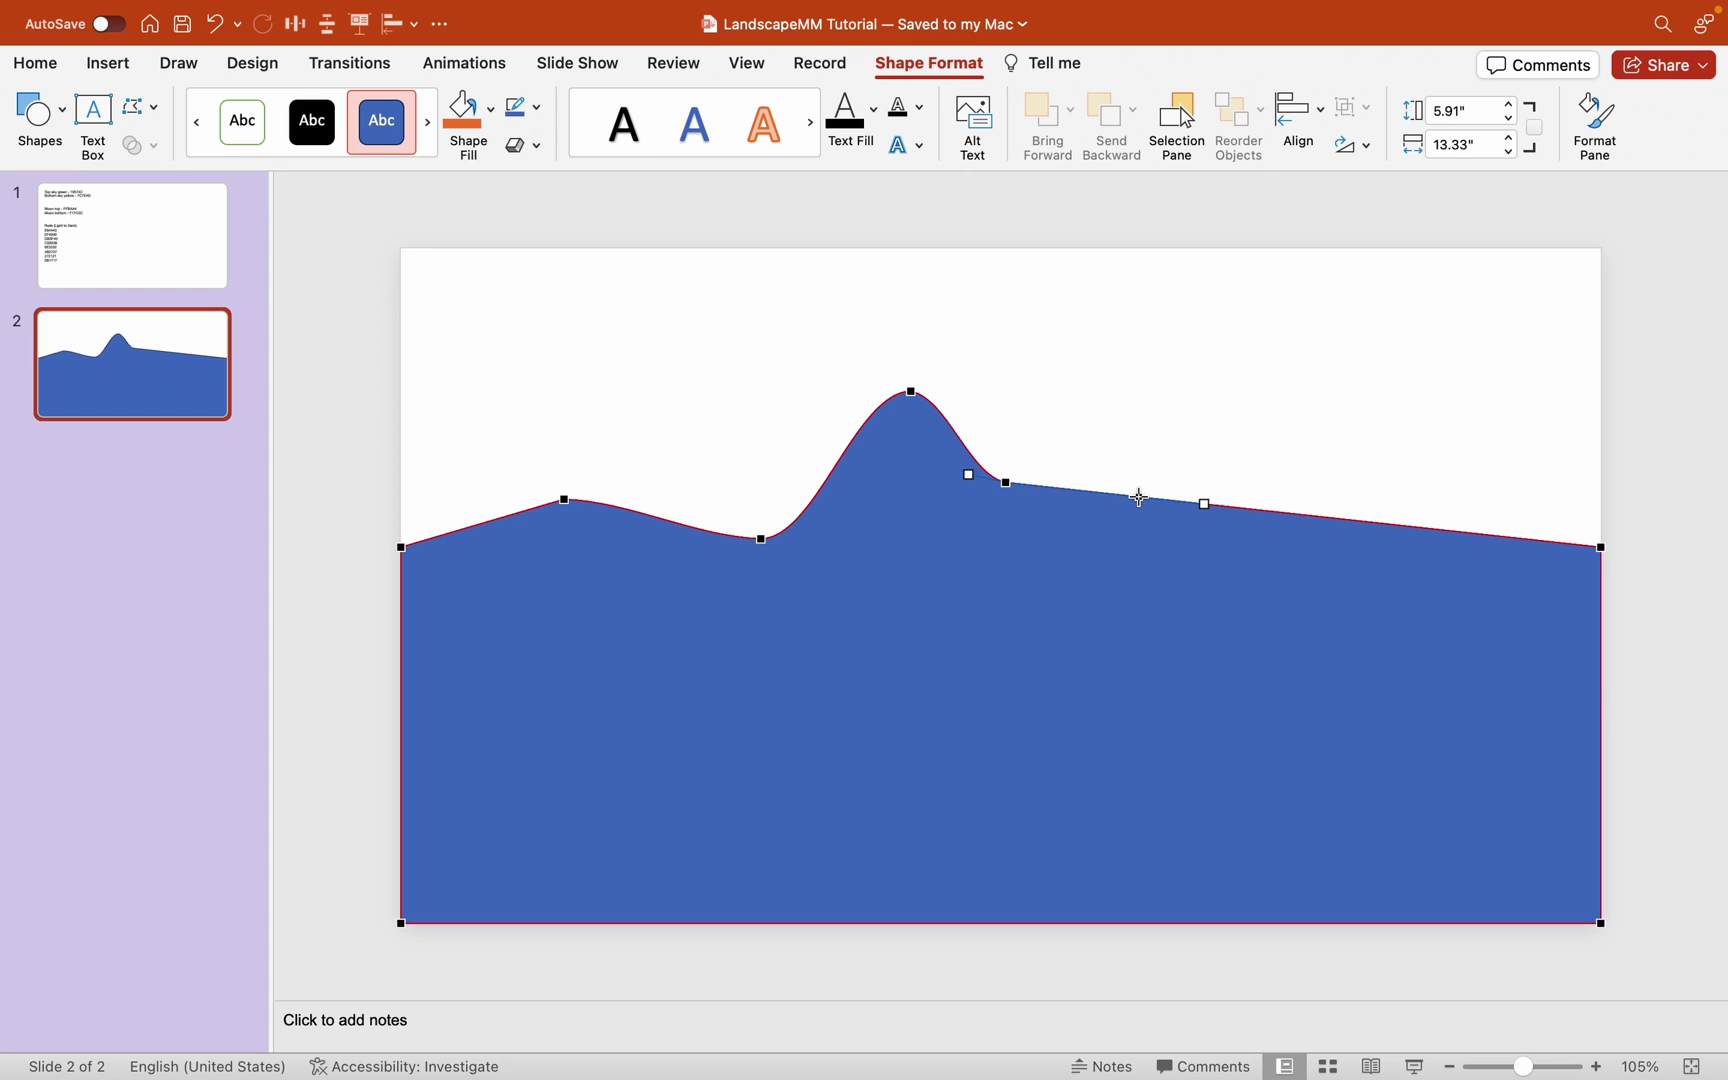
pyautogui.moveTo(1139, 498); pyautogui.dragTo(1141, 452)
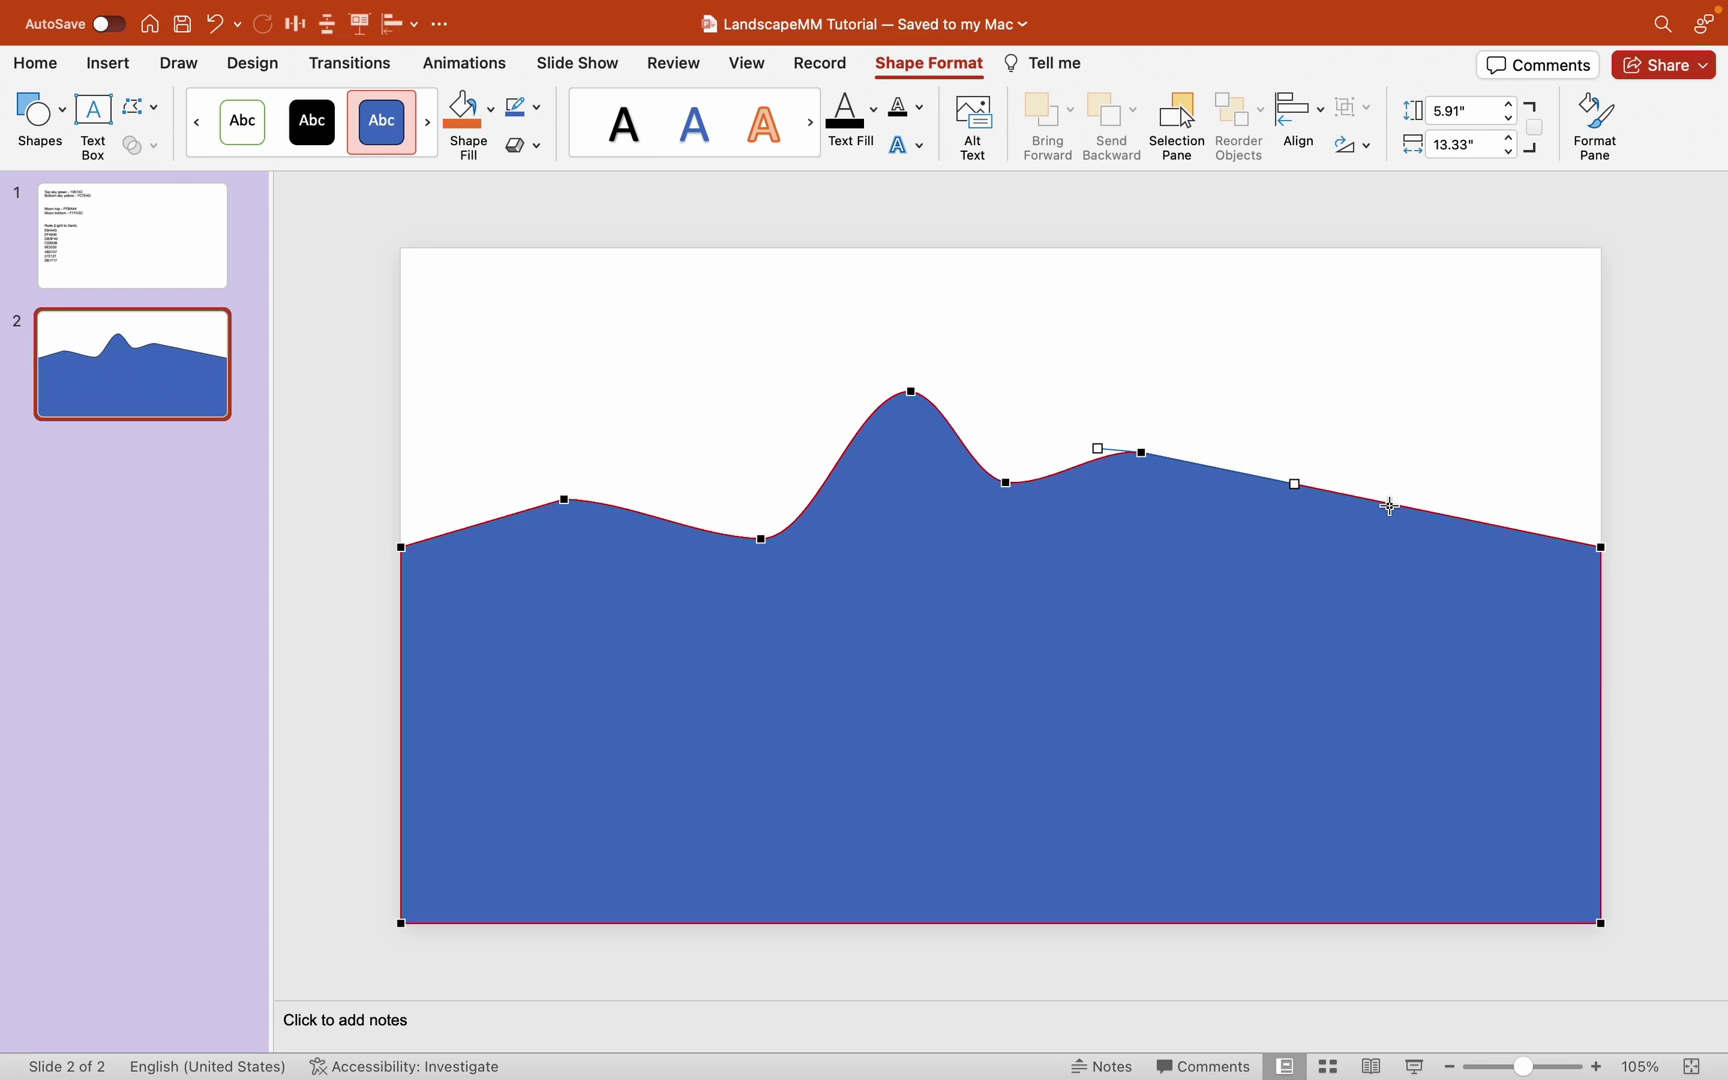
pyautogui.moveTo(1391, 506); pyautogui.dragTo(1379, 531)
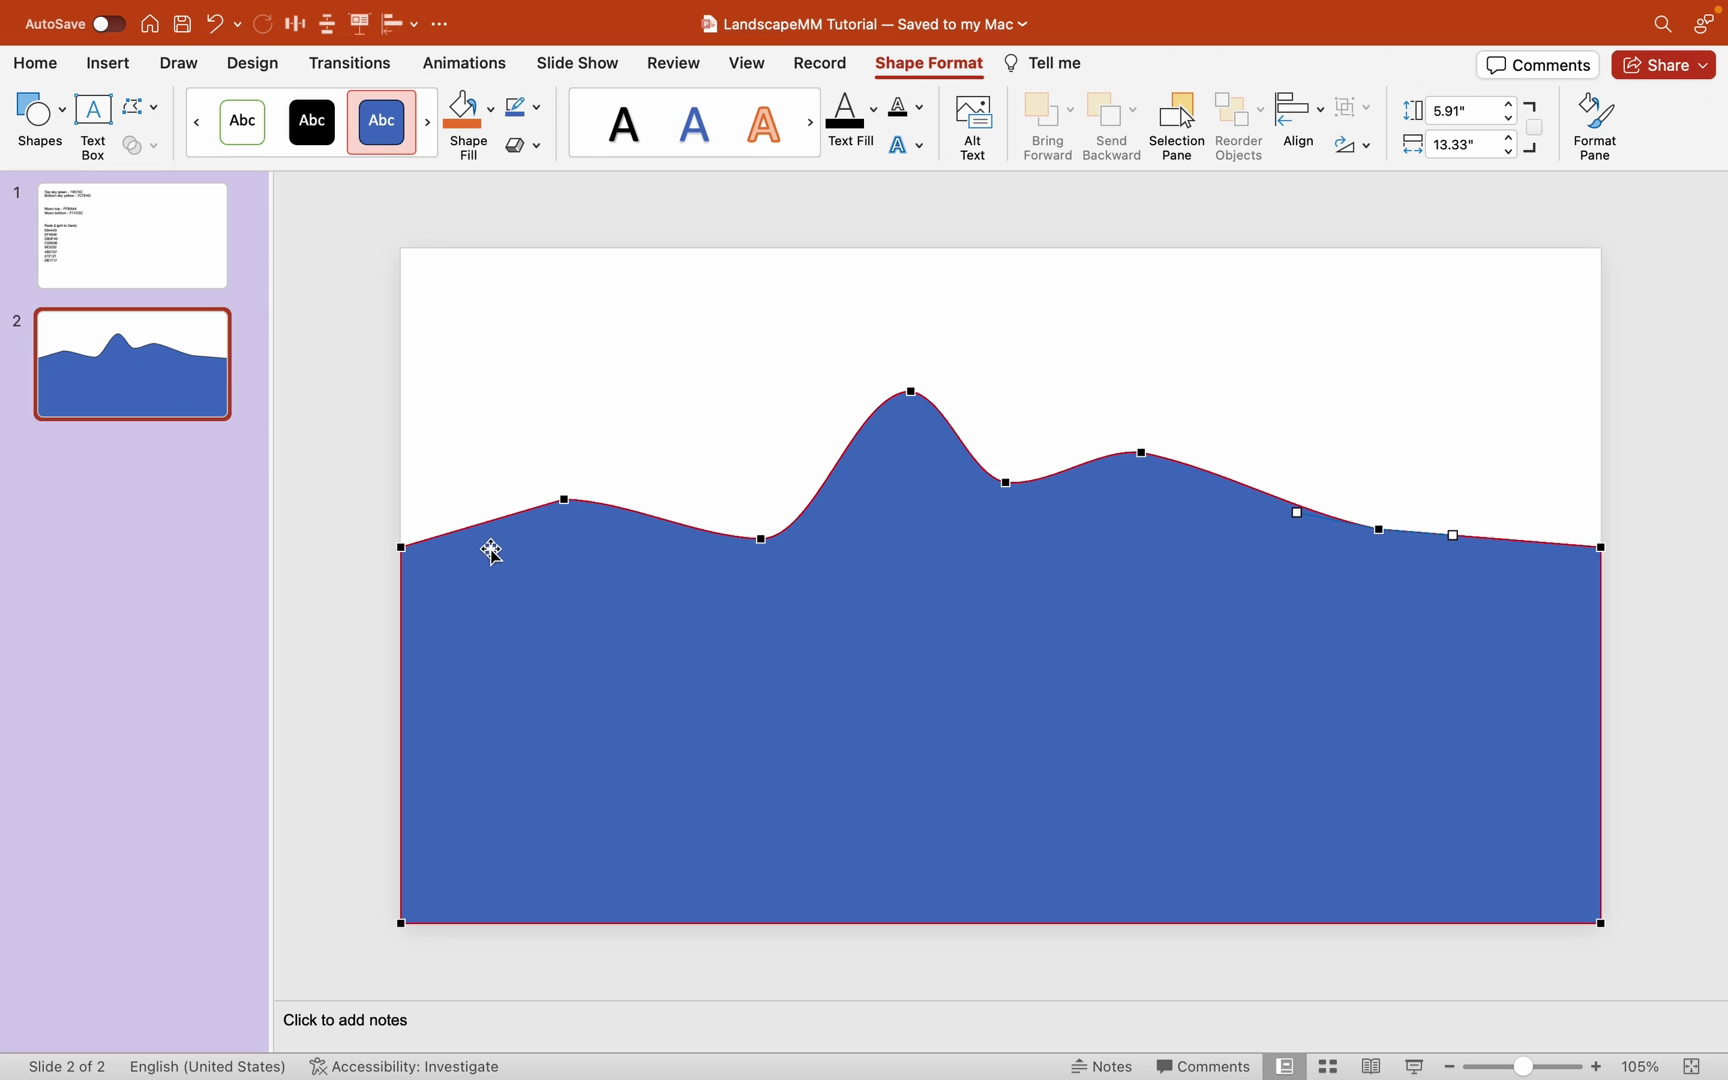
pyautogui.scroll(2, 498, 540)
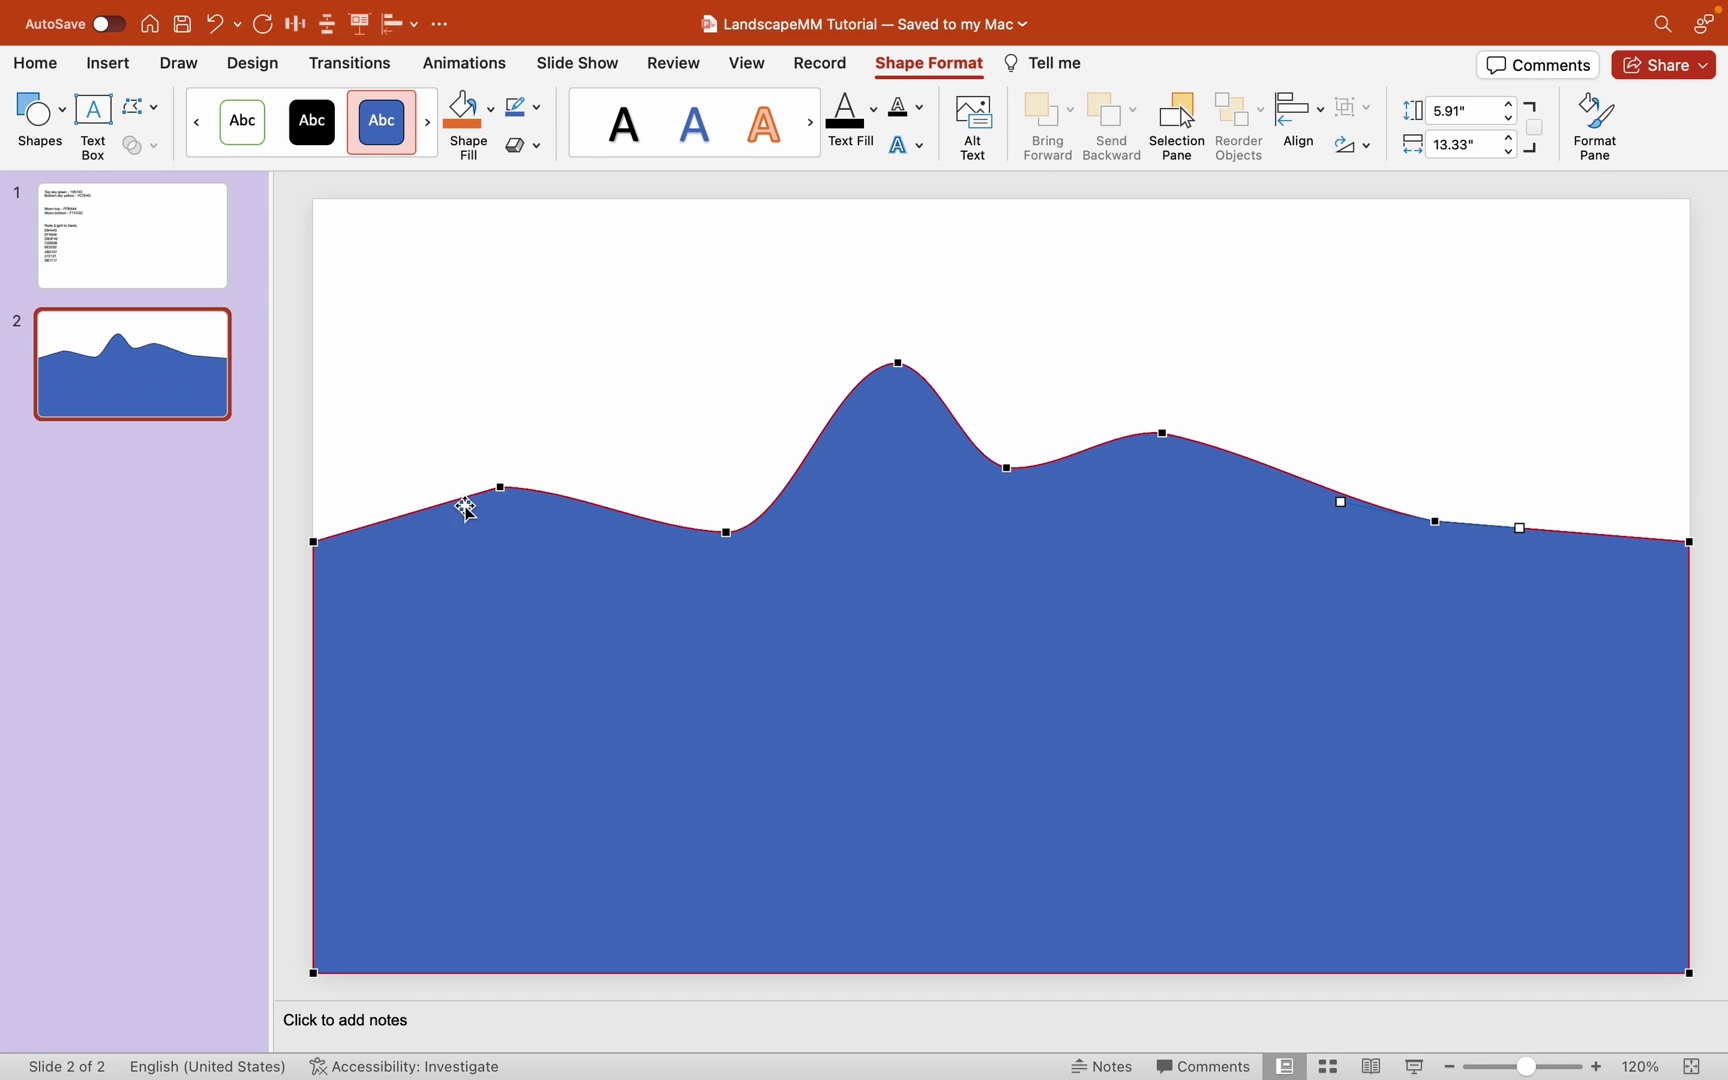
# Step: Curve the leftmost top segment and leave point editing
pyautogui.rightClick(460, 503)
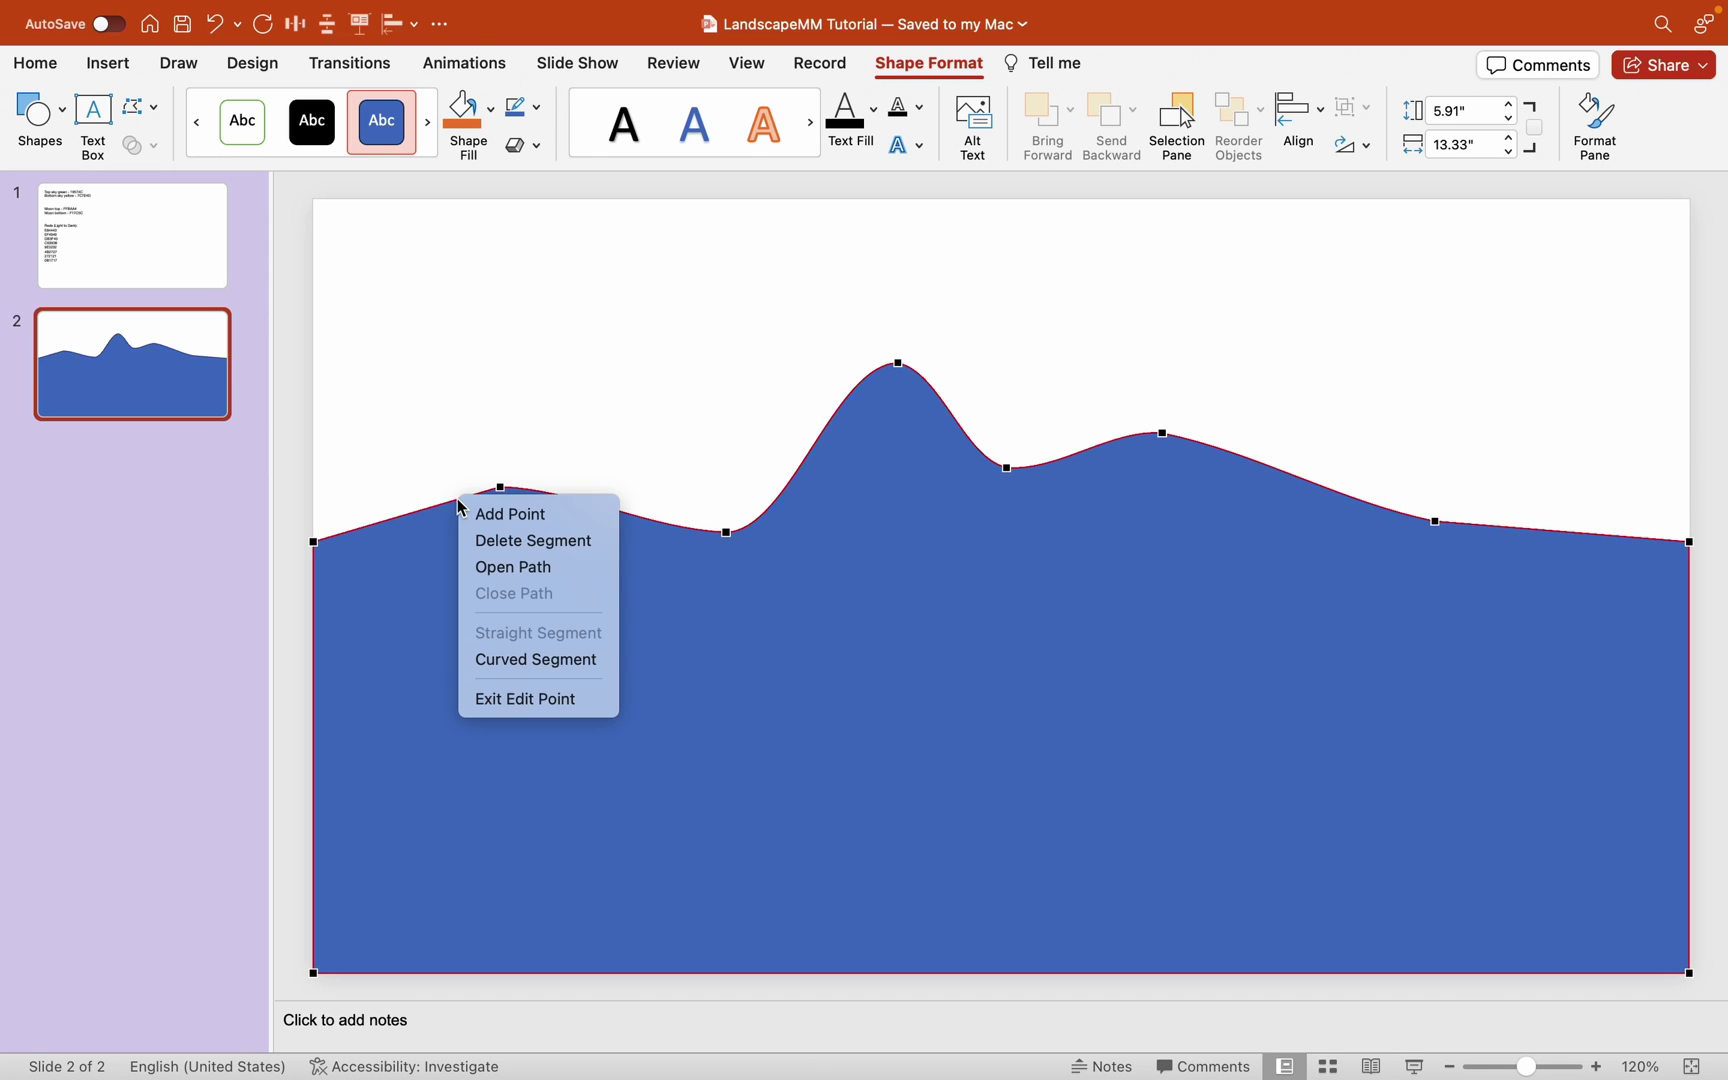
pyautogui.click(552, 661)
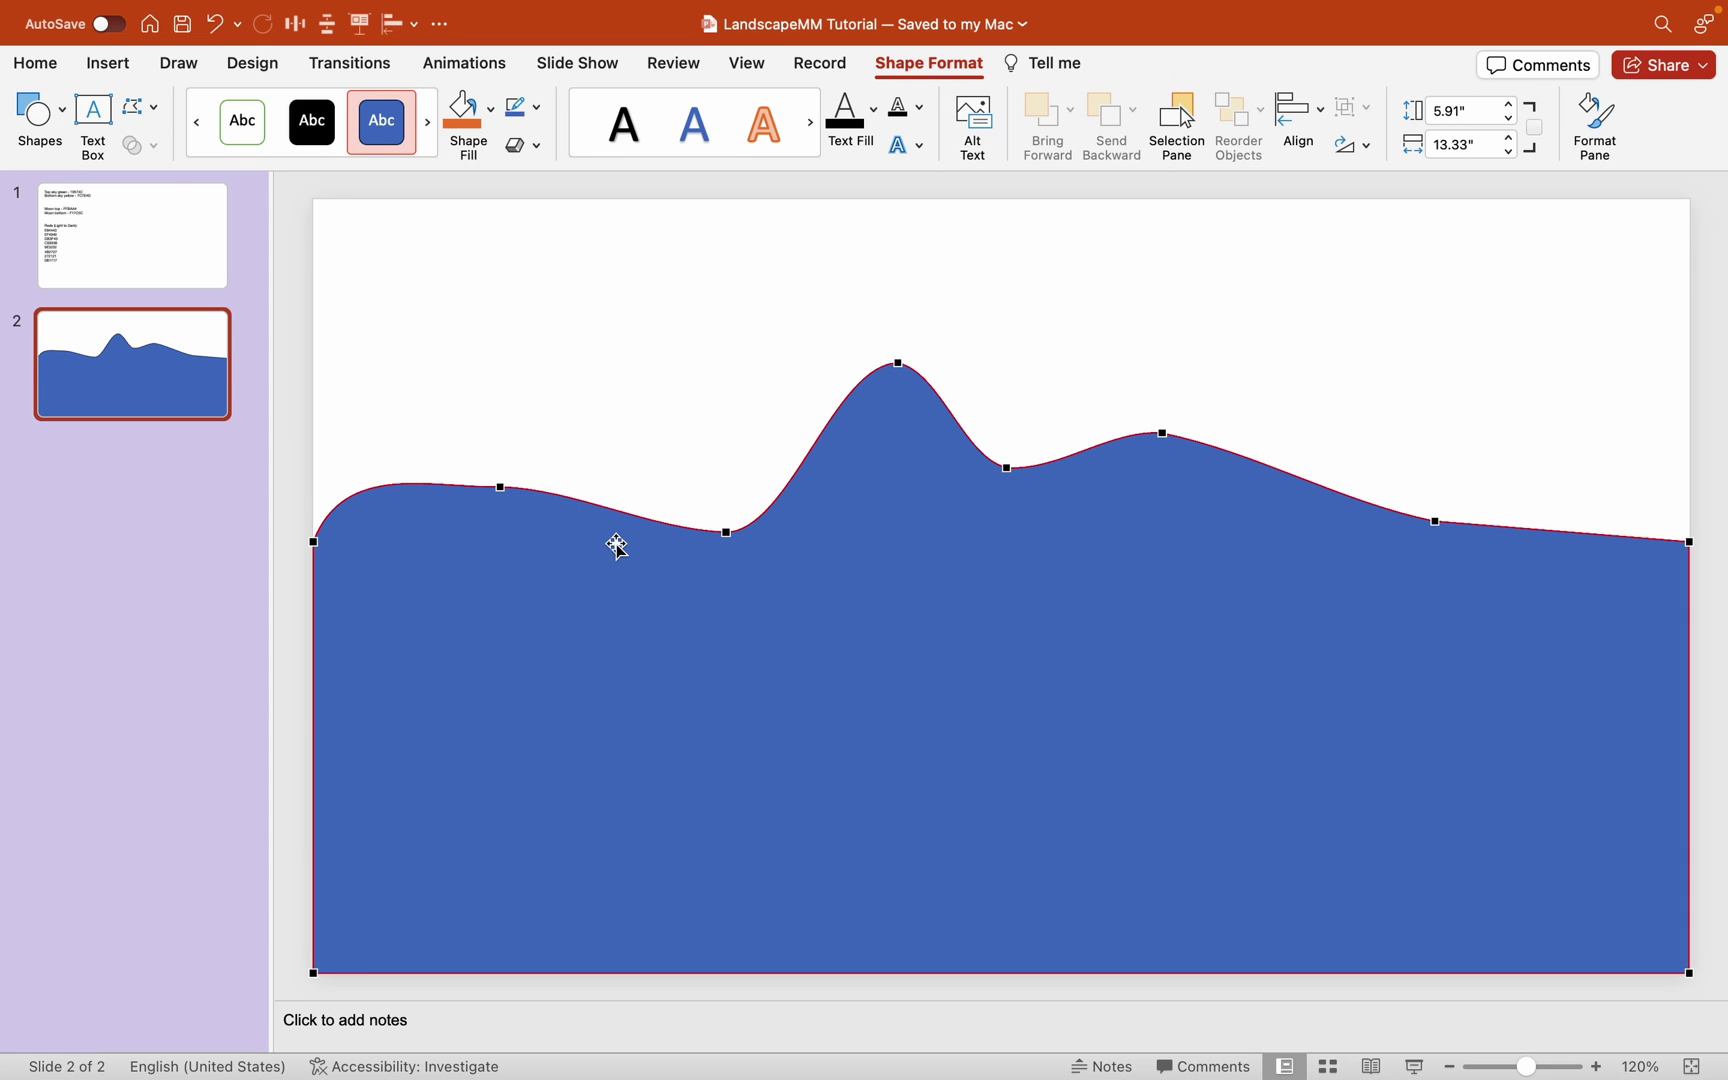
pyautogui.rightClick(637, 521)
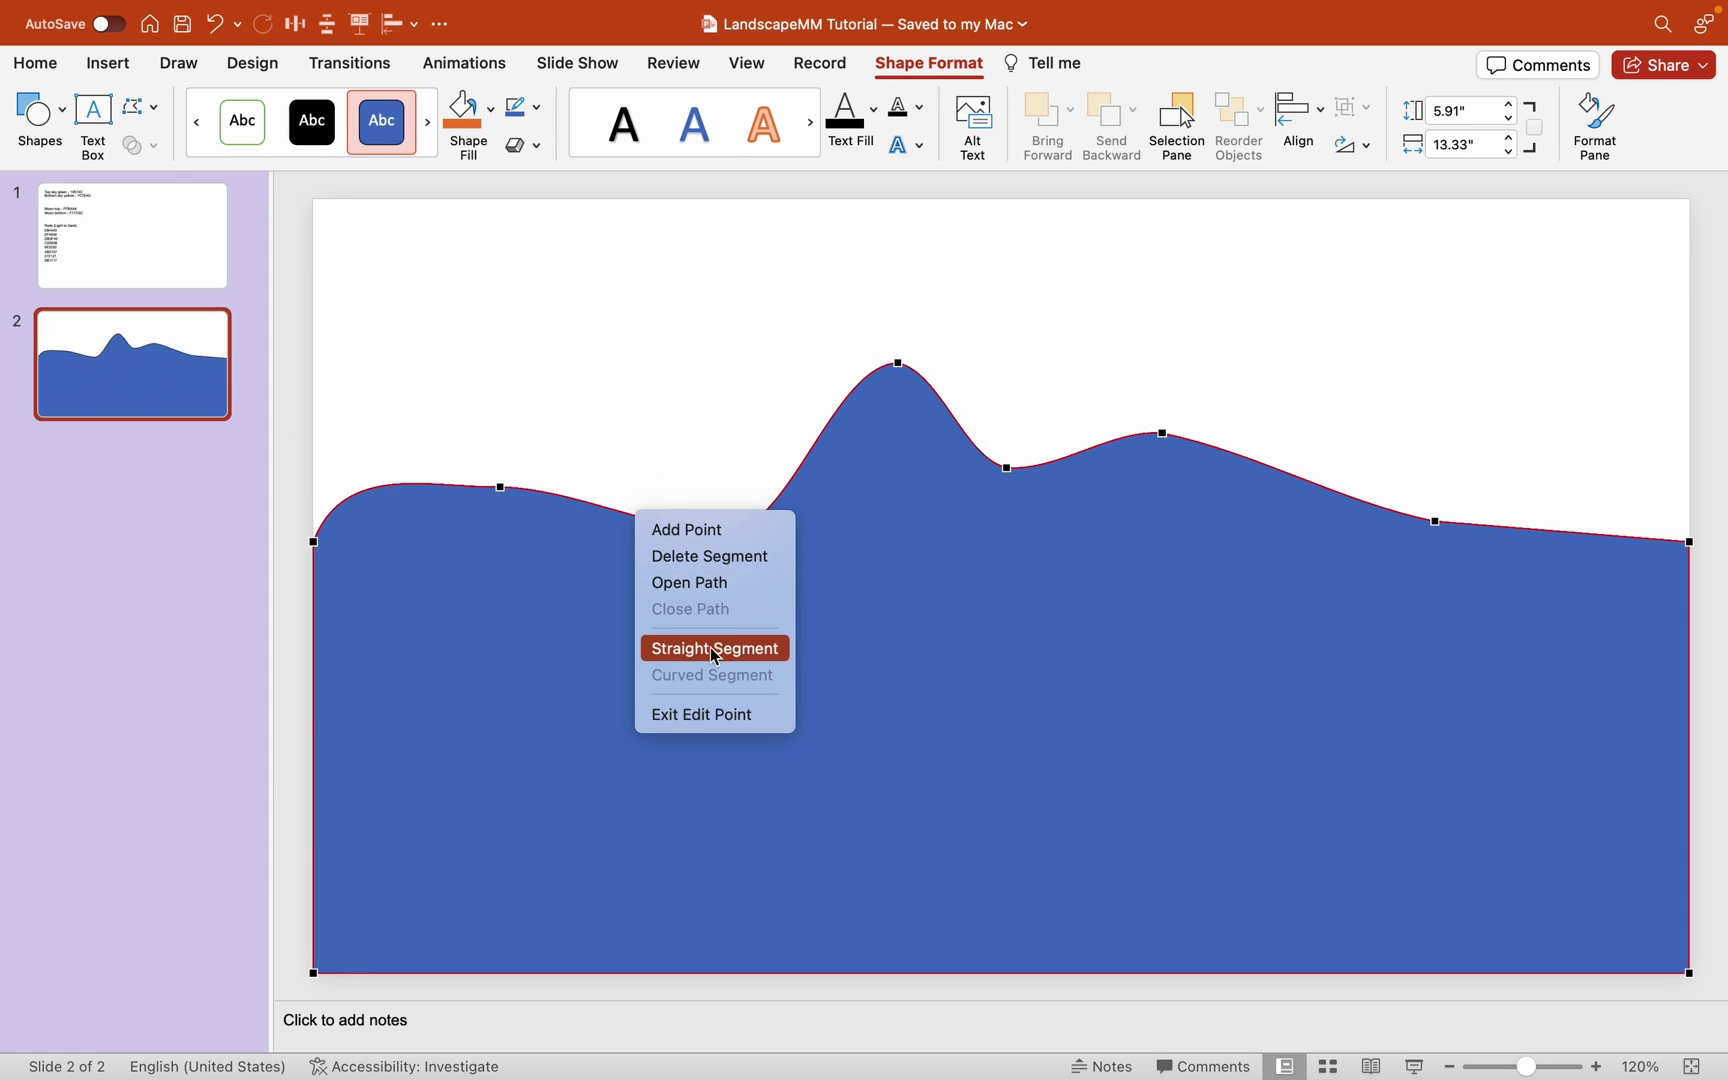
pyautogui.click(826, 455)
pyautogui.click(1462, 513)
pyautogui.click(1331, 505)
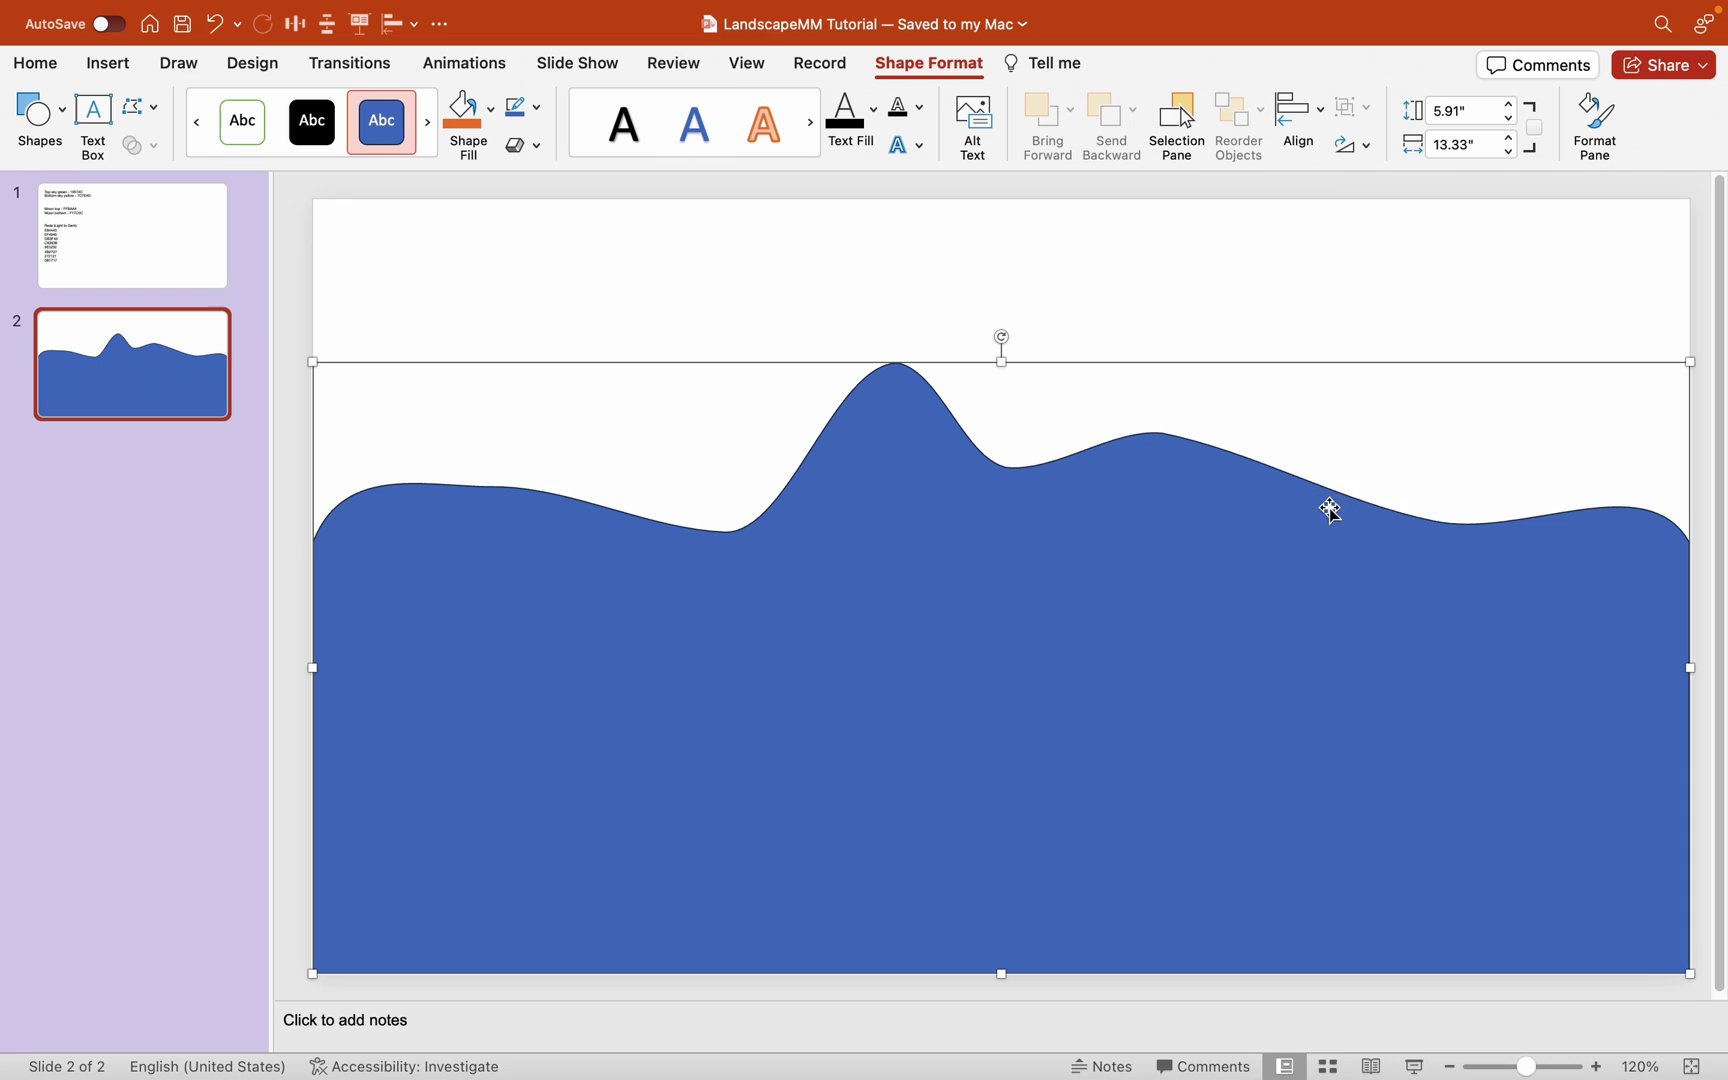
pyautogui.rightClick(1331, 505)
pyautogui.rightClick(1265, 482)
pyautogui.click(1318, 618)
pyautogui.click(1063, 311)
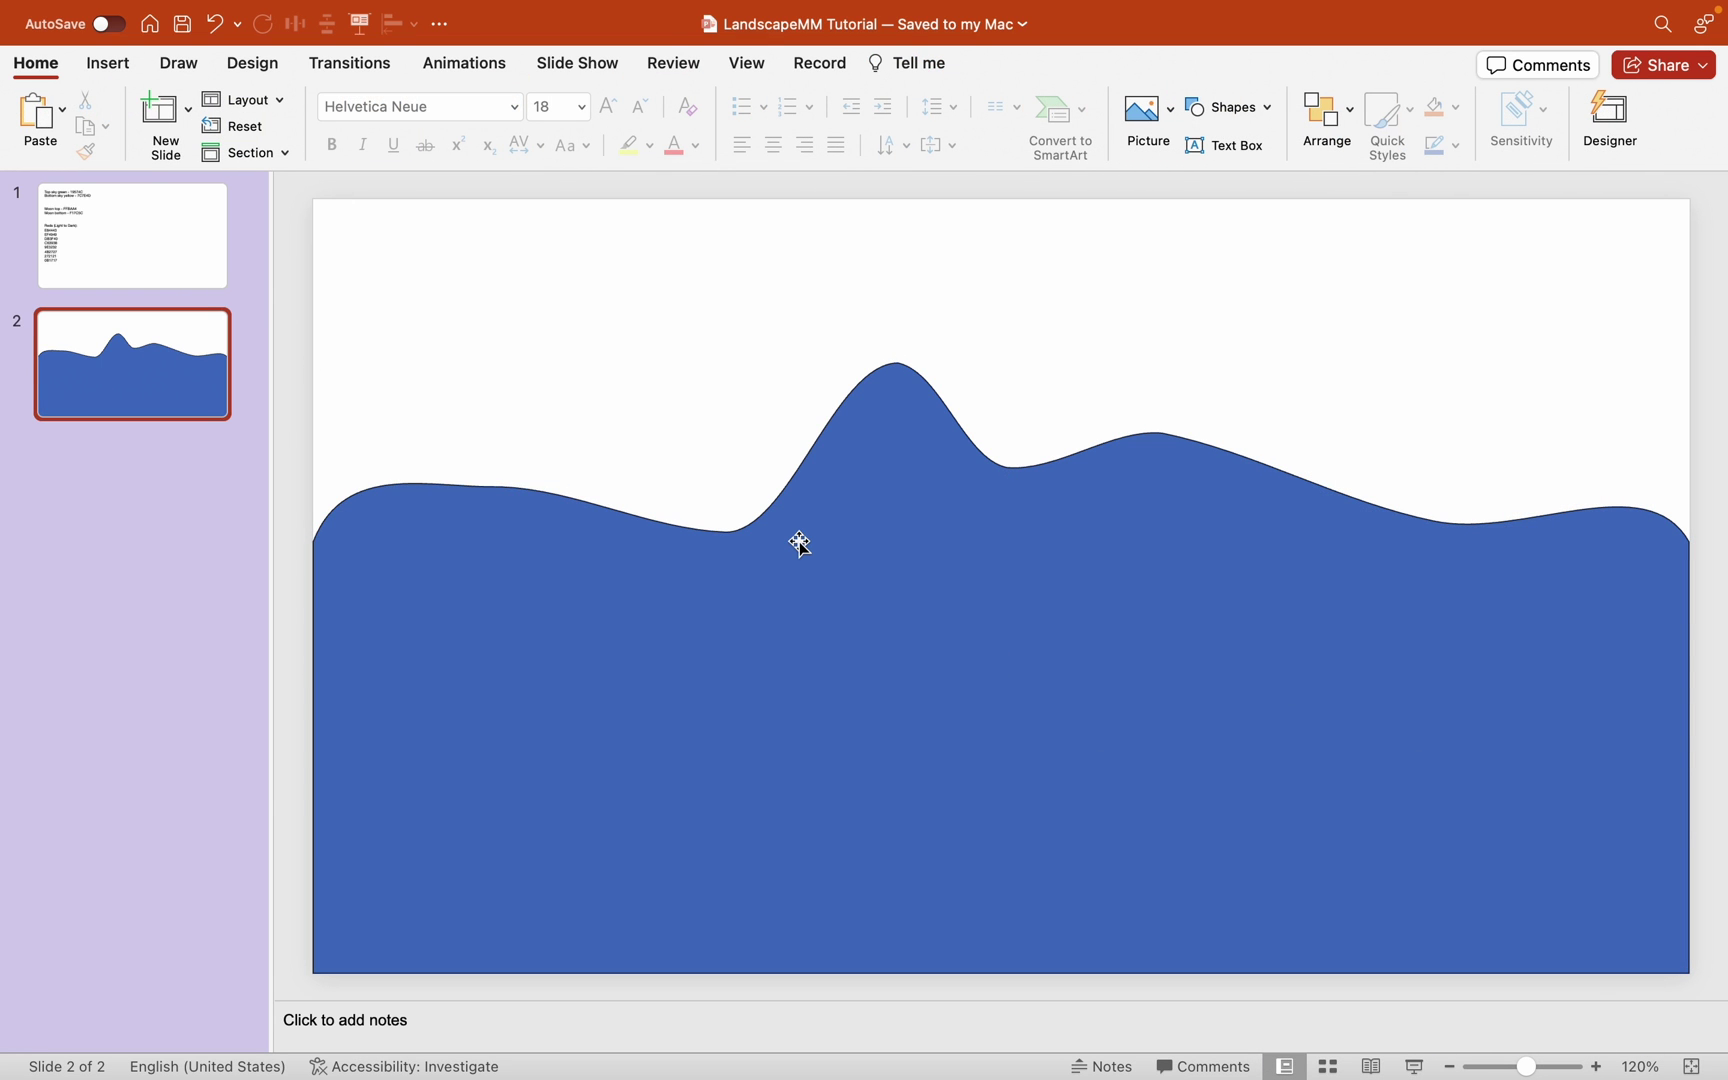
pyautogui.scroll(-3, 799, 542)
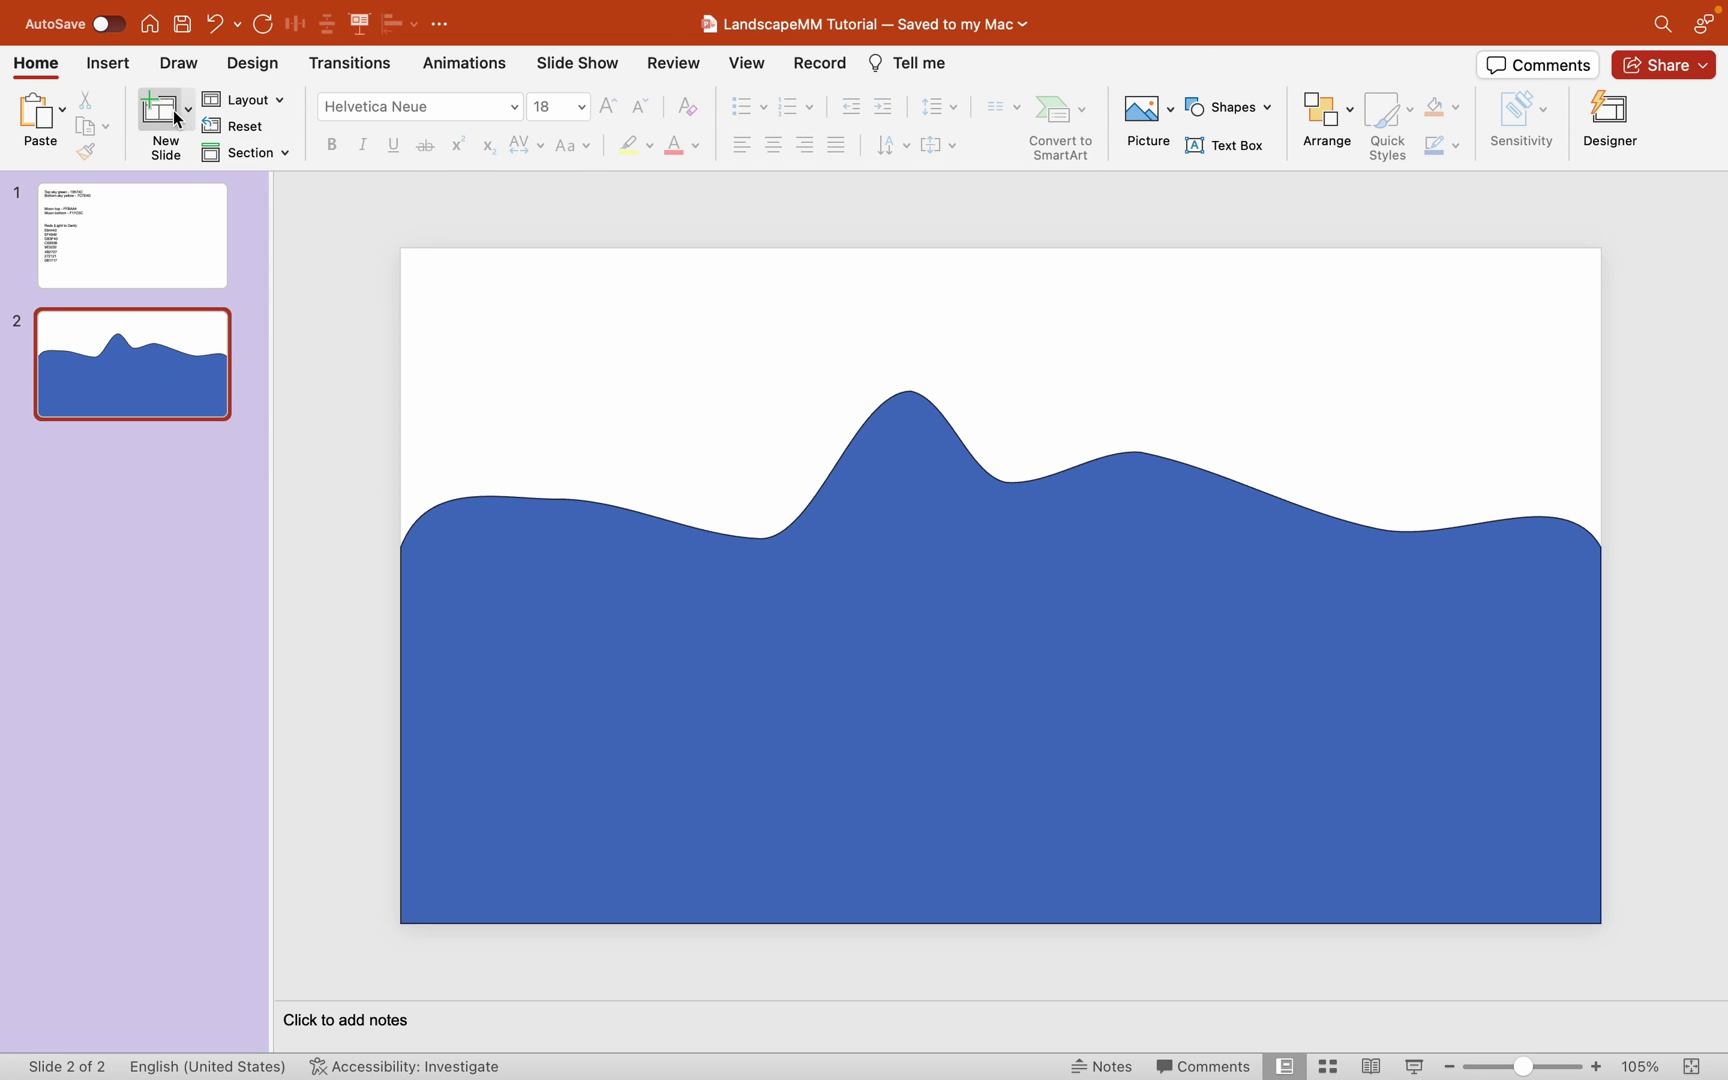
# Step: Draw a second rectangle across the lower slide and enter Edit Points on it
pyautogui.click(112, 64)
pyautogui.click(573, 111)
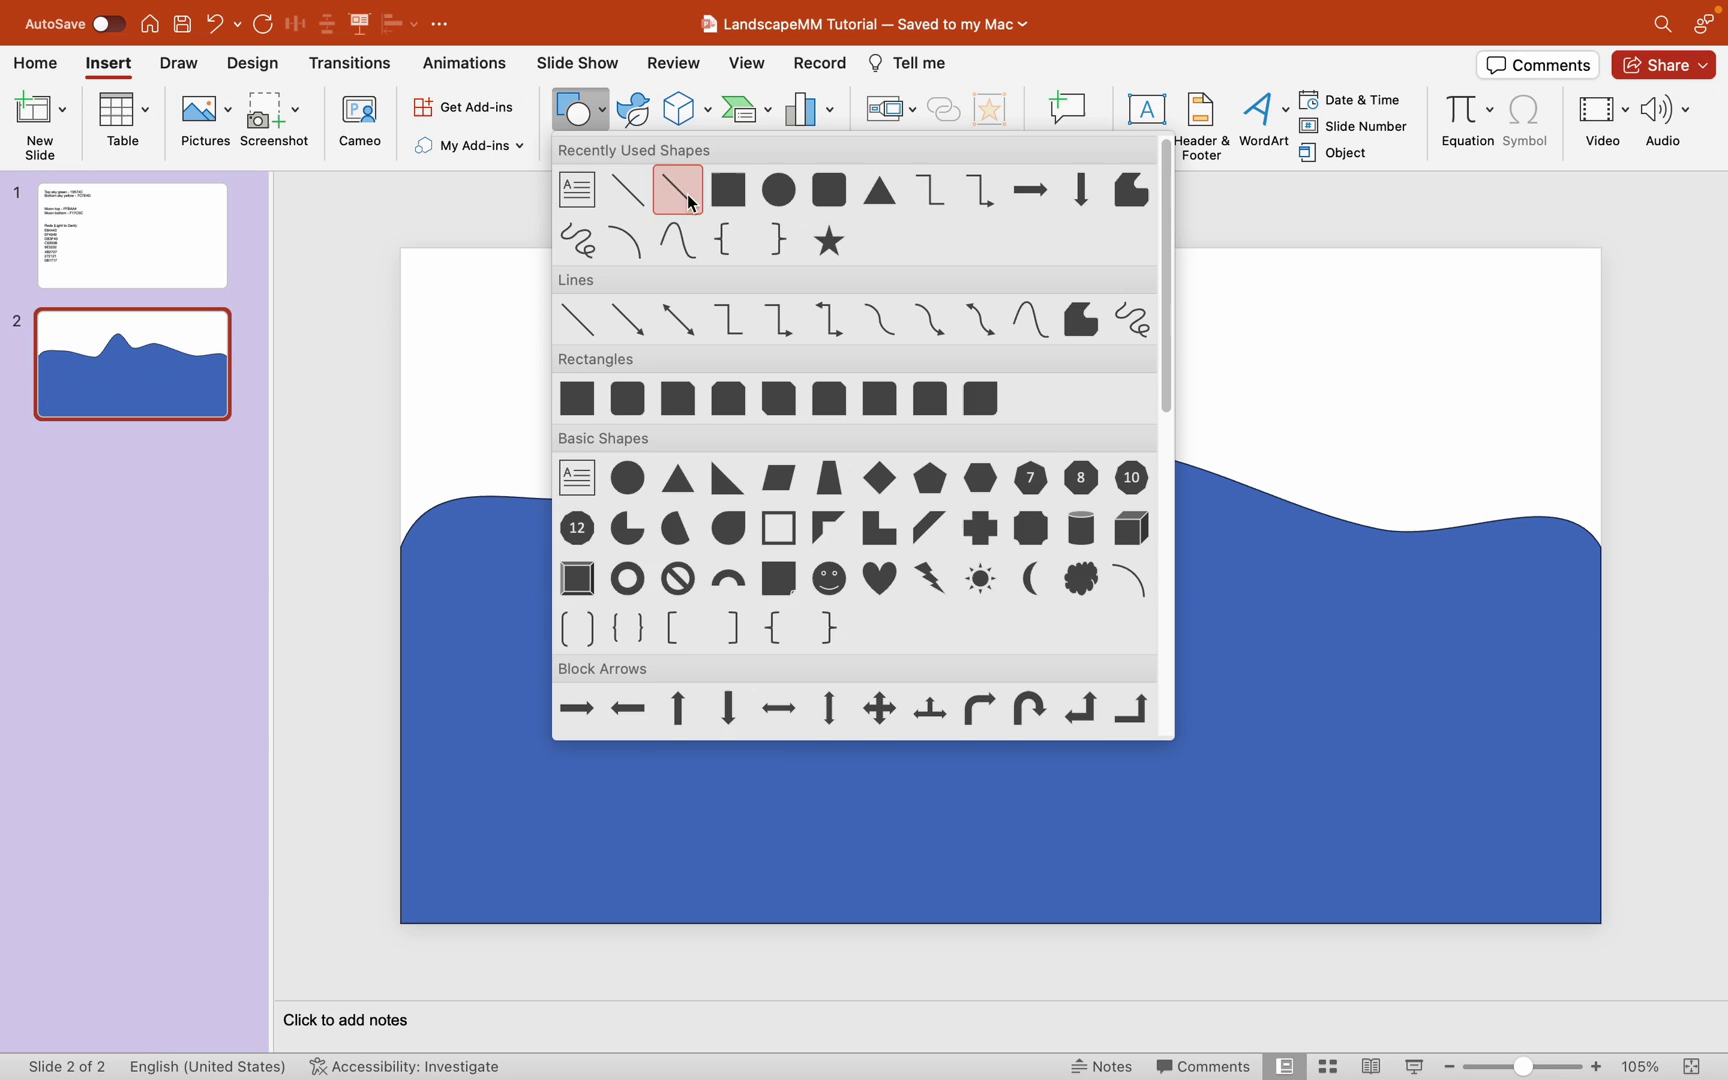
pyautogui.click(729, 189)
pyautogui.click(454, 646)
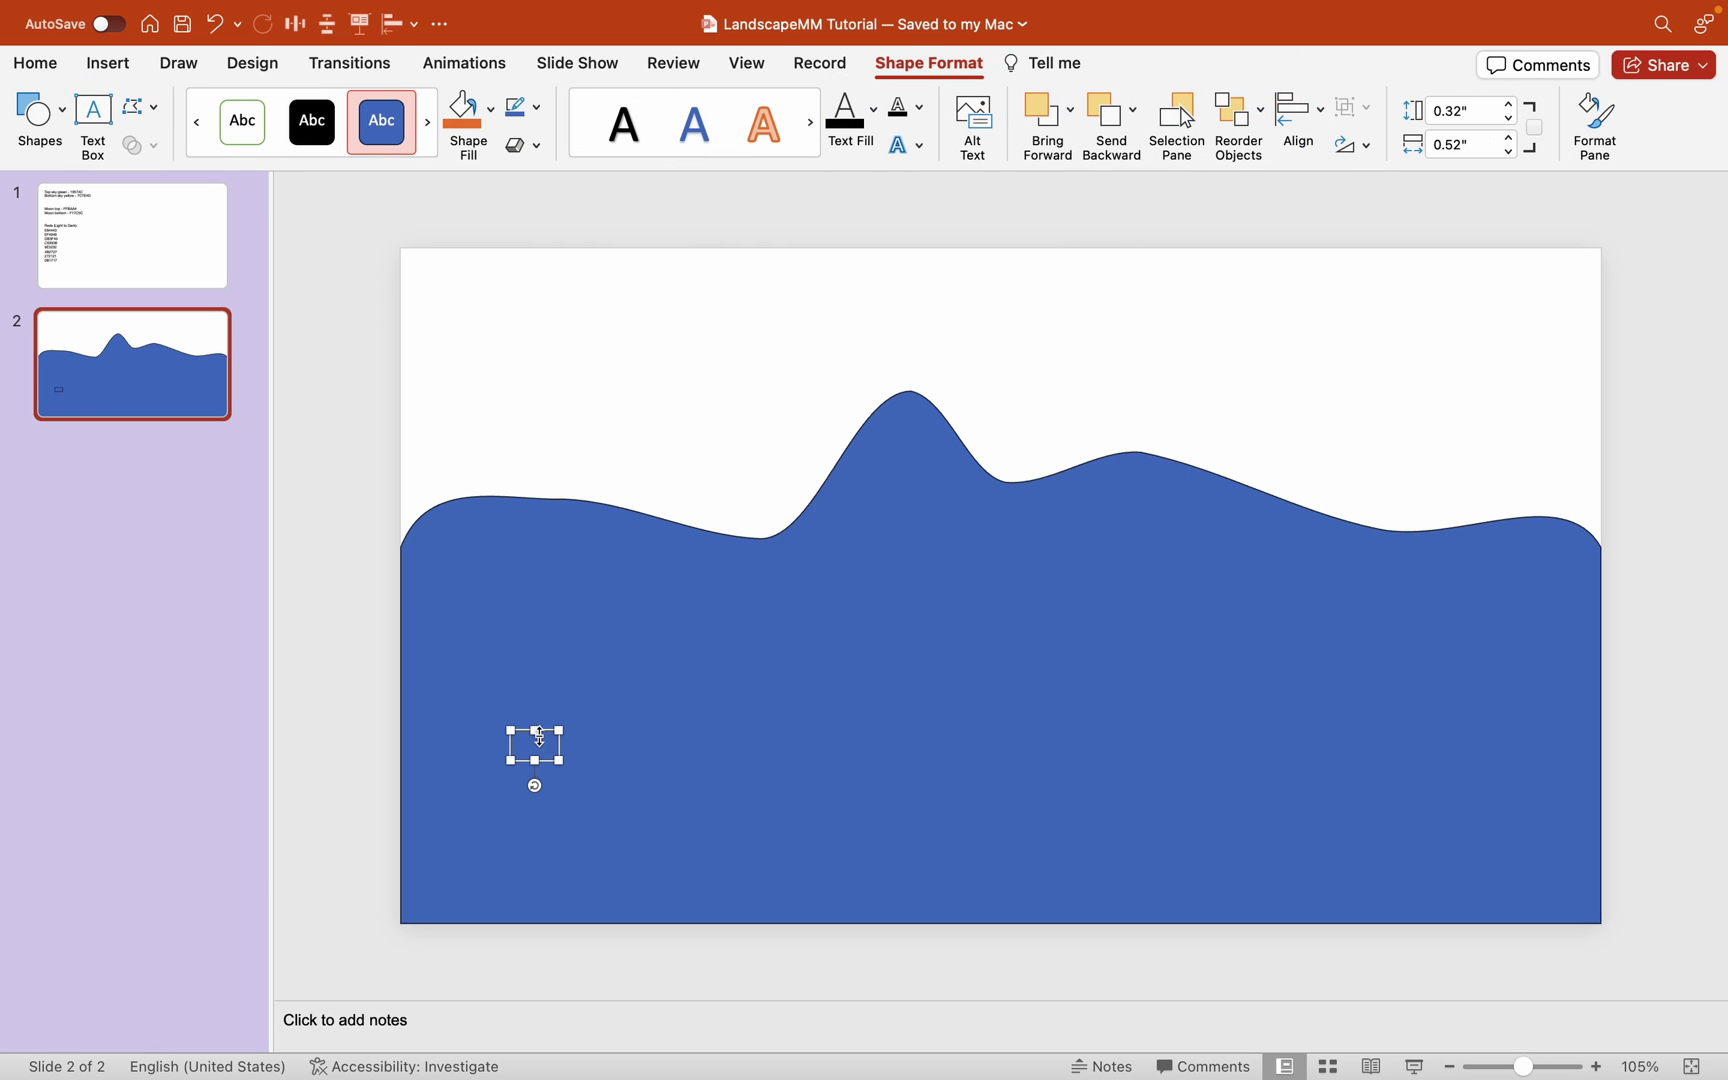
pyautogui.moveTo(513, 736)
pyautogui.mouseDown()
pyautogui.moveTo(432, 900)
pyautogui.moveTo(497, 825)
pyautogui.moveTo(1602, 611)
pyautogui.mouseUp()
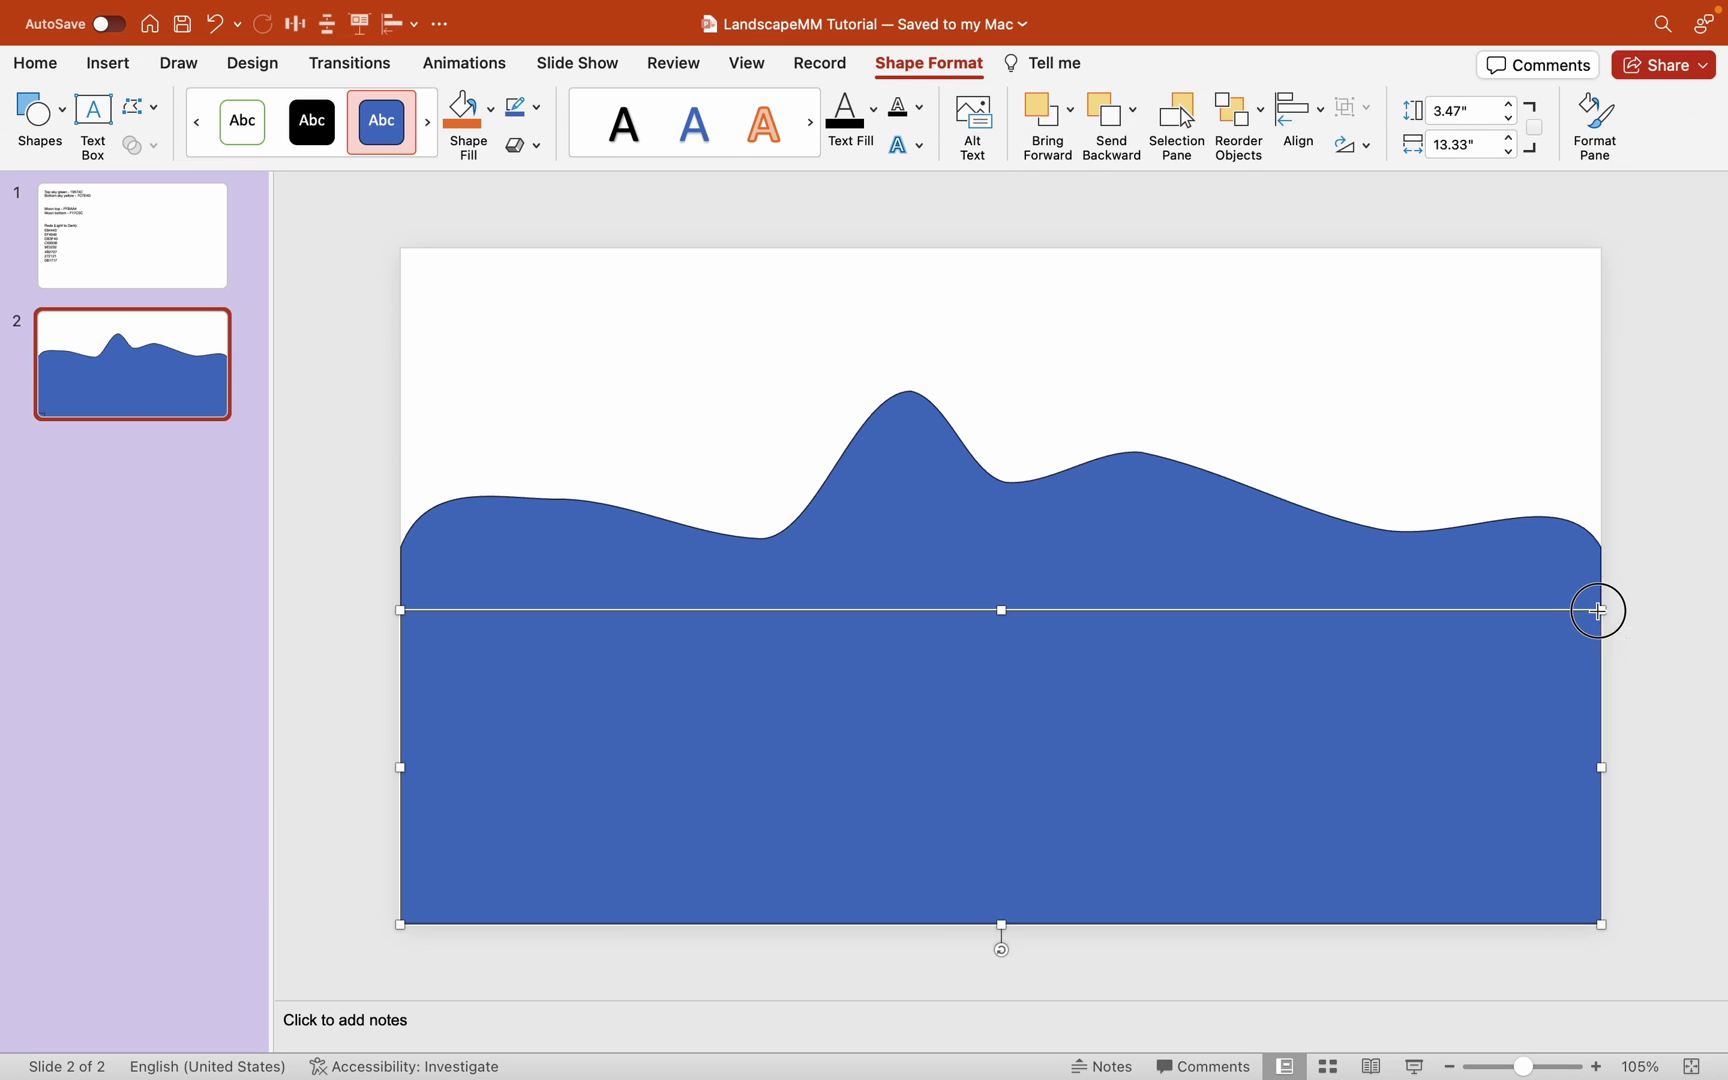
pyautogui.rightClick(964, 659)
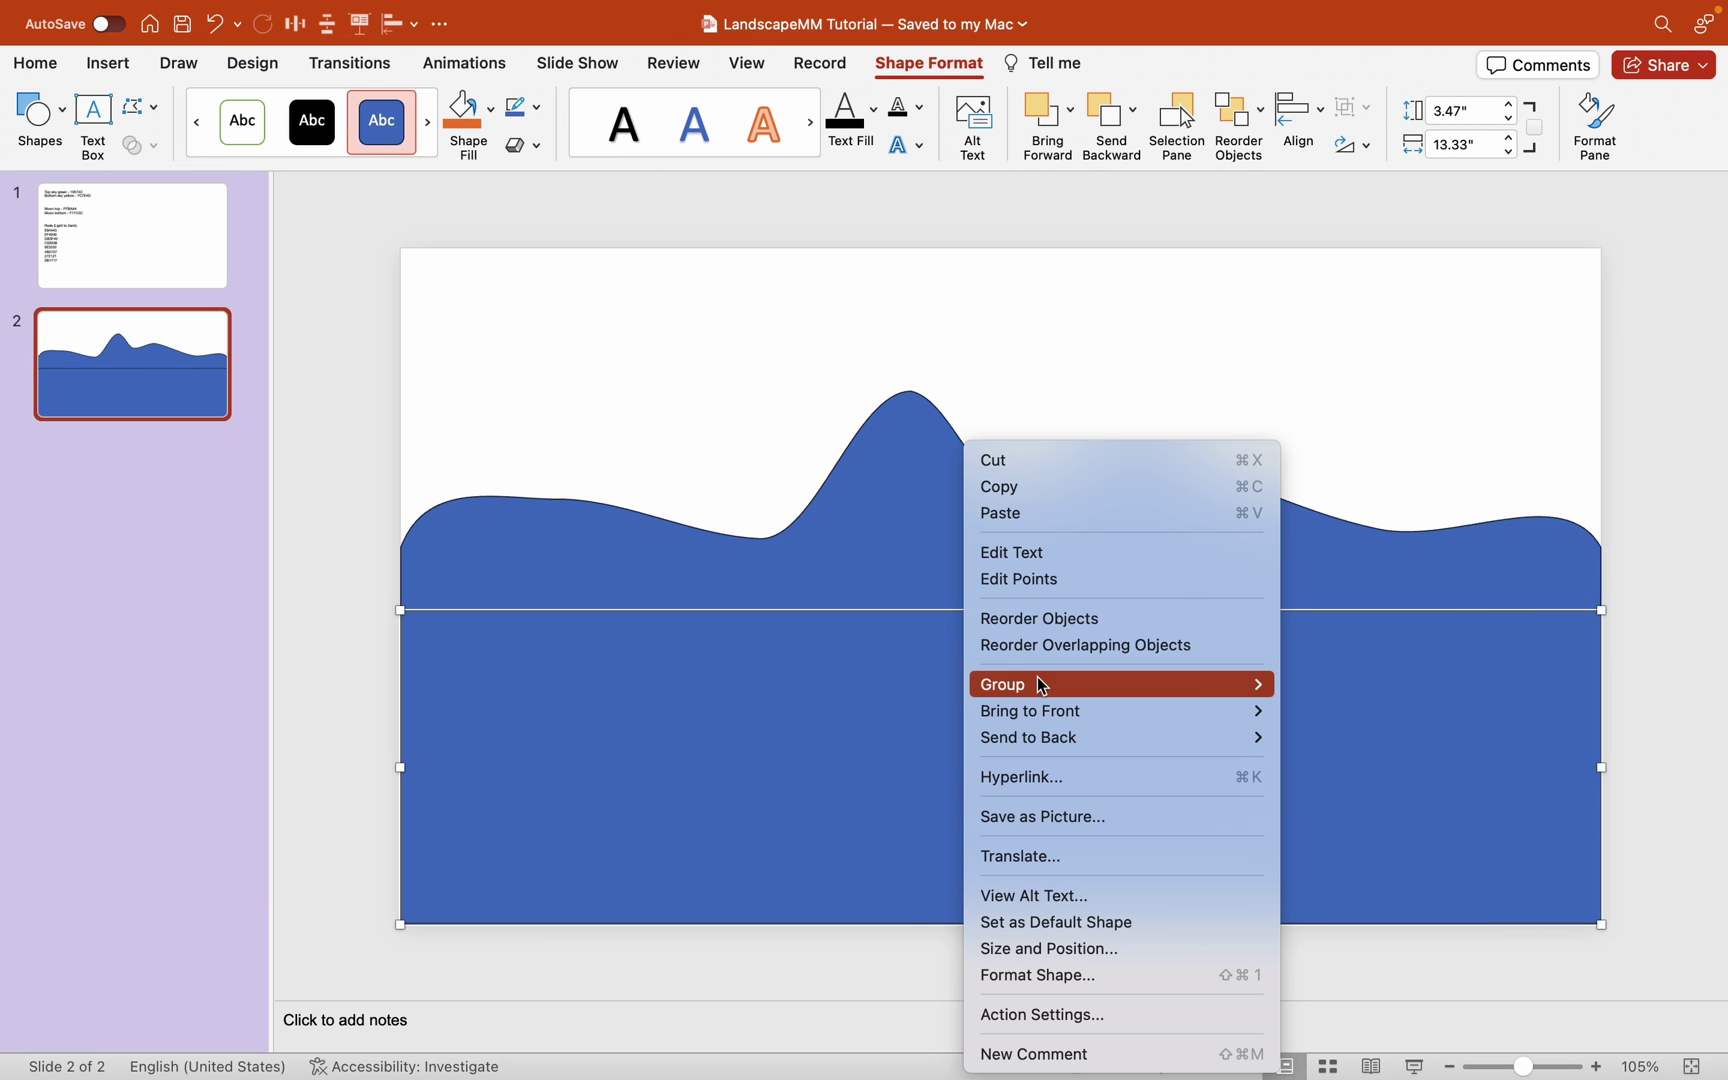
pyautogui.click(1031, 584)
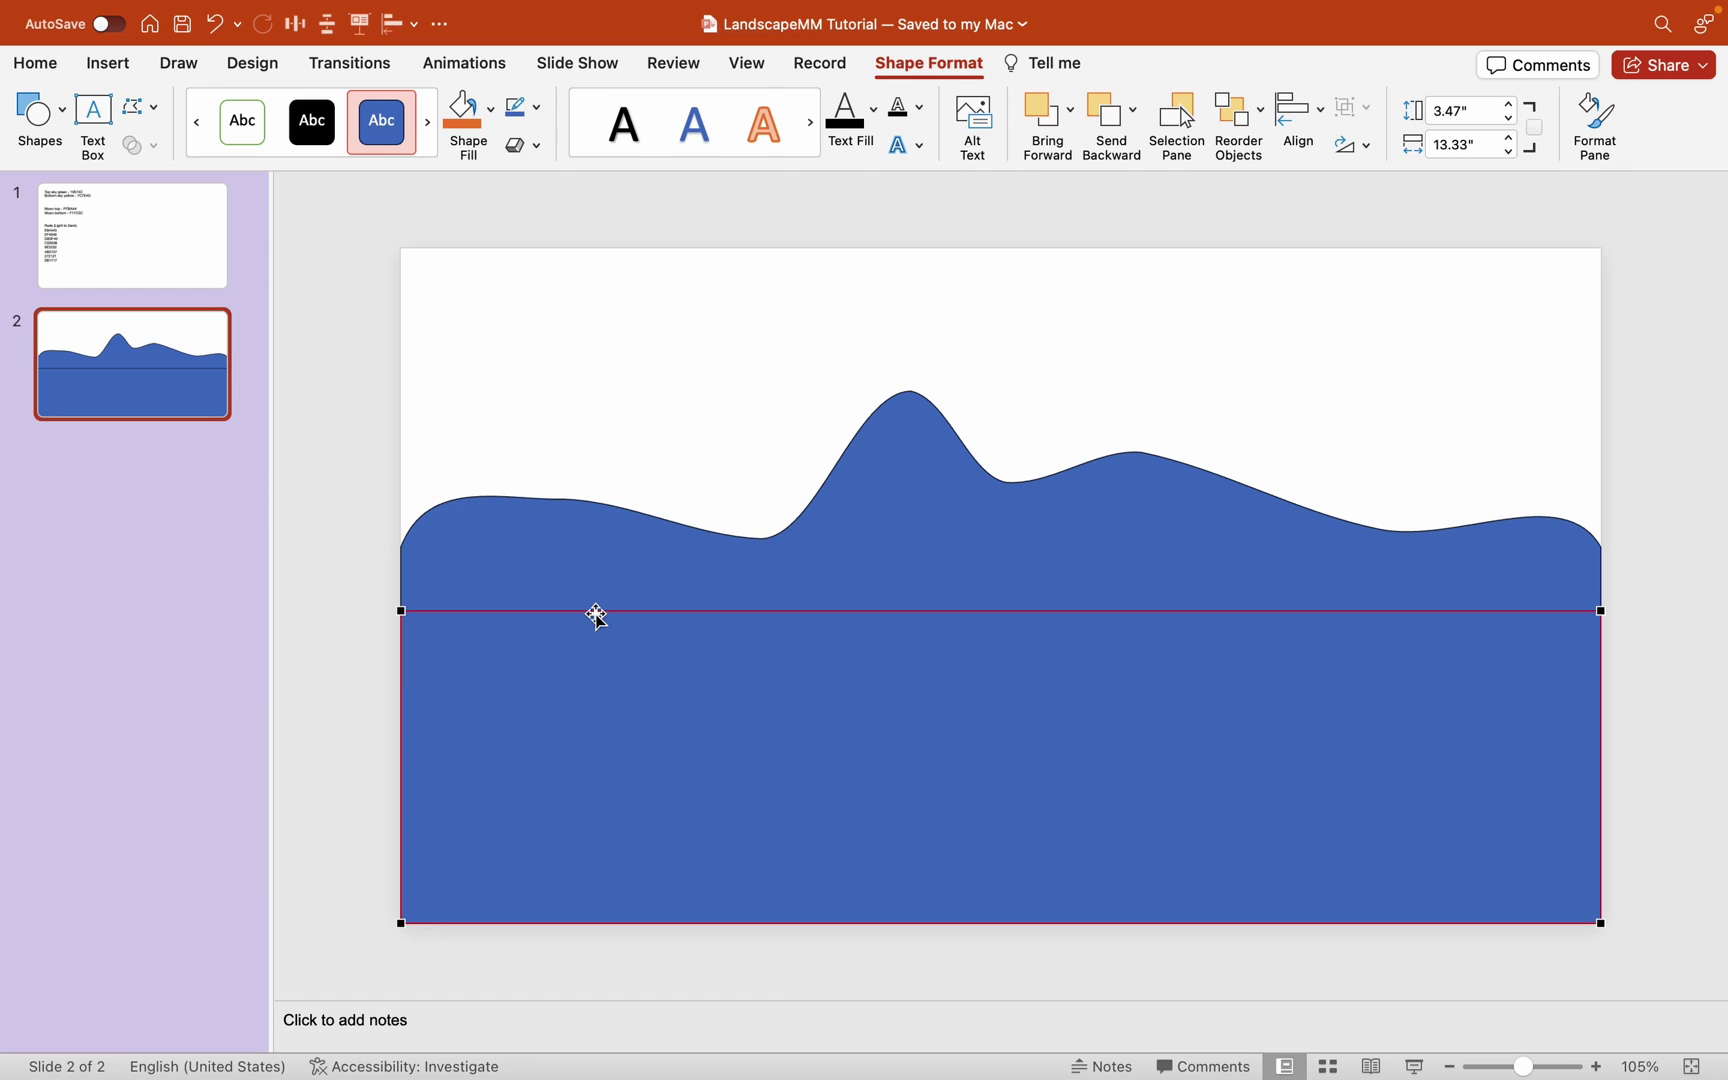
# Step: Drag its top edge into a wavy ridge of humps, dips and a small right-end bump
pyautogui.moveTo(595, 614); pyautogui.dragTo(603, 474)
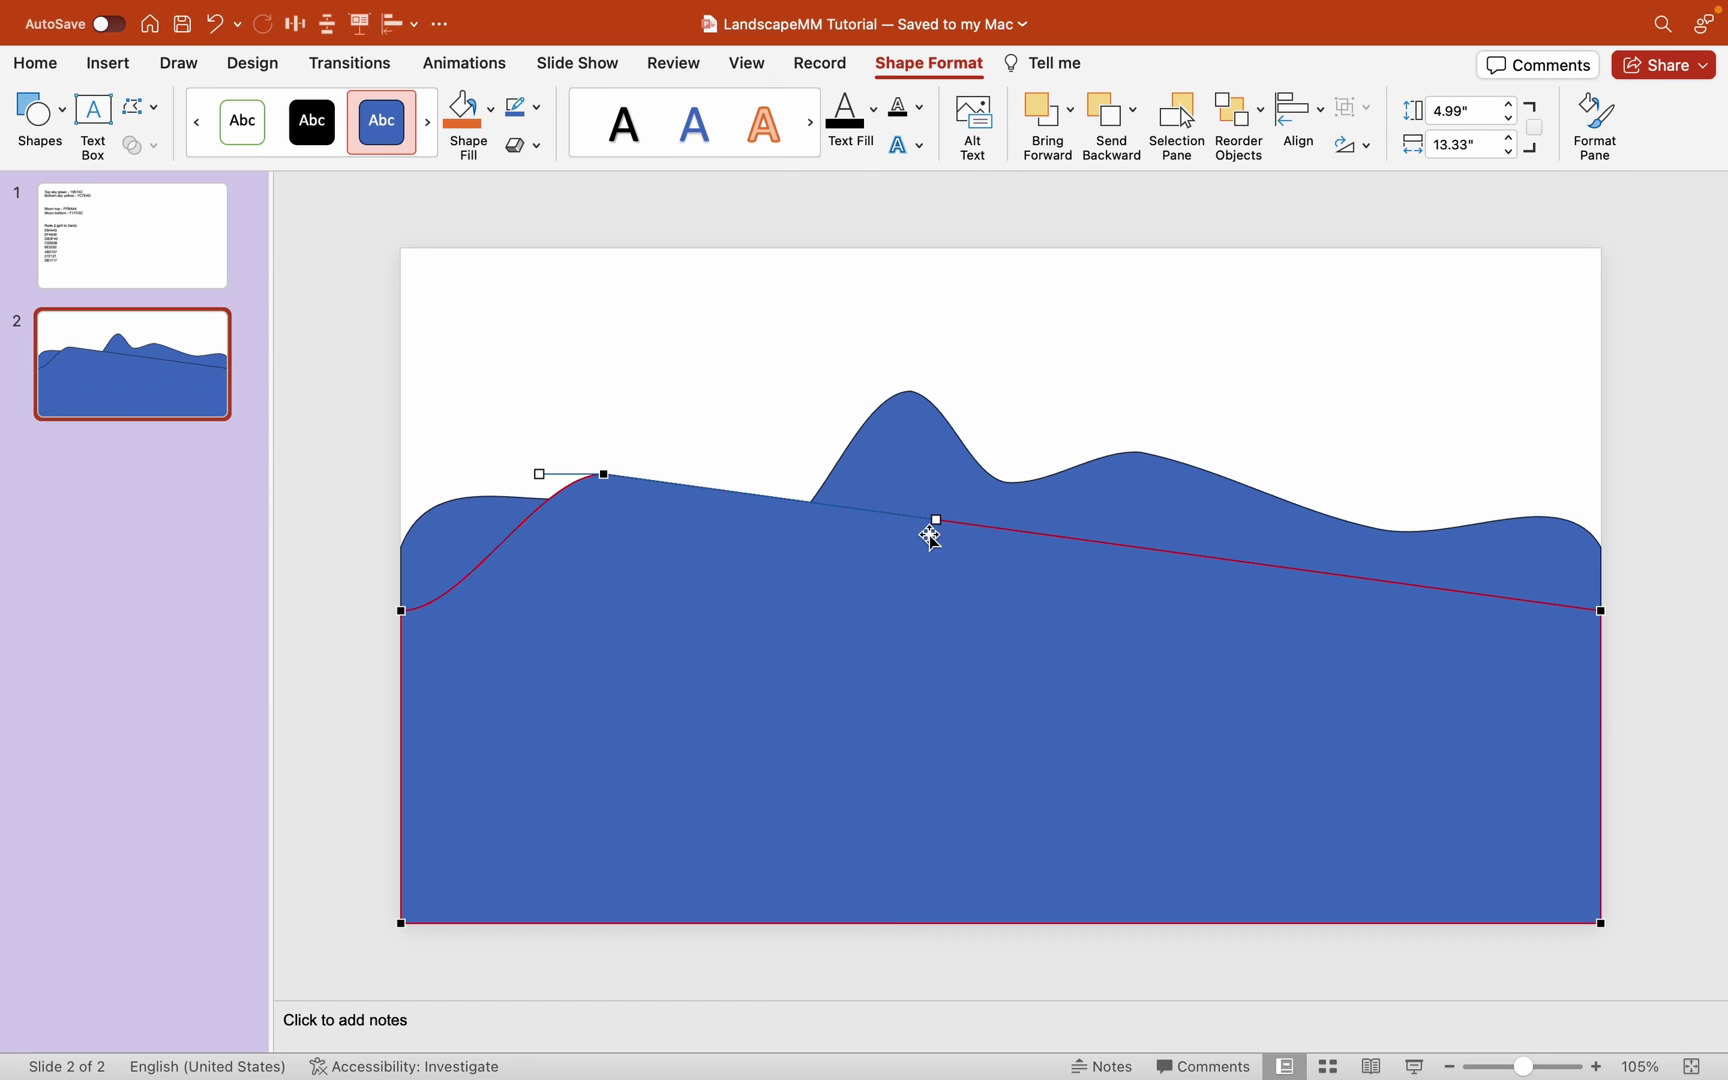
pyautogui.moveTo(1007, 531); pyautogui.dragTo(902, 633)
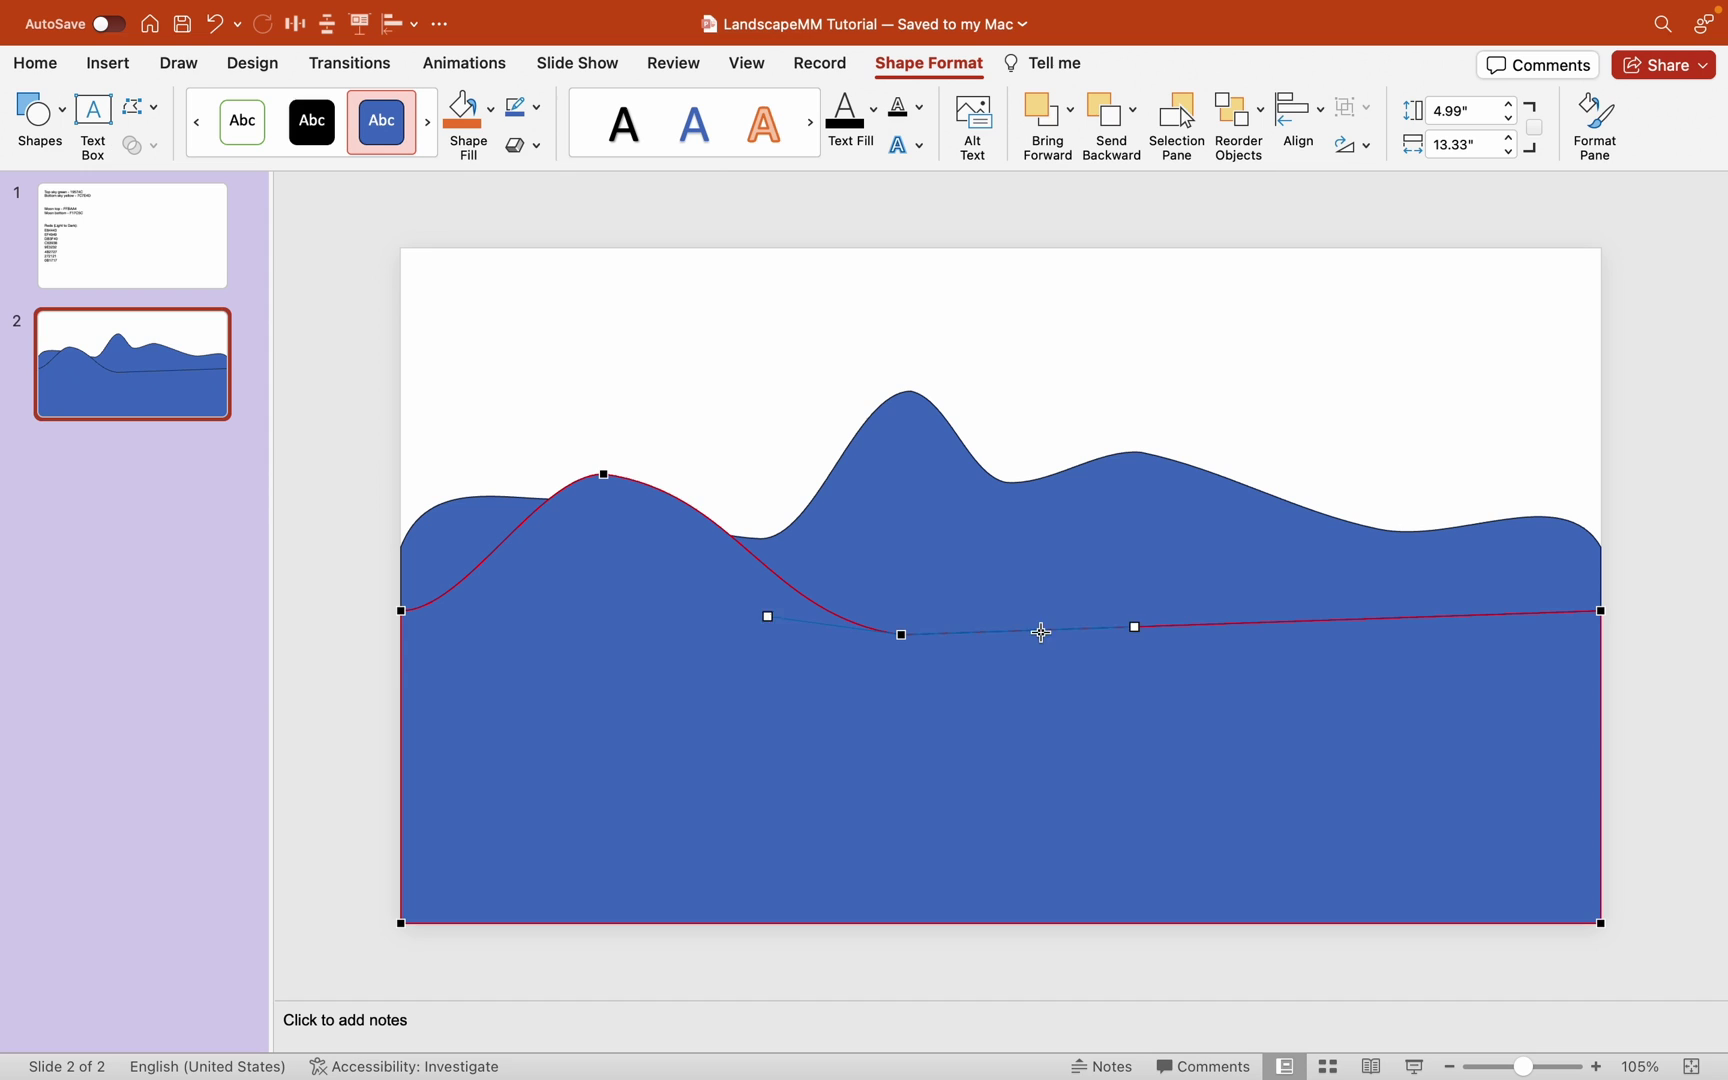
pyautogui.moveTo(1041, 632); pyautogui.dragTo(1036, 585)
pyautogui.moveTo(1328, 598); pyautogui.dragTo(1317, 642)
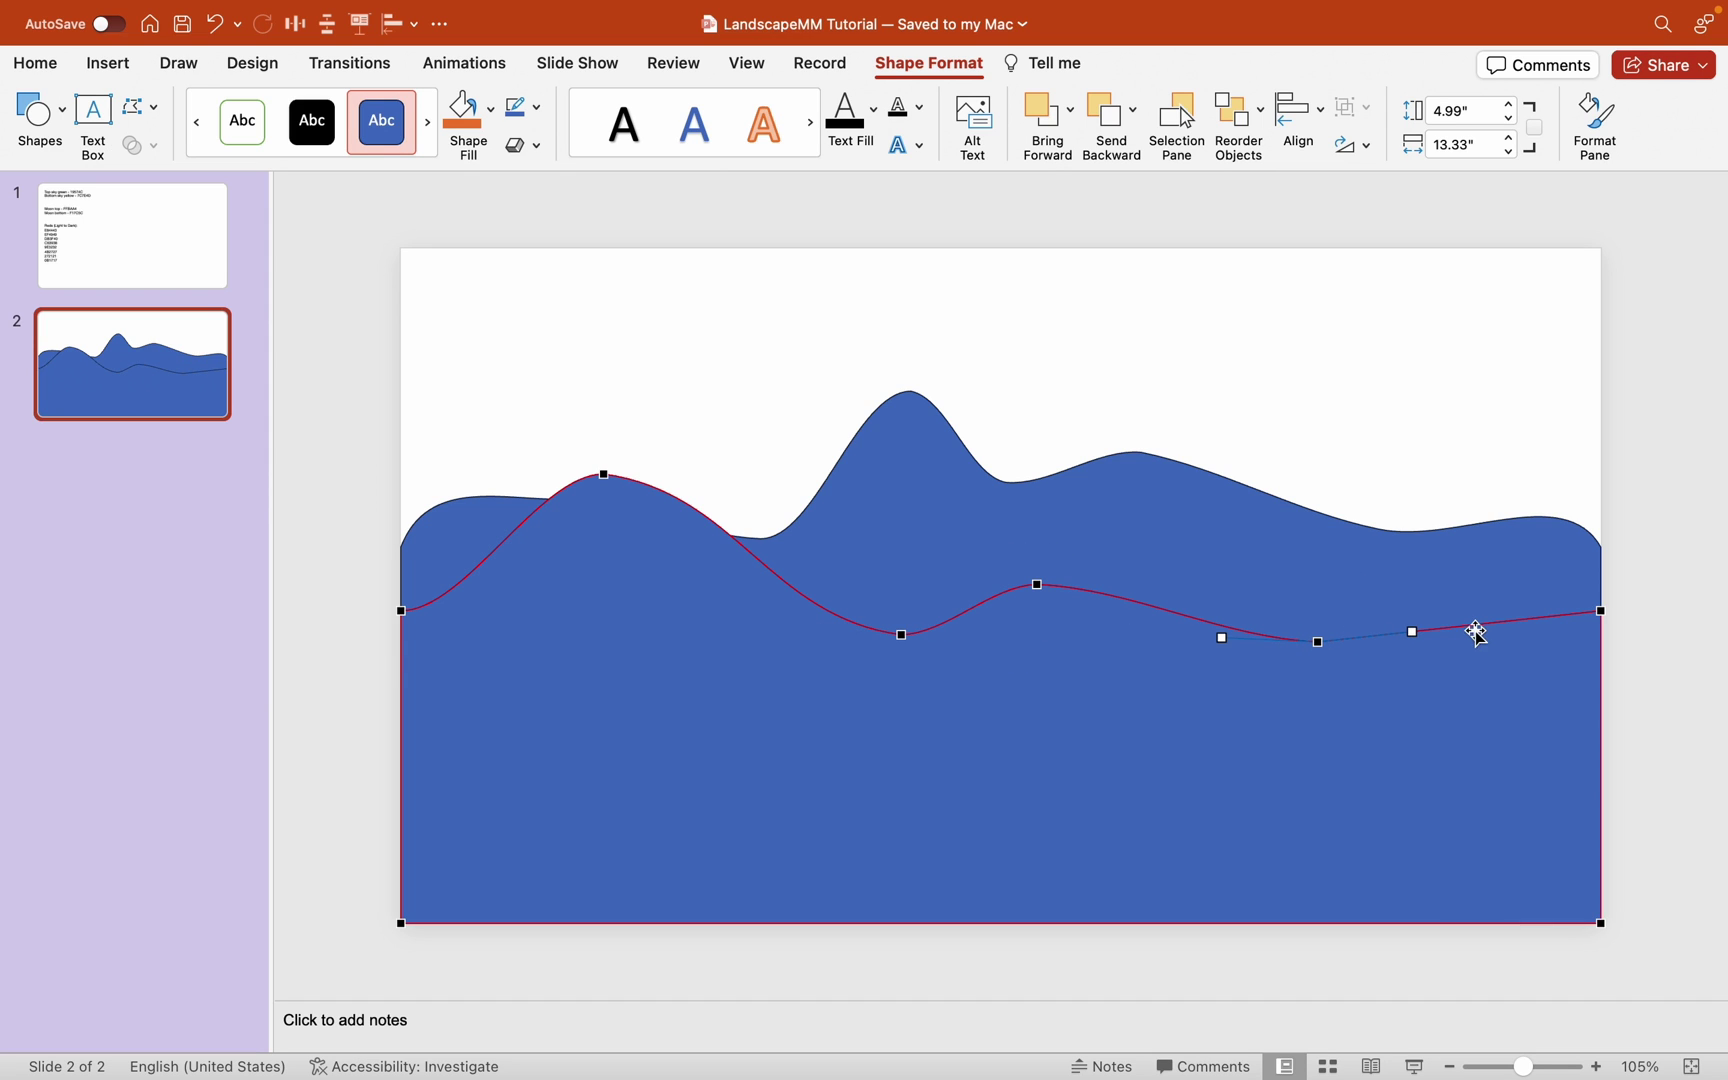
pyautogui.moveTo(1490, 624); pyautogui.dragTo(1479, 583)
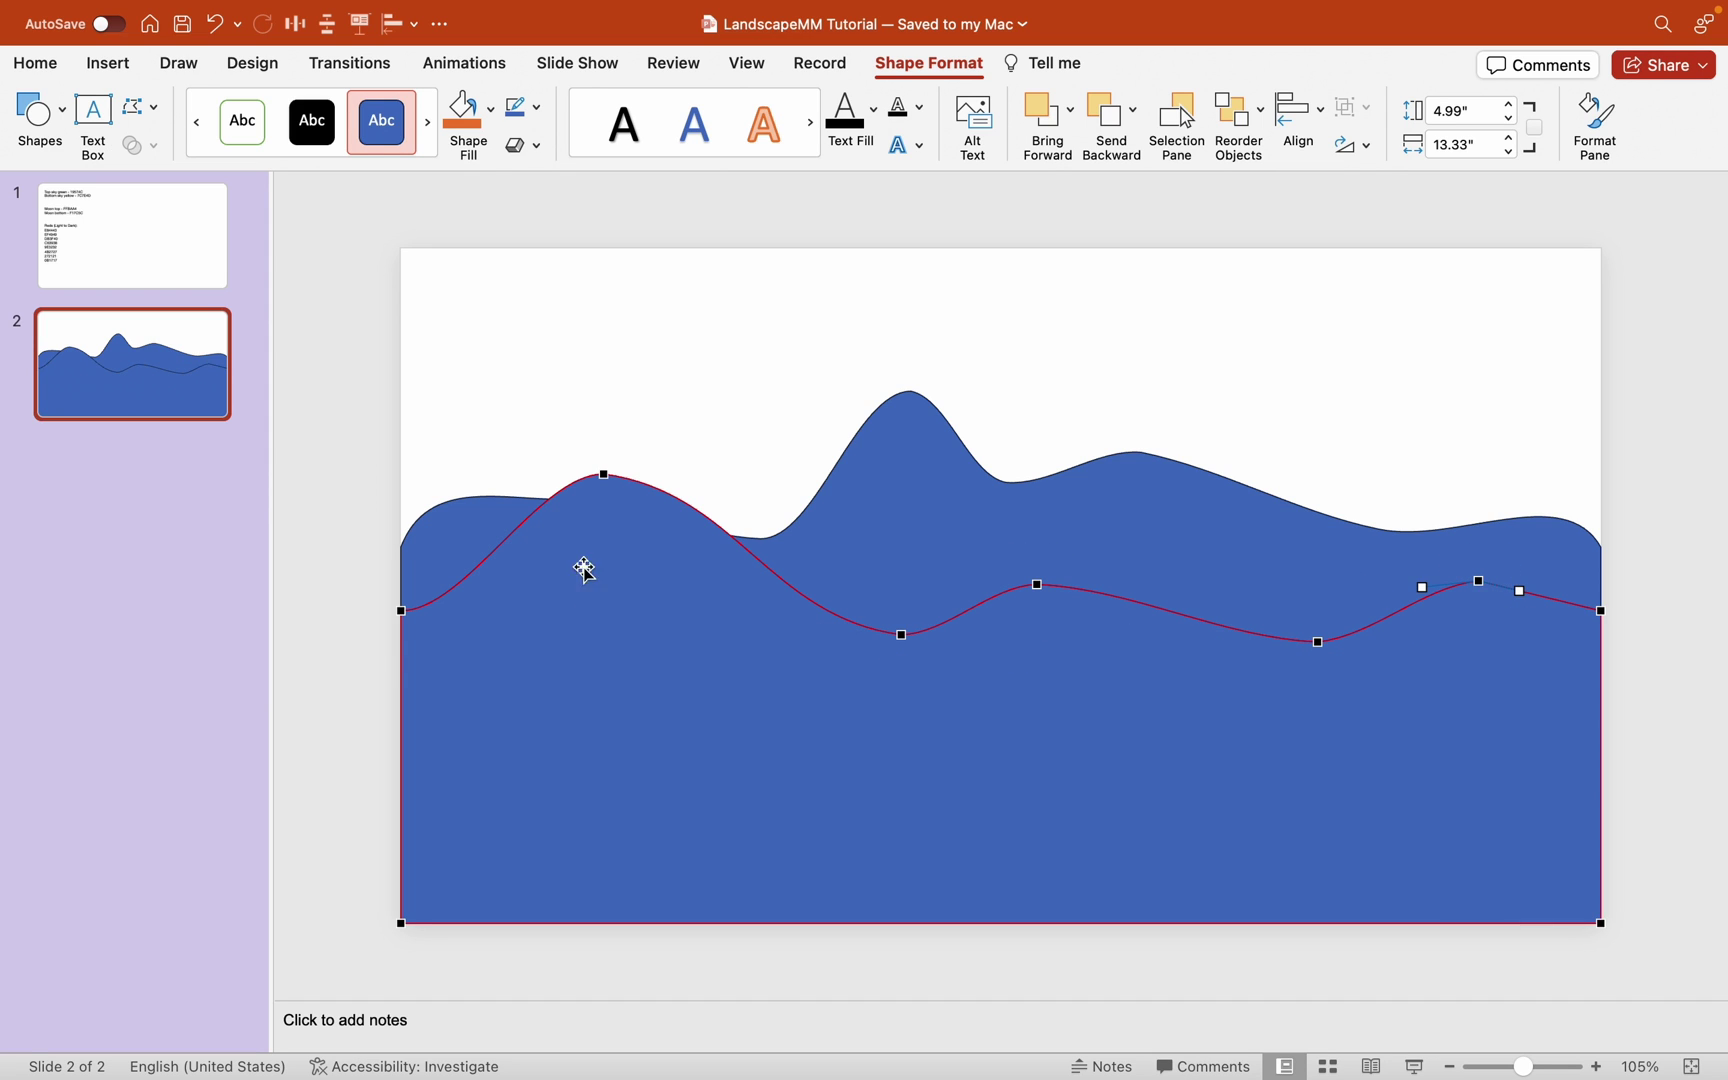
pyautogui.click(589, 504)
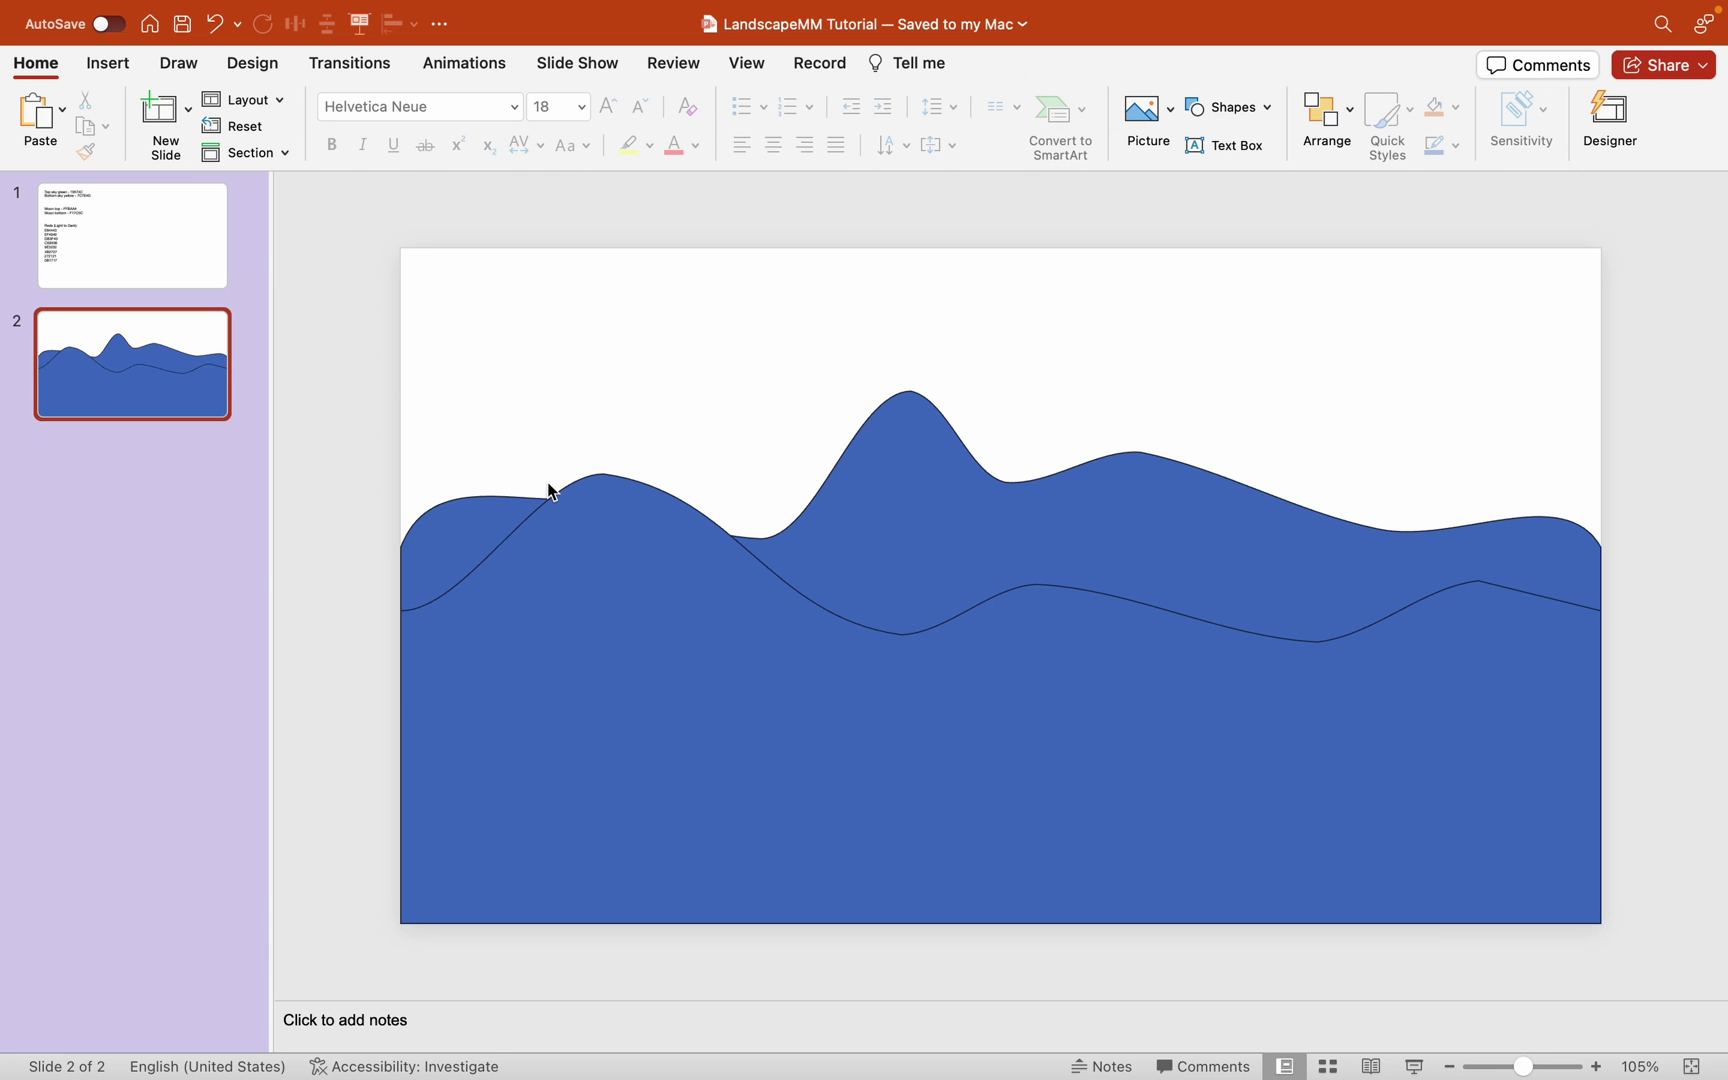
# Step: Reopen point editing on the lower shape, then draw a small rectangle at lower left
pyautogui.rightClick(1175, 479)
pyautogui.click(1250, 616)
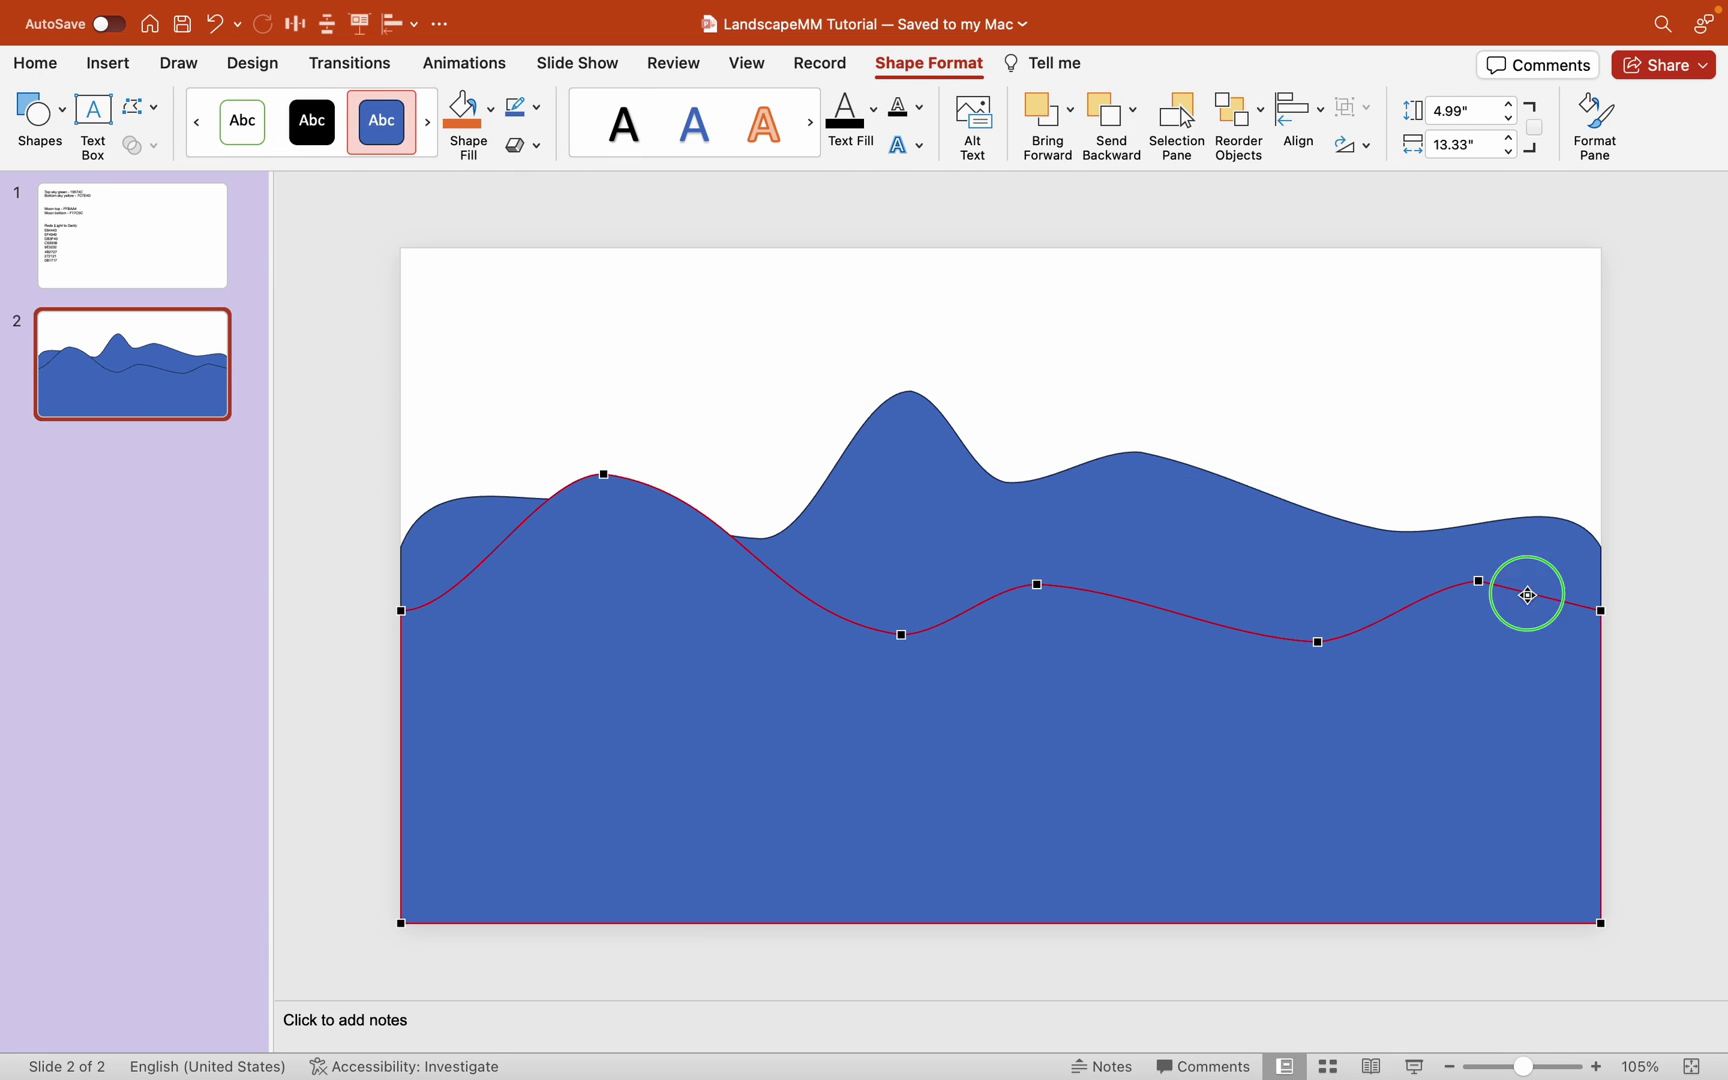
pyautogui.click(60, 108)
pyautogui.click(243, 186)
pyautogui.moveTo(536, 666); pyautogui.dragTo(790, 781)
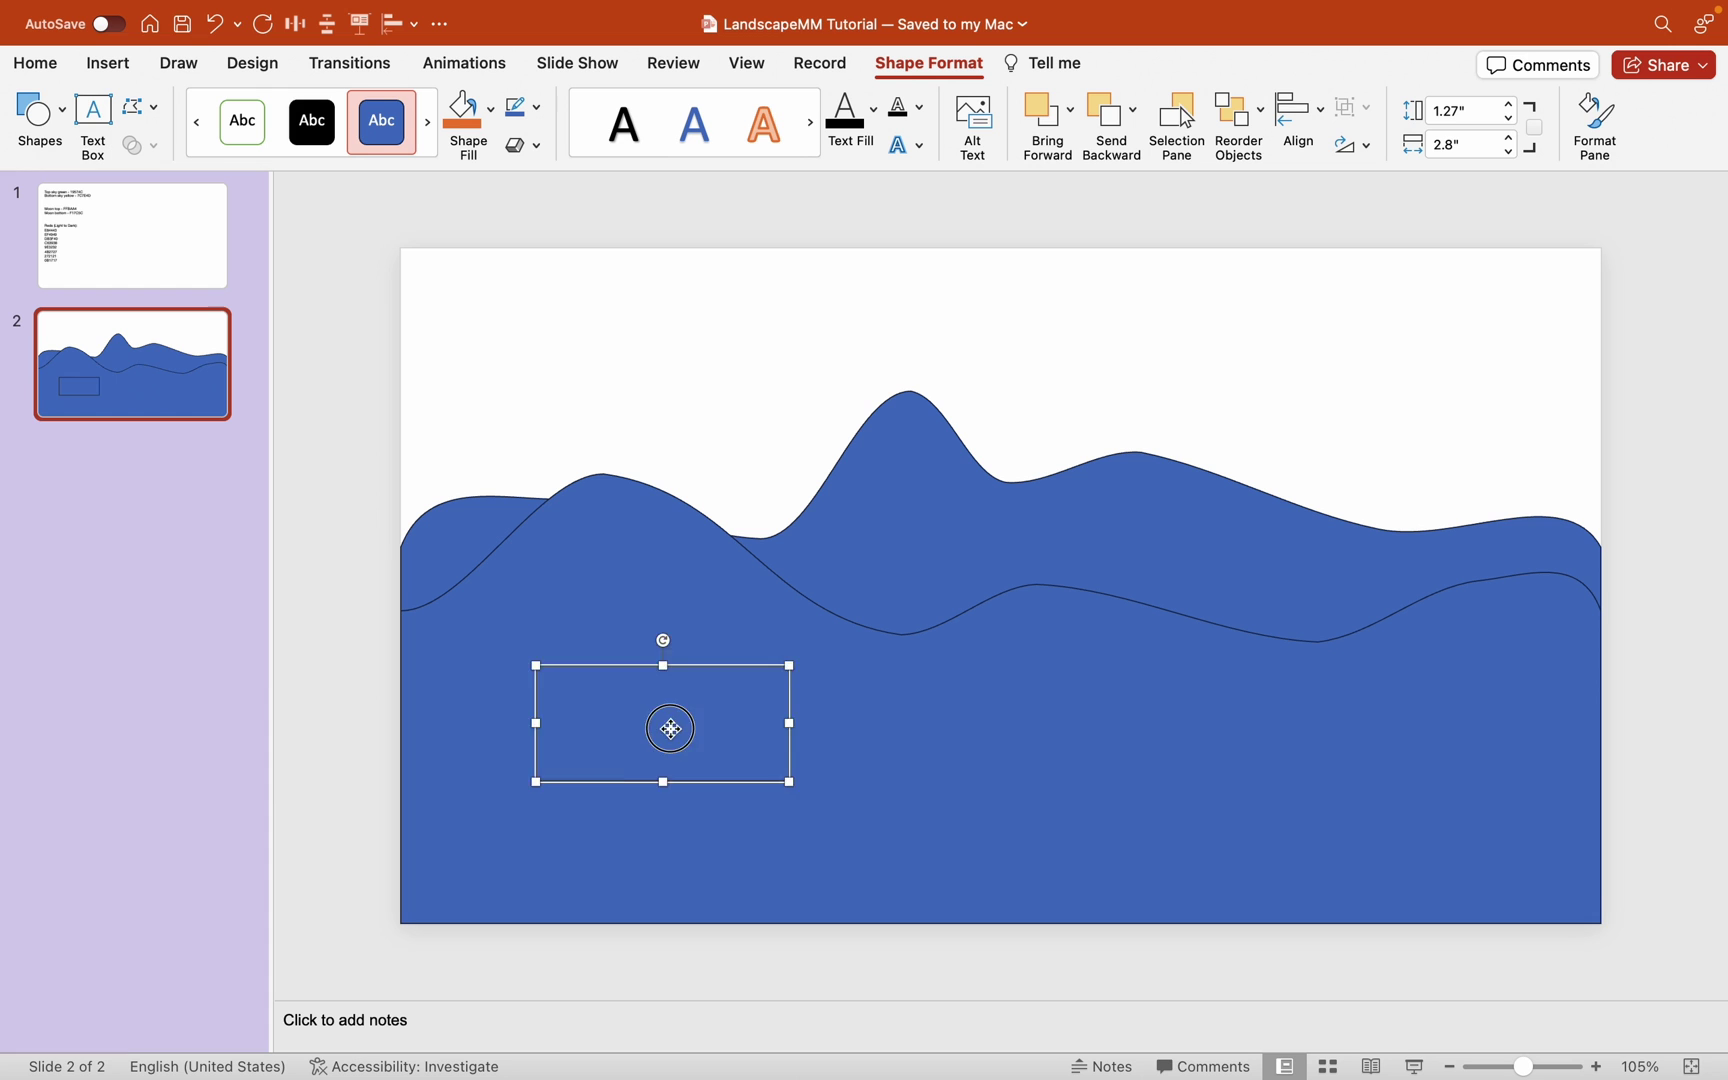
# Step: Stretch the new rectangle to full width, make it taller and send it to back
pyautogui.moveTo(671, 729); pyautogui.dragTo(535, 870)
pyautogui.moveTo(654, 865); pyautogui.dragTo(1601, 905)
pyautogui.moveTo(1001, 804); pyautogui.dragTo(1001, 707)
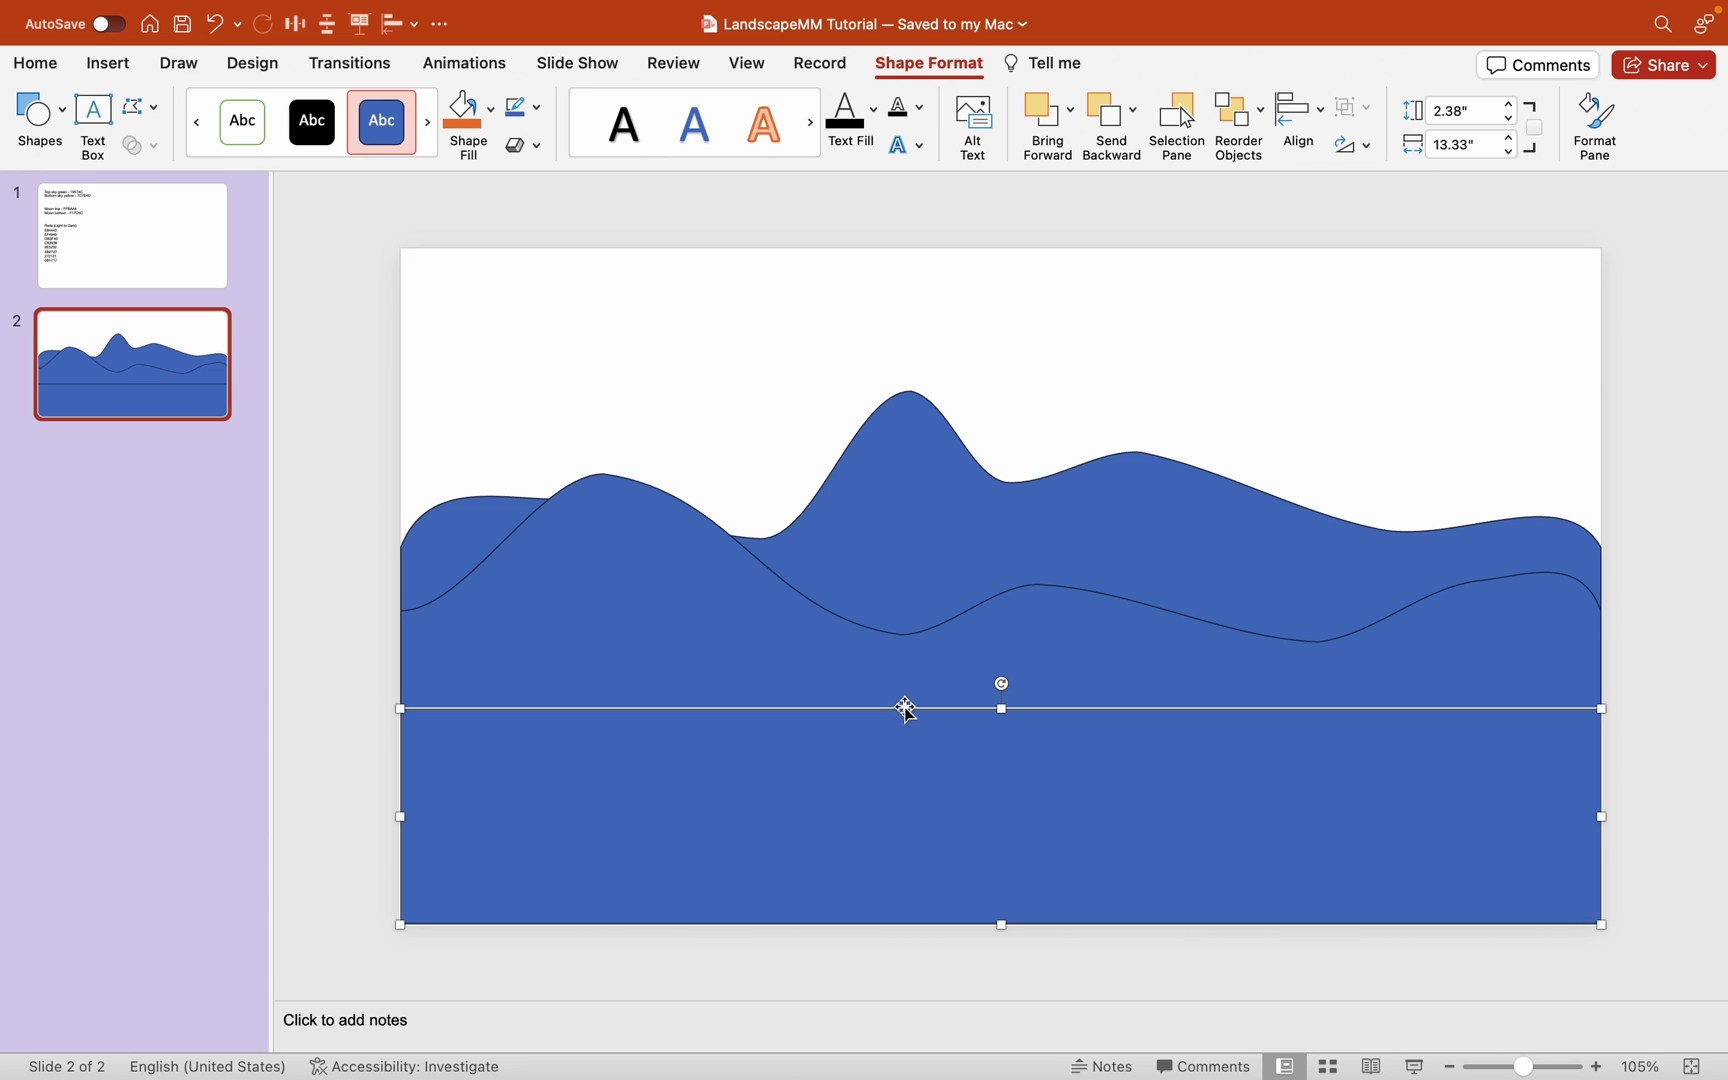
pyautogui.rightClick(906, 708)
pyautogui.click(675, 737)
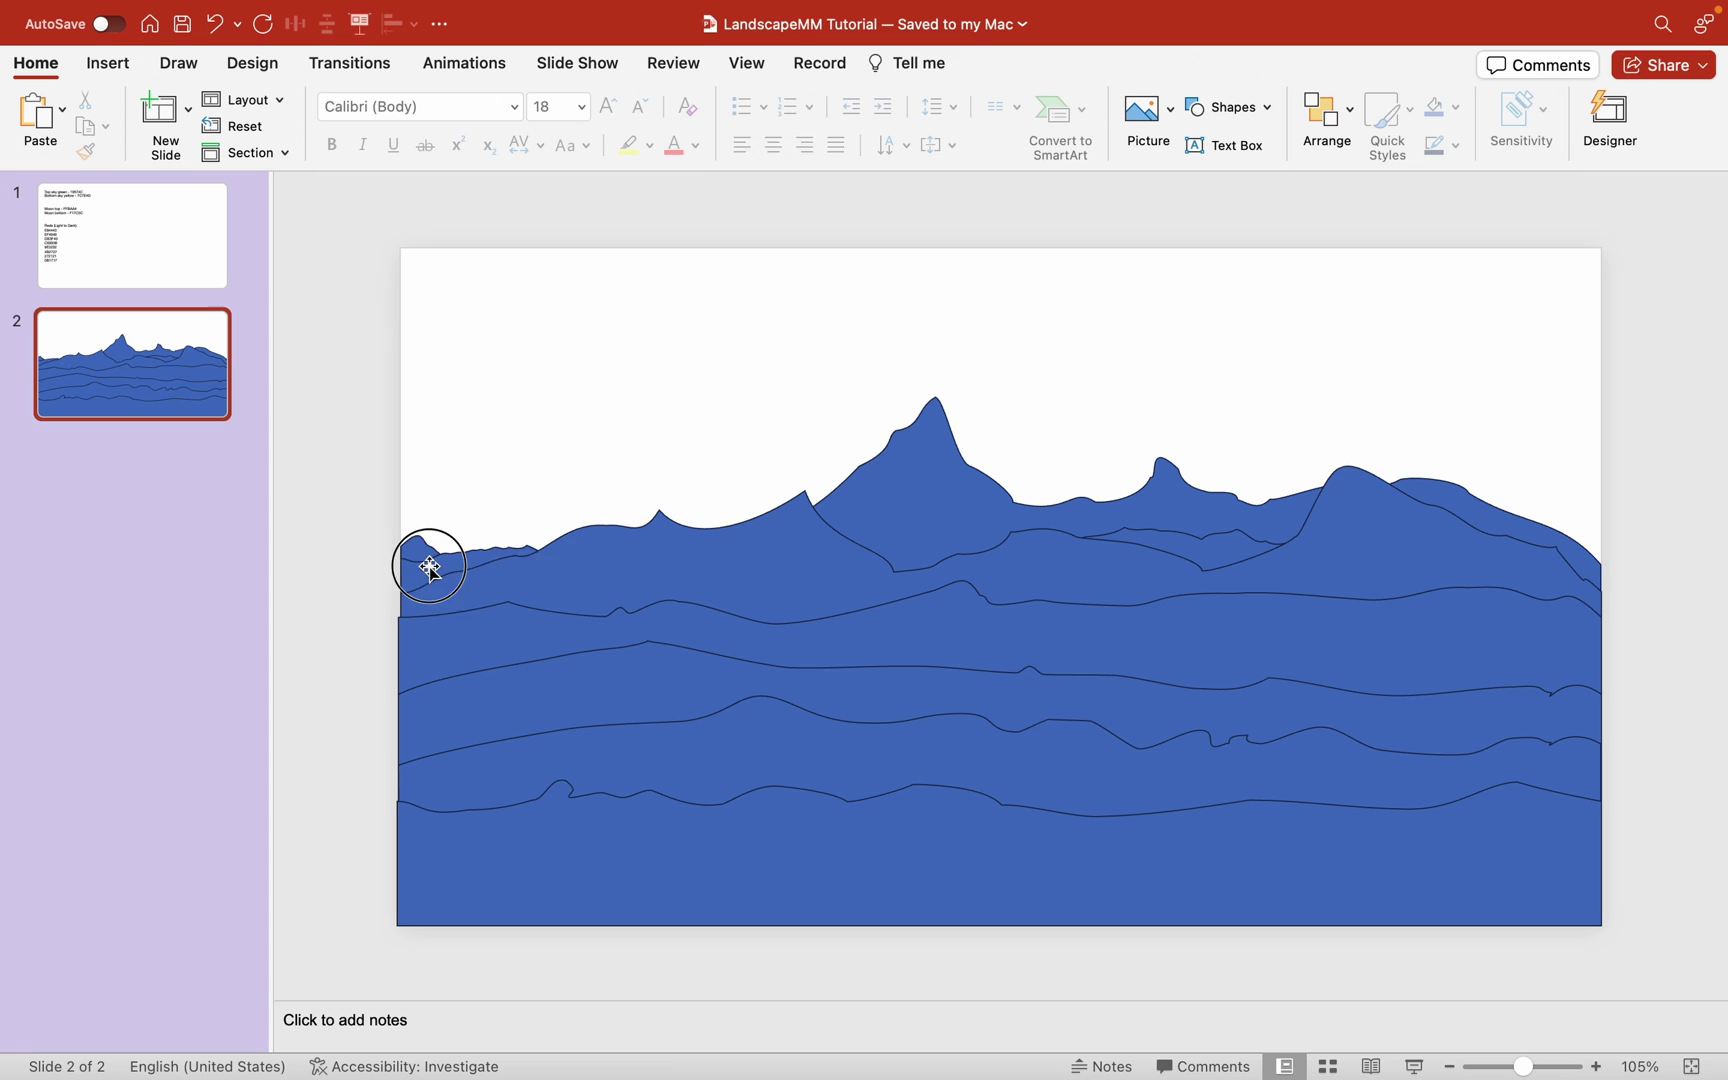
# Step: Undo a stray piece move and nudge the whole mountain group into place
pyautogui.moveTo(426, 560); pyautogui.dragTo(469, 431)
pyautogui.press('cmd+z')
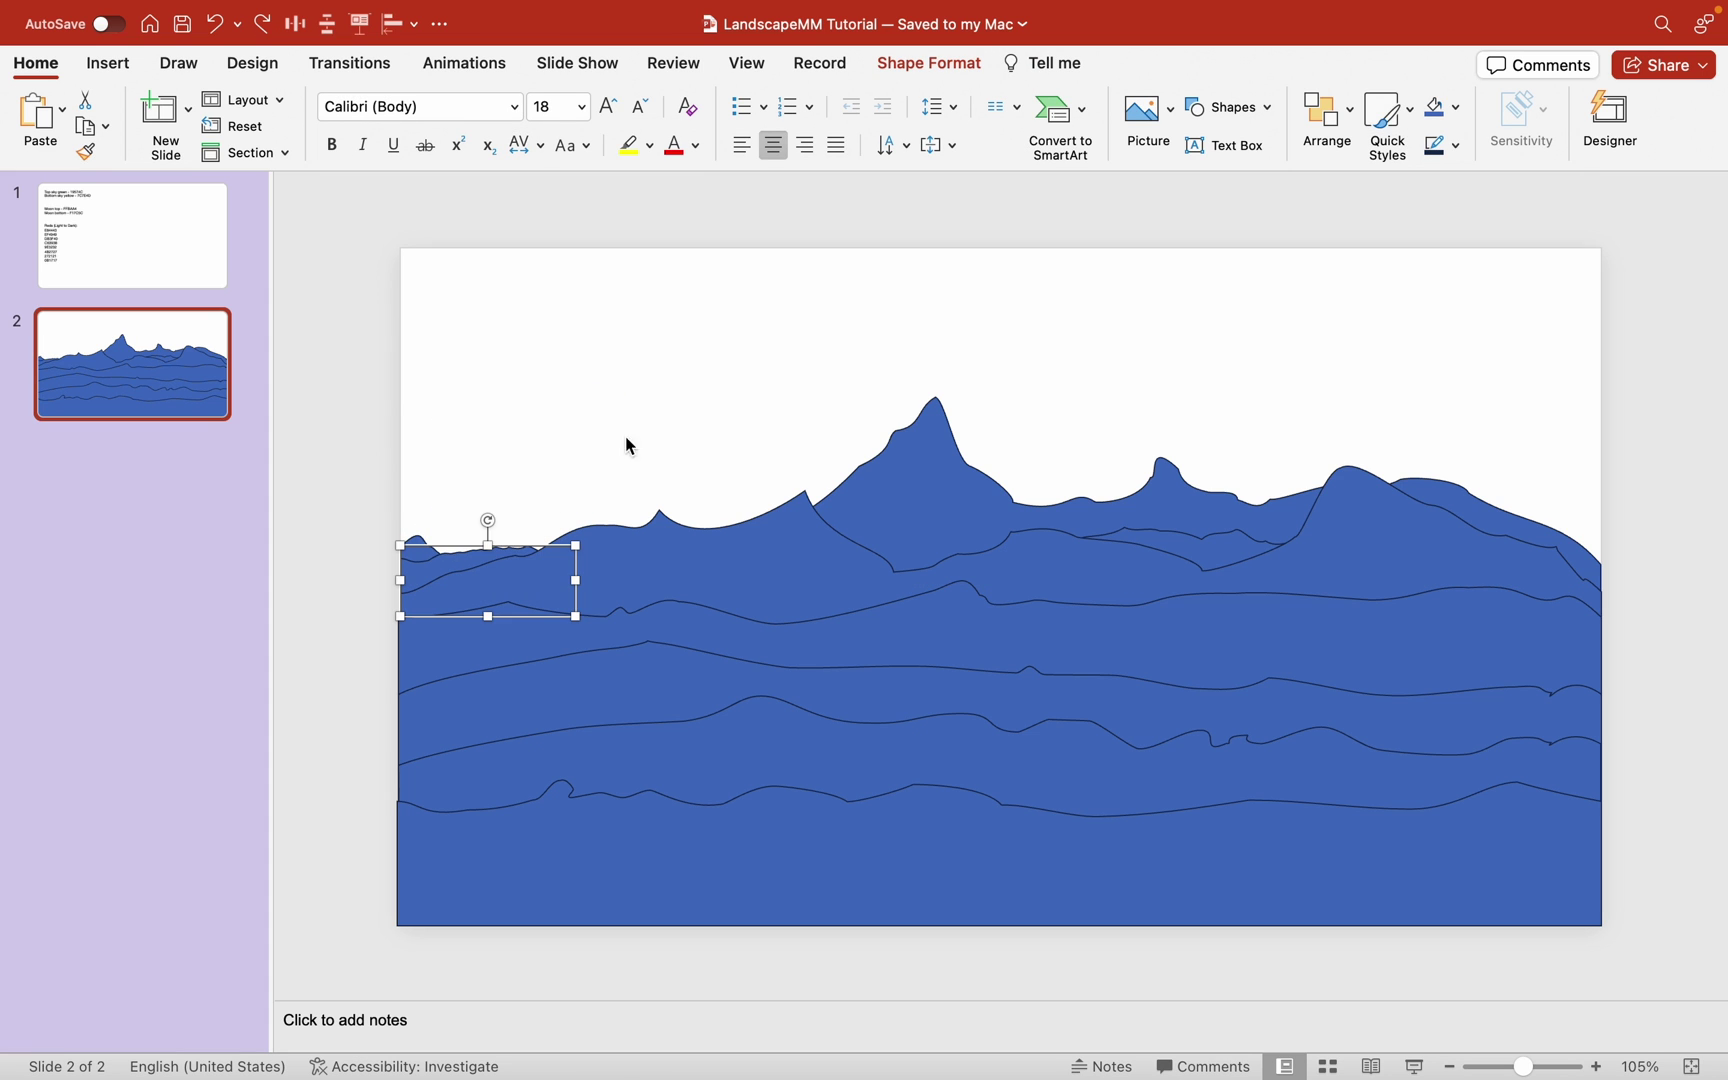
pyautogui.click(914, 510)
pyautogui.click(861, 347)
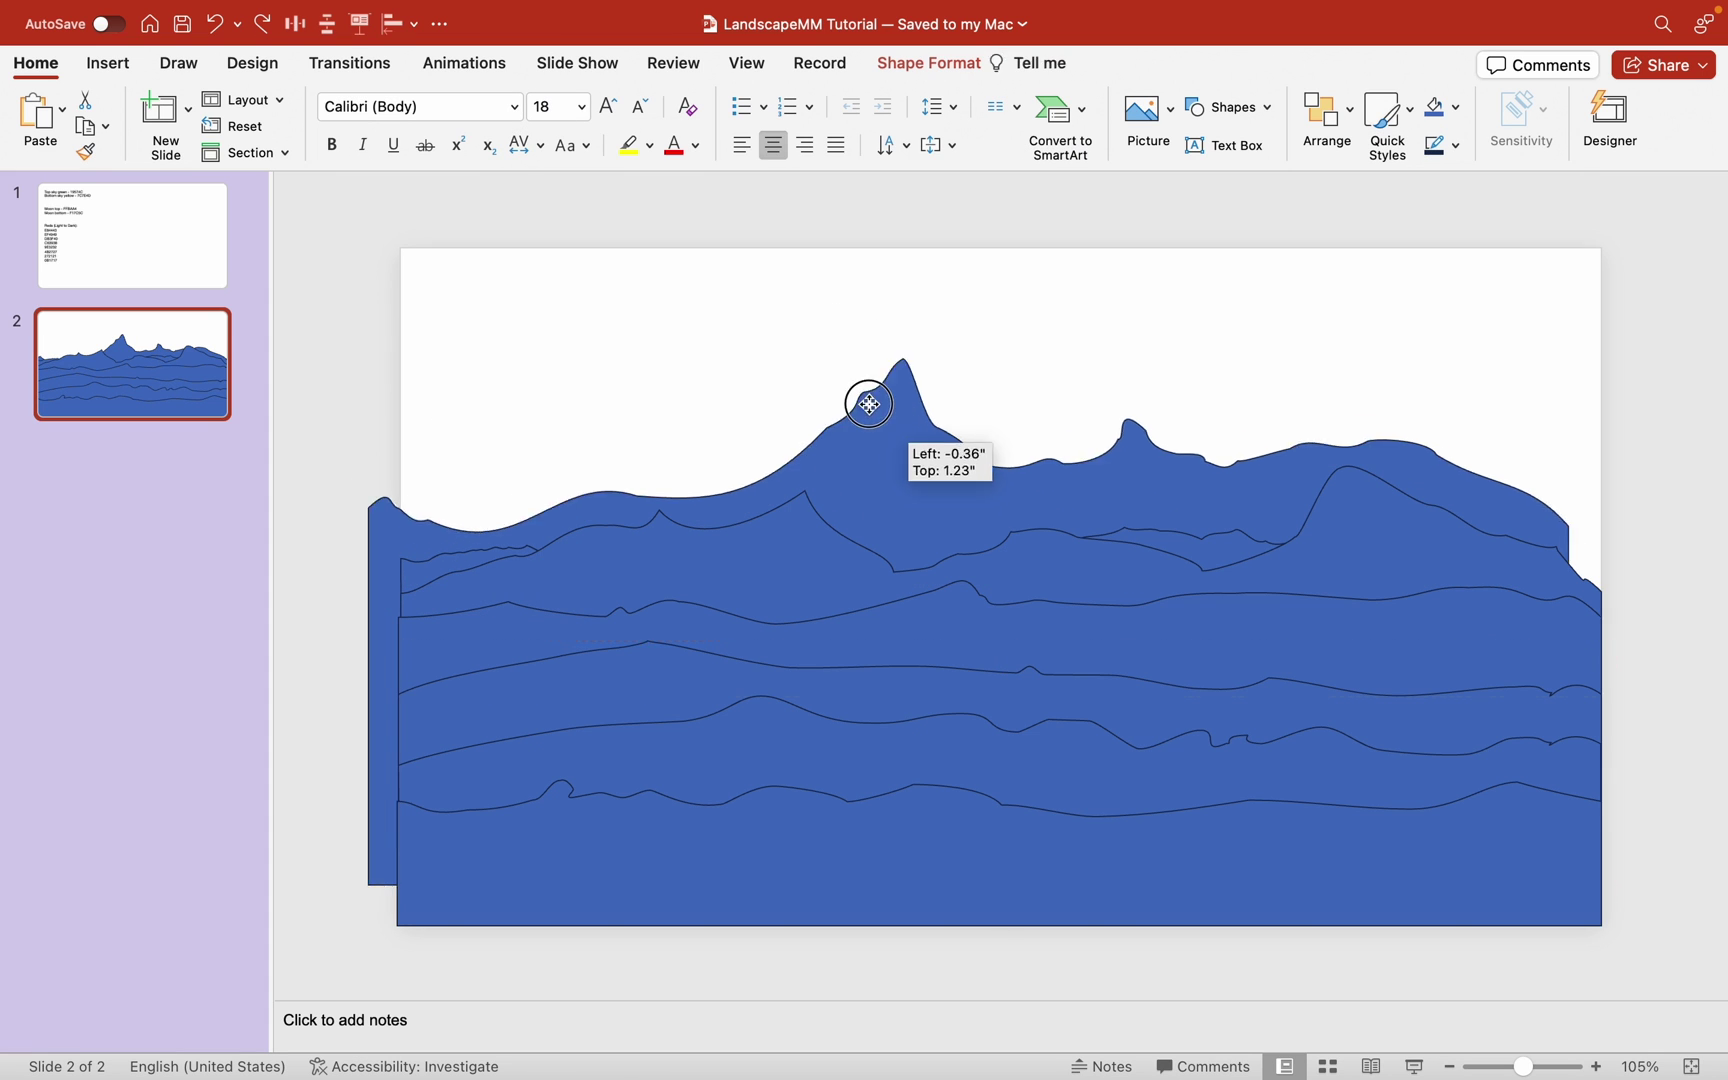
pyautogui.moveTo(924, 463); pyautogui.dragTo(805, 361)
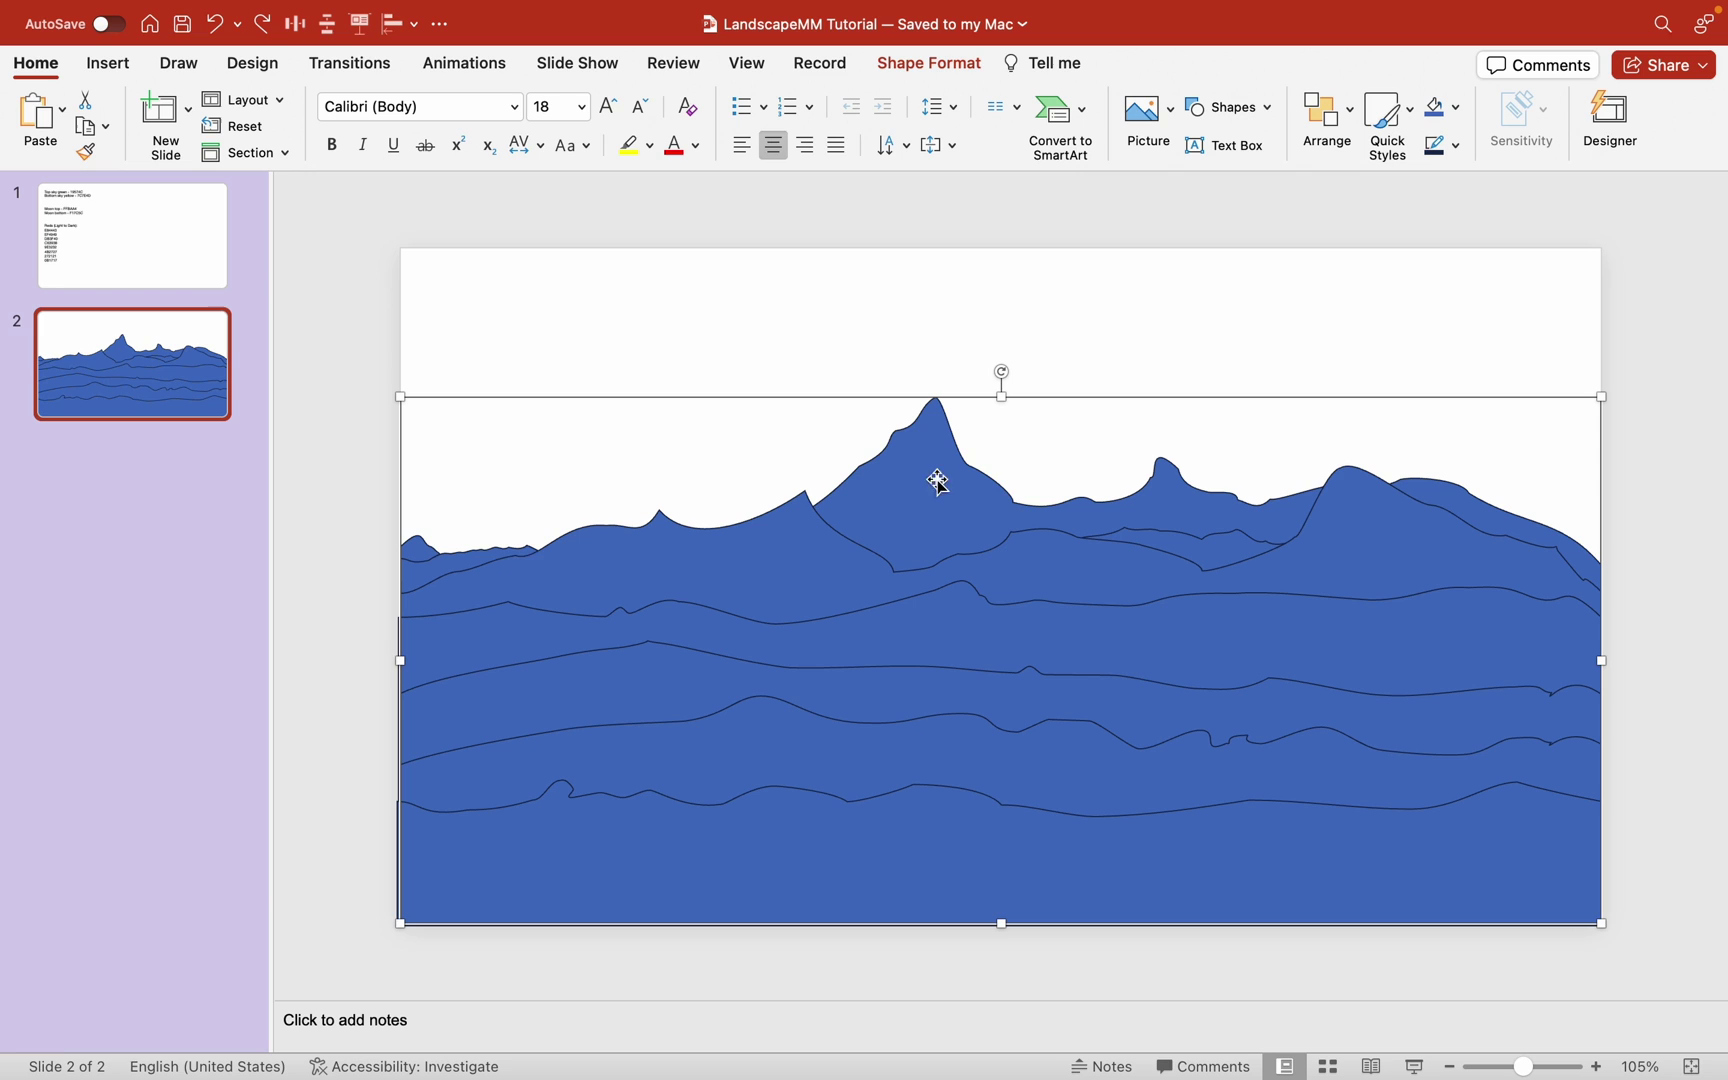
pyautogui.click(1056, 336)
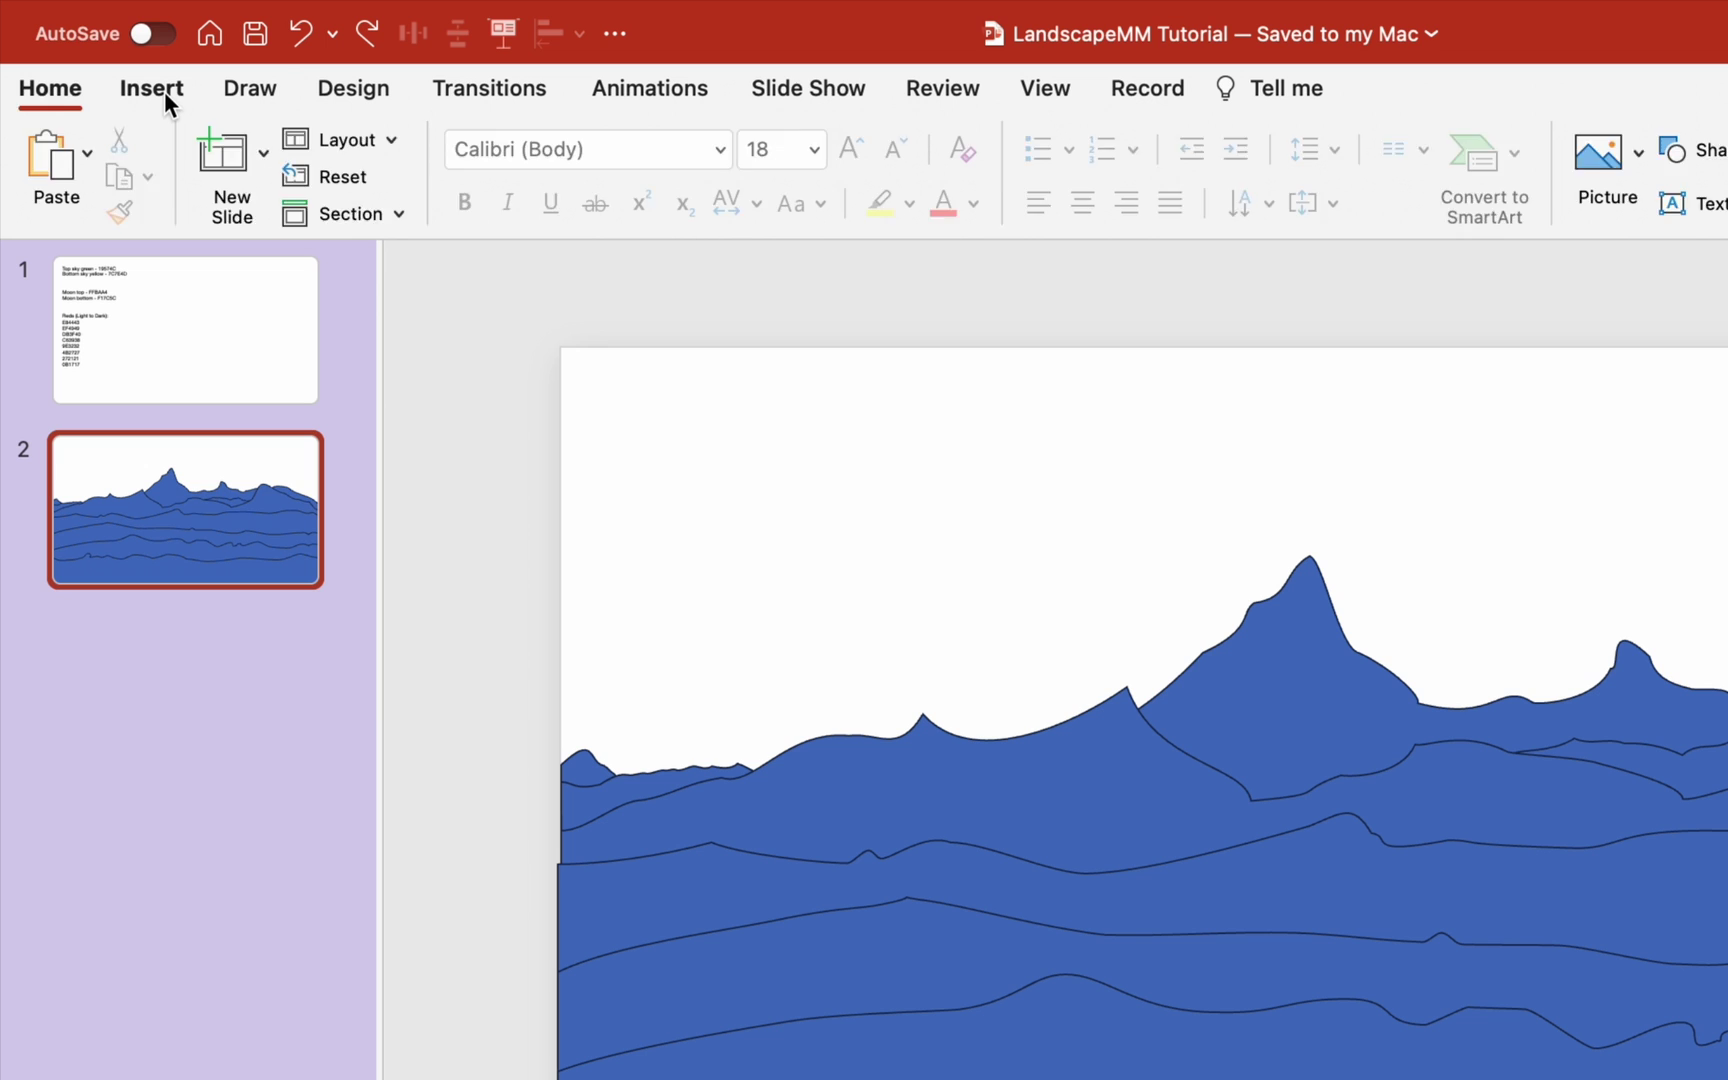
# Step: Search the icons library for 'tree' and insert the forest-trees icon
pyautogui.click(163, 91)
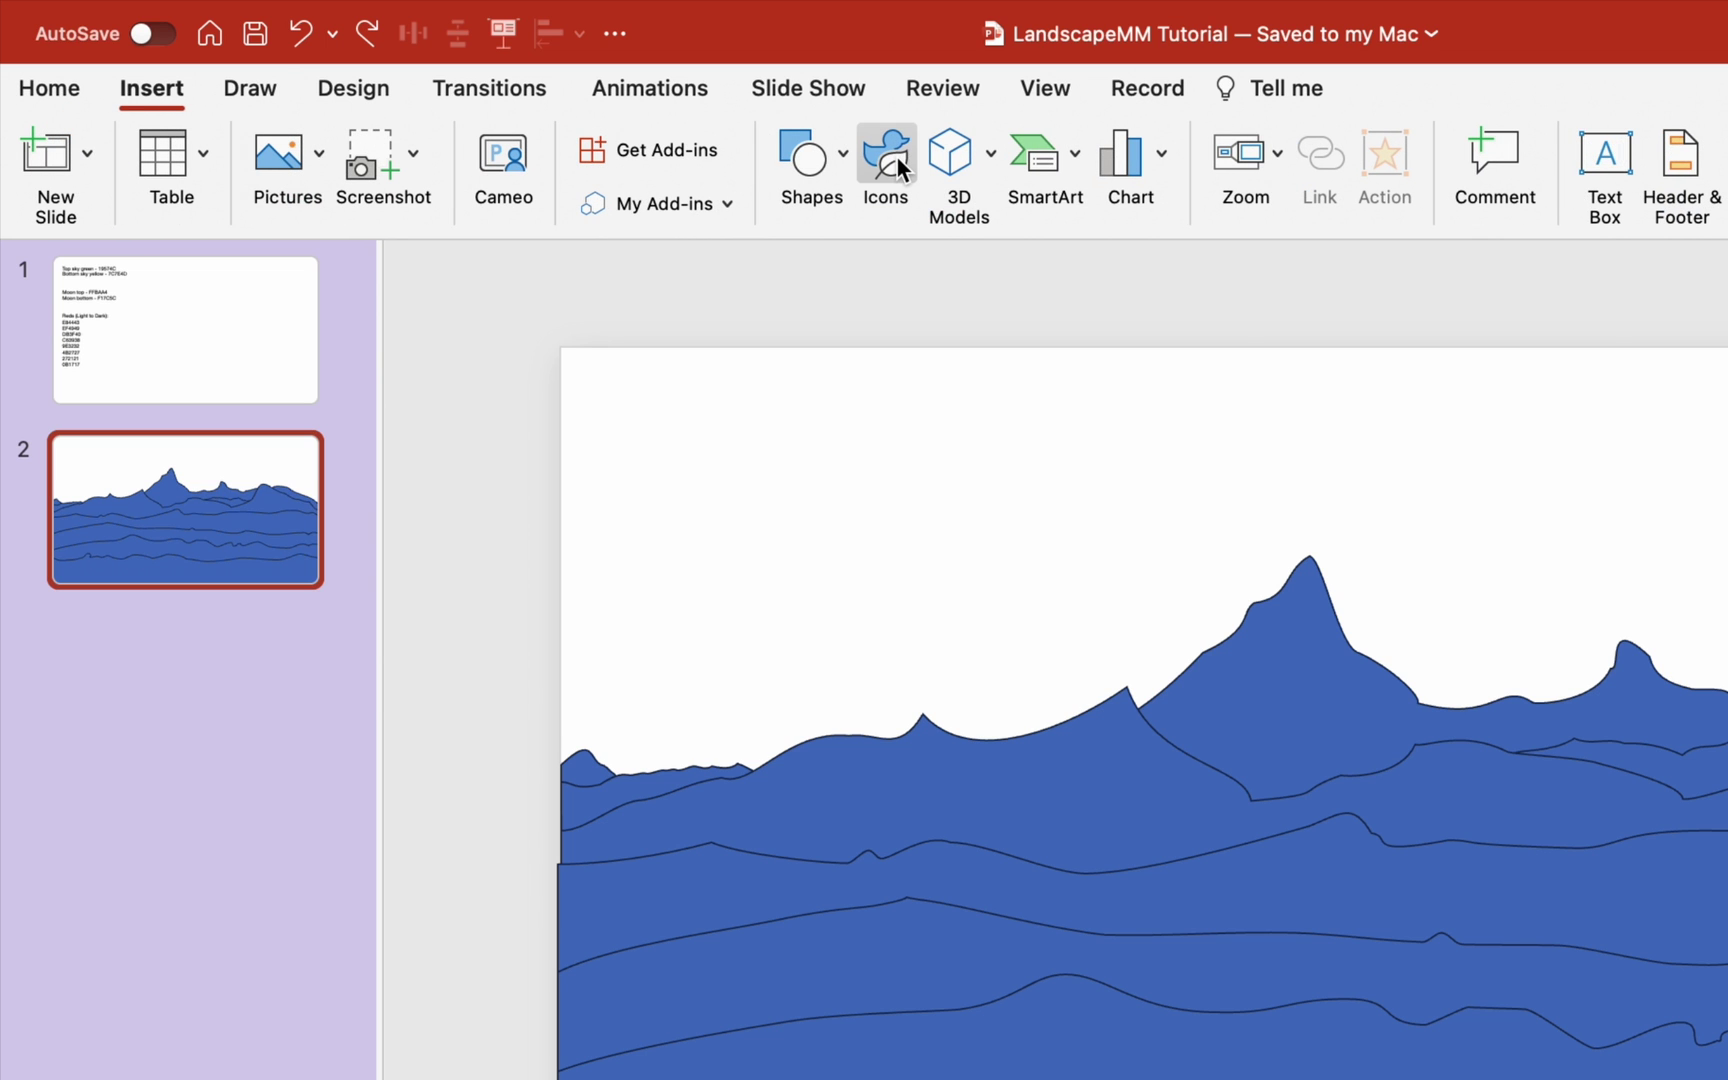
pyautogui.click(887, 160)
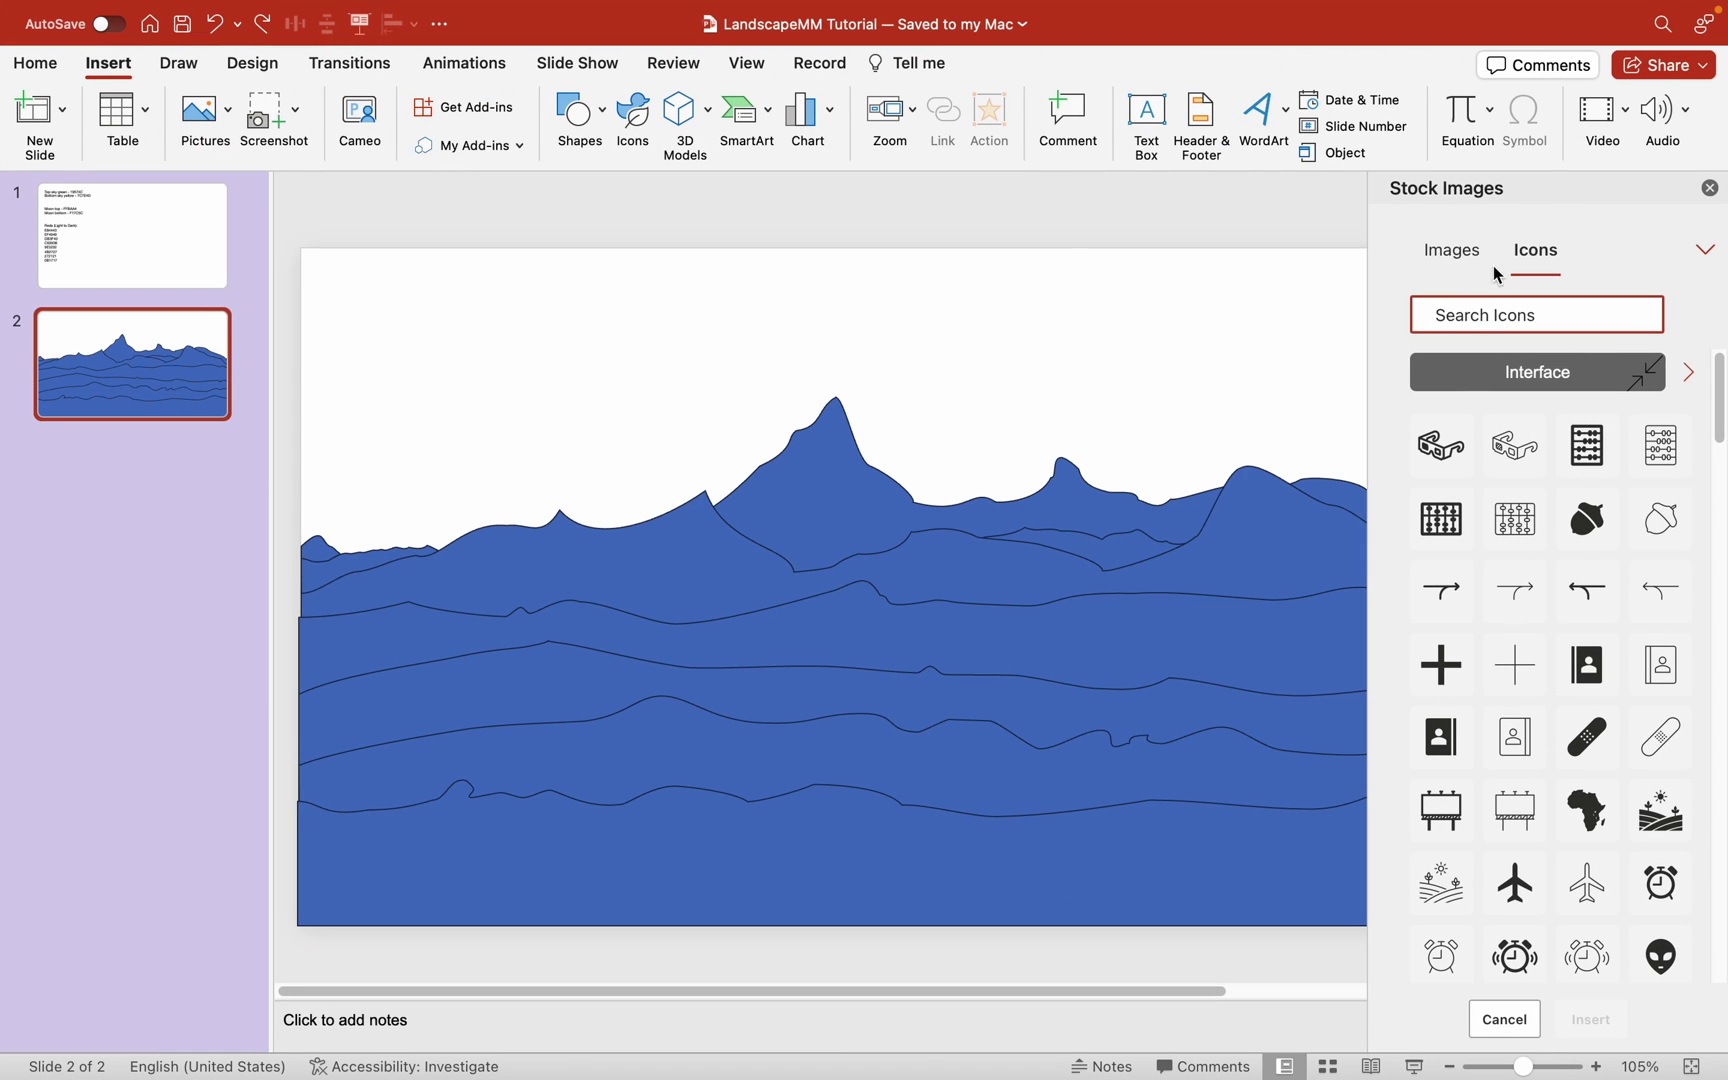
pyautogui.write('tree')
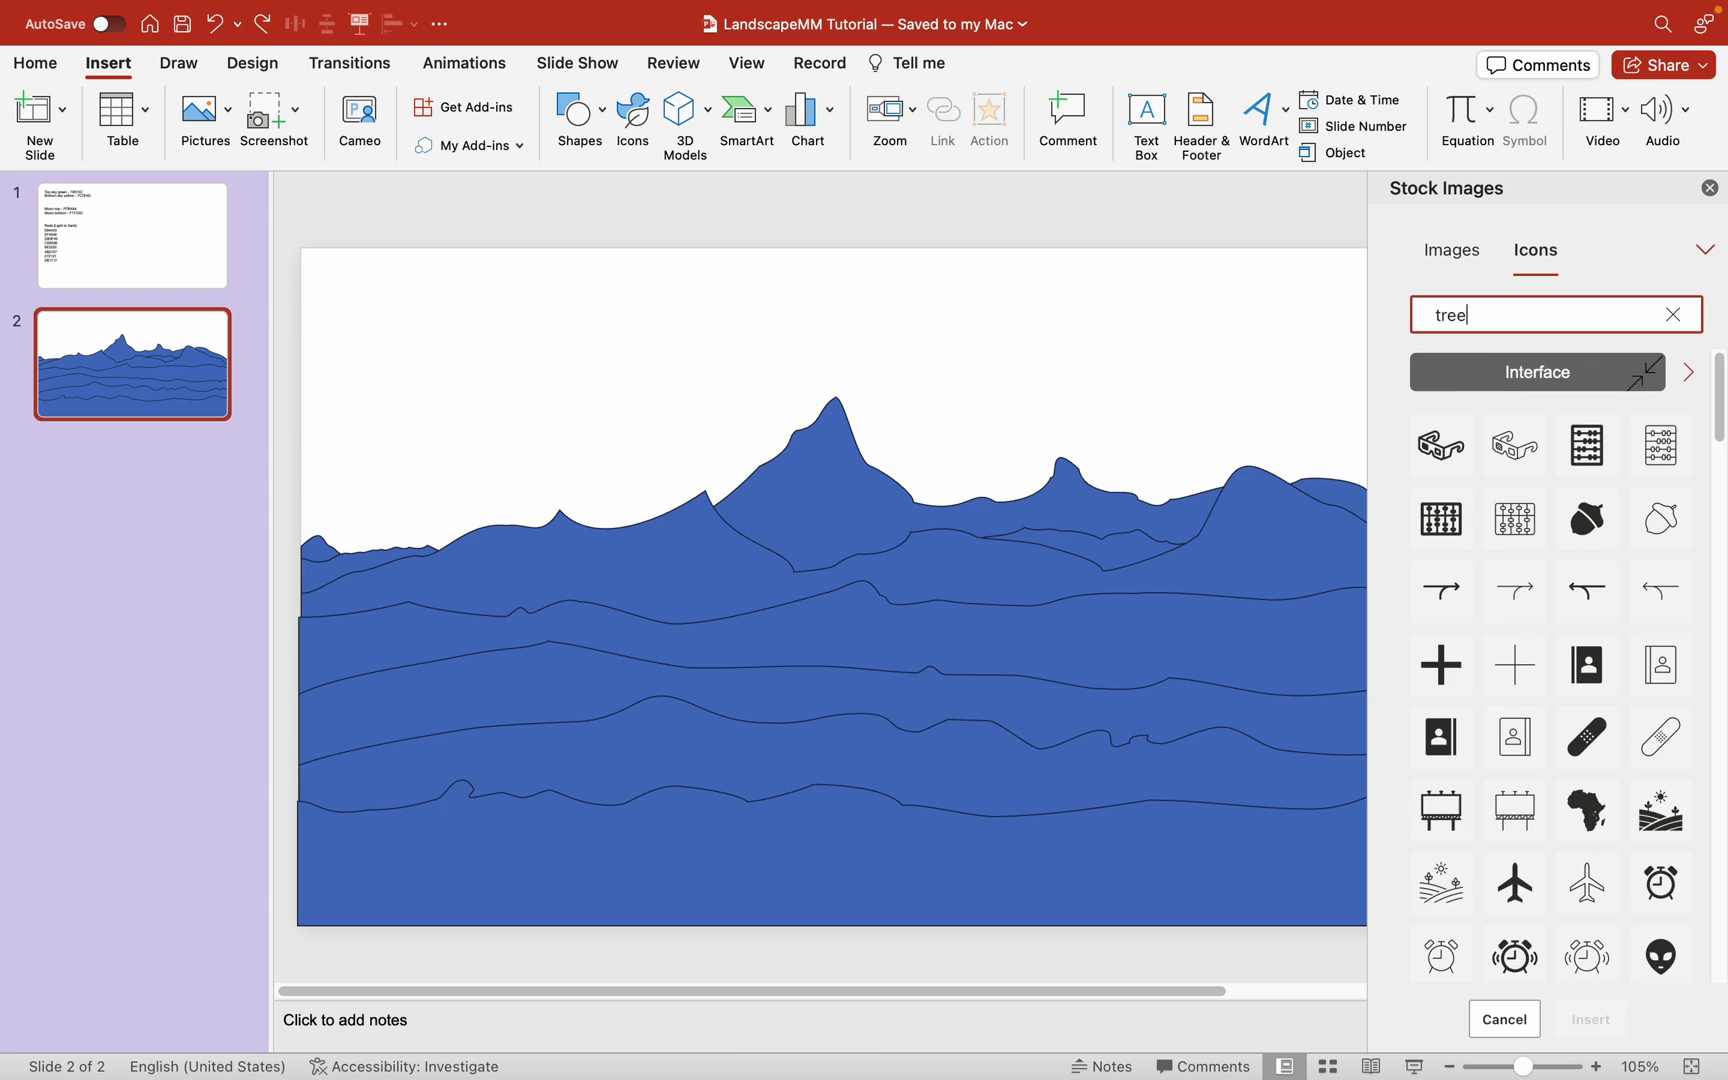
pyautogui.press('Return')
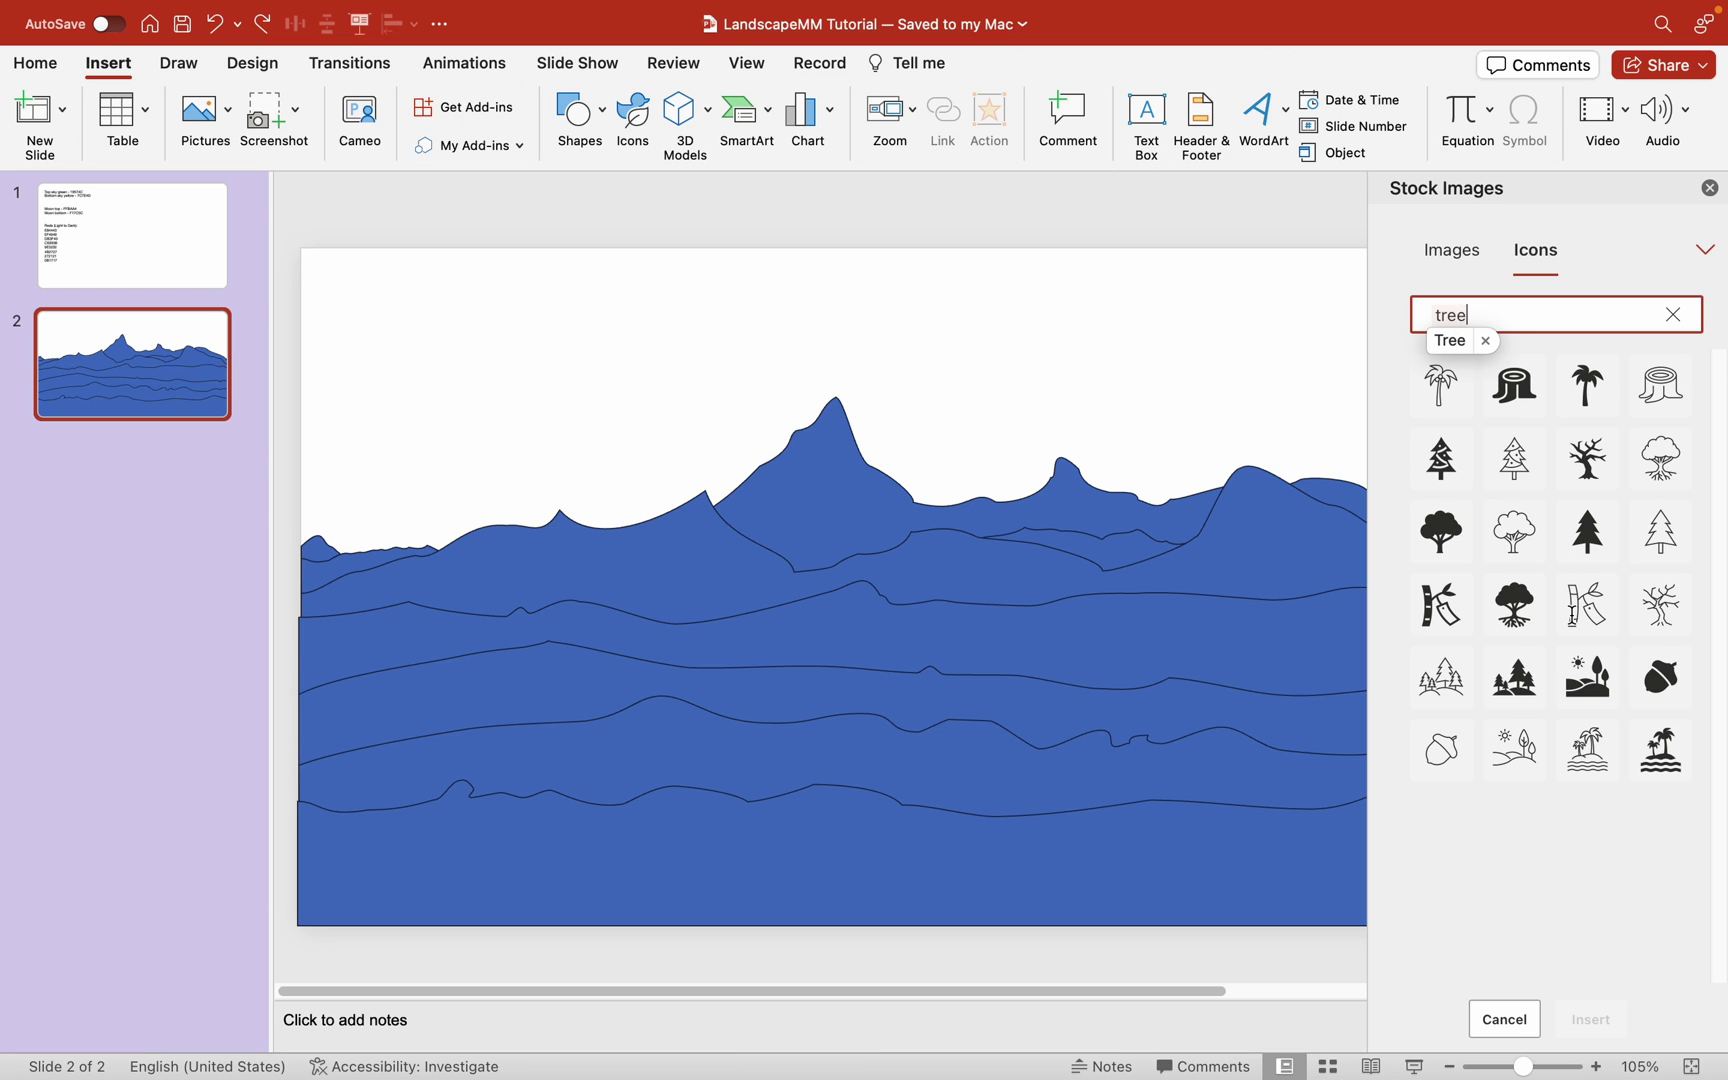
pyautogui.click(1513, 675)
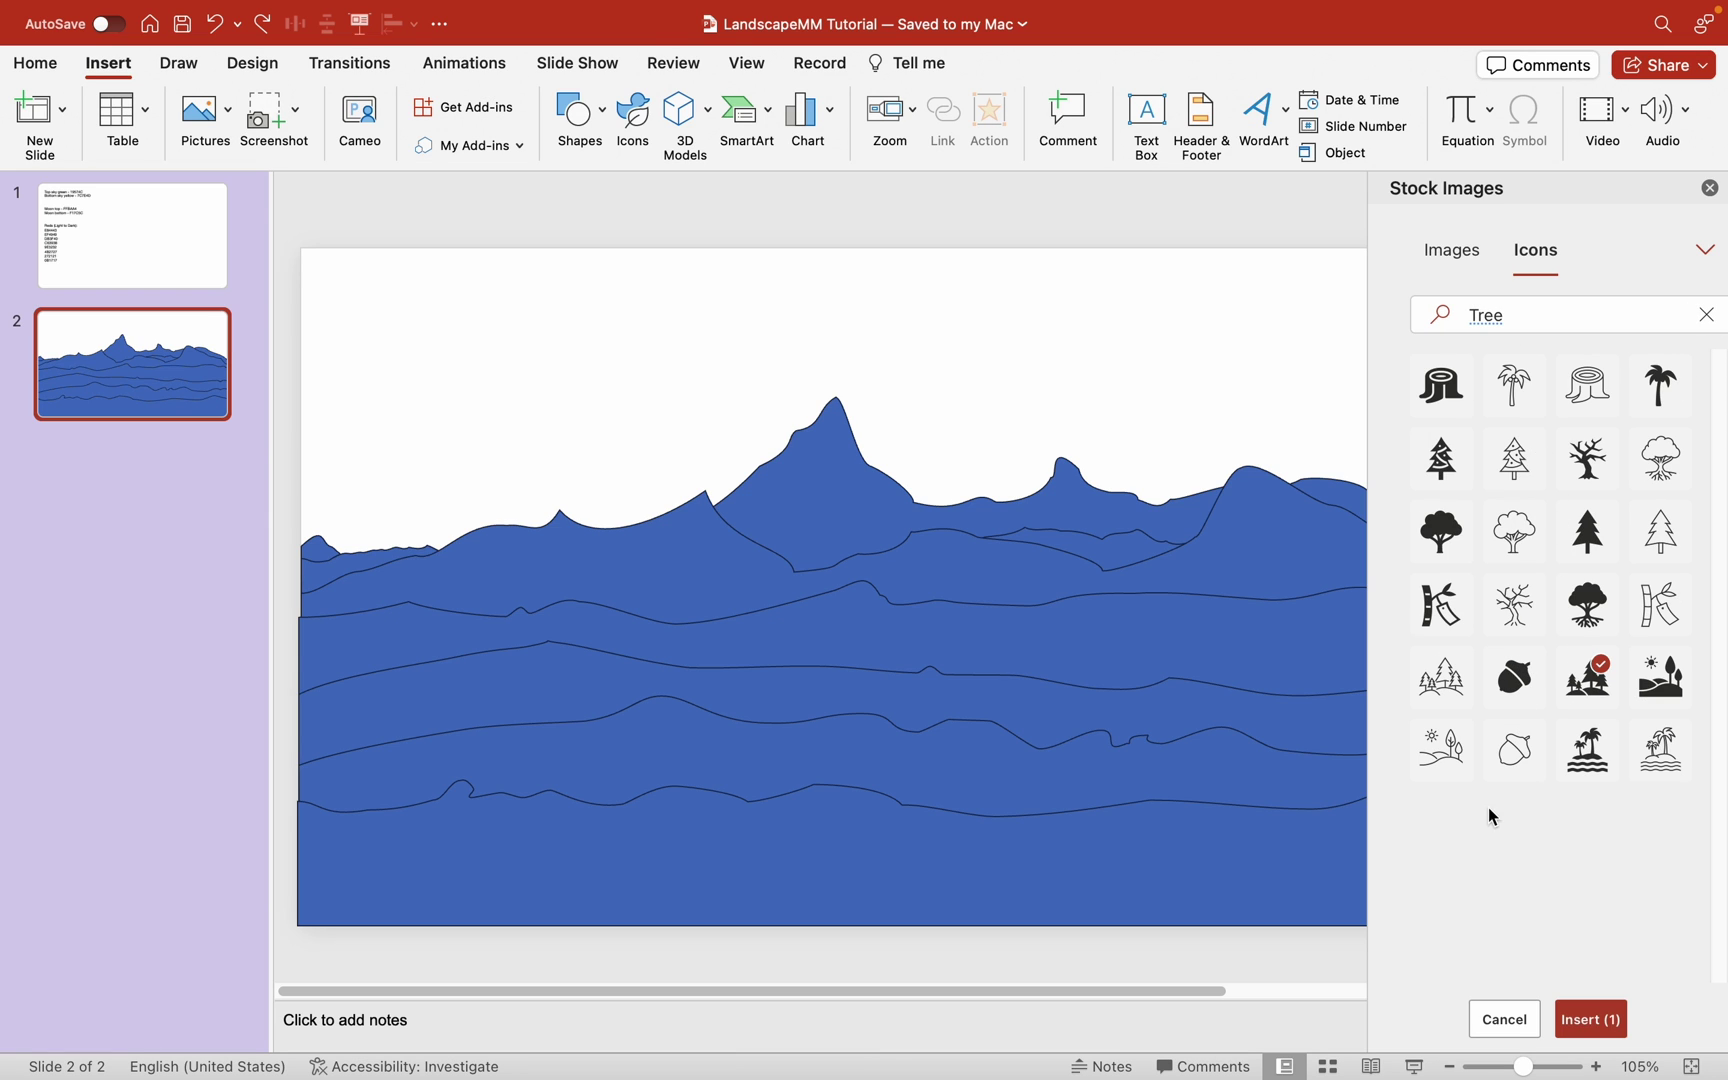
pyautogui.click(1595, 1021)
# Step: Move the tree icon onto the lower-right hills and shrink it
pyautogui.click(1710, 189)
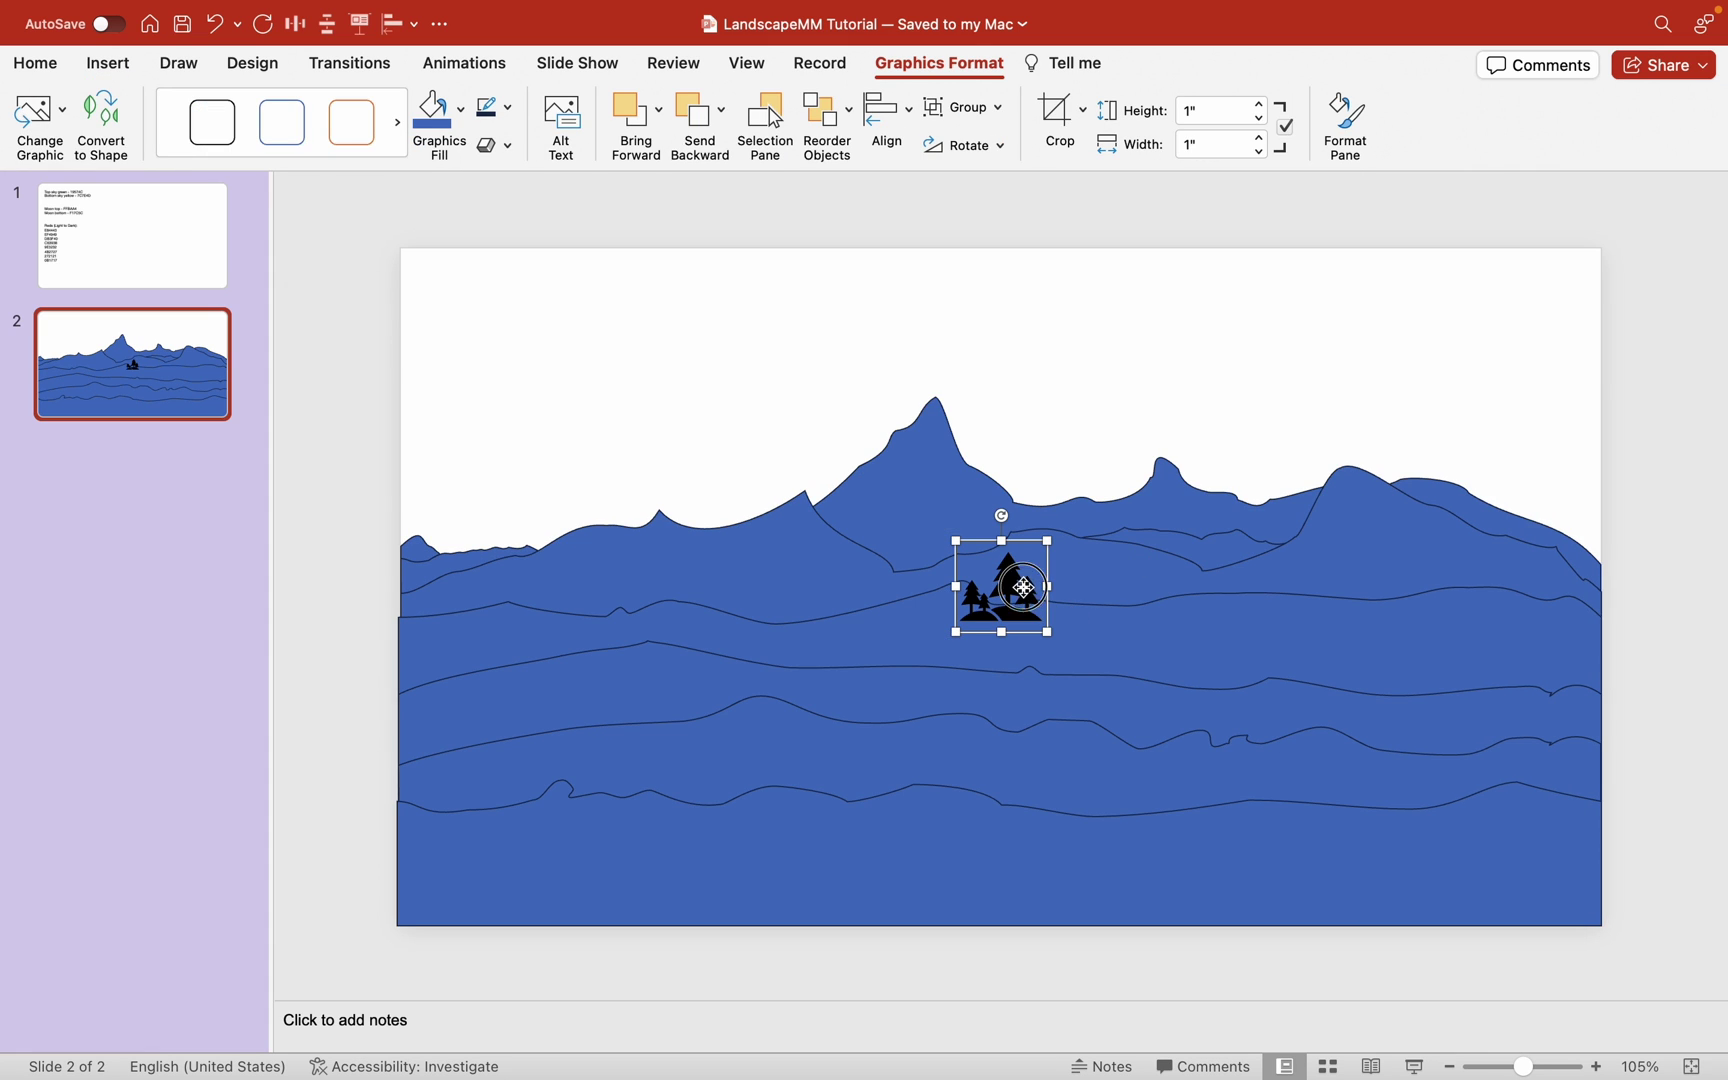
pyautogui.moveTo(1001, 588); pyautogui.dragTo(1175, 761)
pyautogui.scroll(3, 1263, 823)
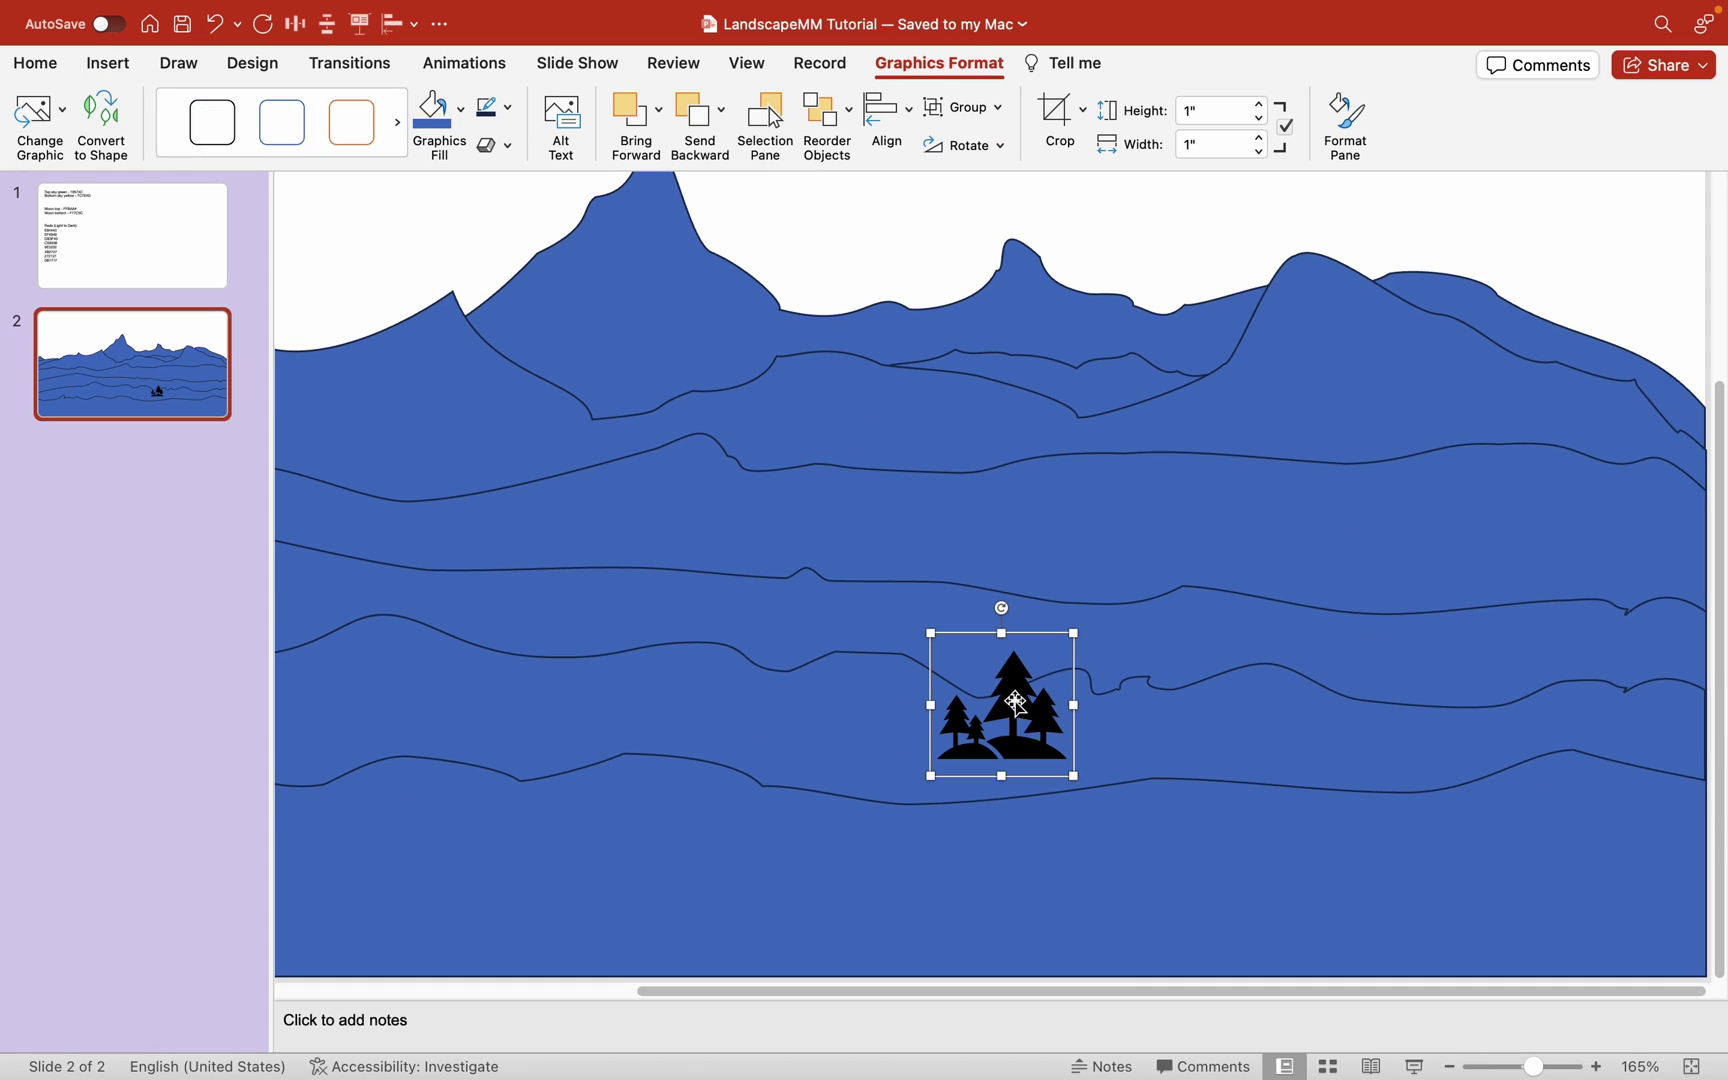
pyautogui.press('super+shift+1')
pyautogui.click(1707, 189)
pyautogui.moveTo(1001, 705); pyautogui.dragTo(1255, 736)
pyautogui.moveTo(1177, 664)
pyautogui.mouseDown()
pyautogui.moveTo(1223, 721)
pyautogui.moveTo(1212, 708)
pyautogui.mouseUp()
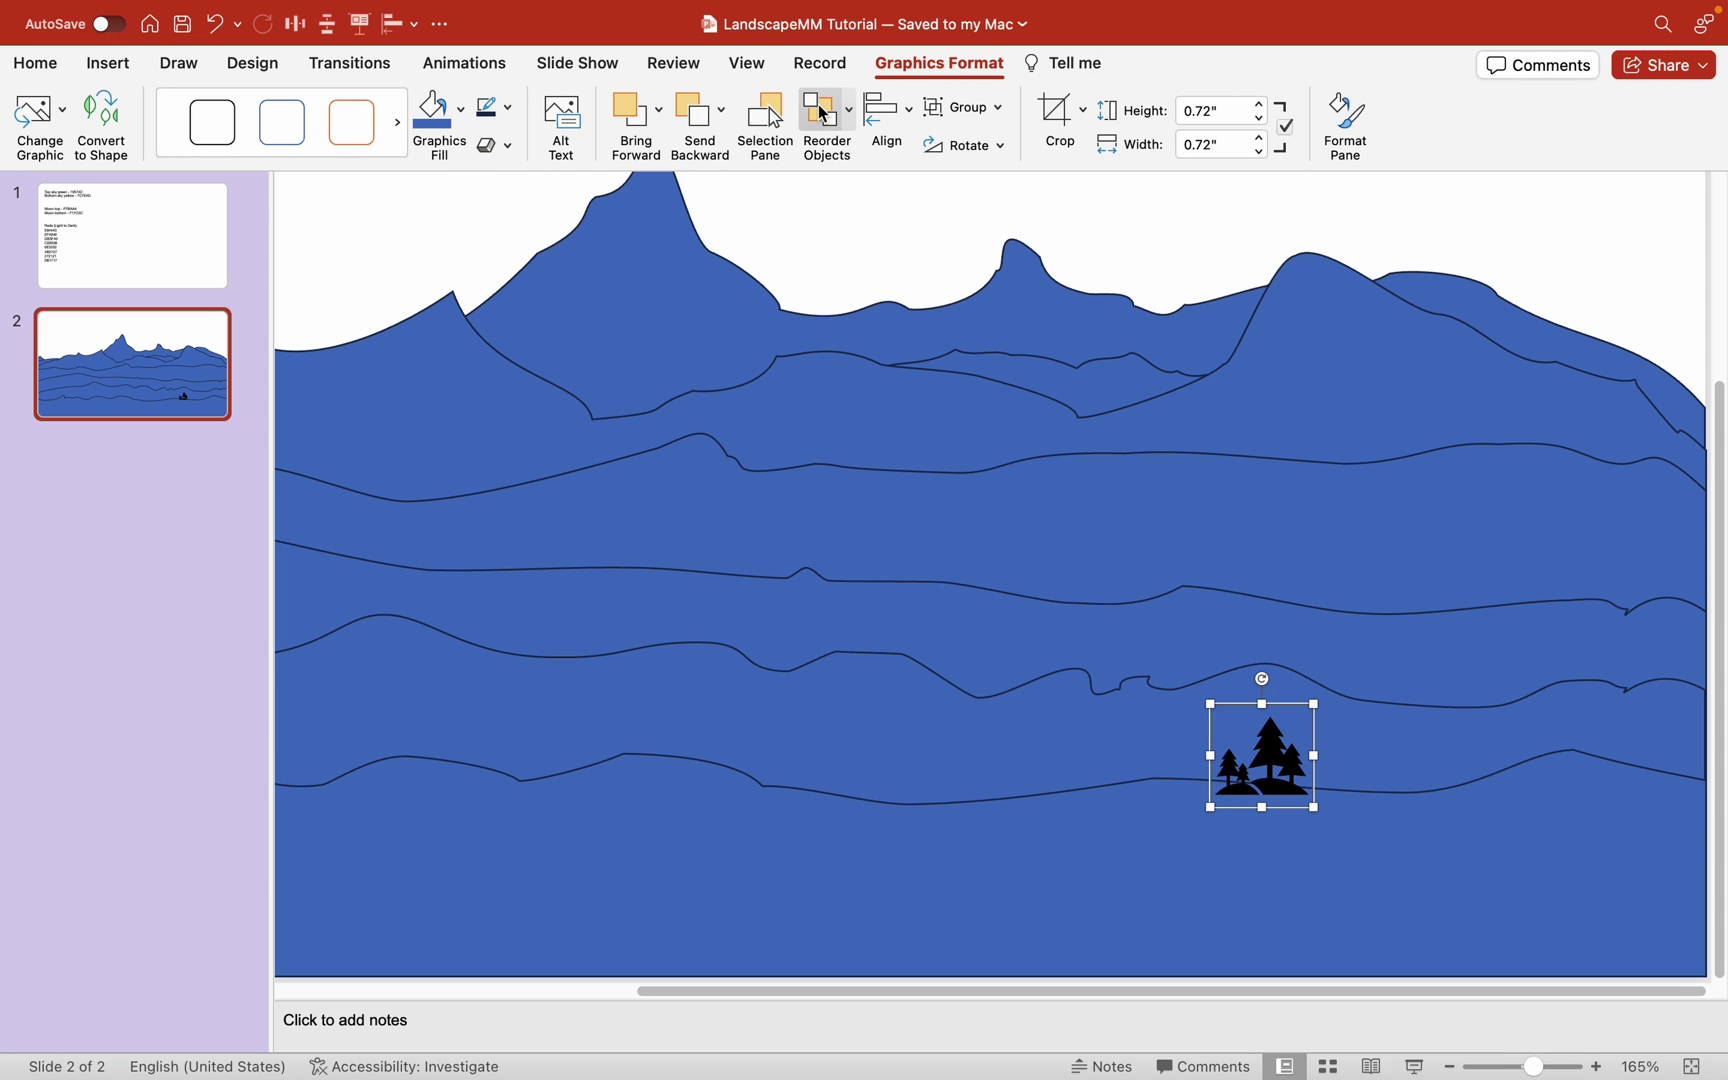
# Step: In Reorder Objects, move the trees graphic one layer back behind the front hill
pyautogui.click(819, 108)
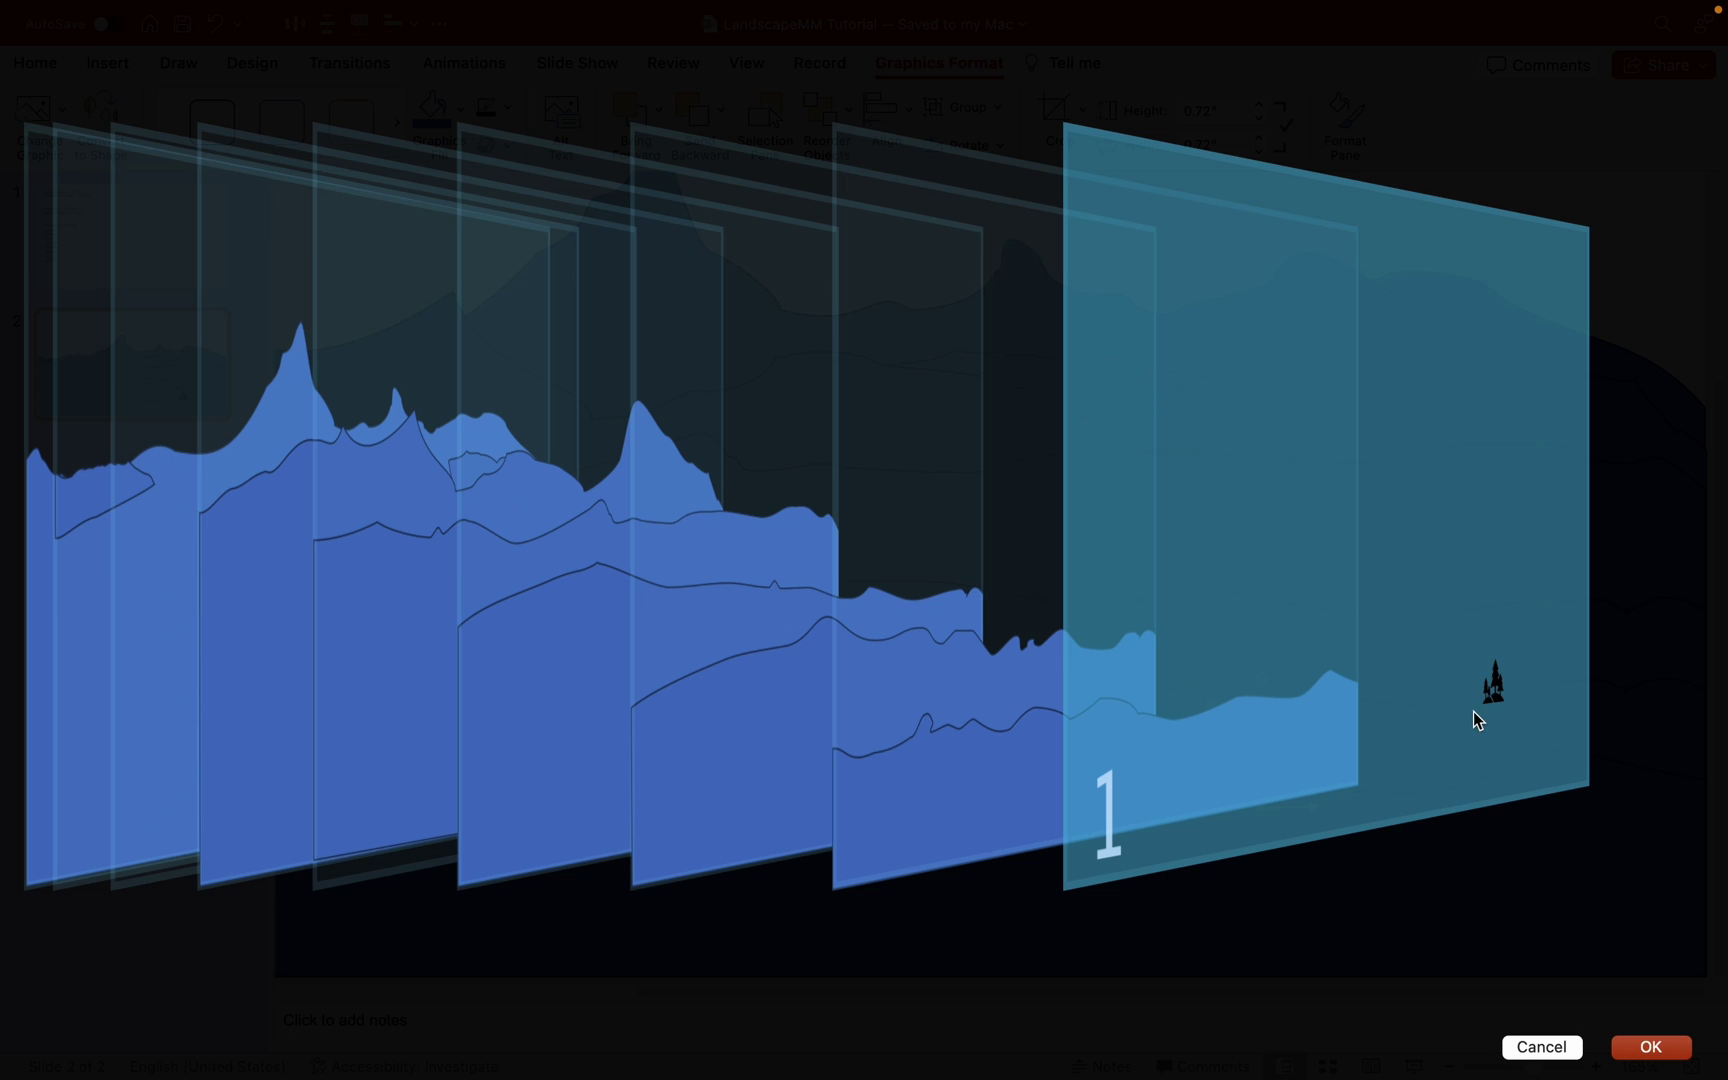
pyautogui.moveTo(1473, 712)
pyautogui.mouseDown()
pyautogui.moveTo(1227, 712)
pyautogui.moveTo(1454, 833)
pyautogui.mouseUp()
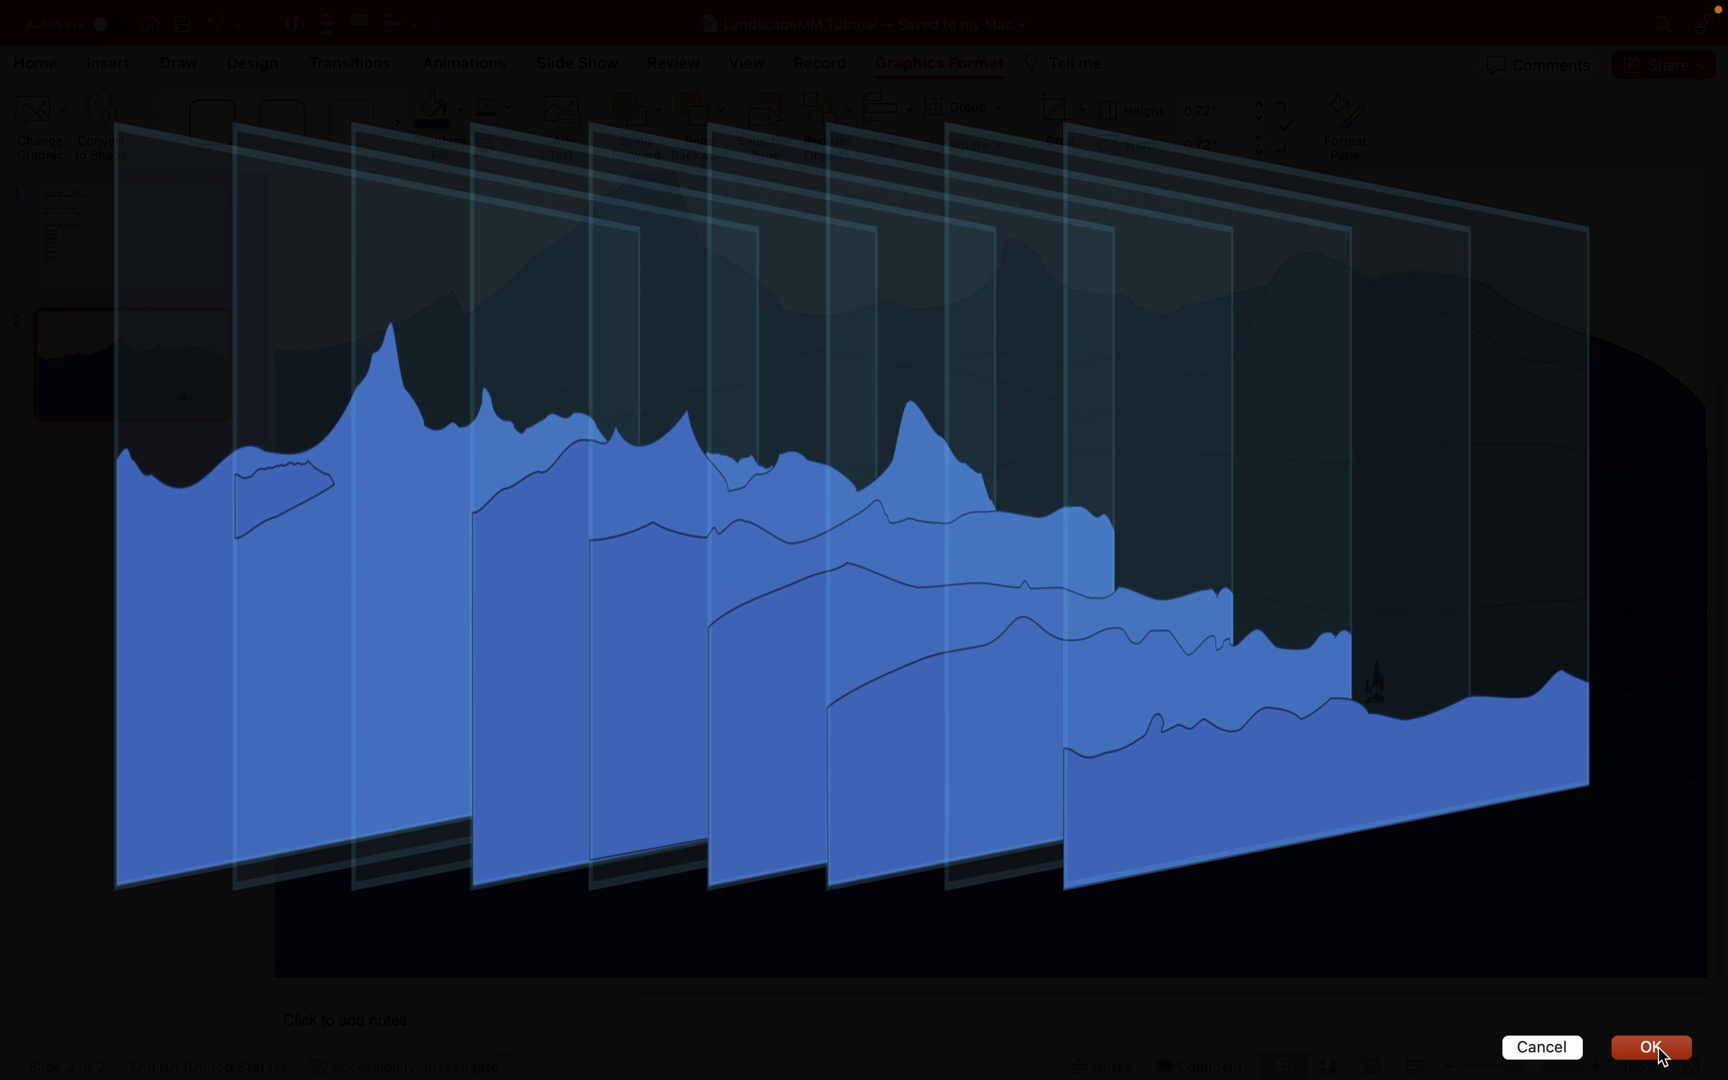
pyautogui.click(1651, 1048)
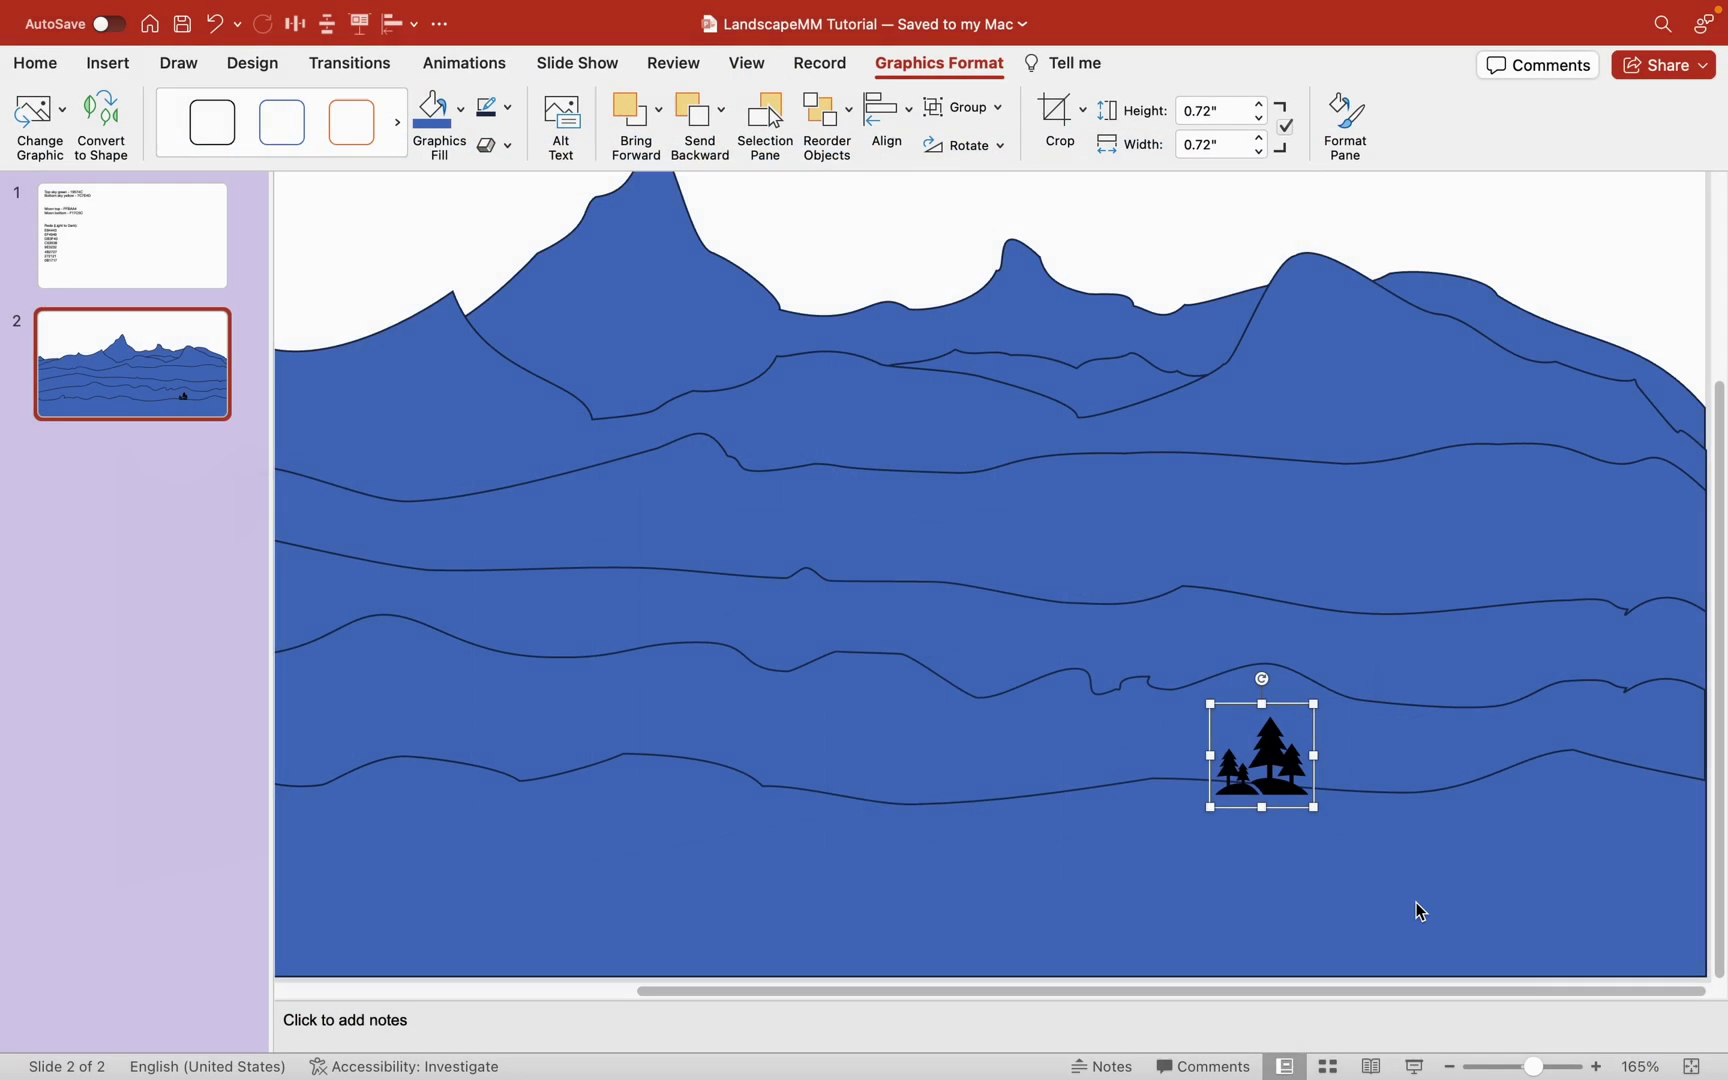
pyautogui.scroll(-3, 1168, 830)
pyautogui.click(1097, 380)
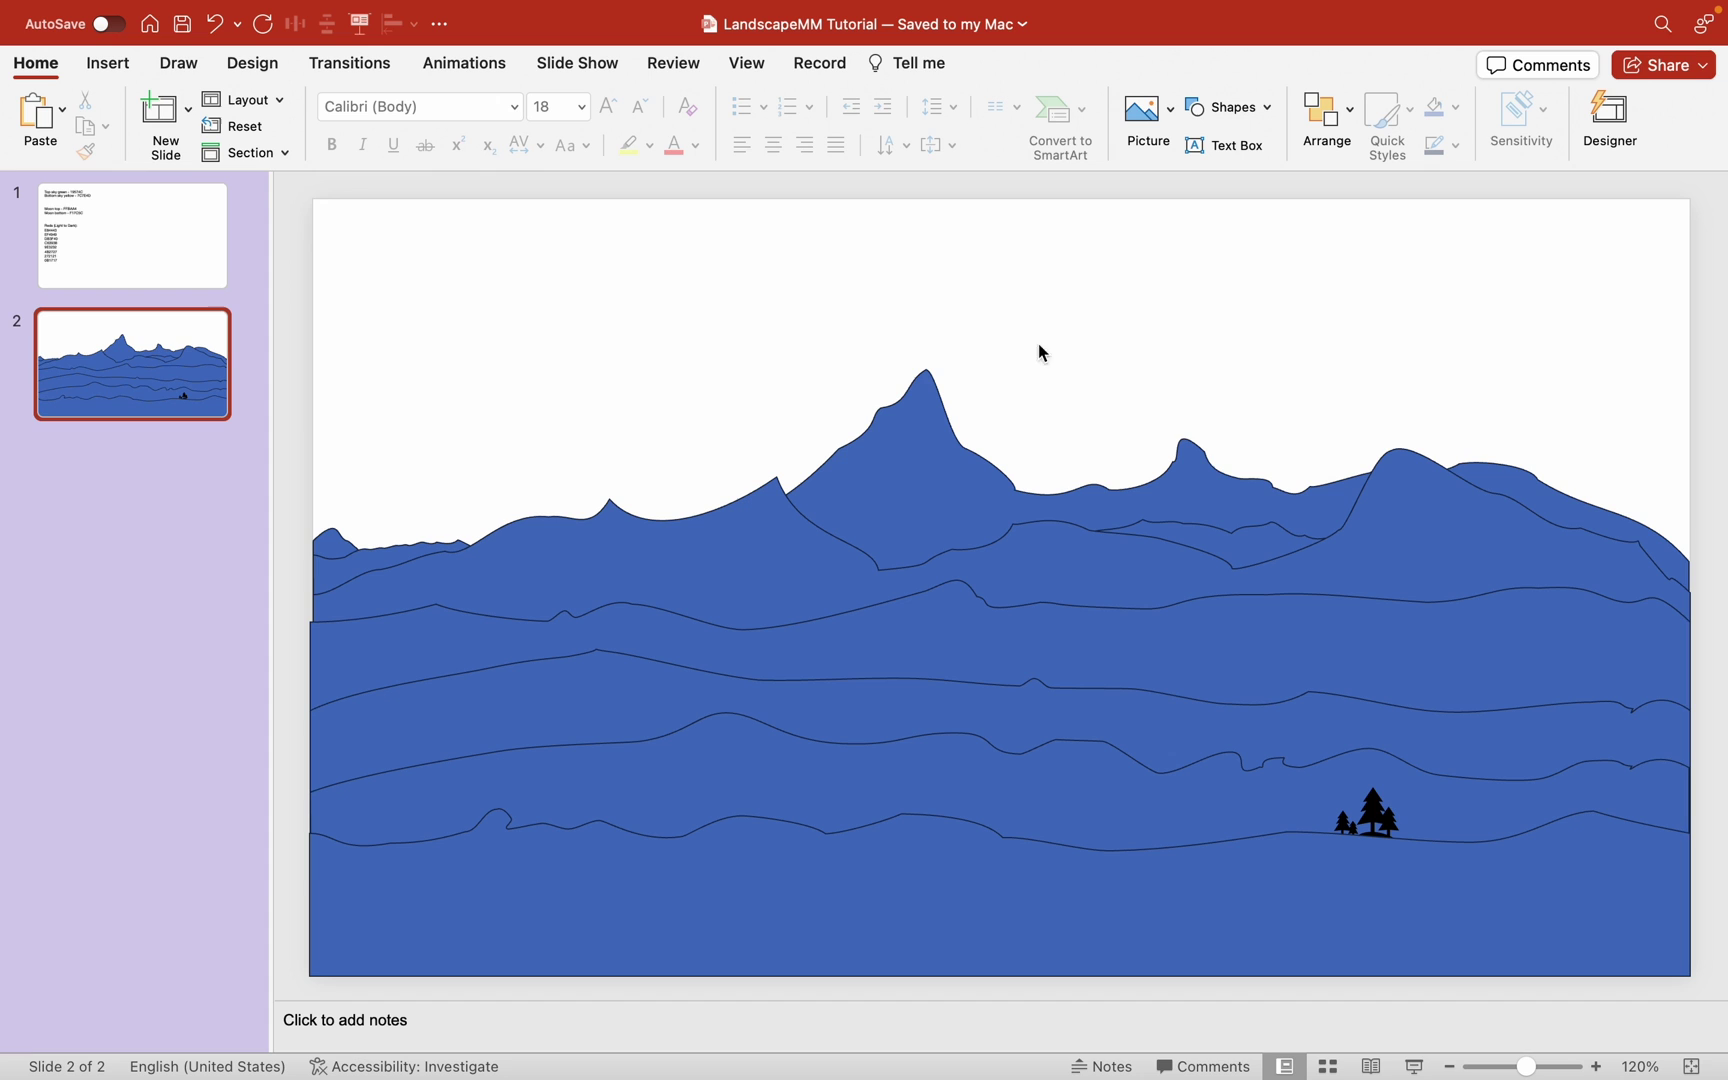
# Step: Draw a sky rectangle across the top half of slide 2 and send it to back
pyautogui.click(106, 62)
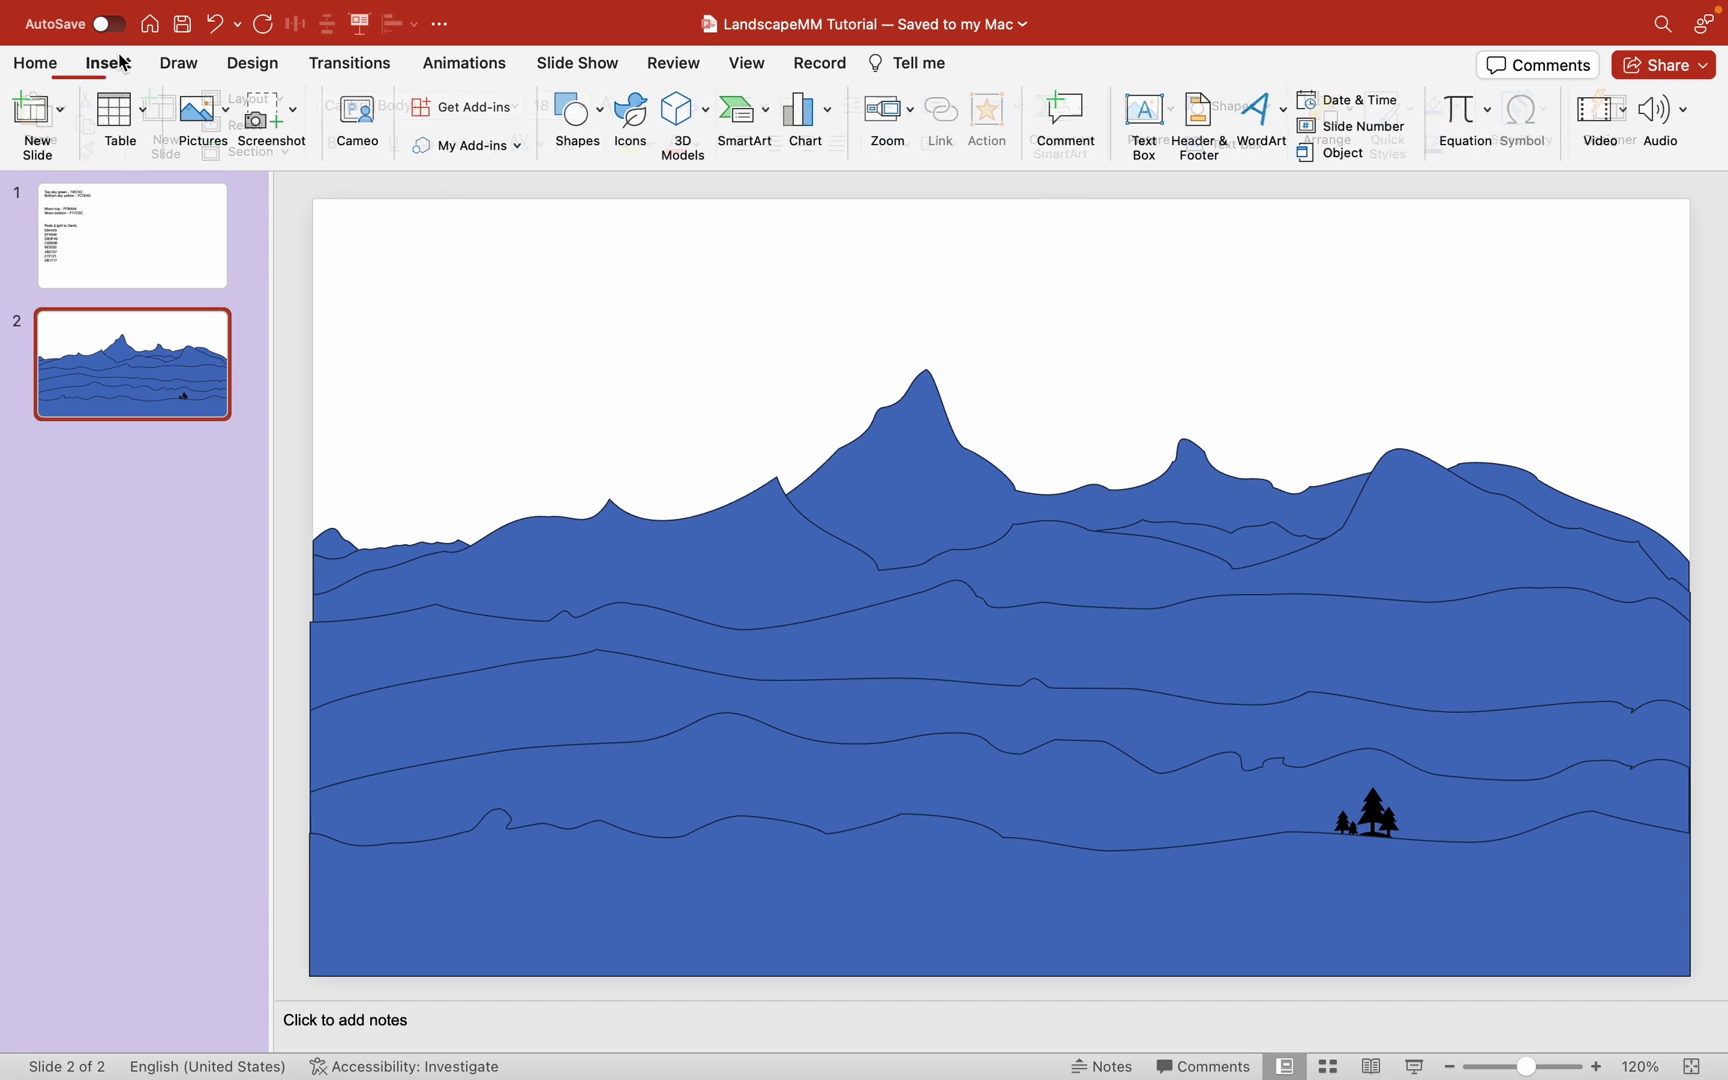
pyautogui.click(581, 109)
pyautogui.click(728, 191)
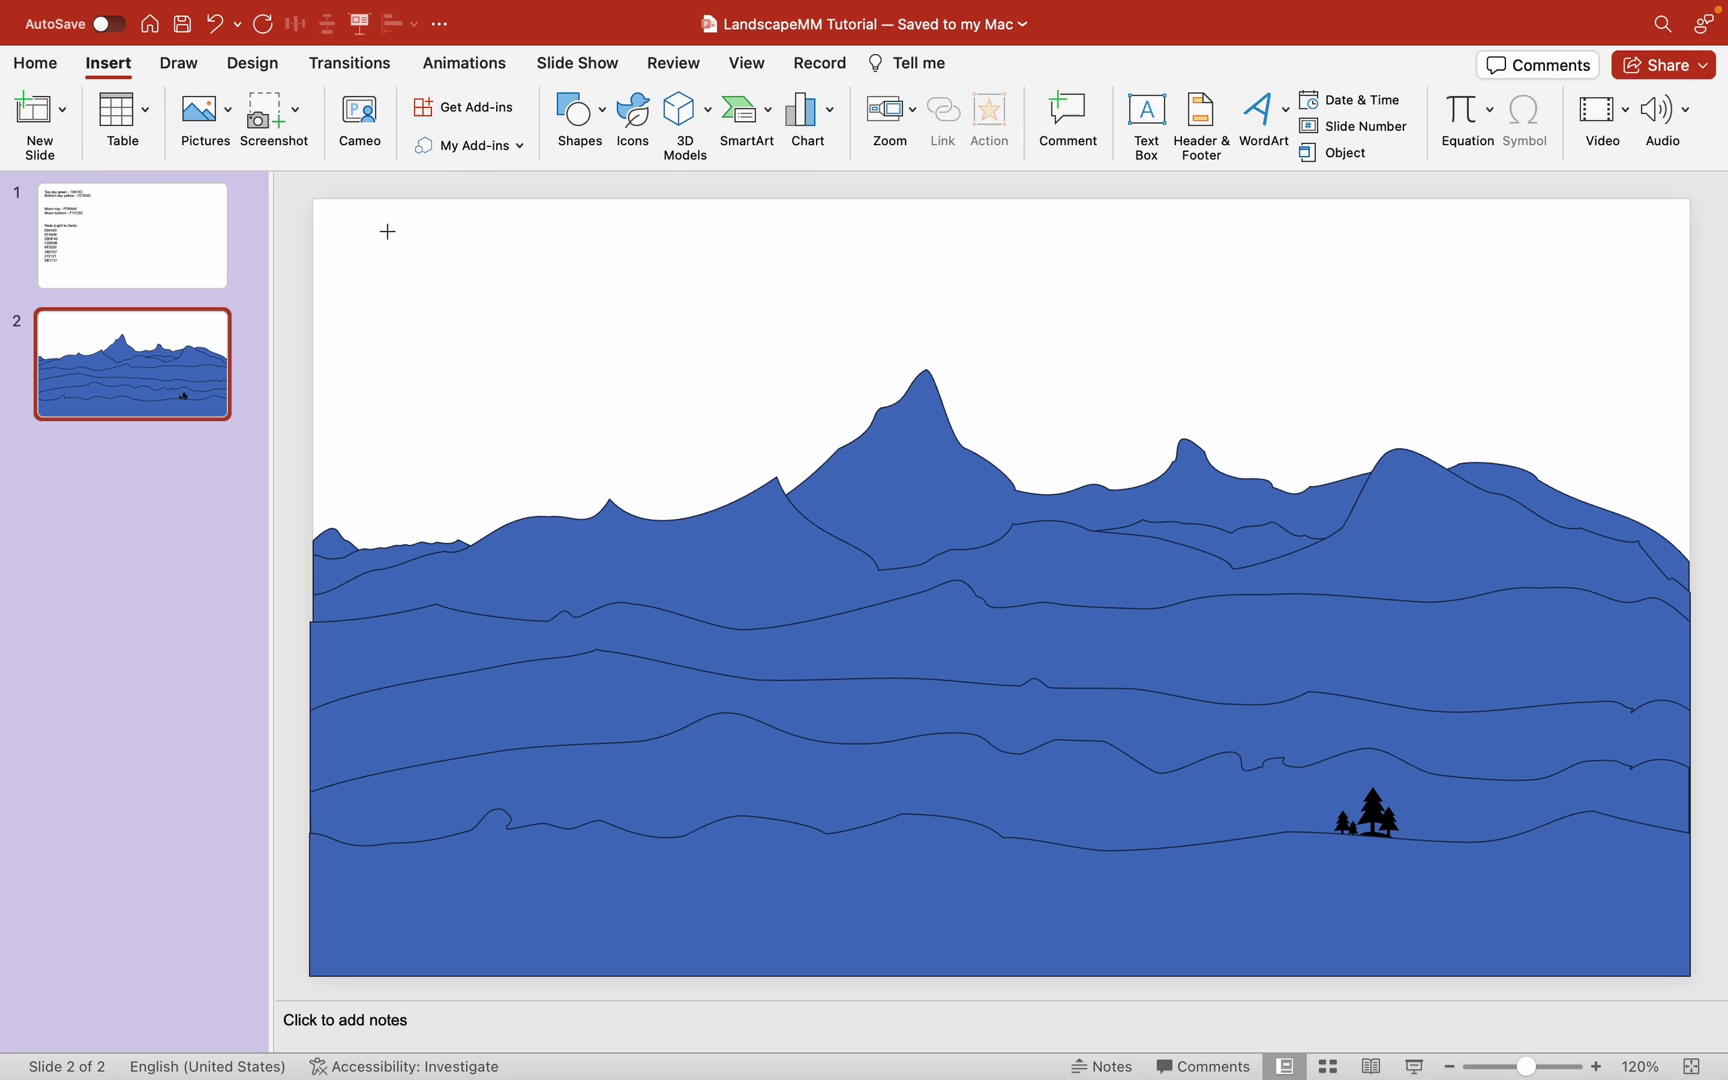
pyautogui.click(540, 291)
pyautogui.moveTo(568, 330); pyautogui.dragTo(353, 242)
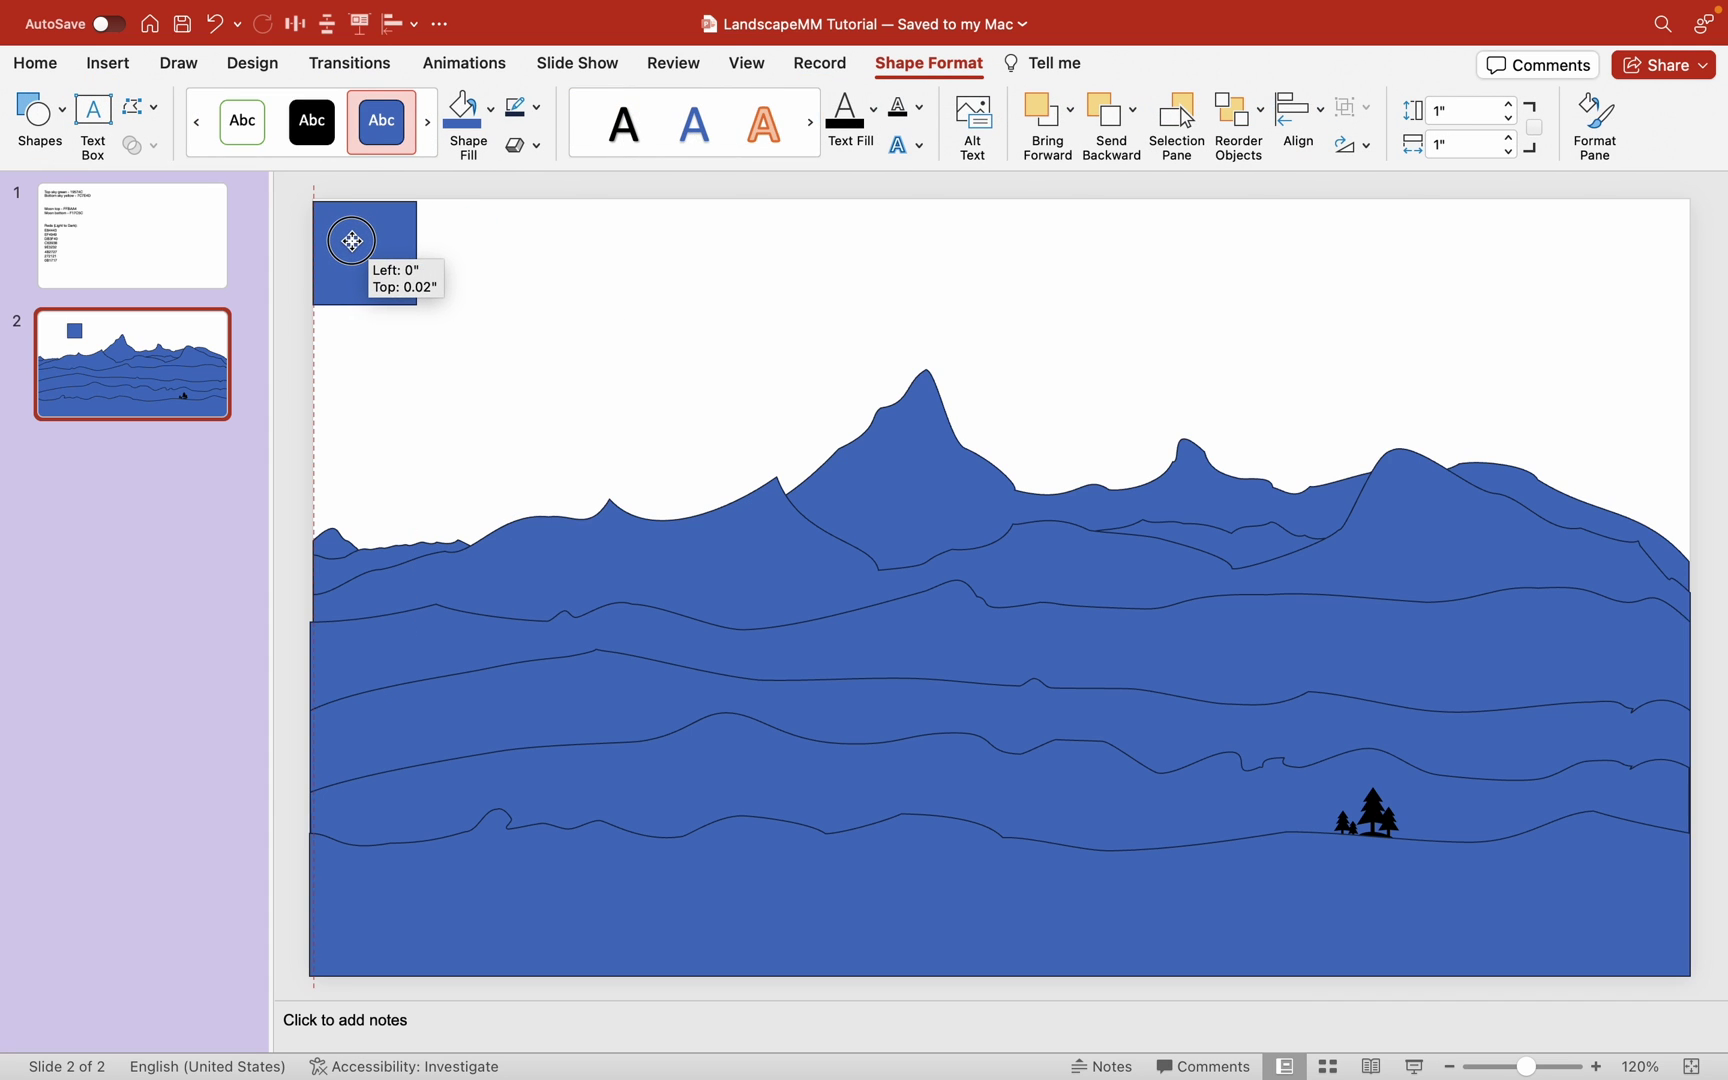
pyautogui.moveTo(416, 305)
pyautogui.mouseDown()
pyautogui.moveTo(570, 381)
pyautogui.moveTo(1685, 584)
pyautogui.mouseUp()
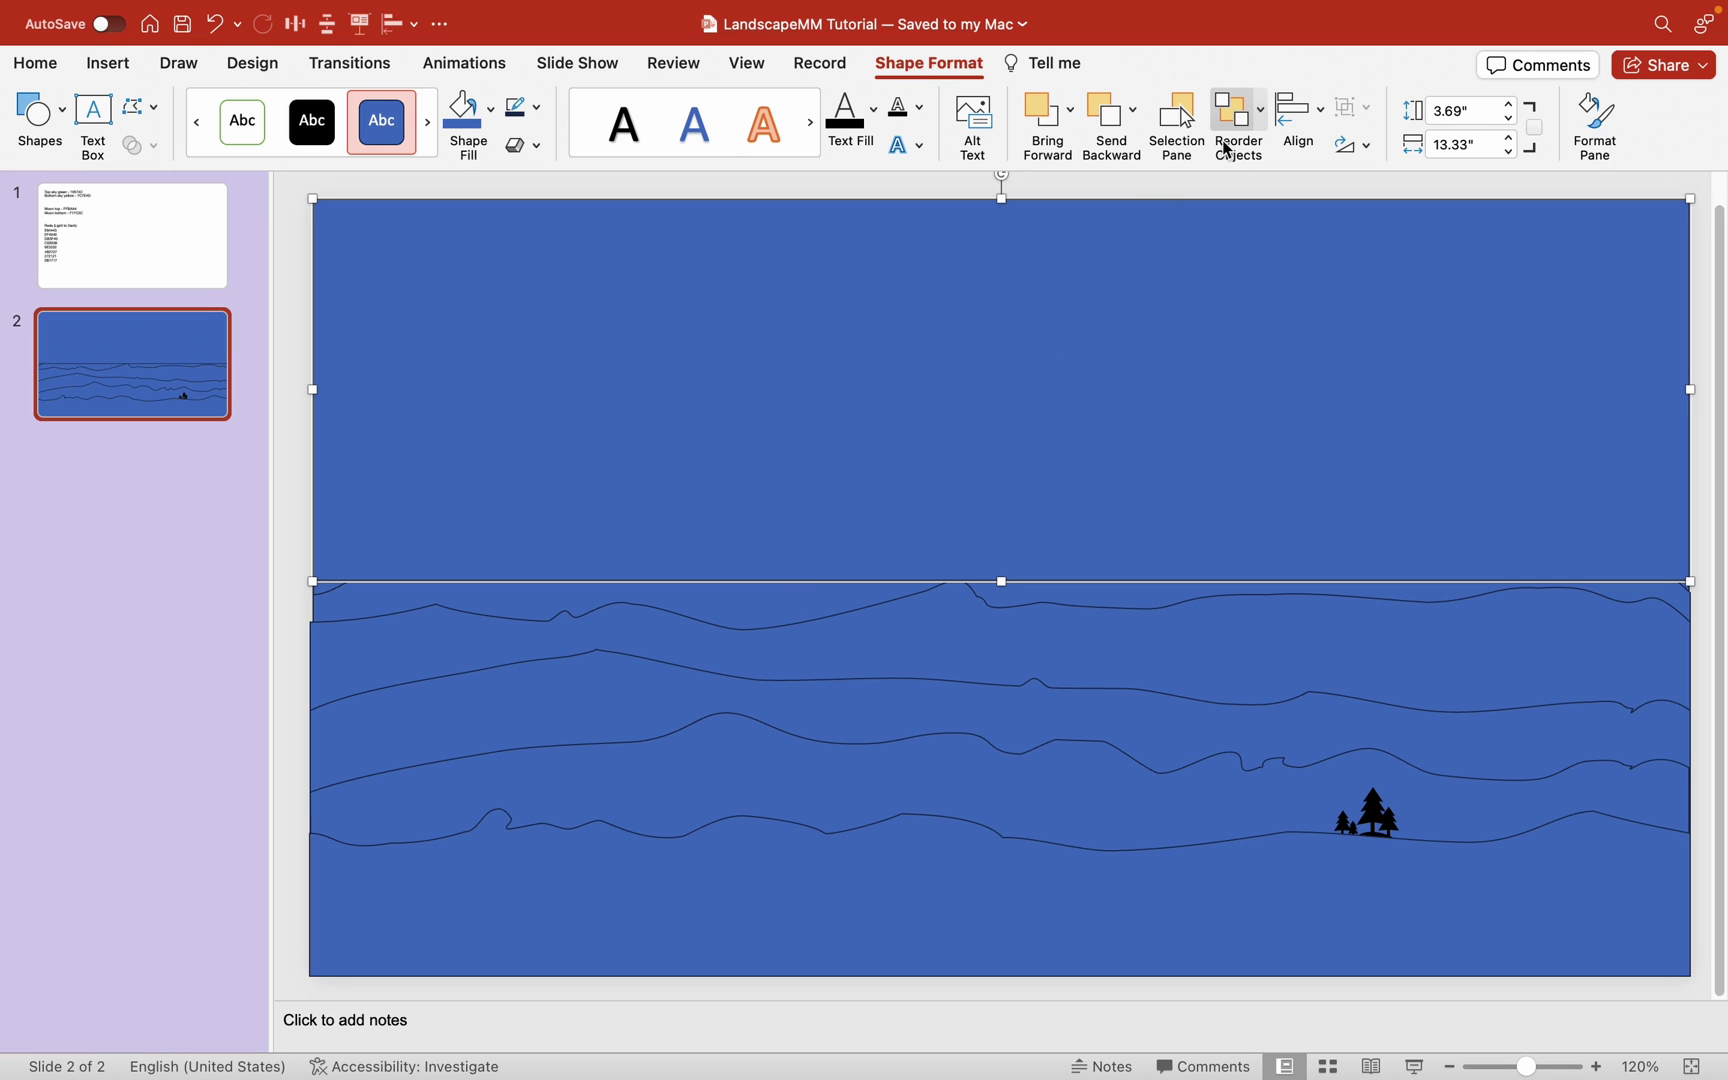
pyautogui.click(1134, 124)
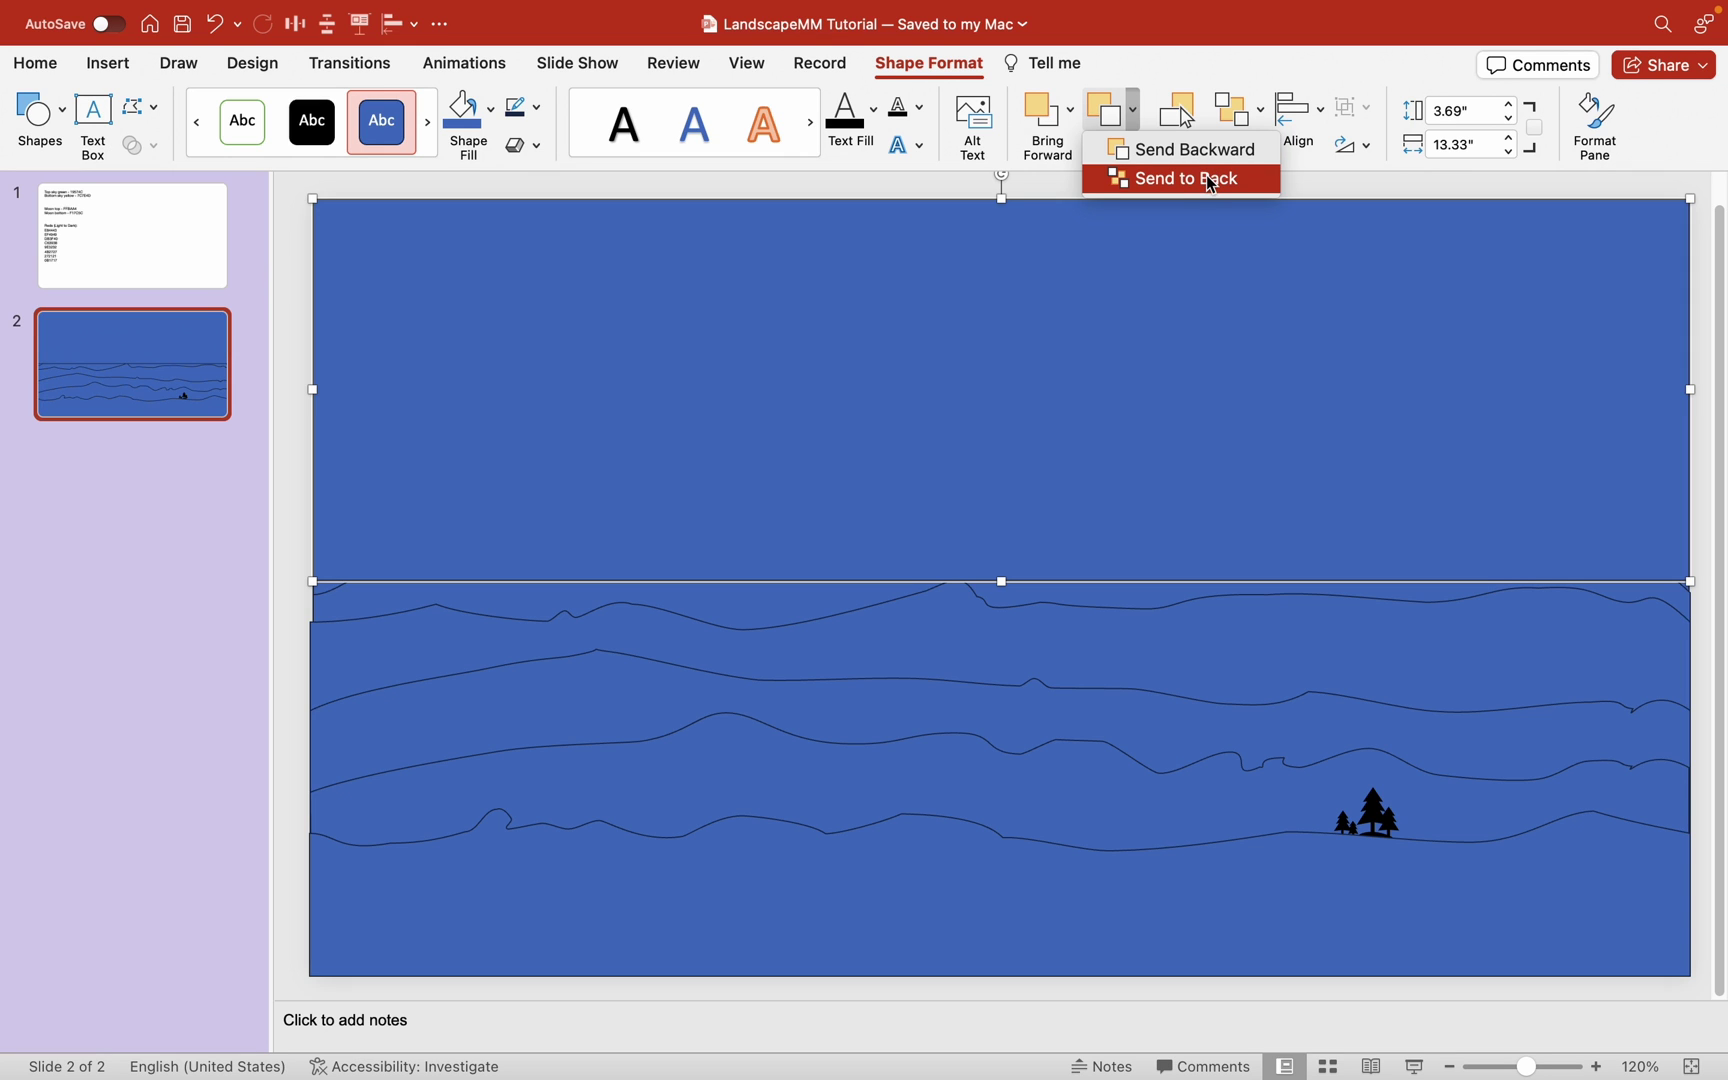
pyautogui.click(1211, 181)
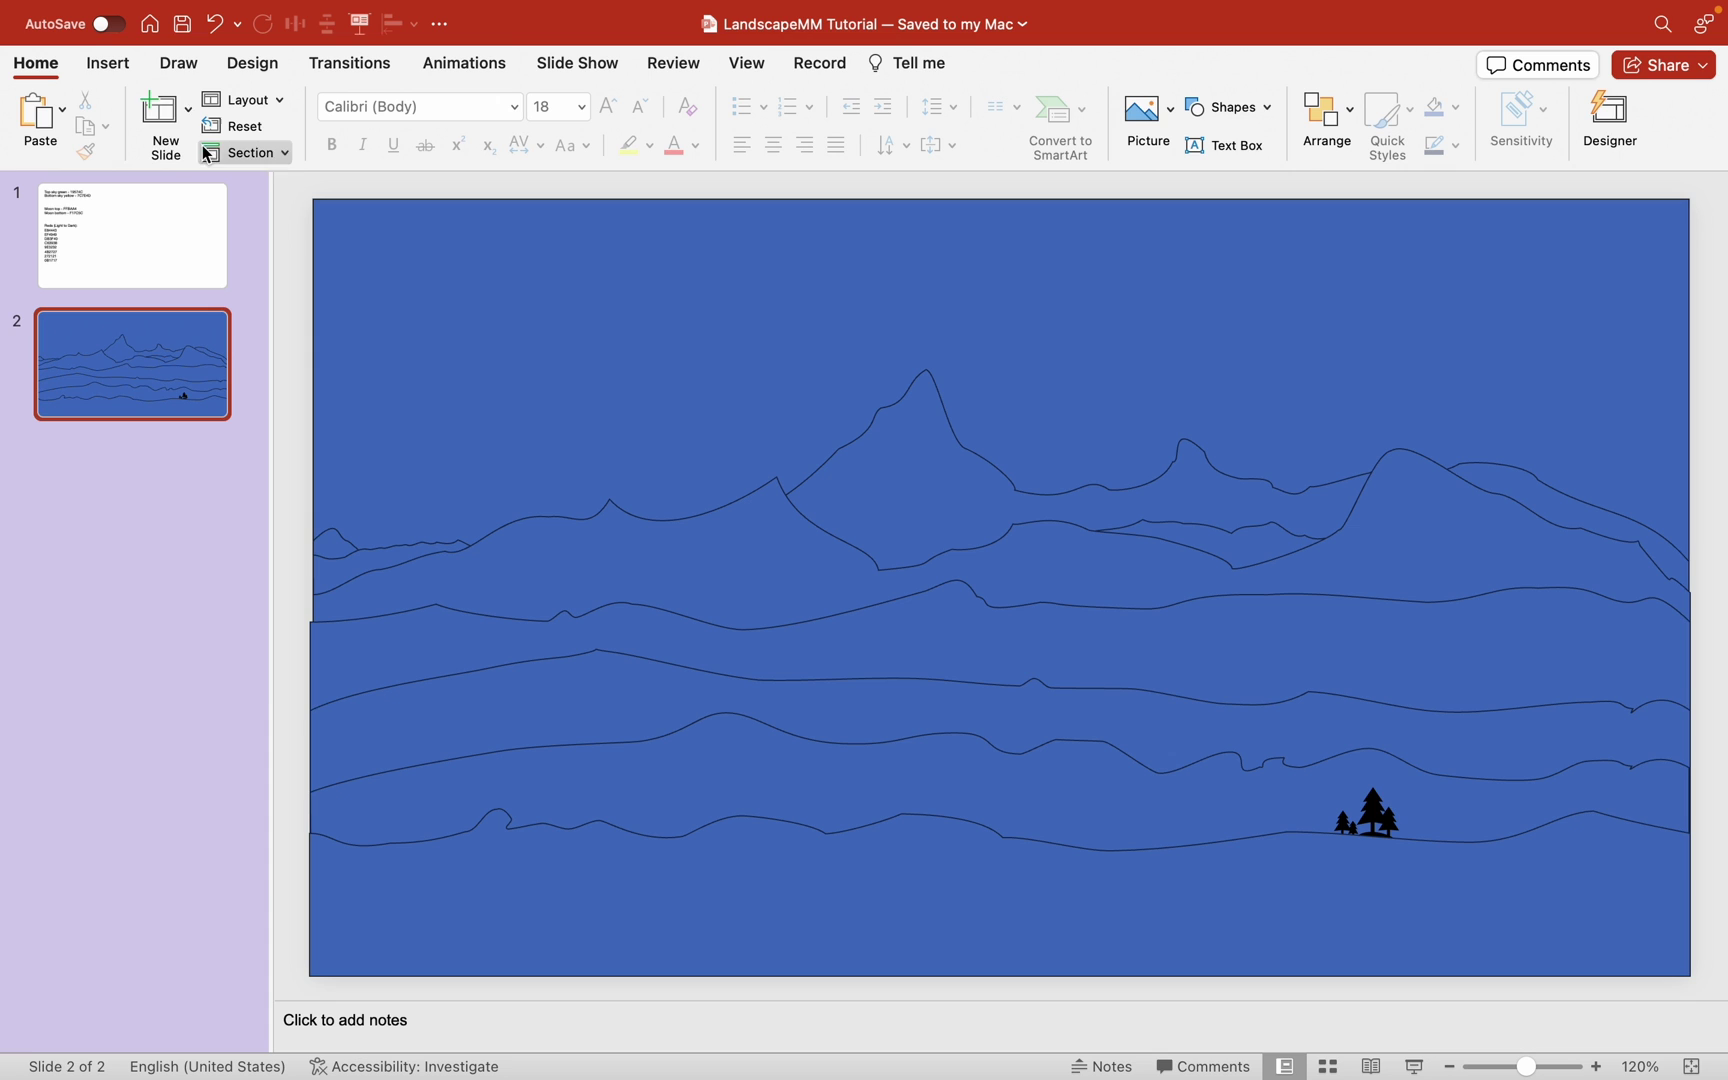
# Step: Delete a tall oval and draw a circle in the upper-left sky instead
pyautogui.click(108, 62)
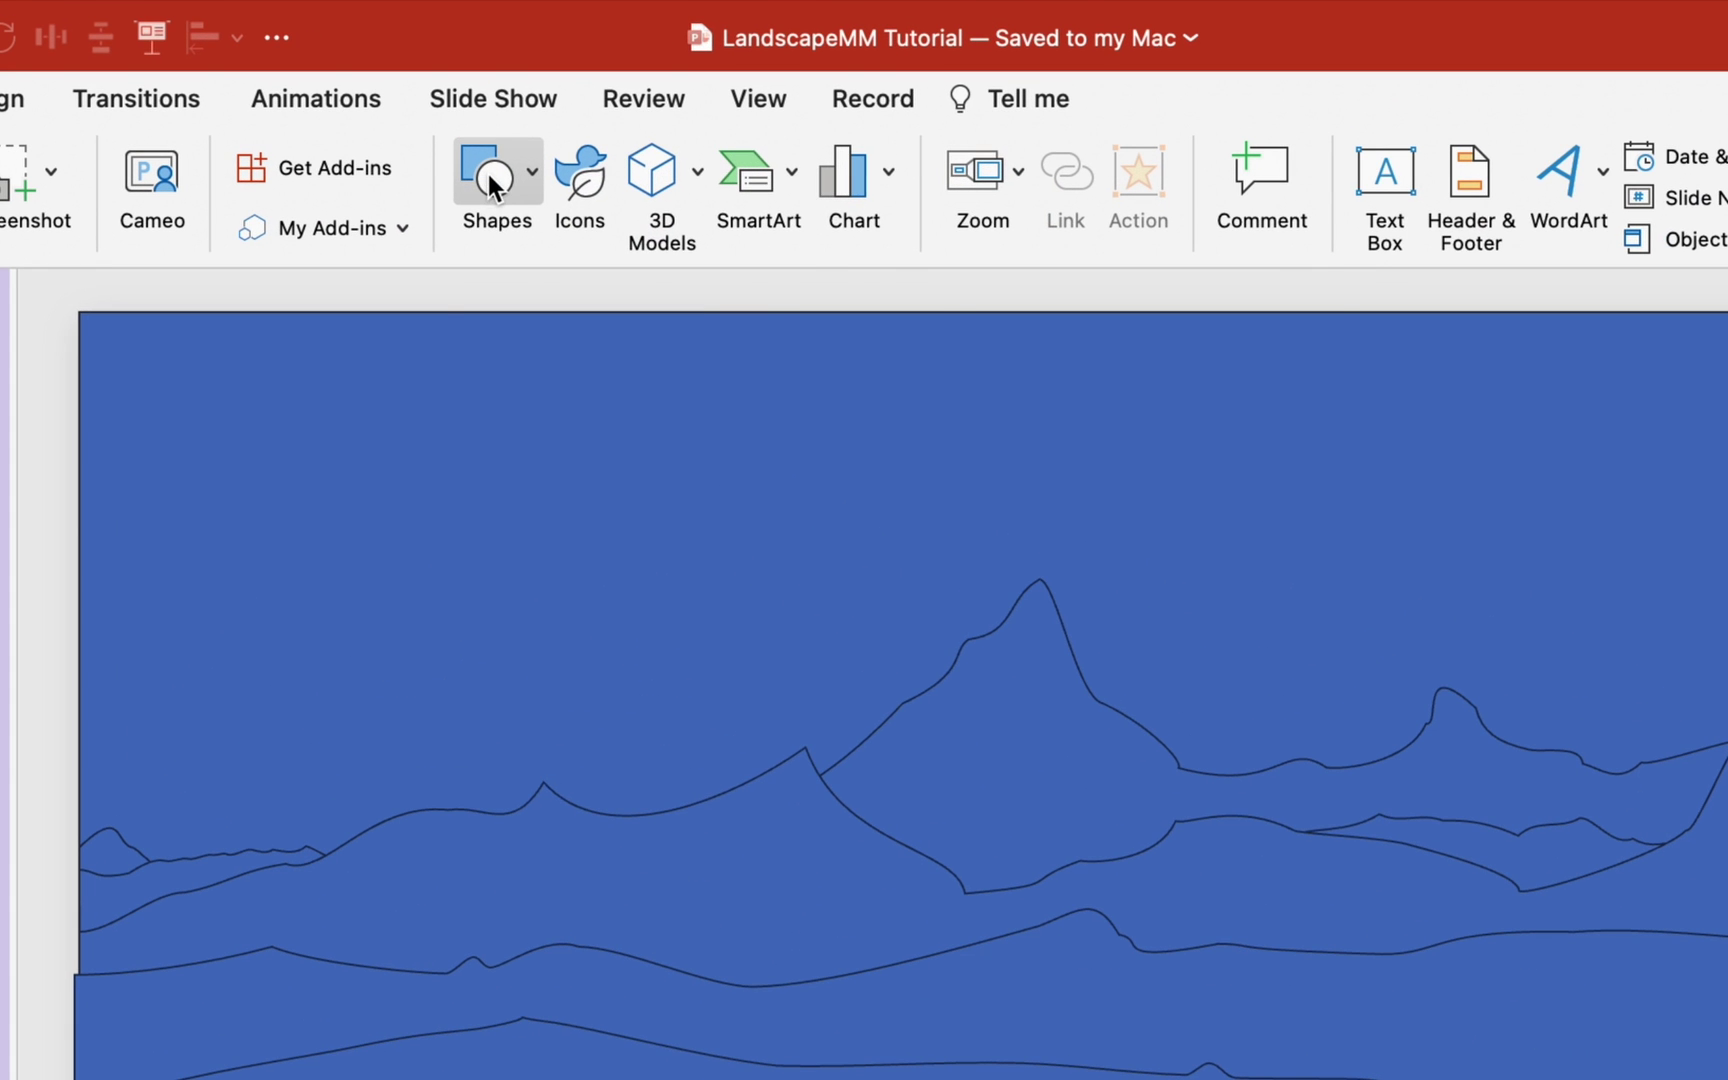
pyautogui.click(488, 175)
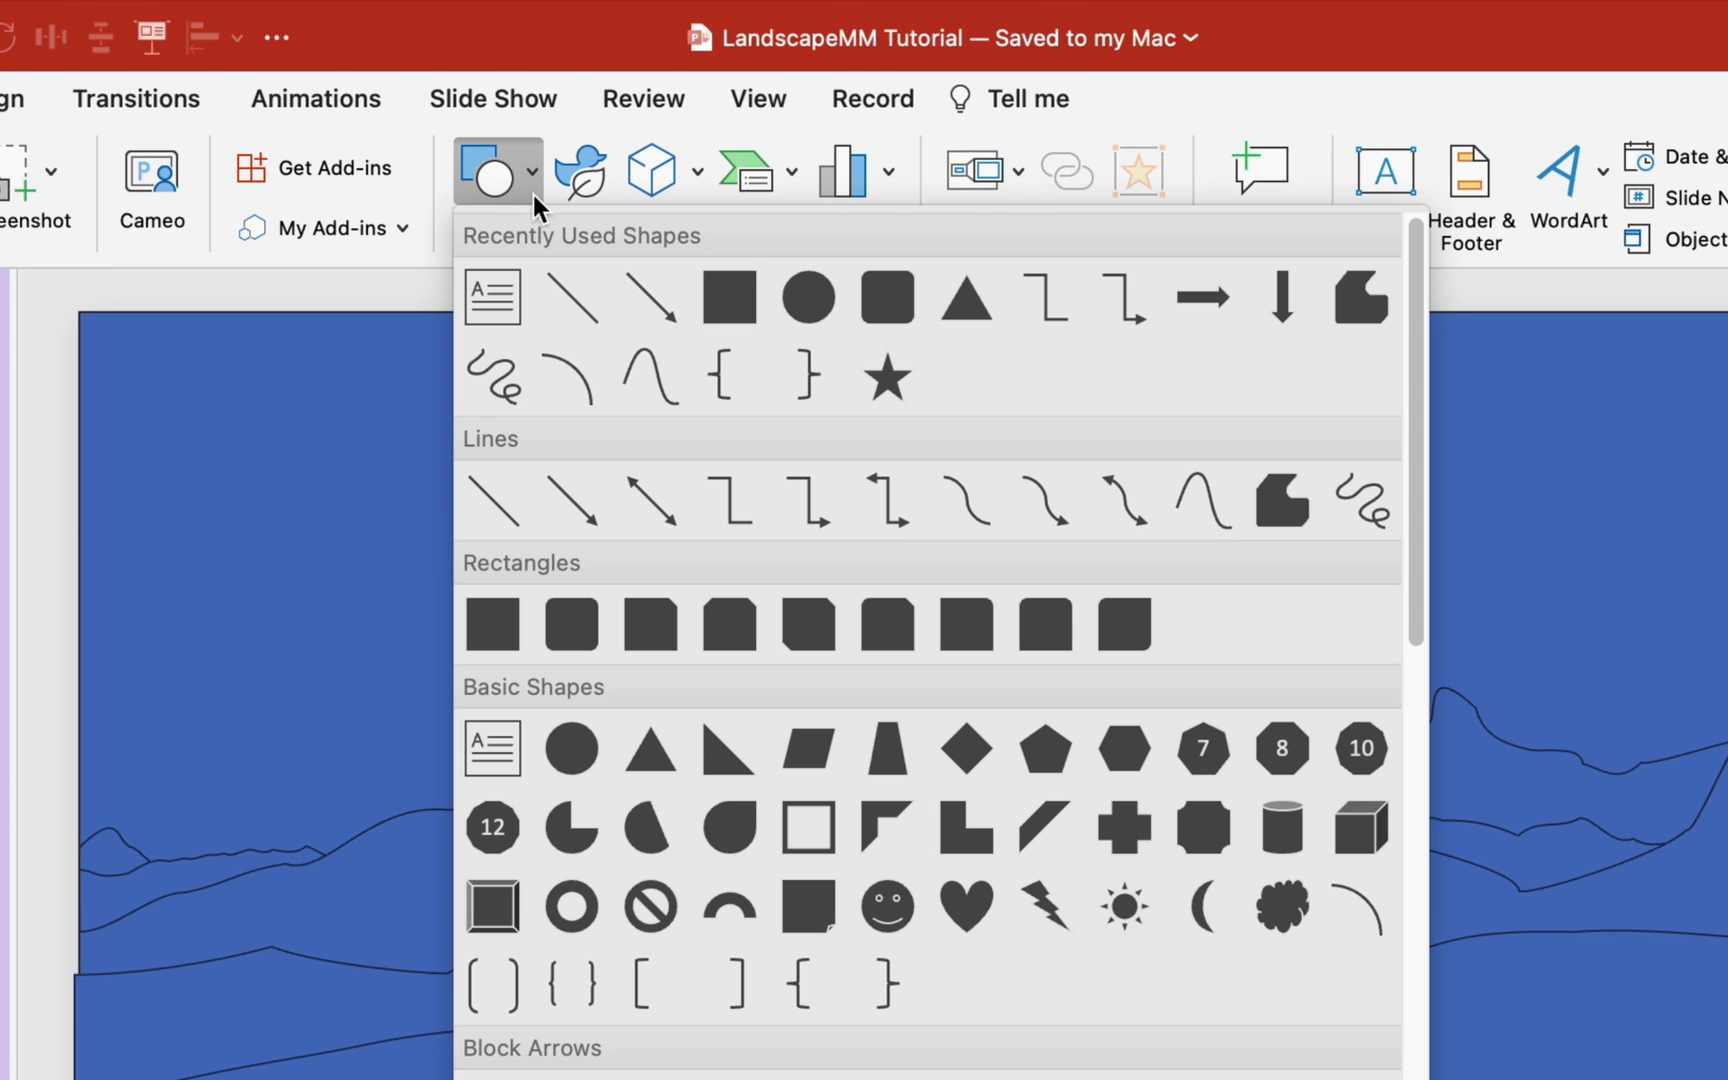
pyautogui.click(811, 304)
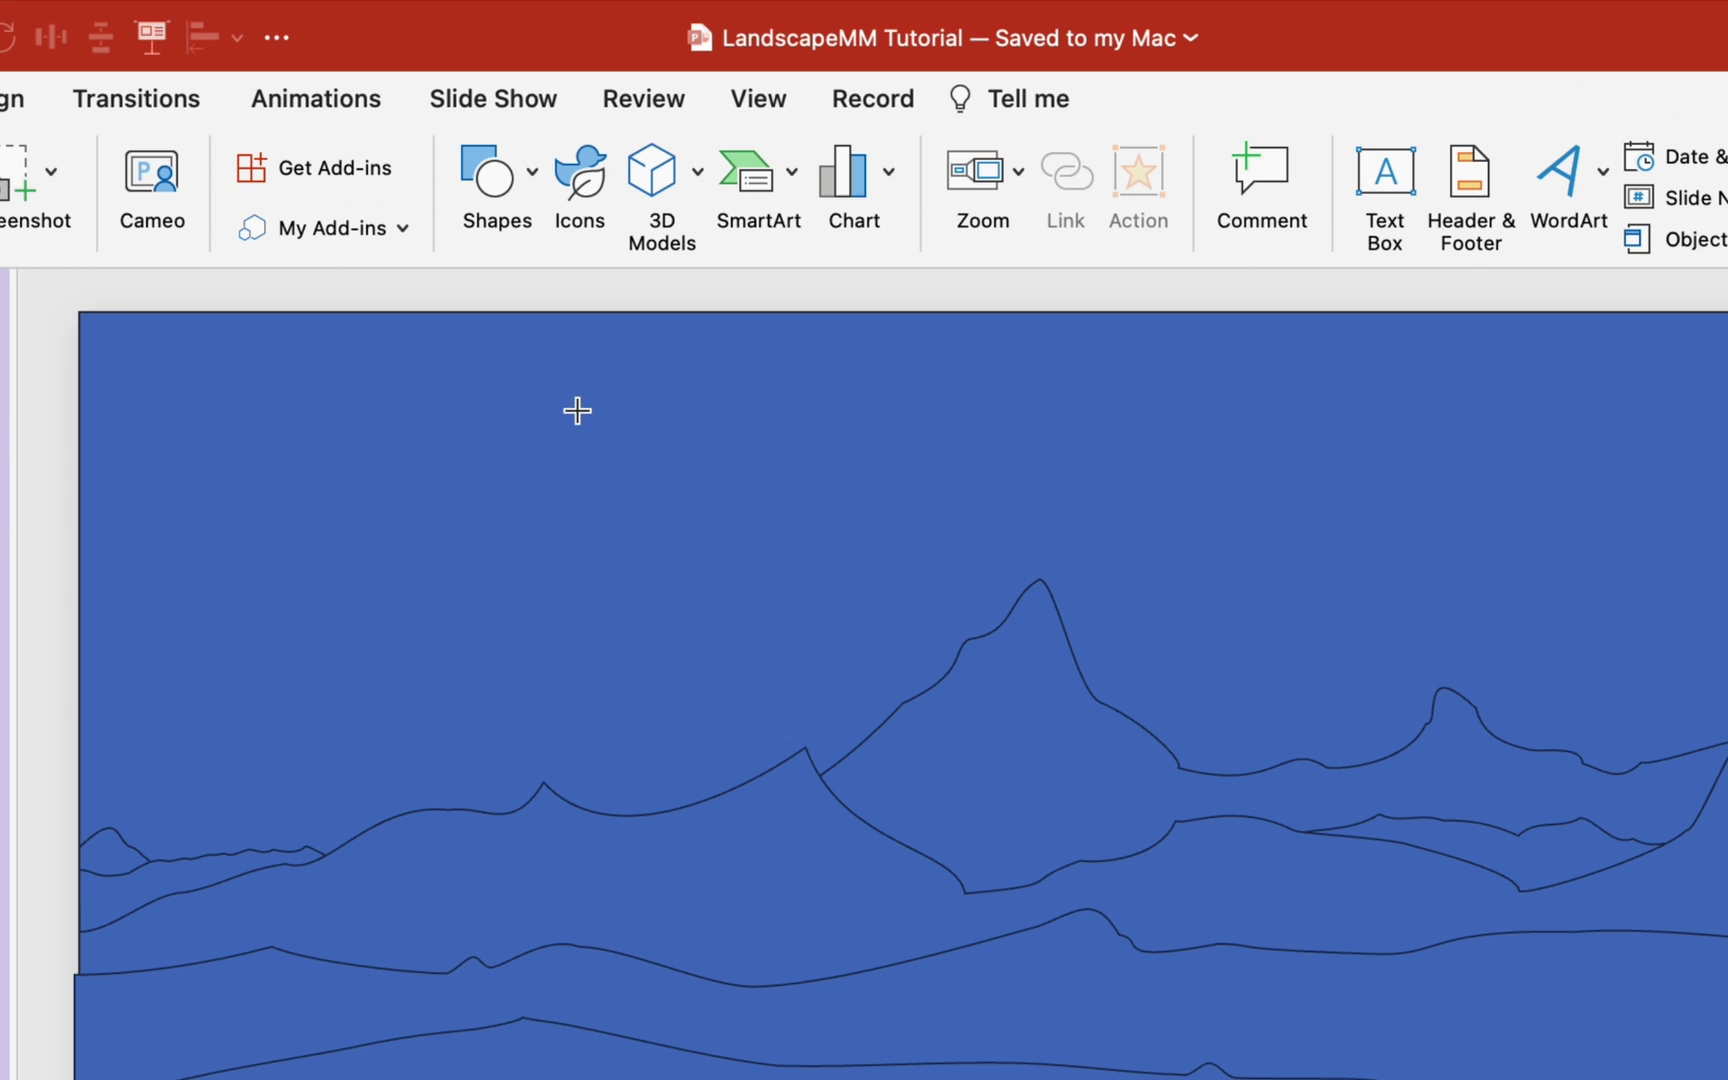
pyautogui.moveTo(559, 392); pyautogui.dragTo(763, 824)
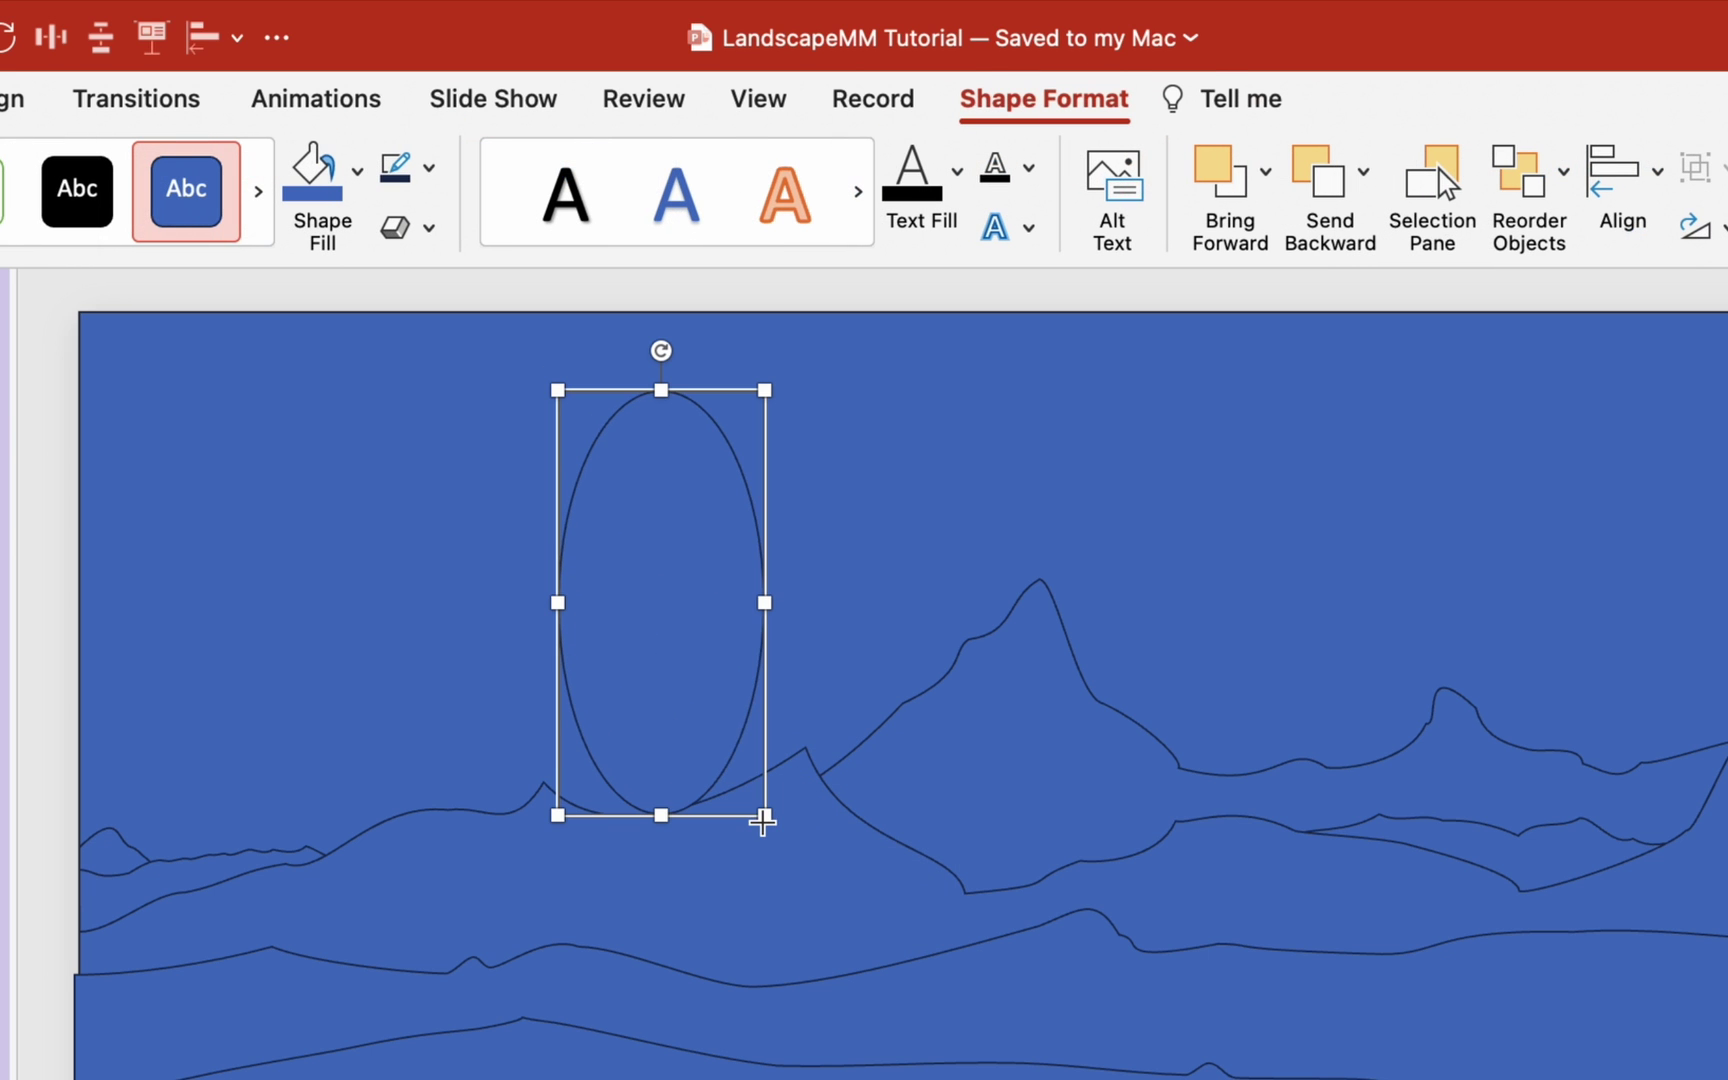
pyautogui.press('Delete')
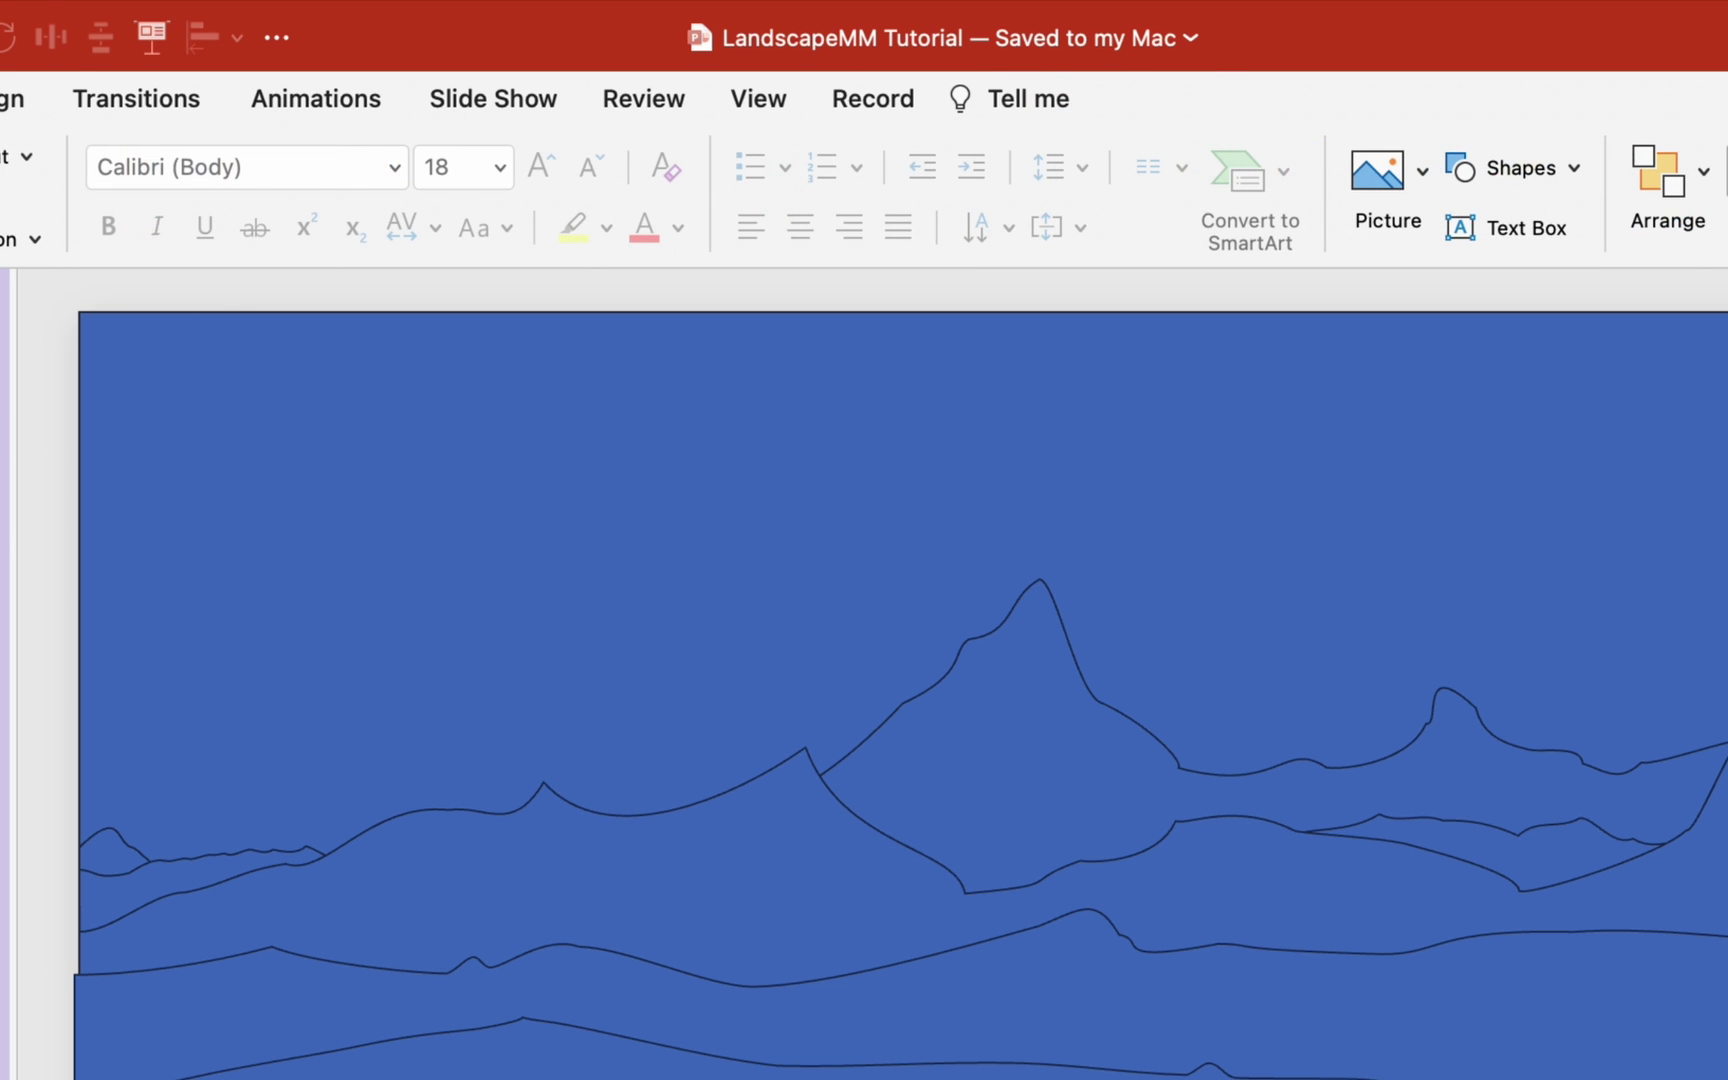
pyautogui.click(495, 162)
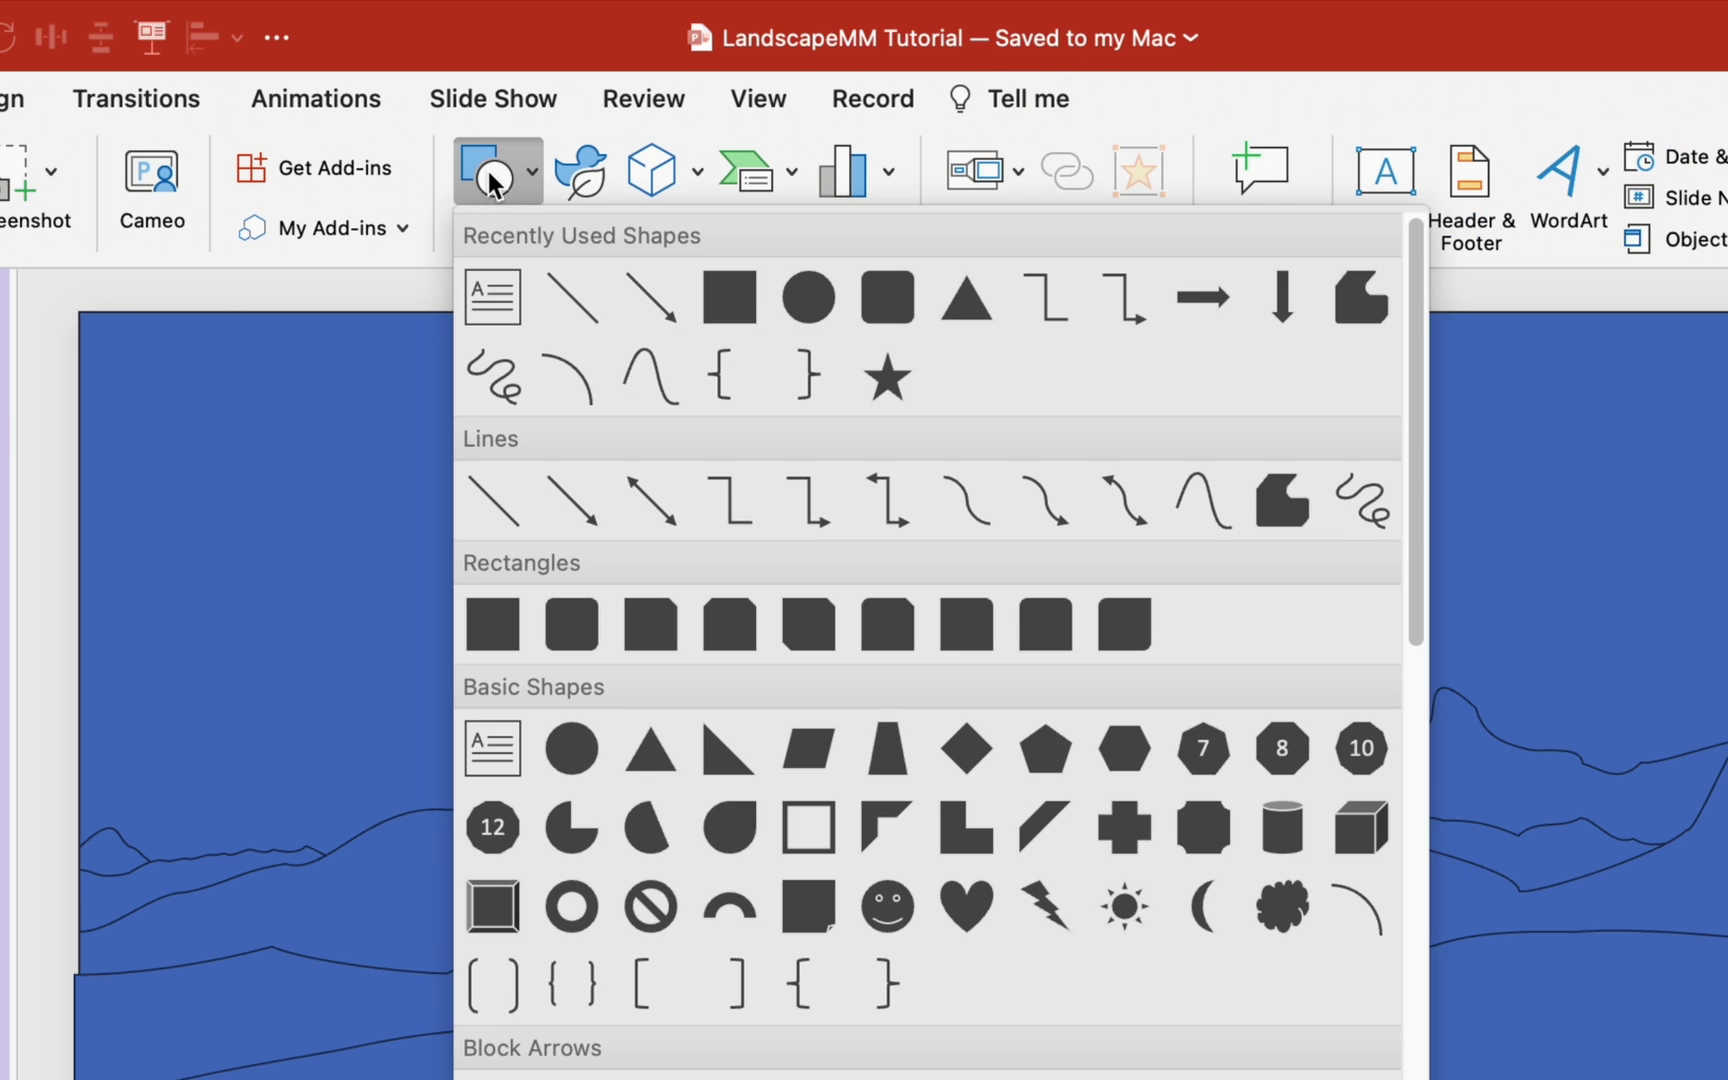
pyautogui.click(809, 296)
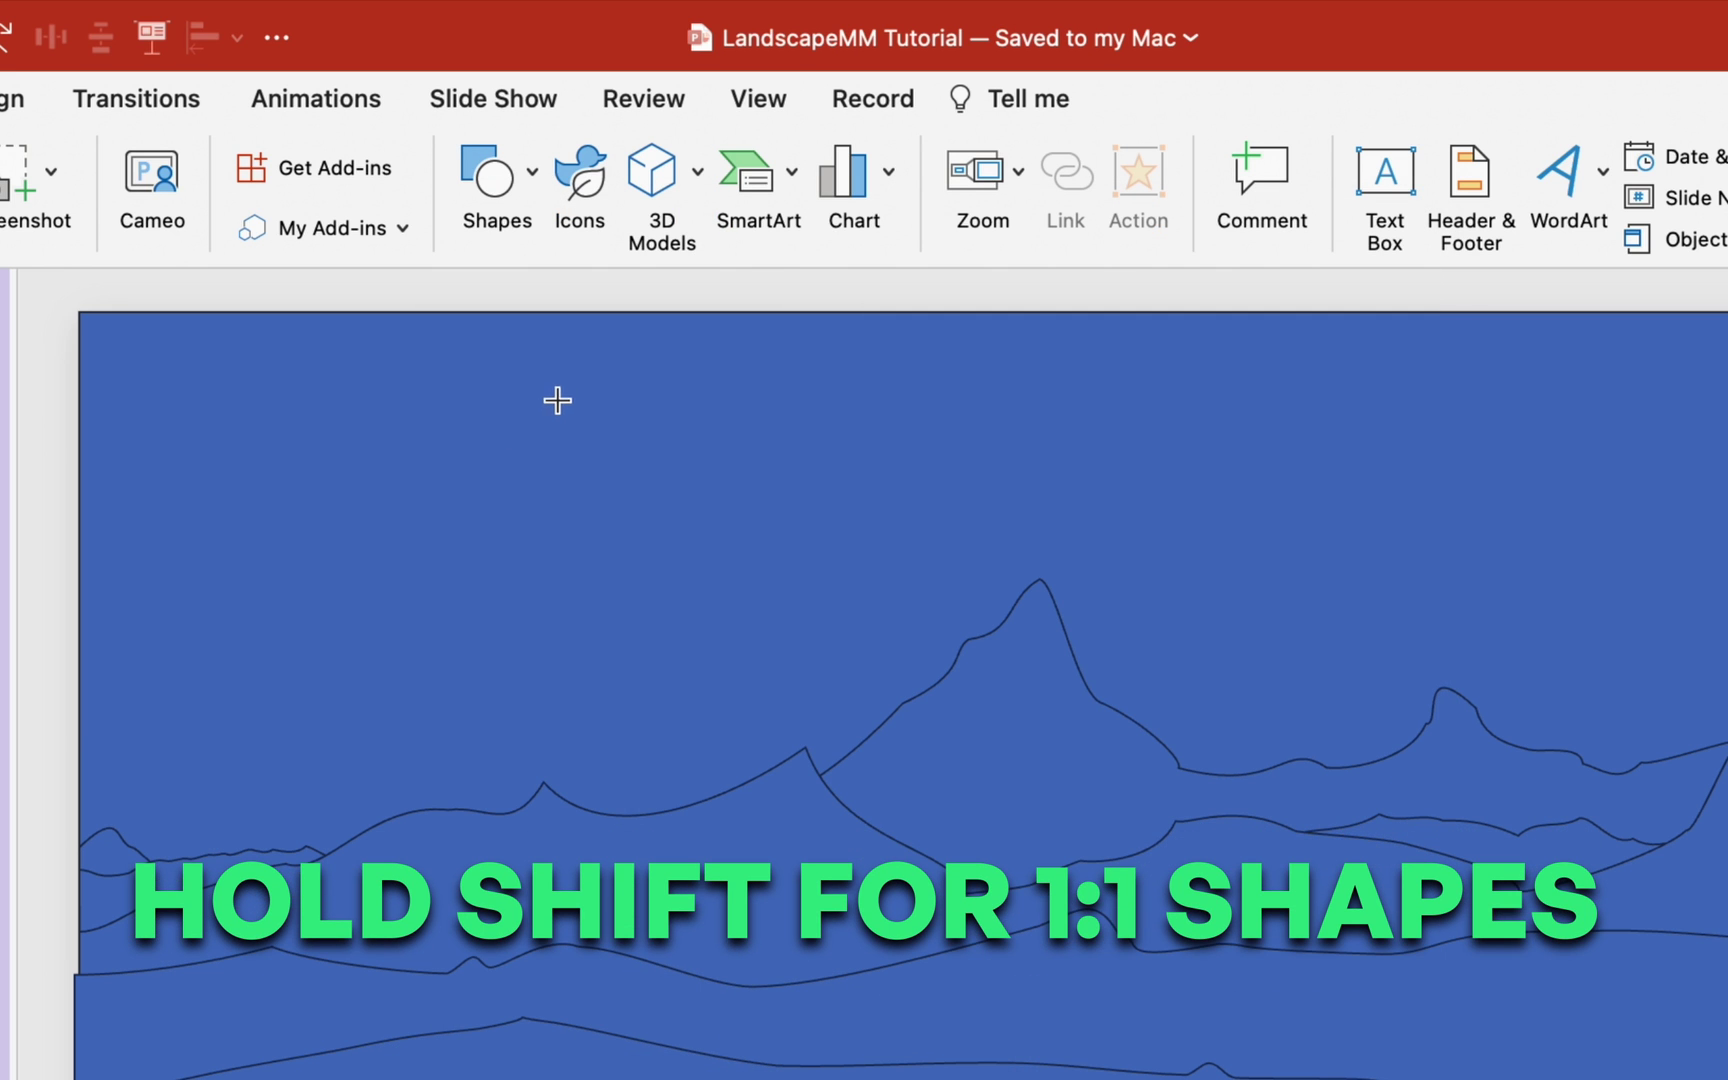
pyautogui.moveTo(546, 394); pyautogui.dragTo(500, 386)
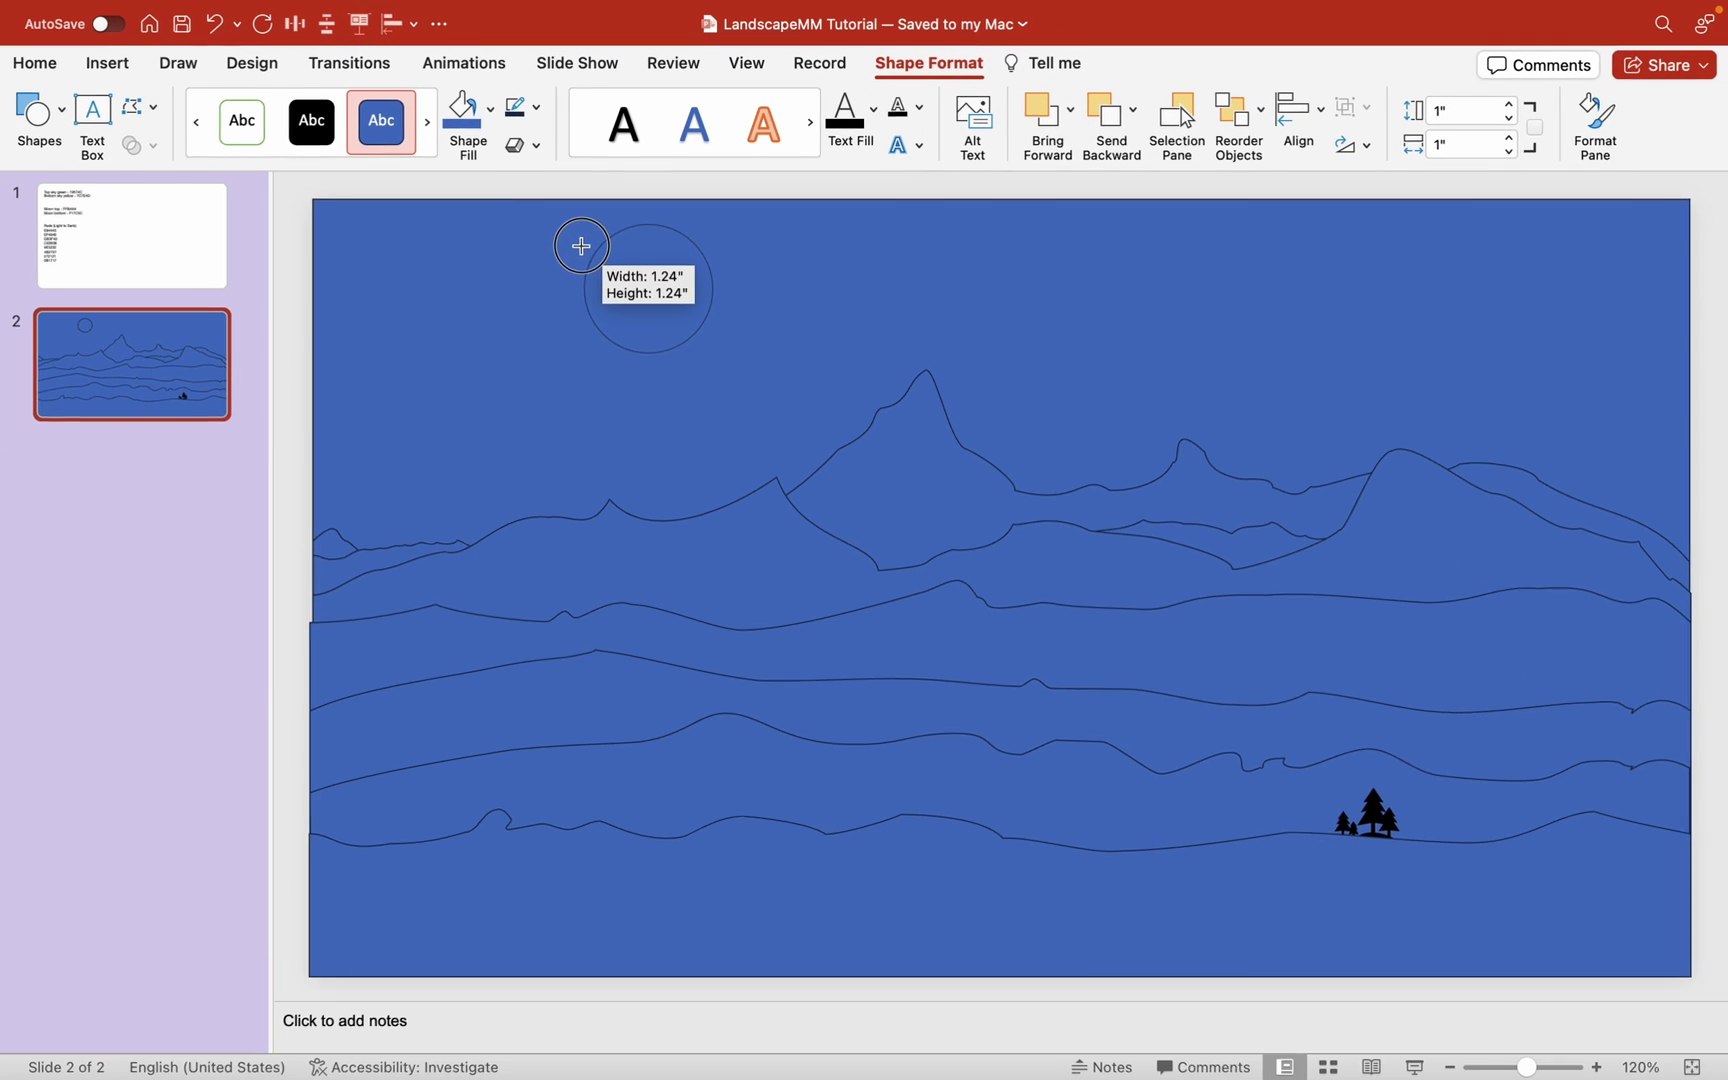
# Step: Enlarge the circle proportionally to about 2.88" and place it over the left mountains
pyautogui.moveTo(582, 246); pyautogui.dragTo(555, 227)
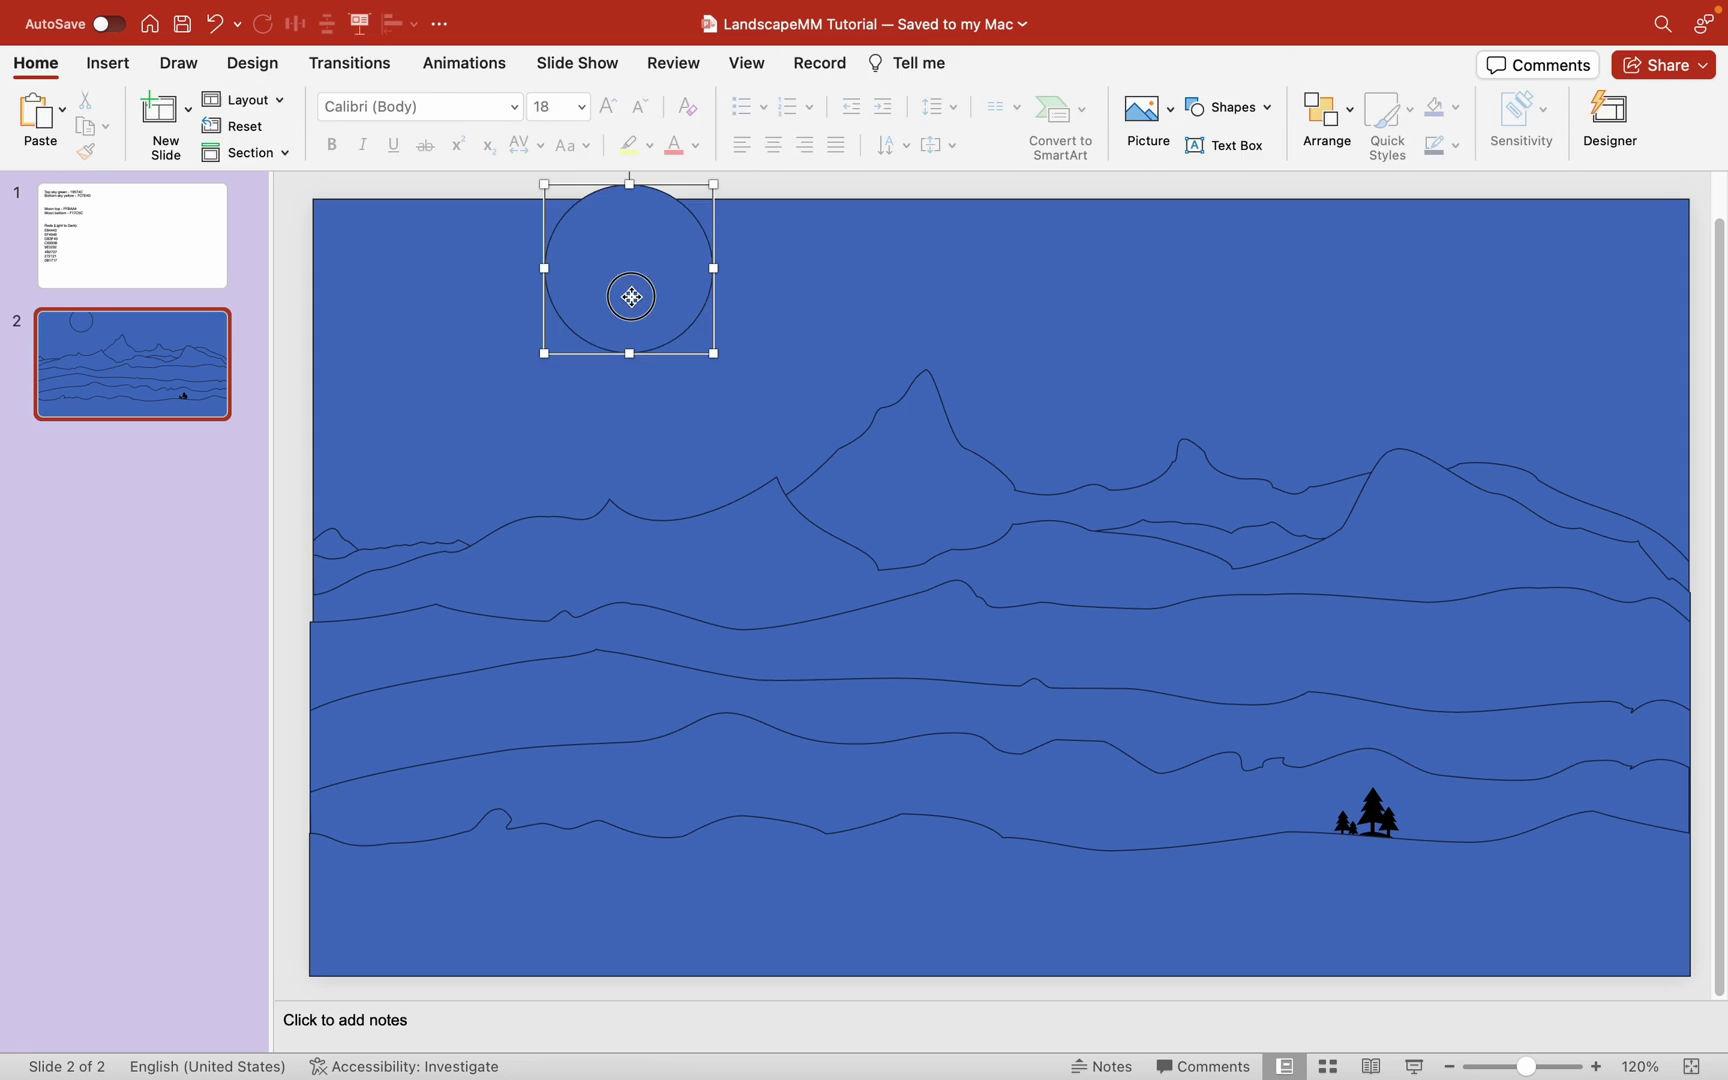
pyautogui.moveTo(630, 297)
pyautogui.mouseDown()
pyautogui.moveTo(678, 355)
pyautogui.moveTo(675, 337)
pyautogui.mouseUp()
pyautogui.click(837, 325)
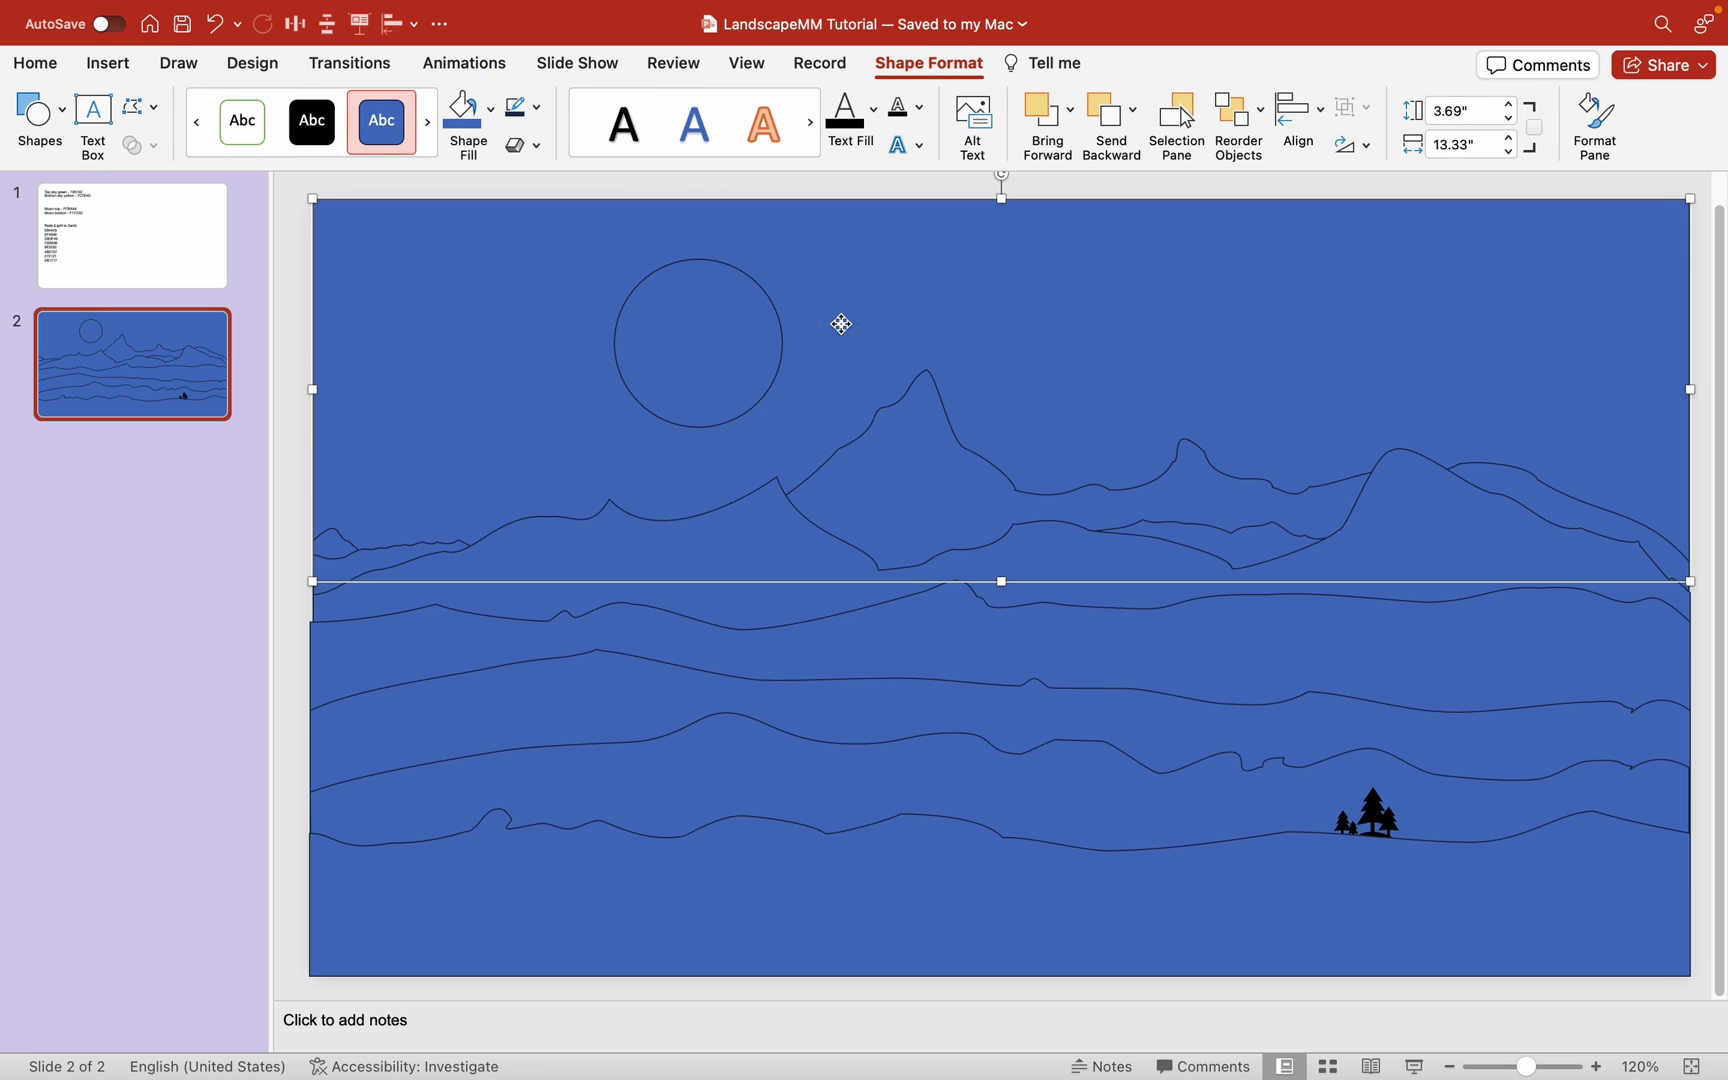
pyautogui.click(766, 319)
pyautogui.doubleClick(787, 427)
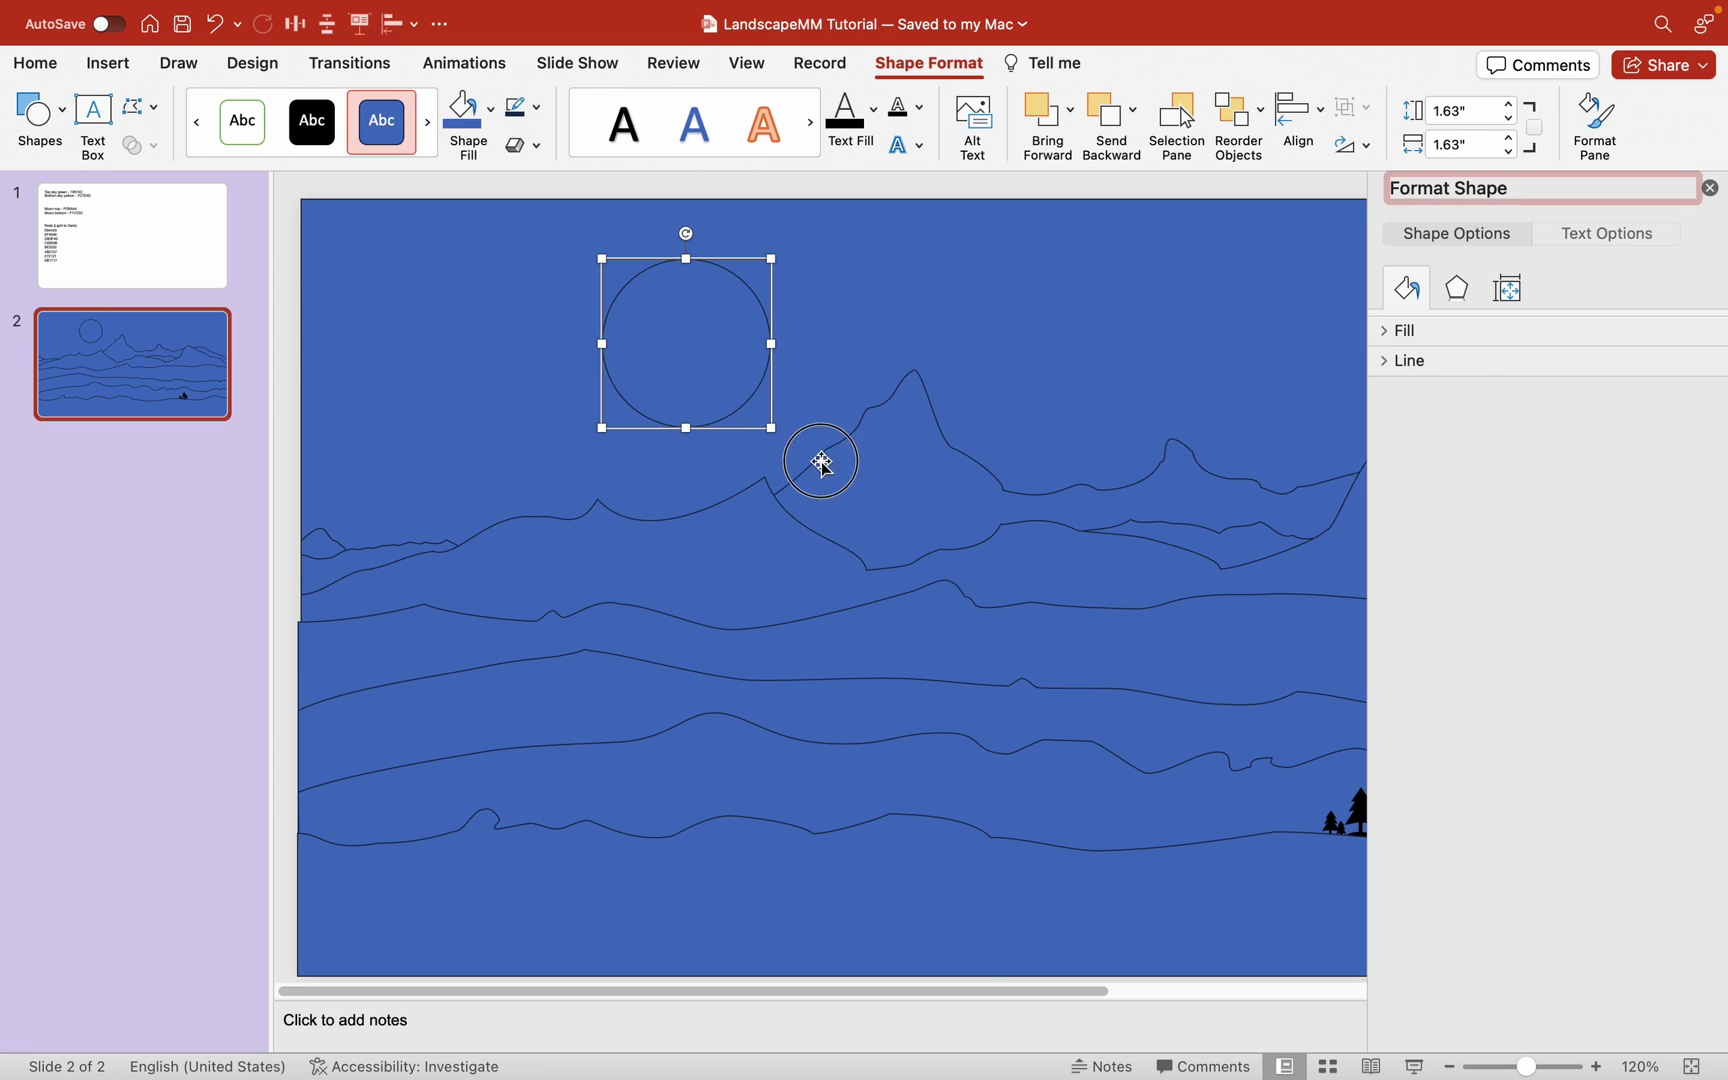
pyautogui.click(718, 326)
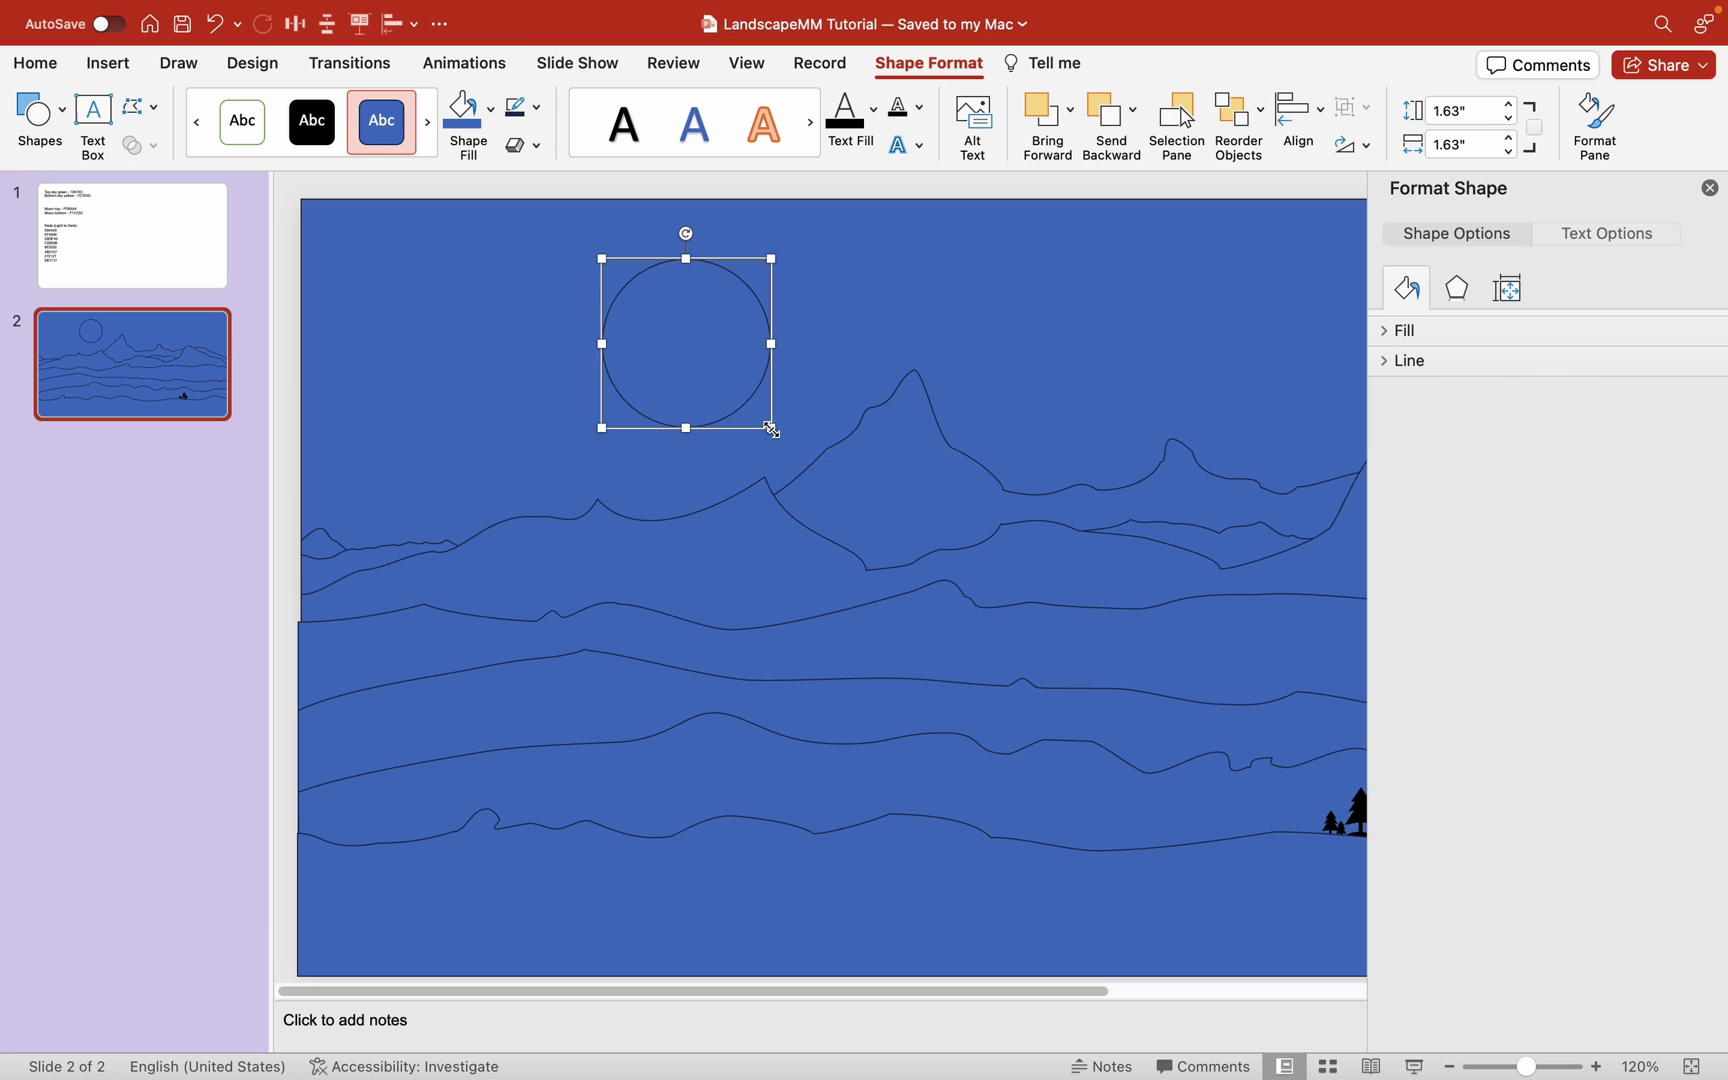
pyautogui.moveTo(771, 429)
pyautogui.mouseDown()
pyautogui.moveTo(817, 657)
pyautogui.moveTo(848, 520)
pyautogui.mouseUp()
pyautogui.press('super+z')
pyautogui.moveTo(771, 429)
pyautogui.mouseDown()
pyautogui.moveTo(925, 539)
pyautogui.moveTo(905, 524)
pyautogui.mouseUp()
pyautogui.click(1710, 188)
pyautogui.moveTo(770, 364)
pyautogui.mouseDown()
pyautogui.moveTo(796, 325)
pyautogui.moveTo(855, 329)
pyautogui.moveTo(779, 332)
pyautogui.mouseUp()
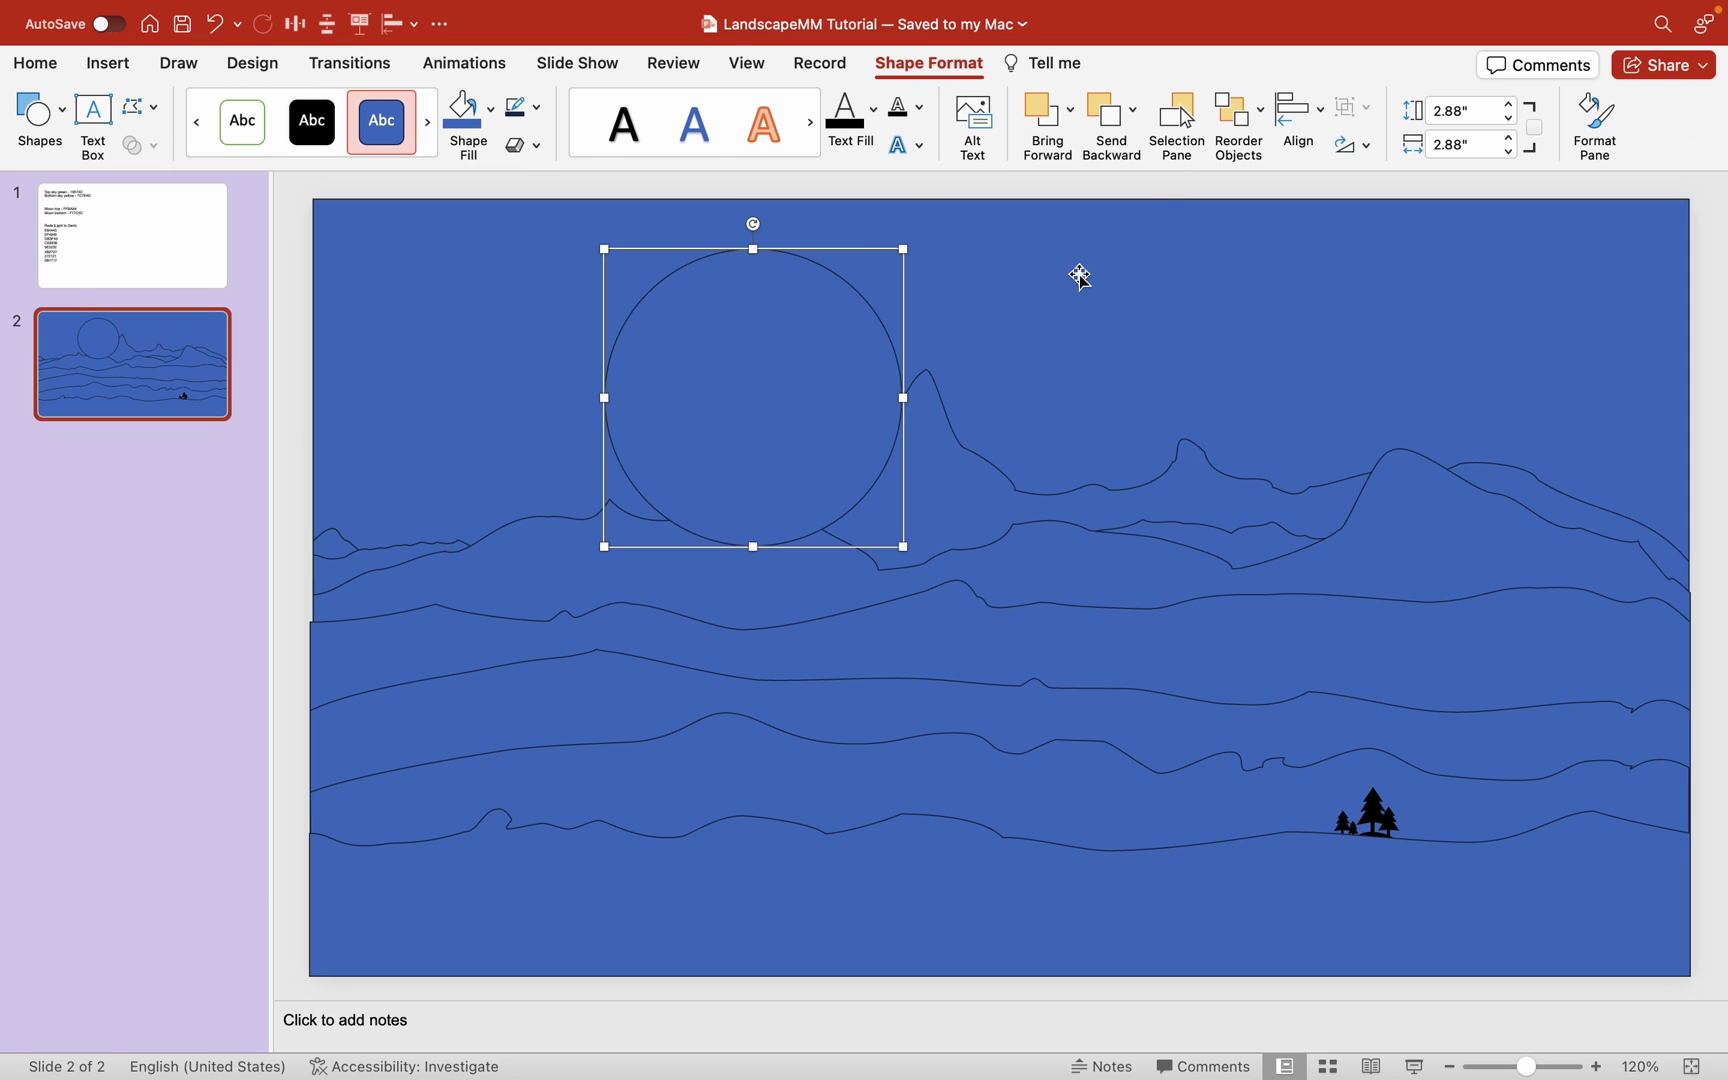
# Step: In the Selection Pane, move Oval 16 just above Rectangle 12, behind the mountains
pyautogui.click(1180, 119)
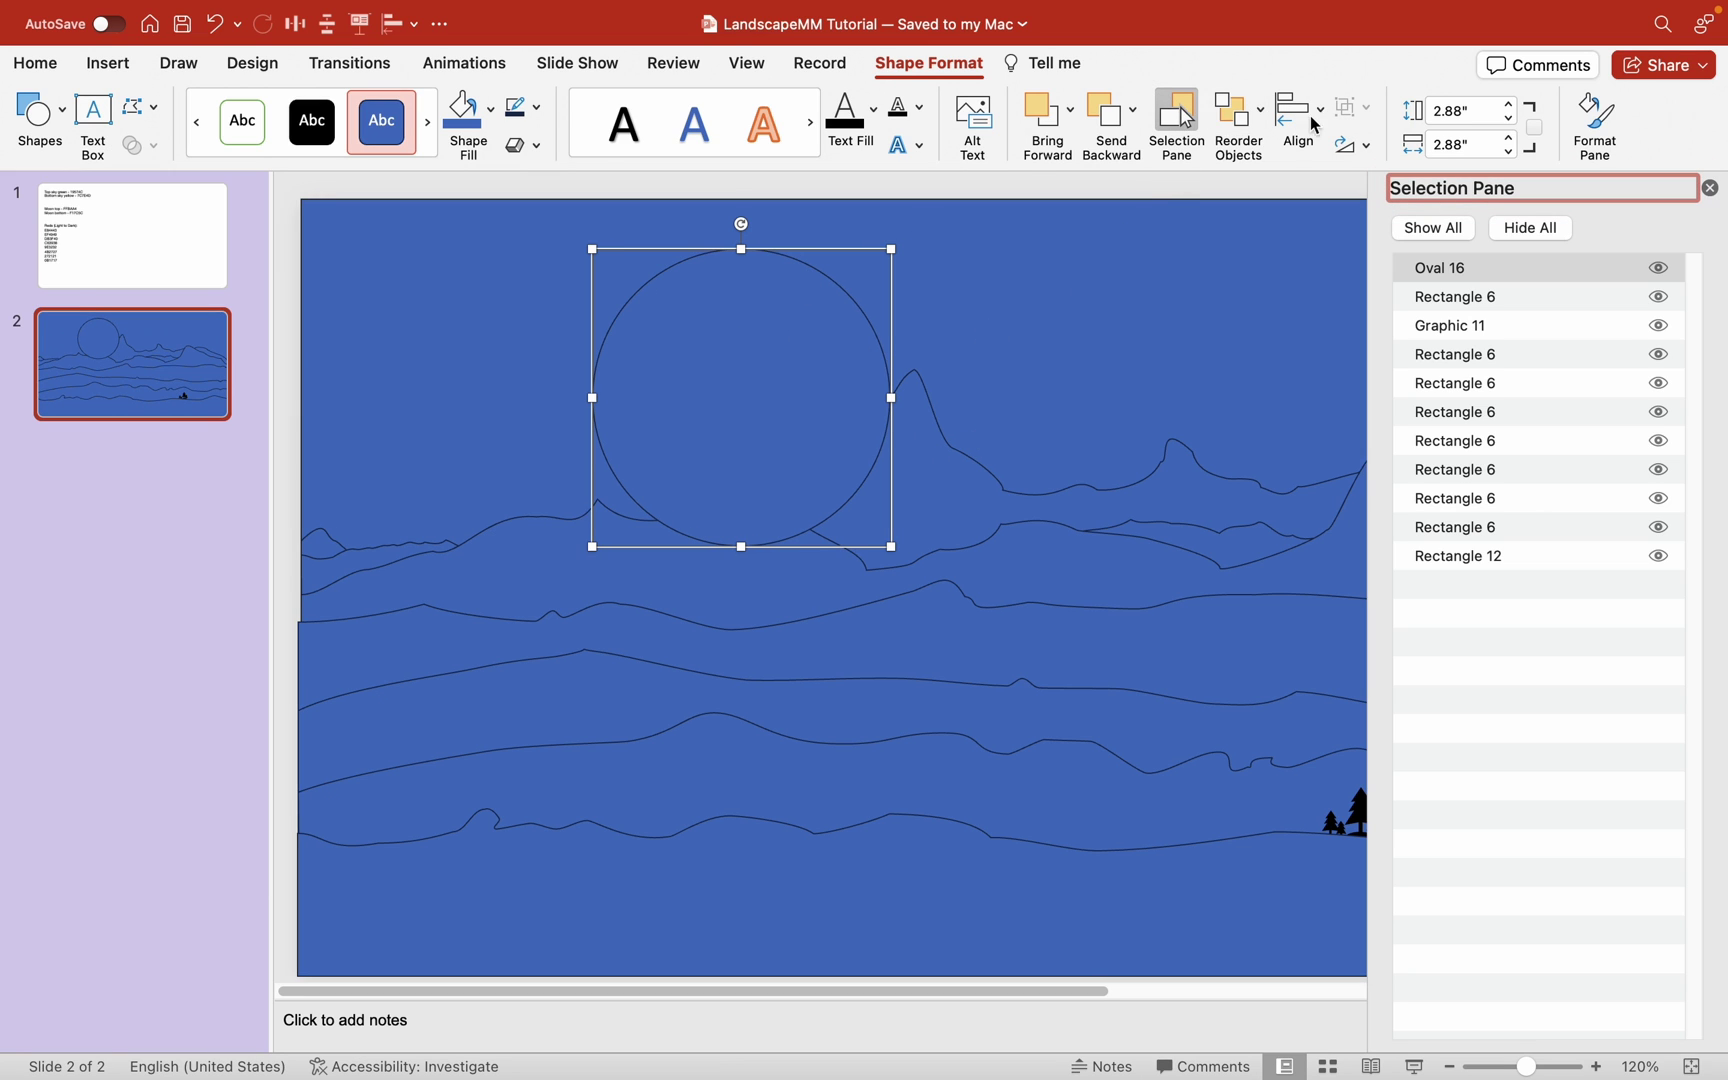
pyautogui.click(1468, 276)
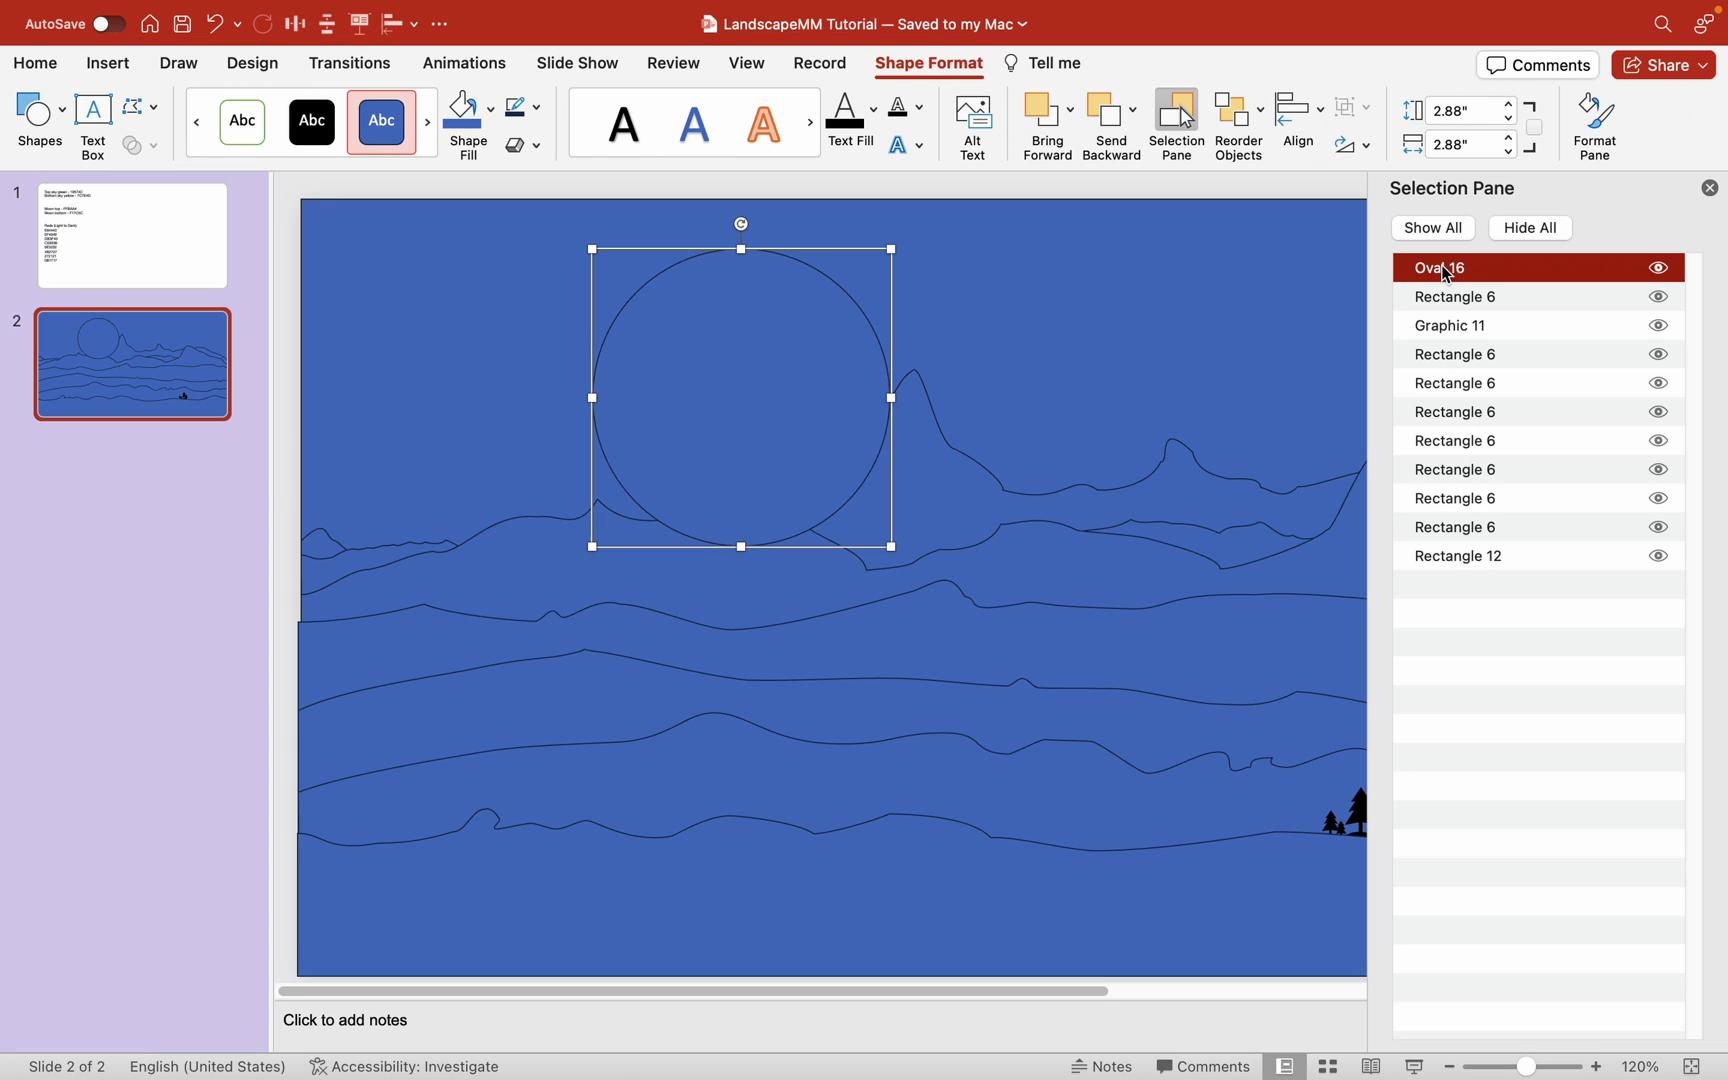
pyautogui.moveTo(1449, 274); pyautogui.dragTo(1507, 566)
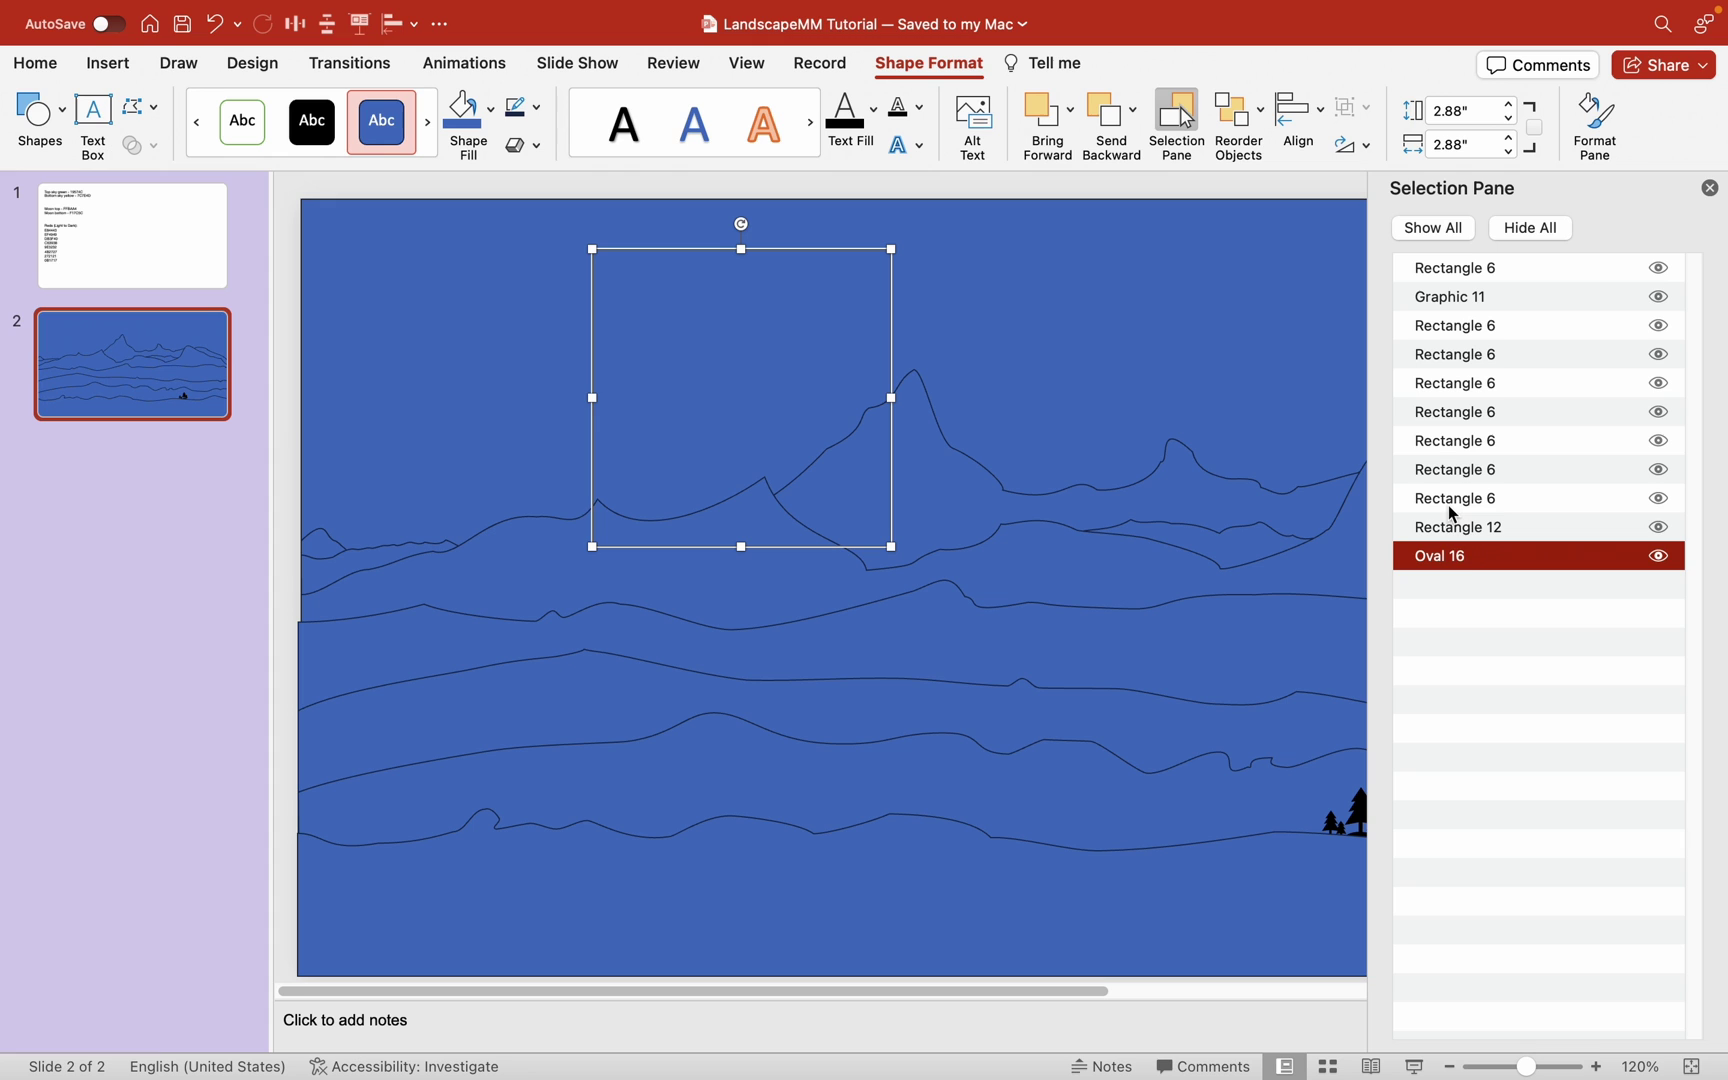
pyautogui.moveTo(1469, 556); pyautogui.dragTo(1470, 529)
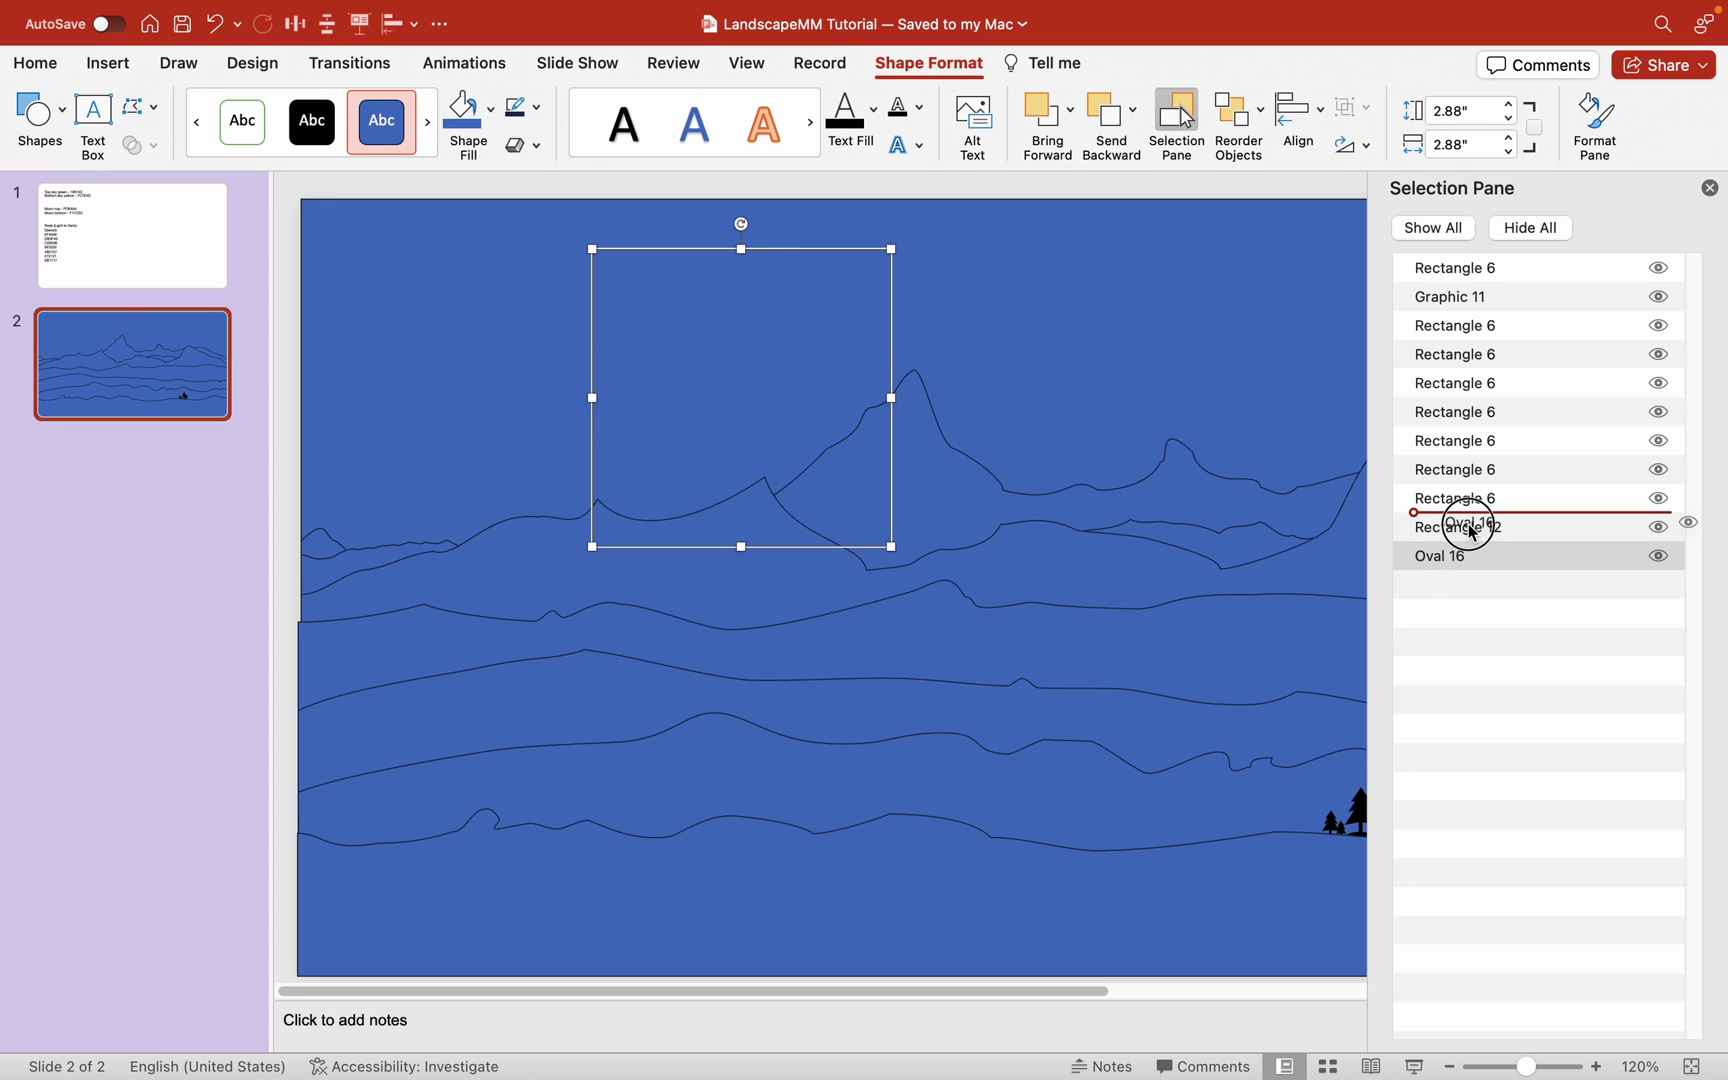
pyautogui.click(1712, 188)
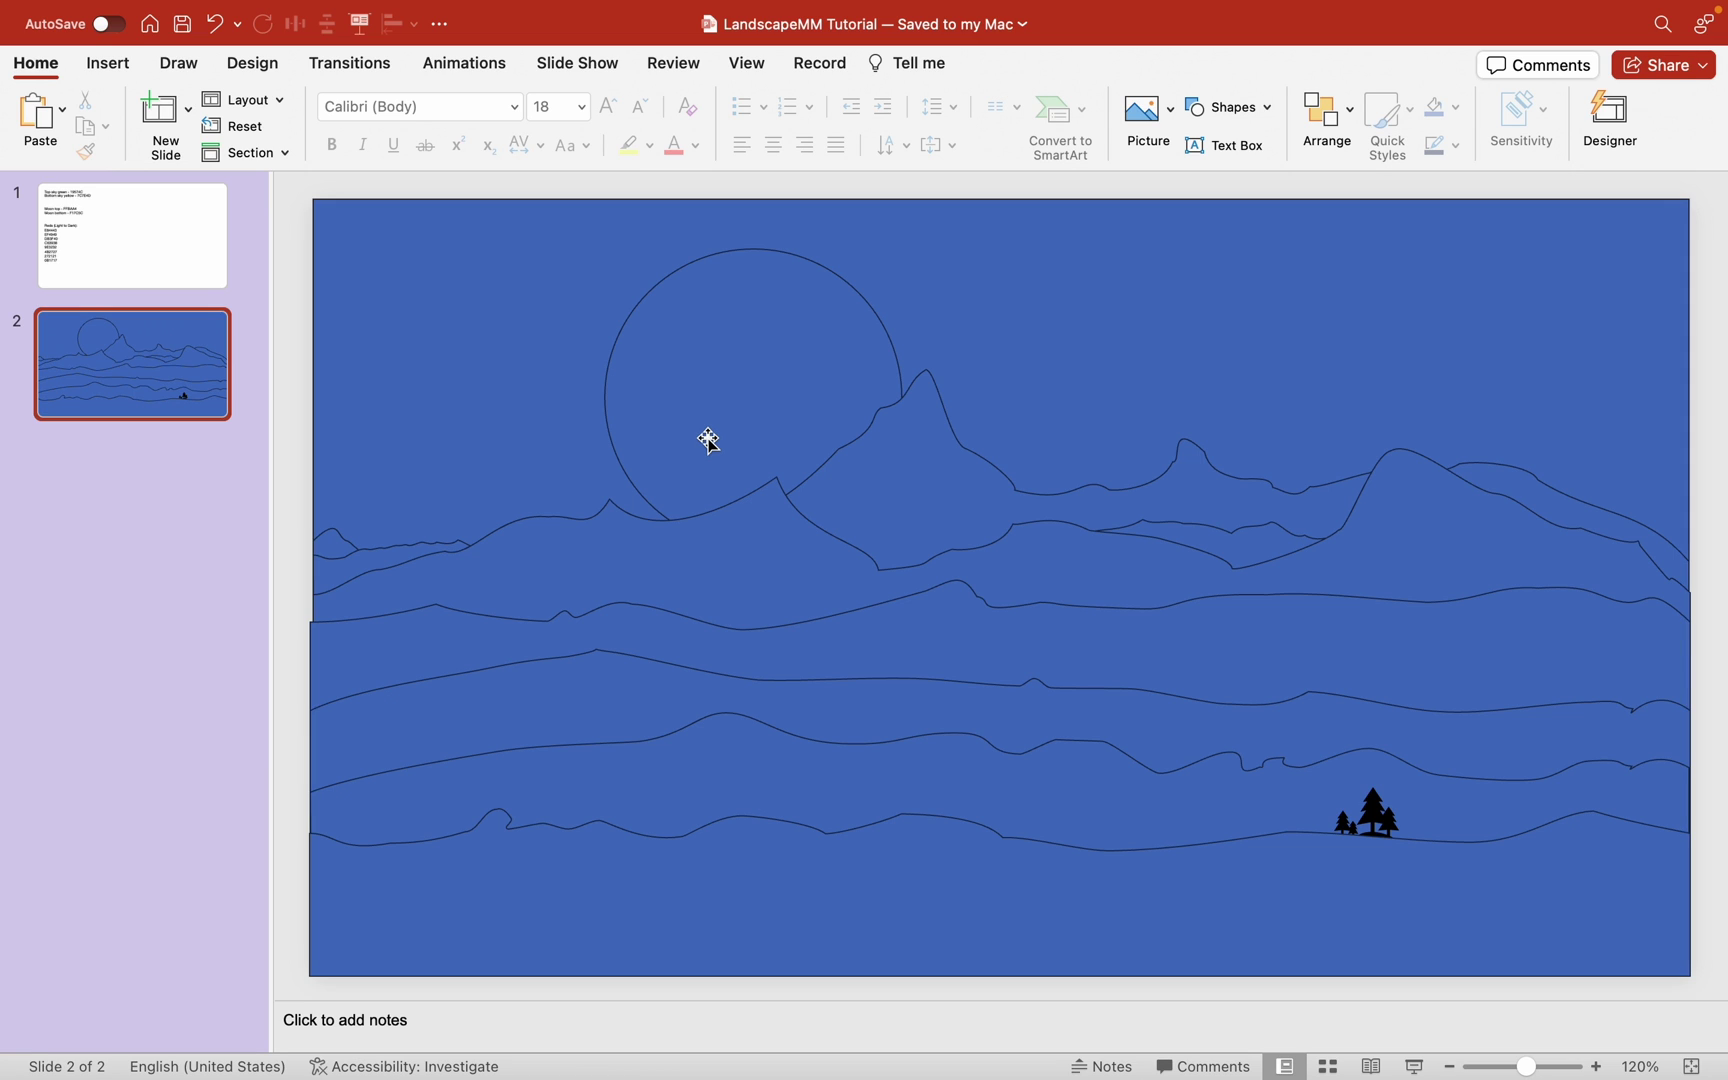
pyautogui.click(188, 249)
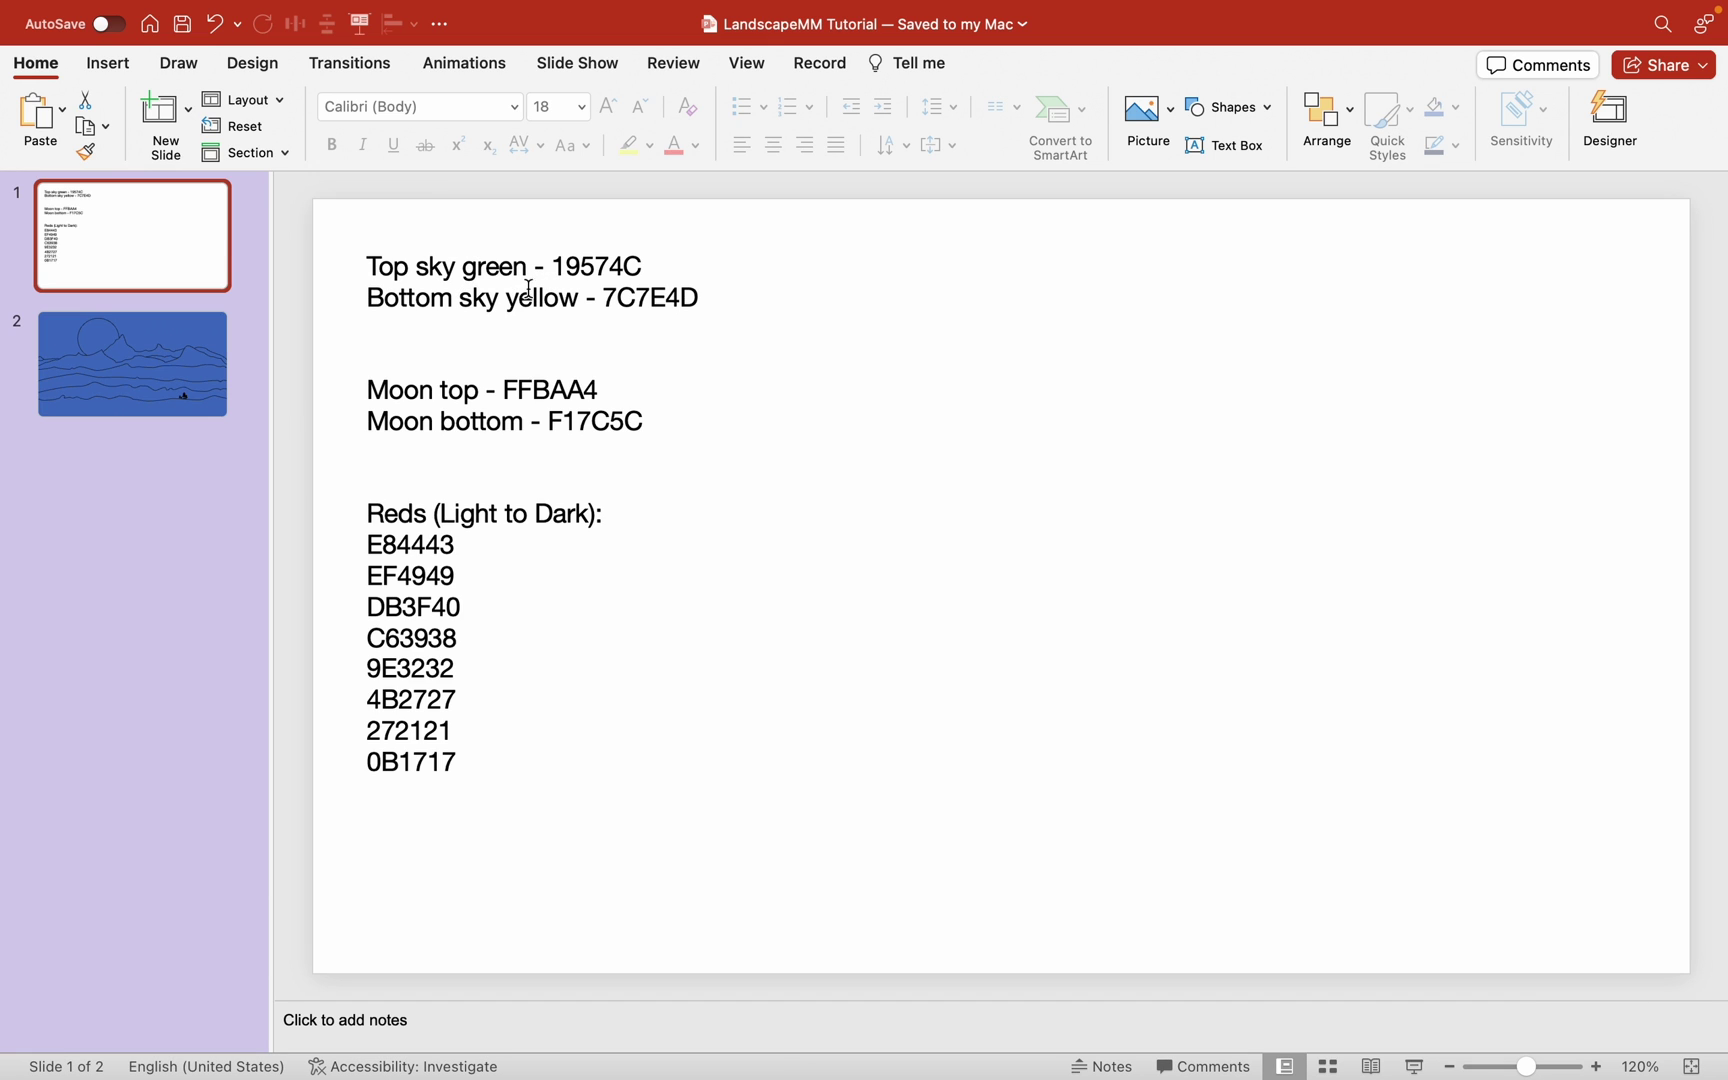
pyautogui.moveTo(555, 265); pyautogui.dragTo(637, 264)
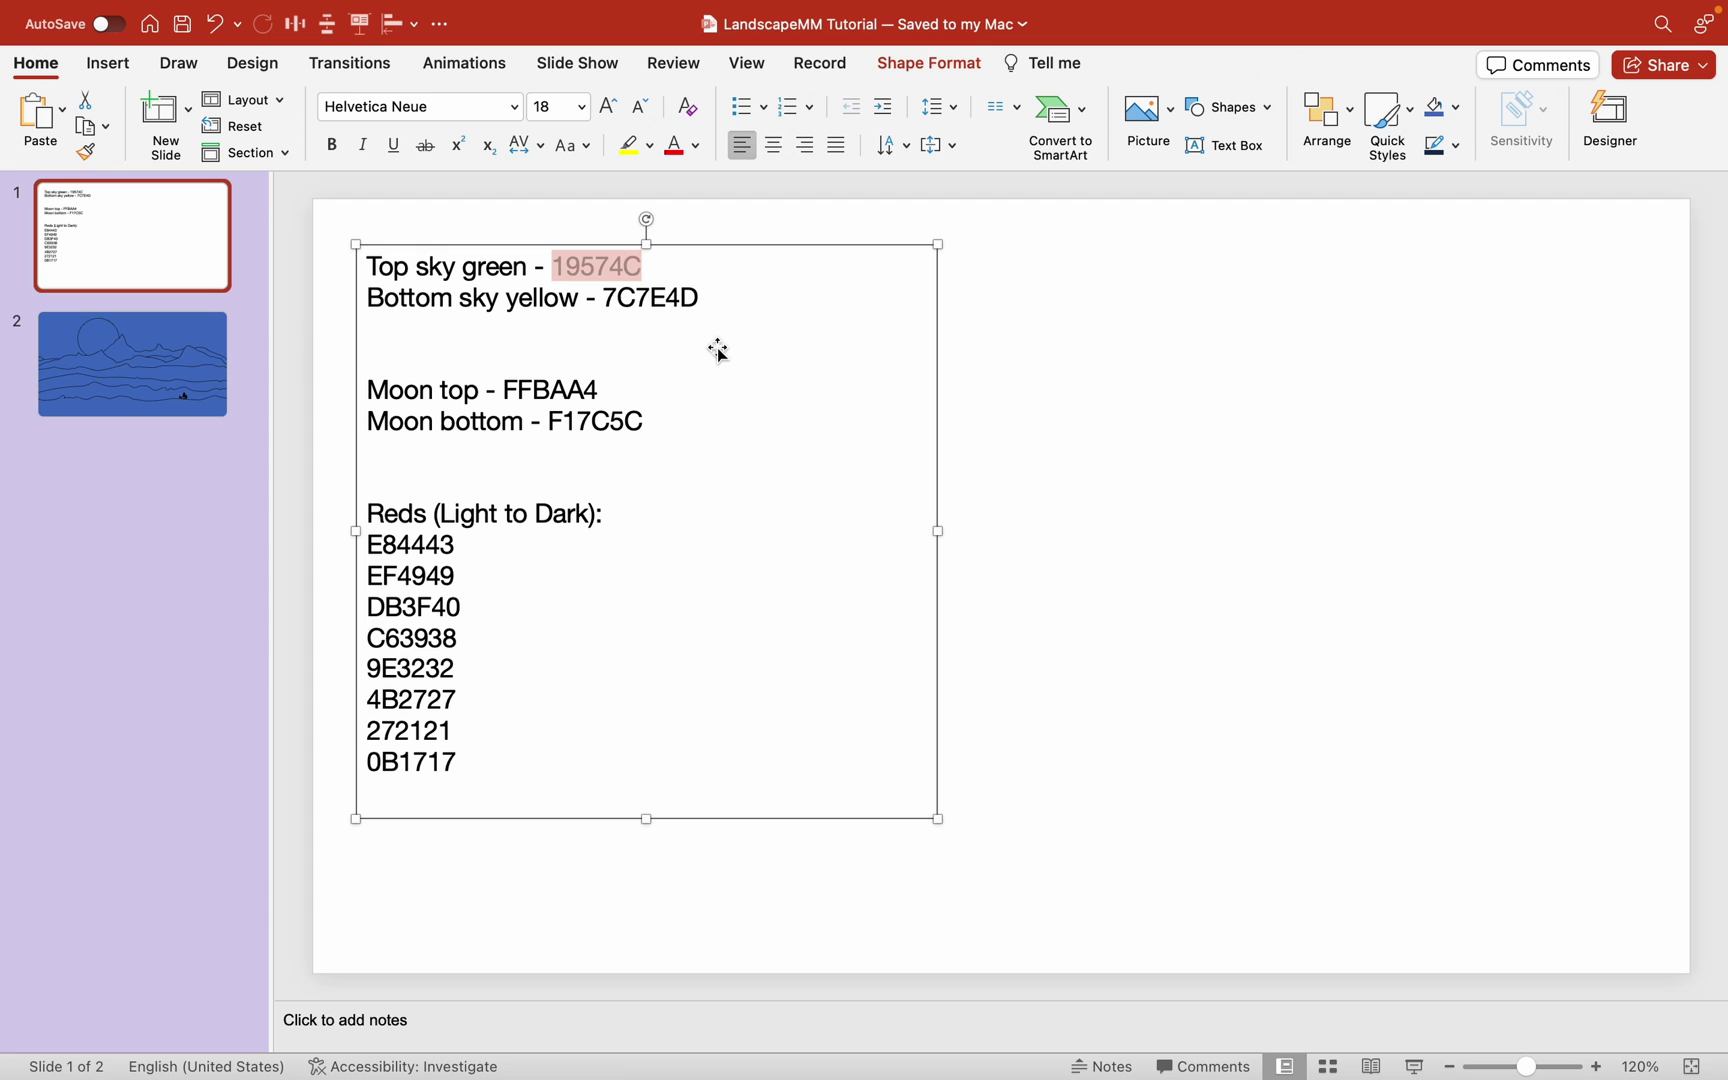
pyautogui.click(289, 322)
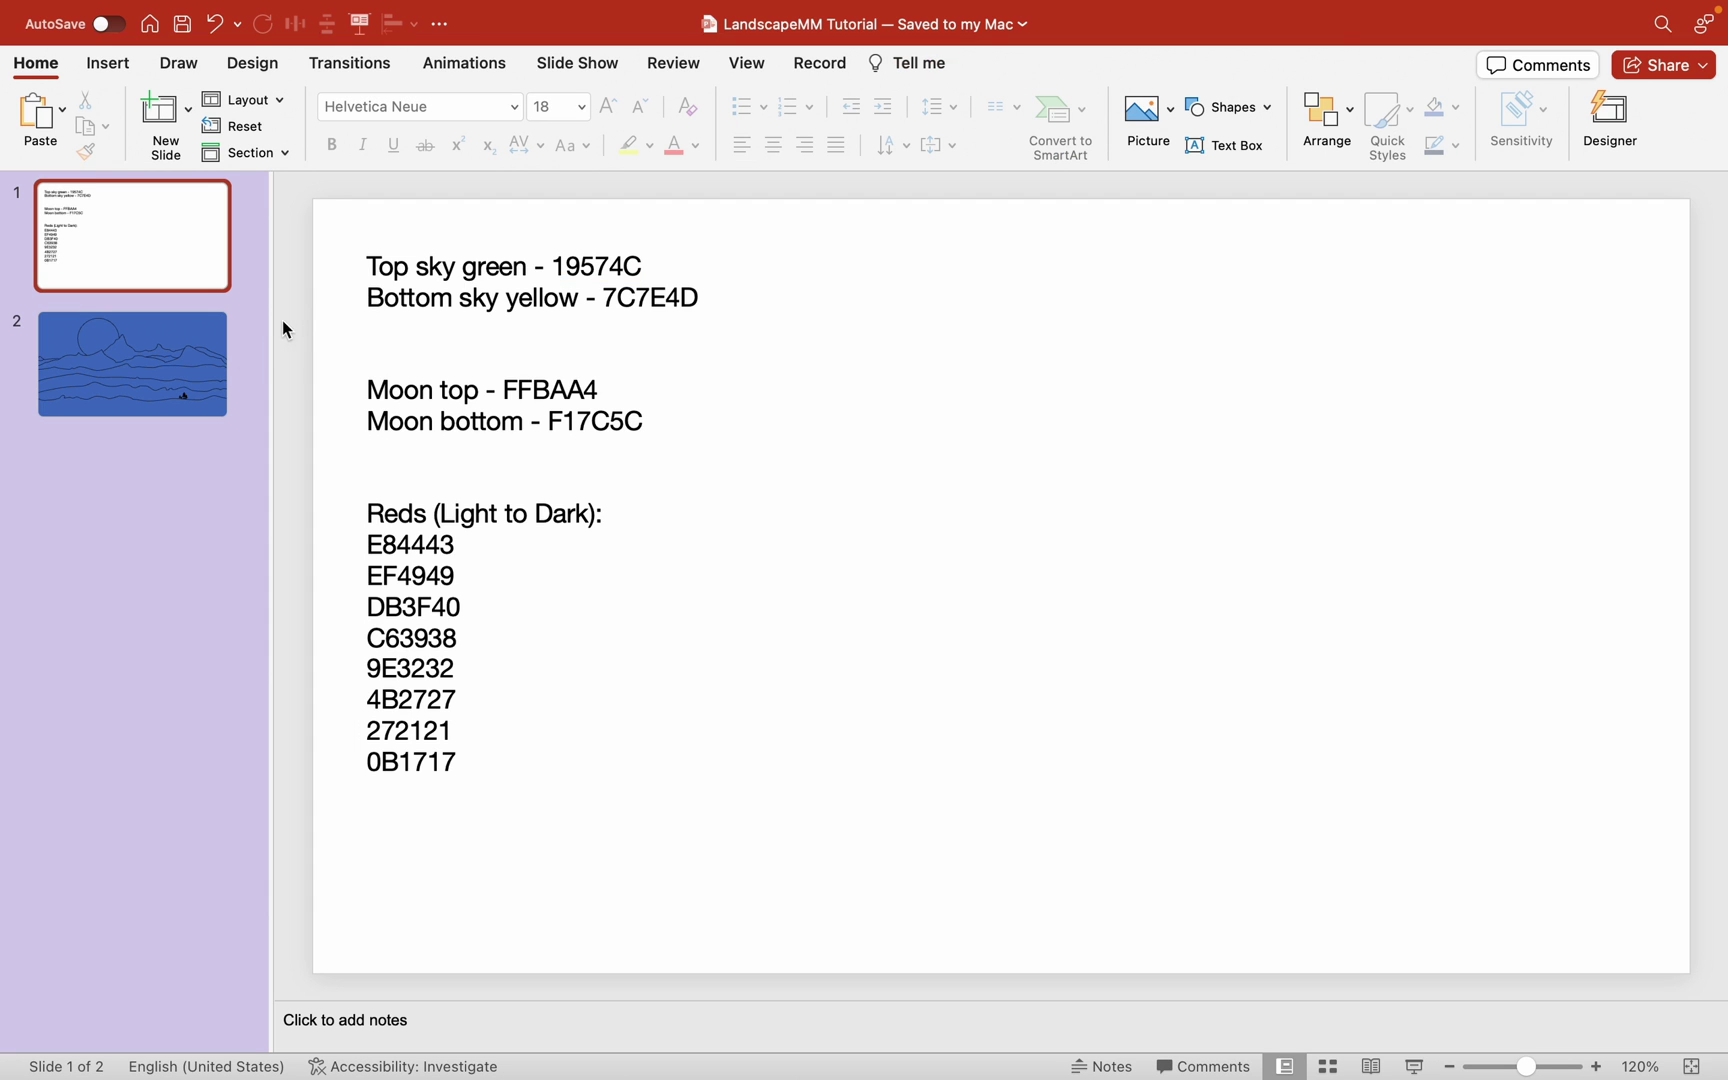
pyautogui.click(199, 373)
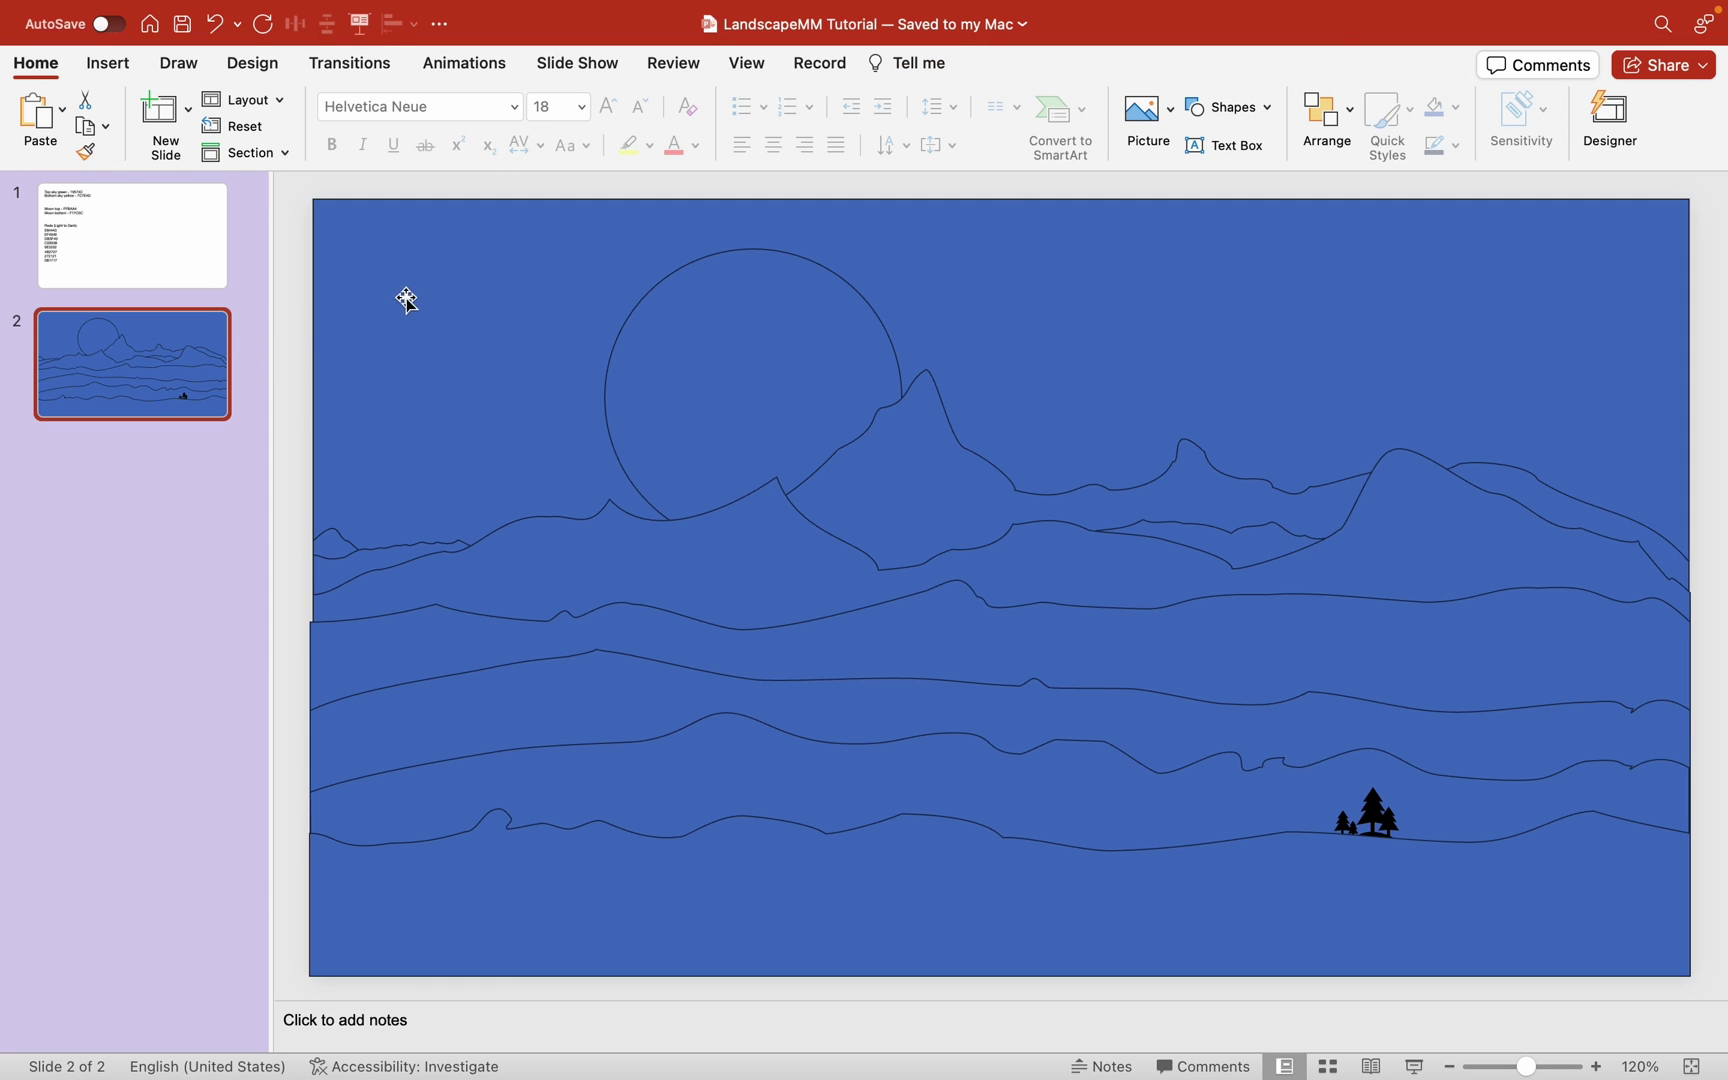
pyautogui.click(446, 264)
# Step: Give the sky rectangle a two-stop gradient fill with the first stop near 24%
pyautogui.click(929, 63)
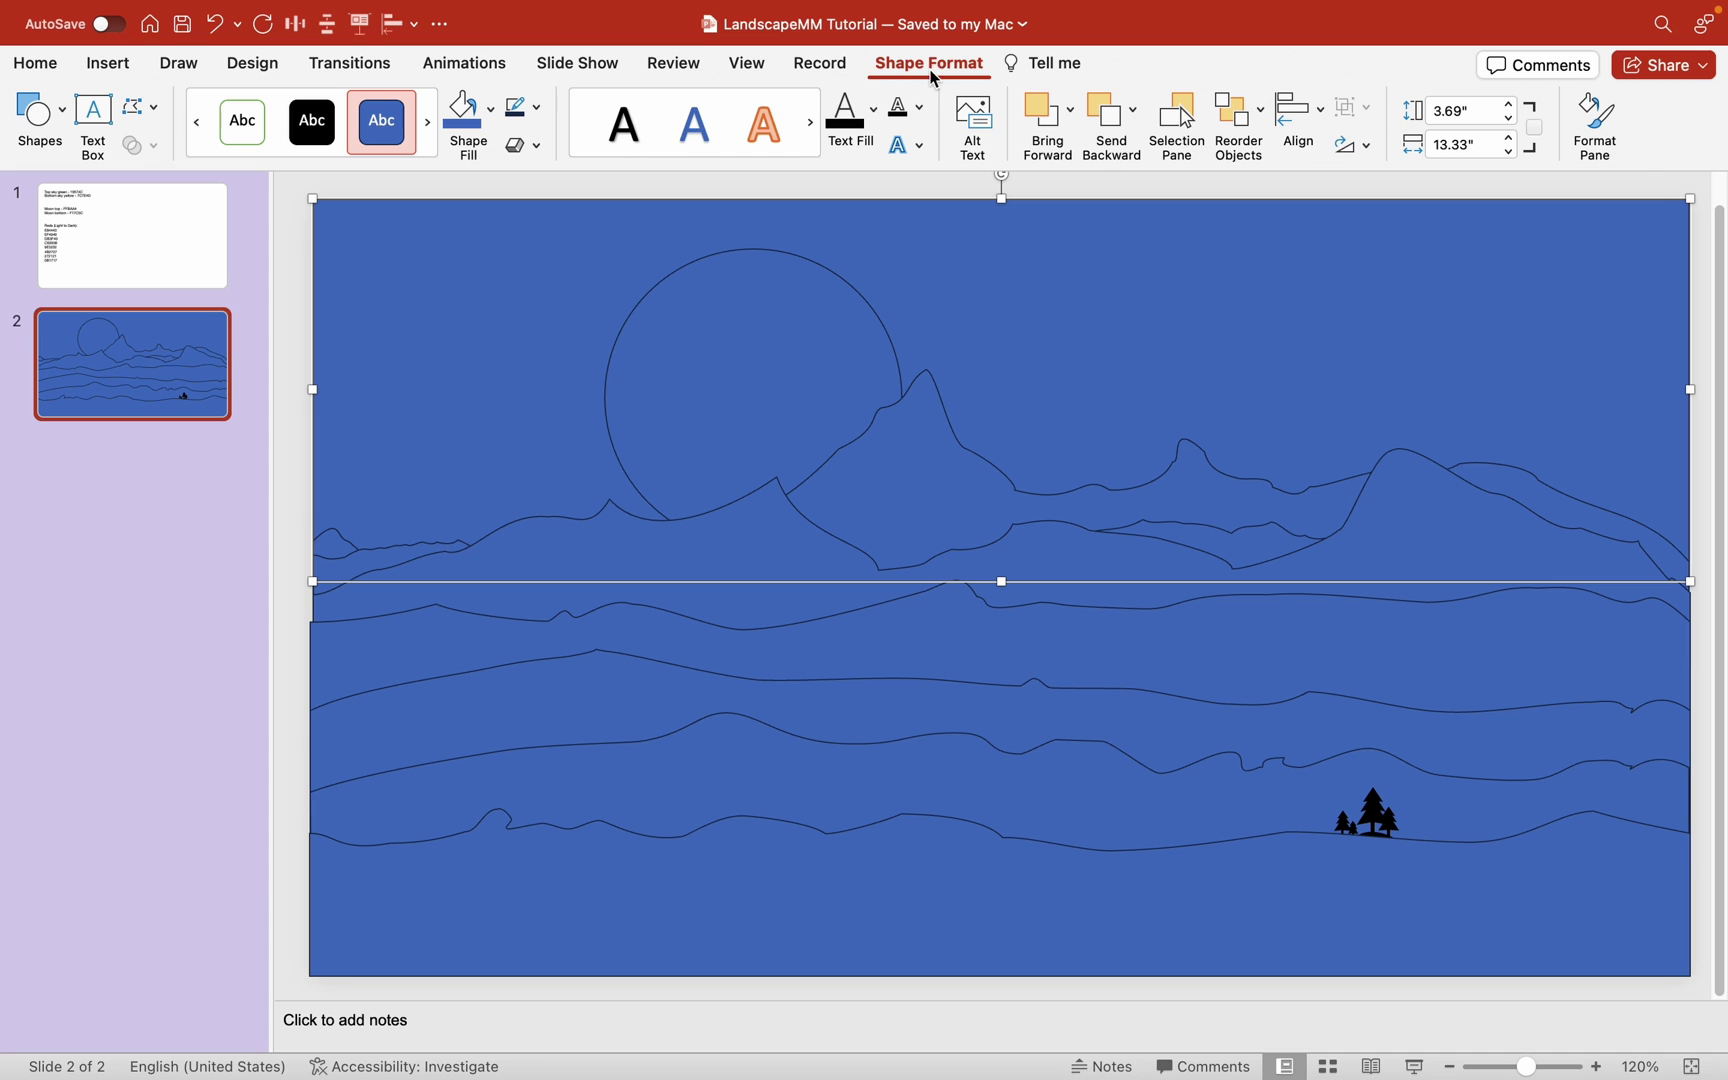
pyautogui.click(492, 111)
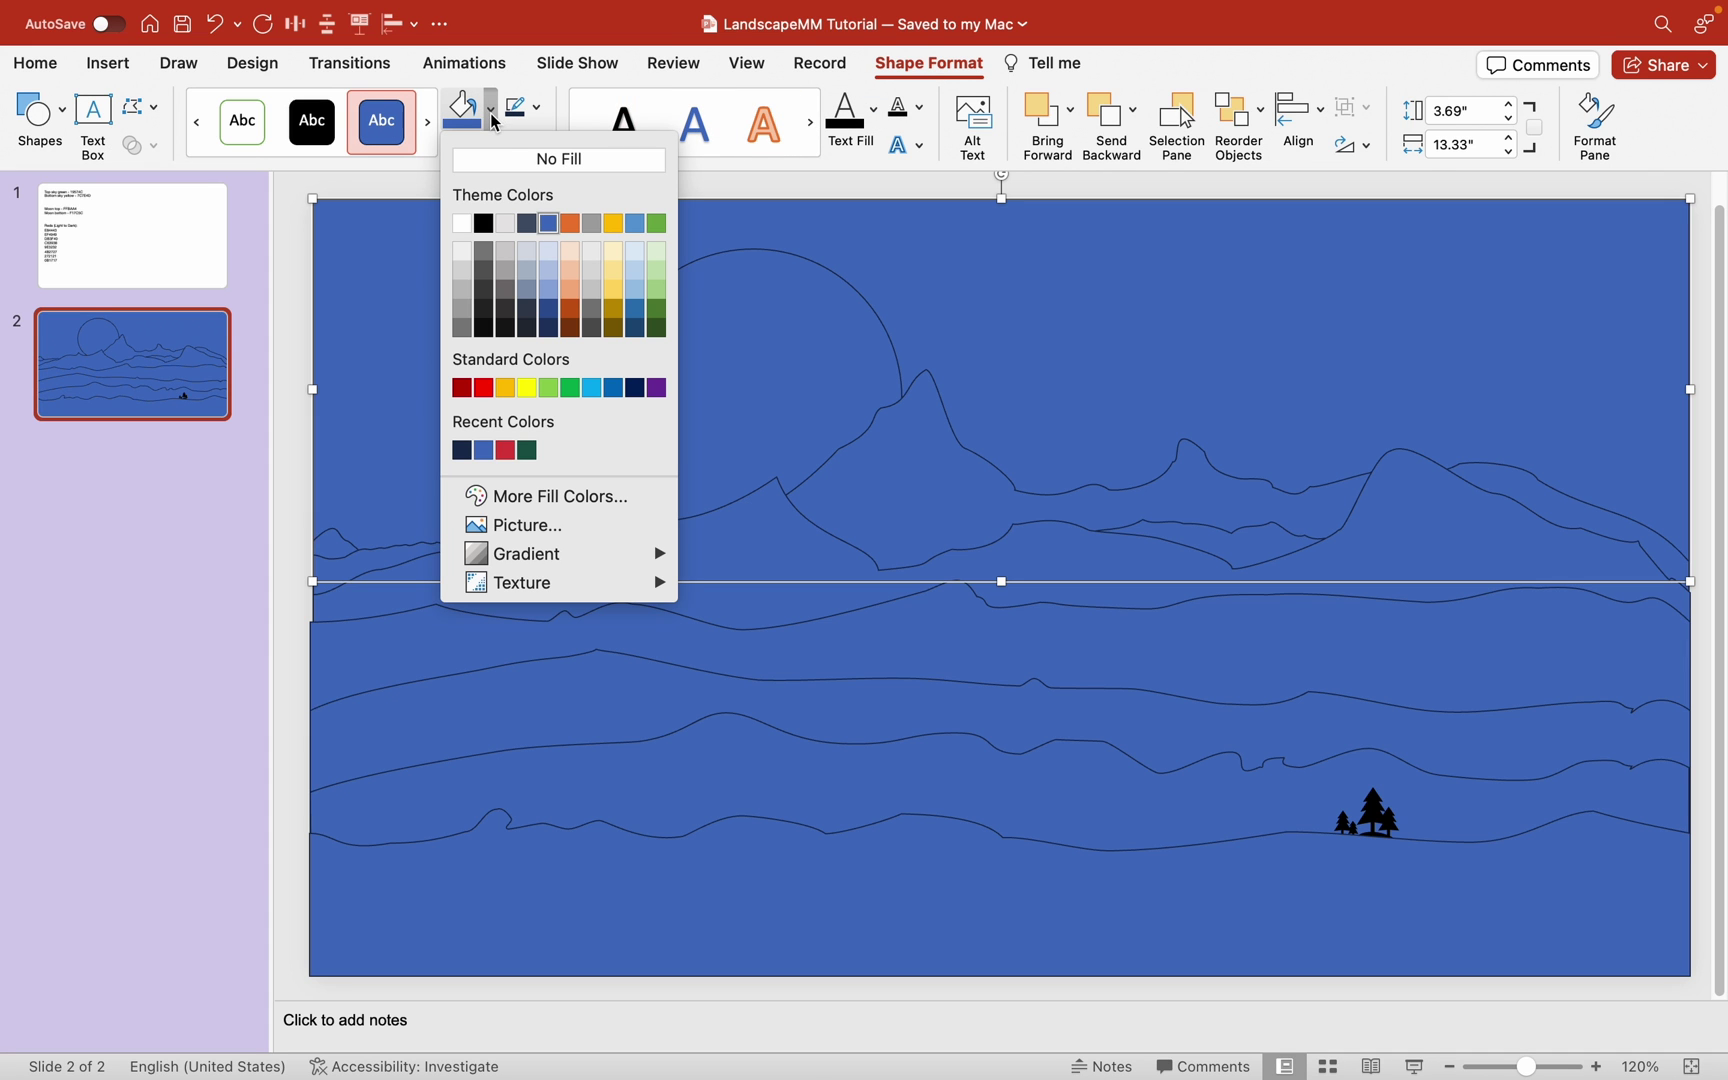
pyautogui.moveTo(559, 553)
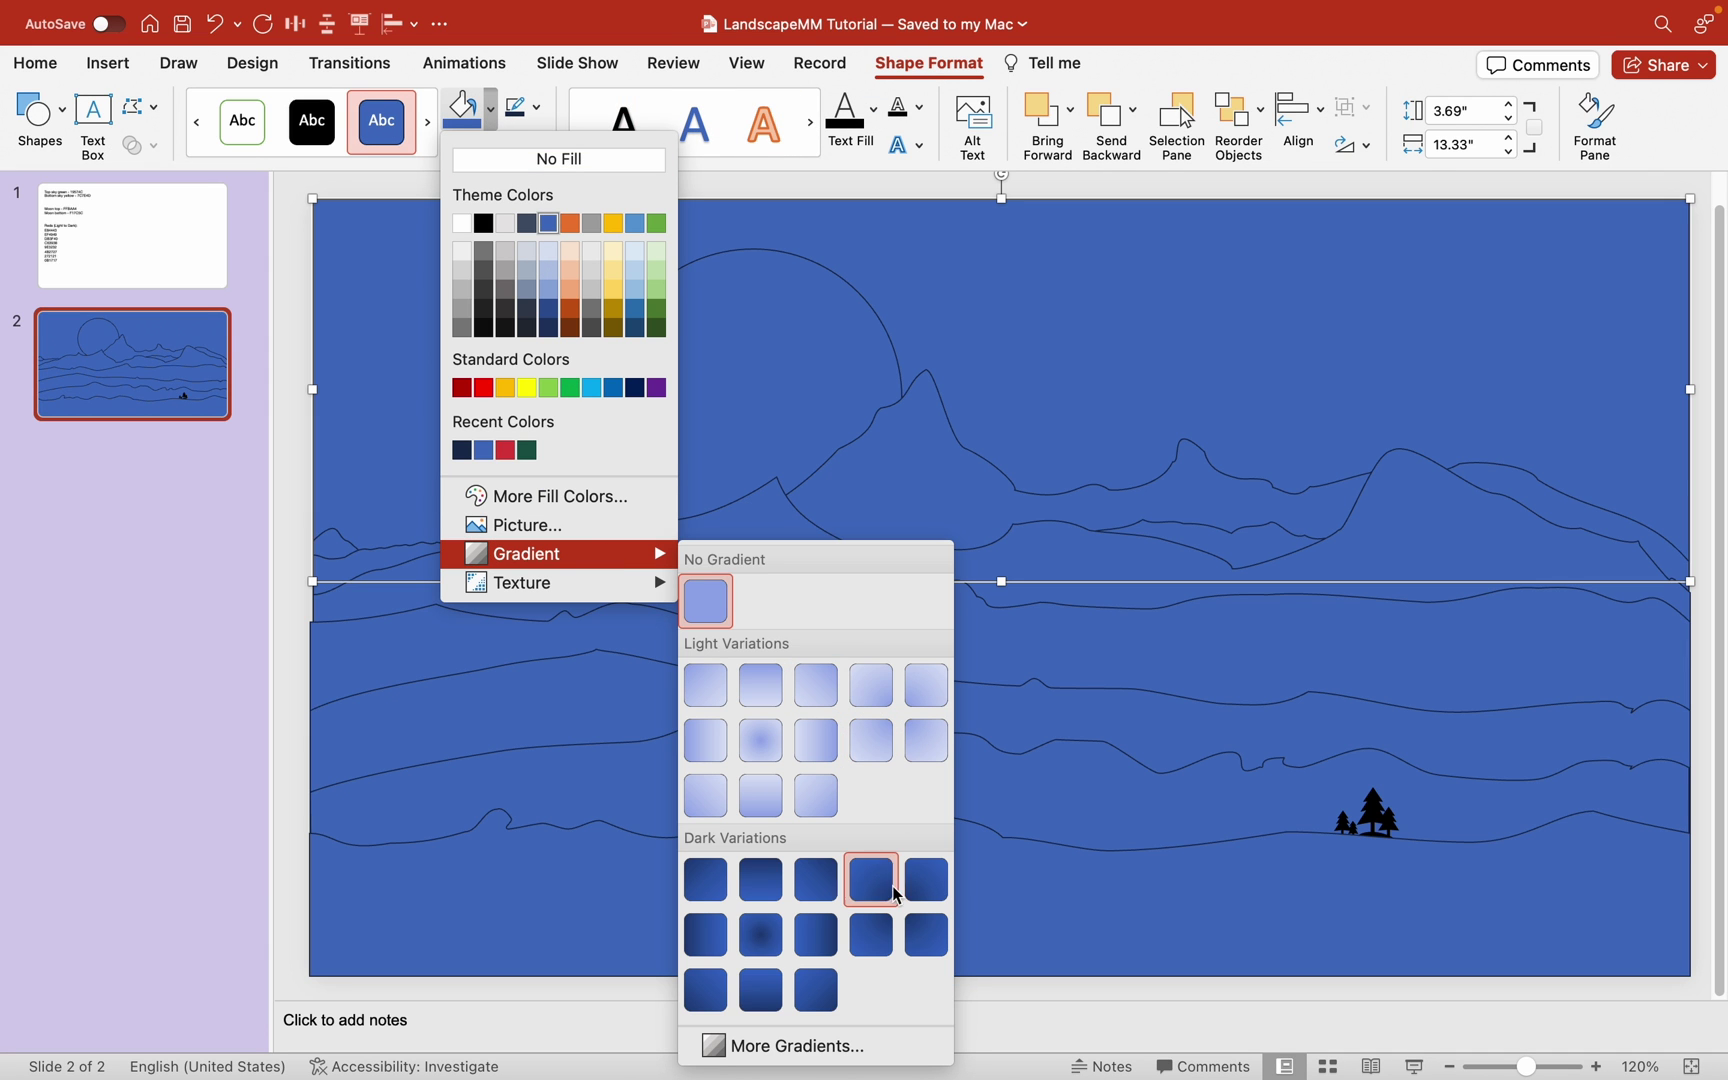
pyautogui.click(887, 1055)
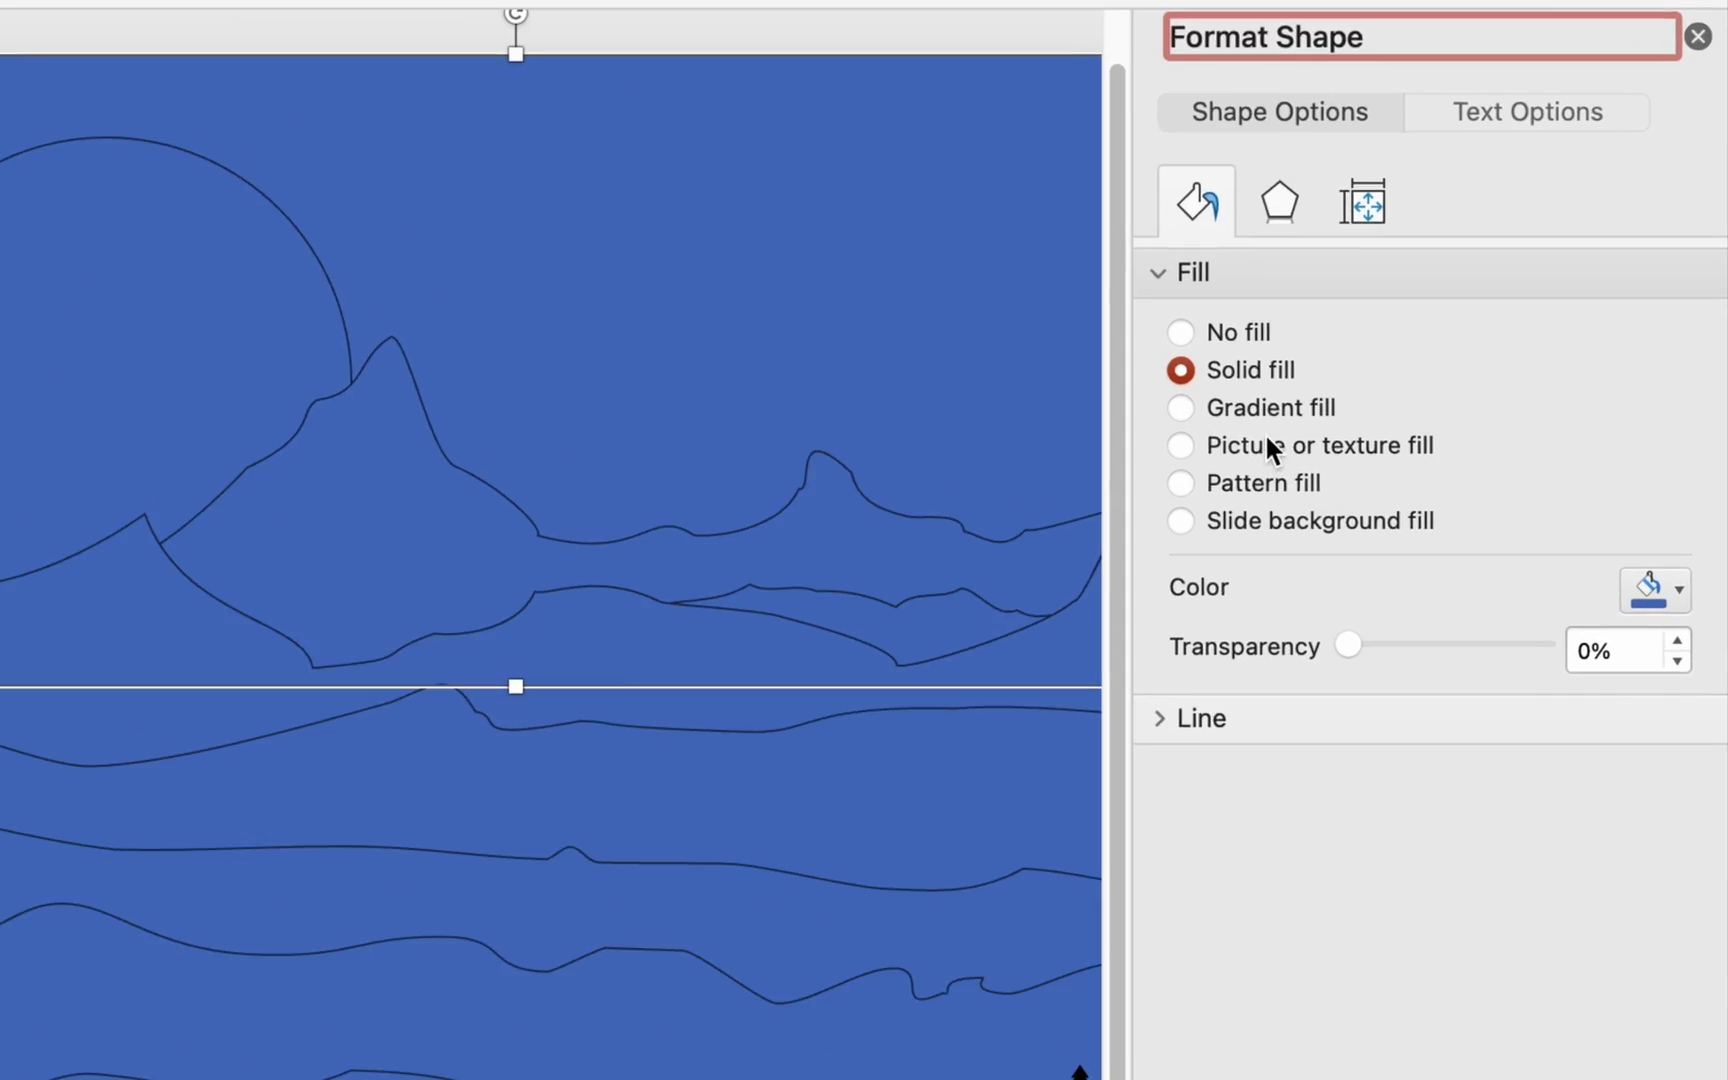
pyautogui.click(1284, 407)
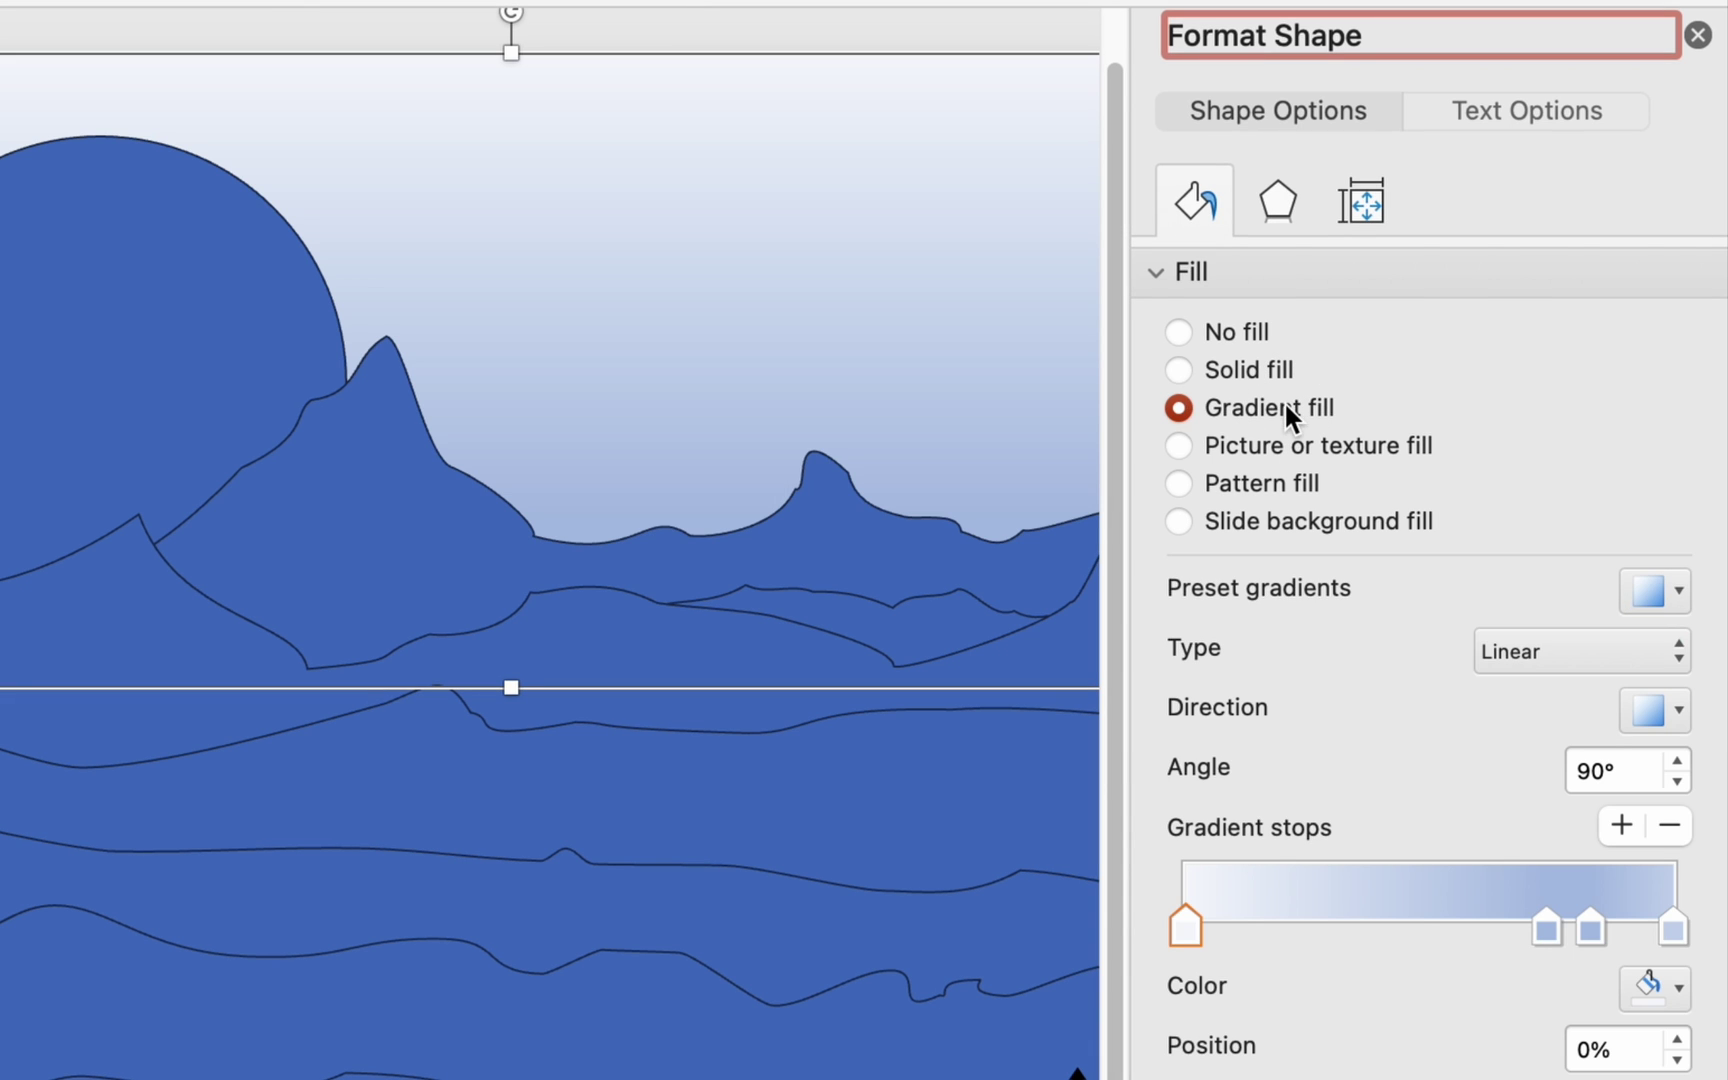
pyautogui.click(1664, 823)
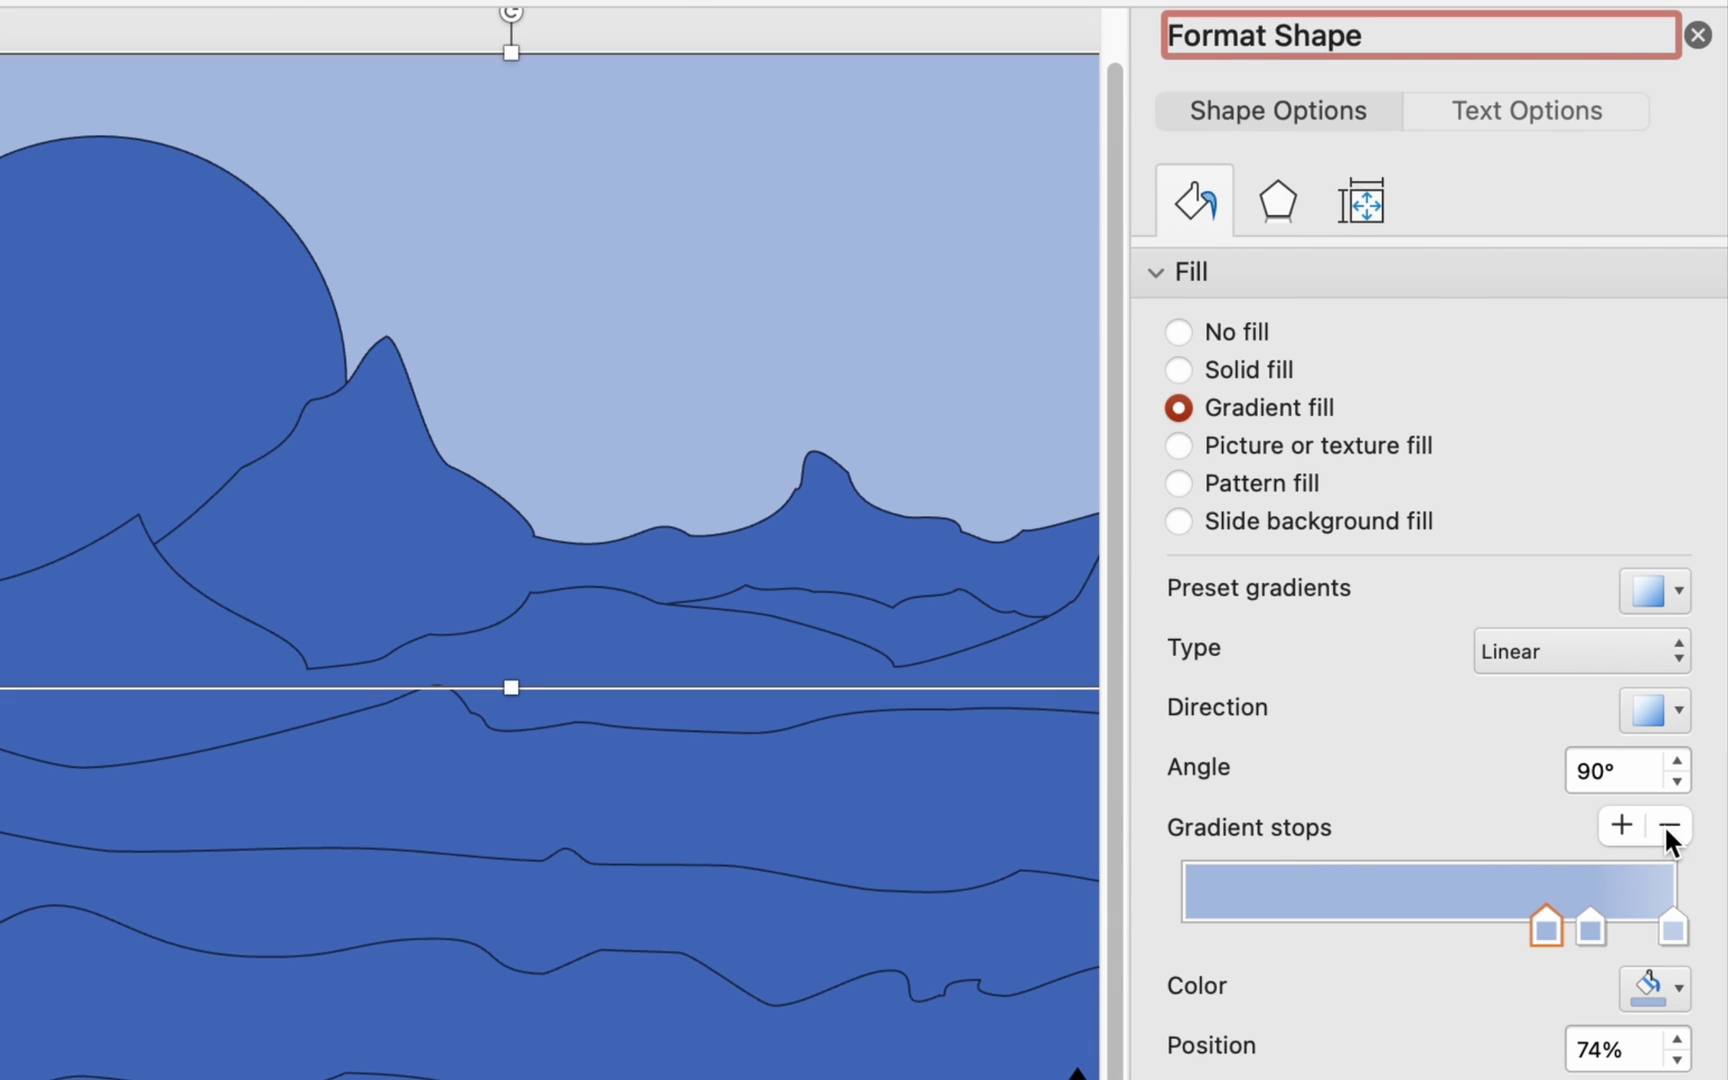
pyautogui.moveTo(1551, 927); pyautogui.dragTo(1303, 926)
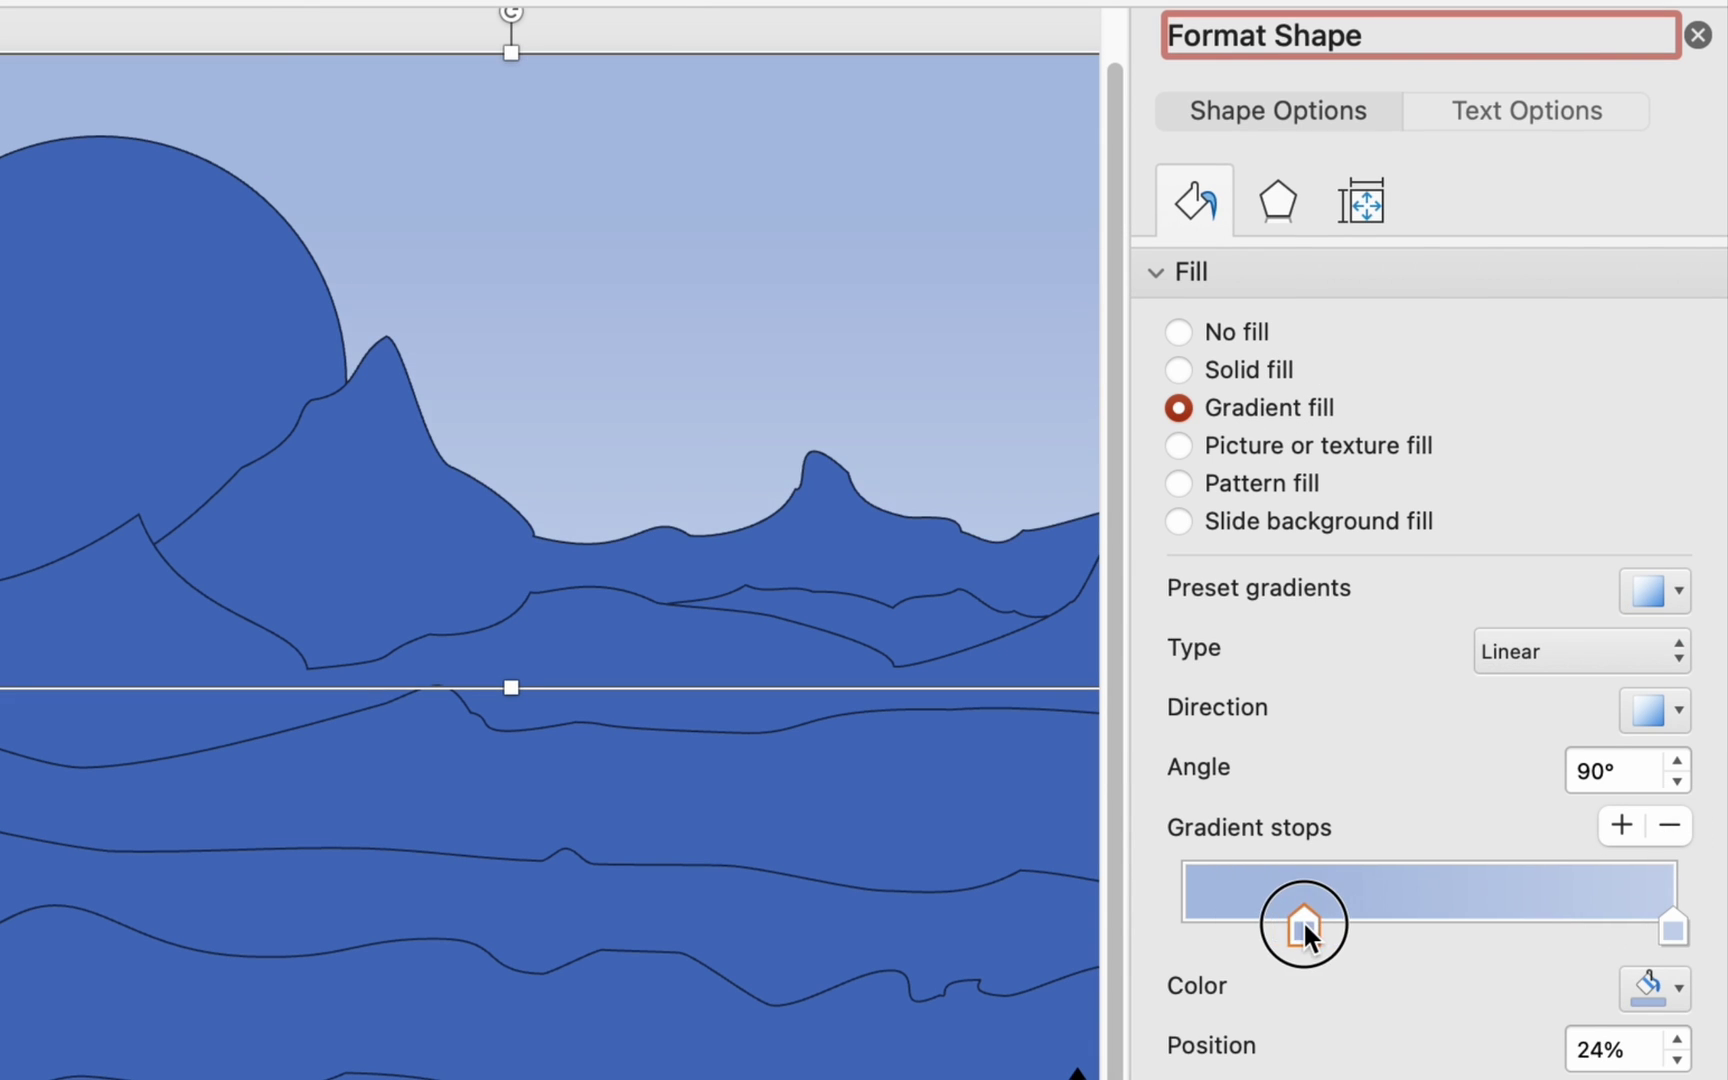
# Step: Colour the sky gradient stops dark green 19574C and olive 7C7E4D
pyautogui.click(1645, 987)
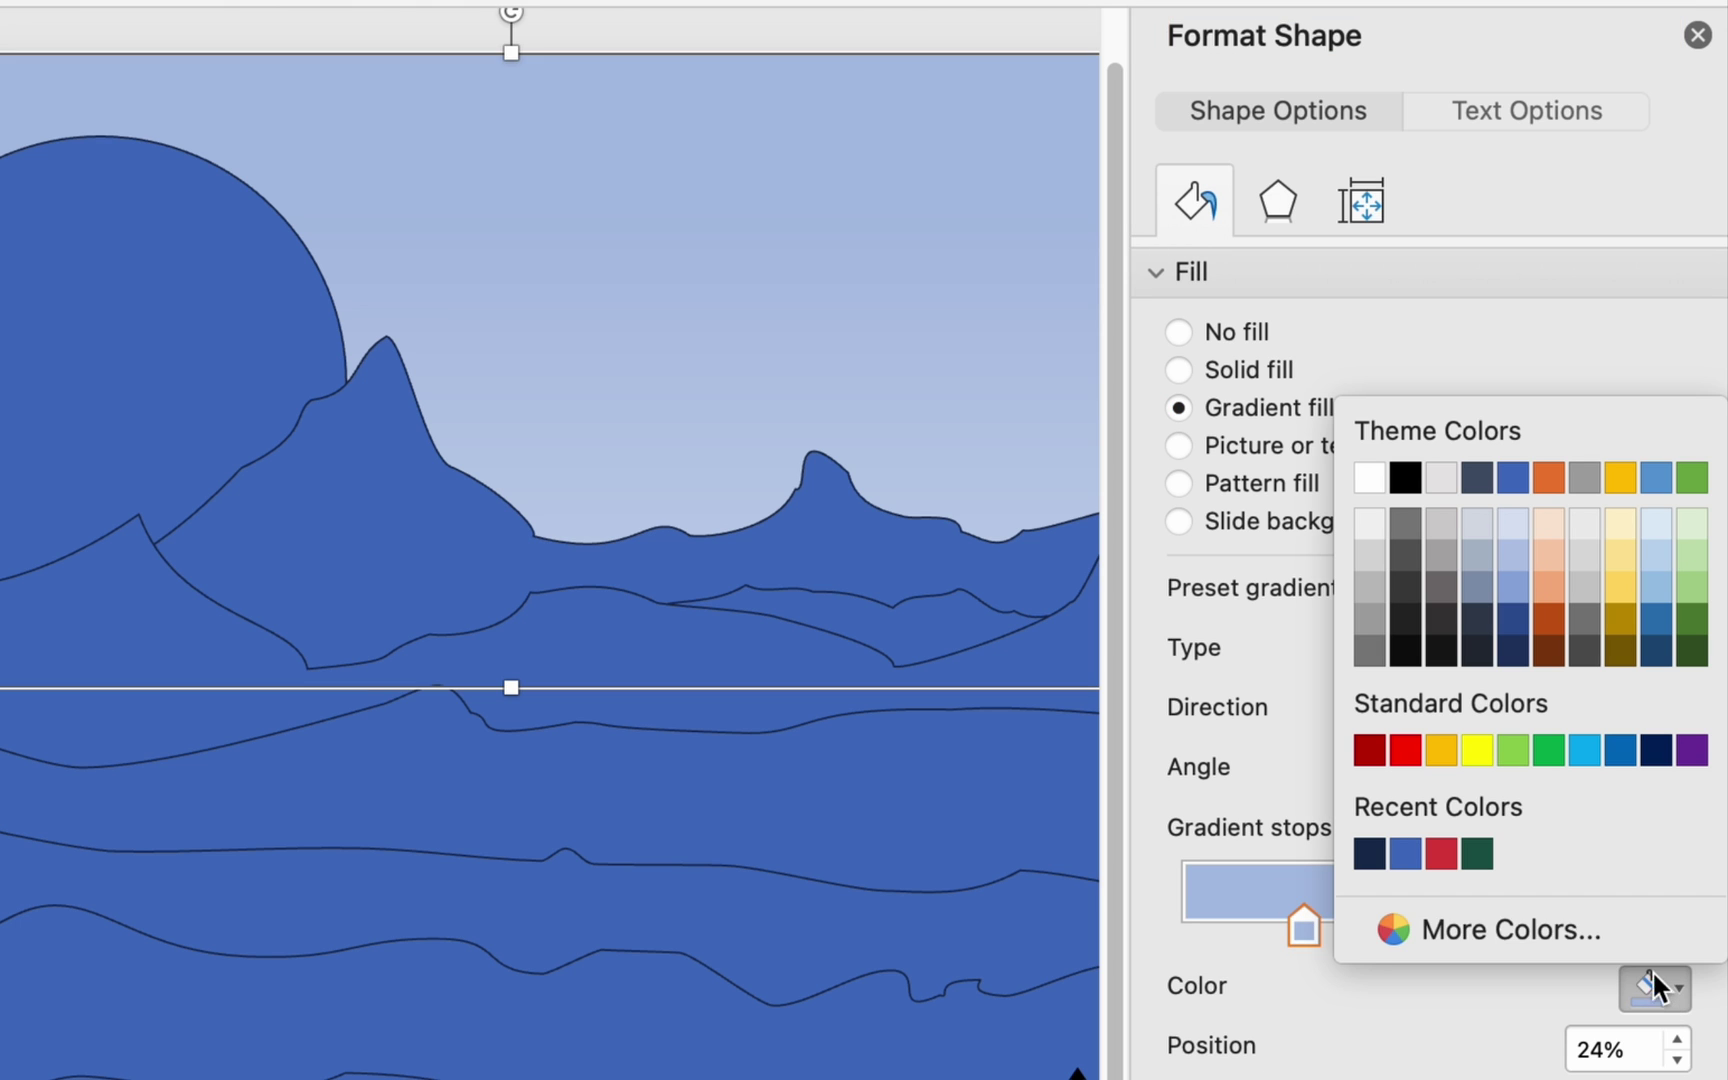
pyautogui.click(1598, 935)
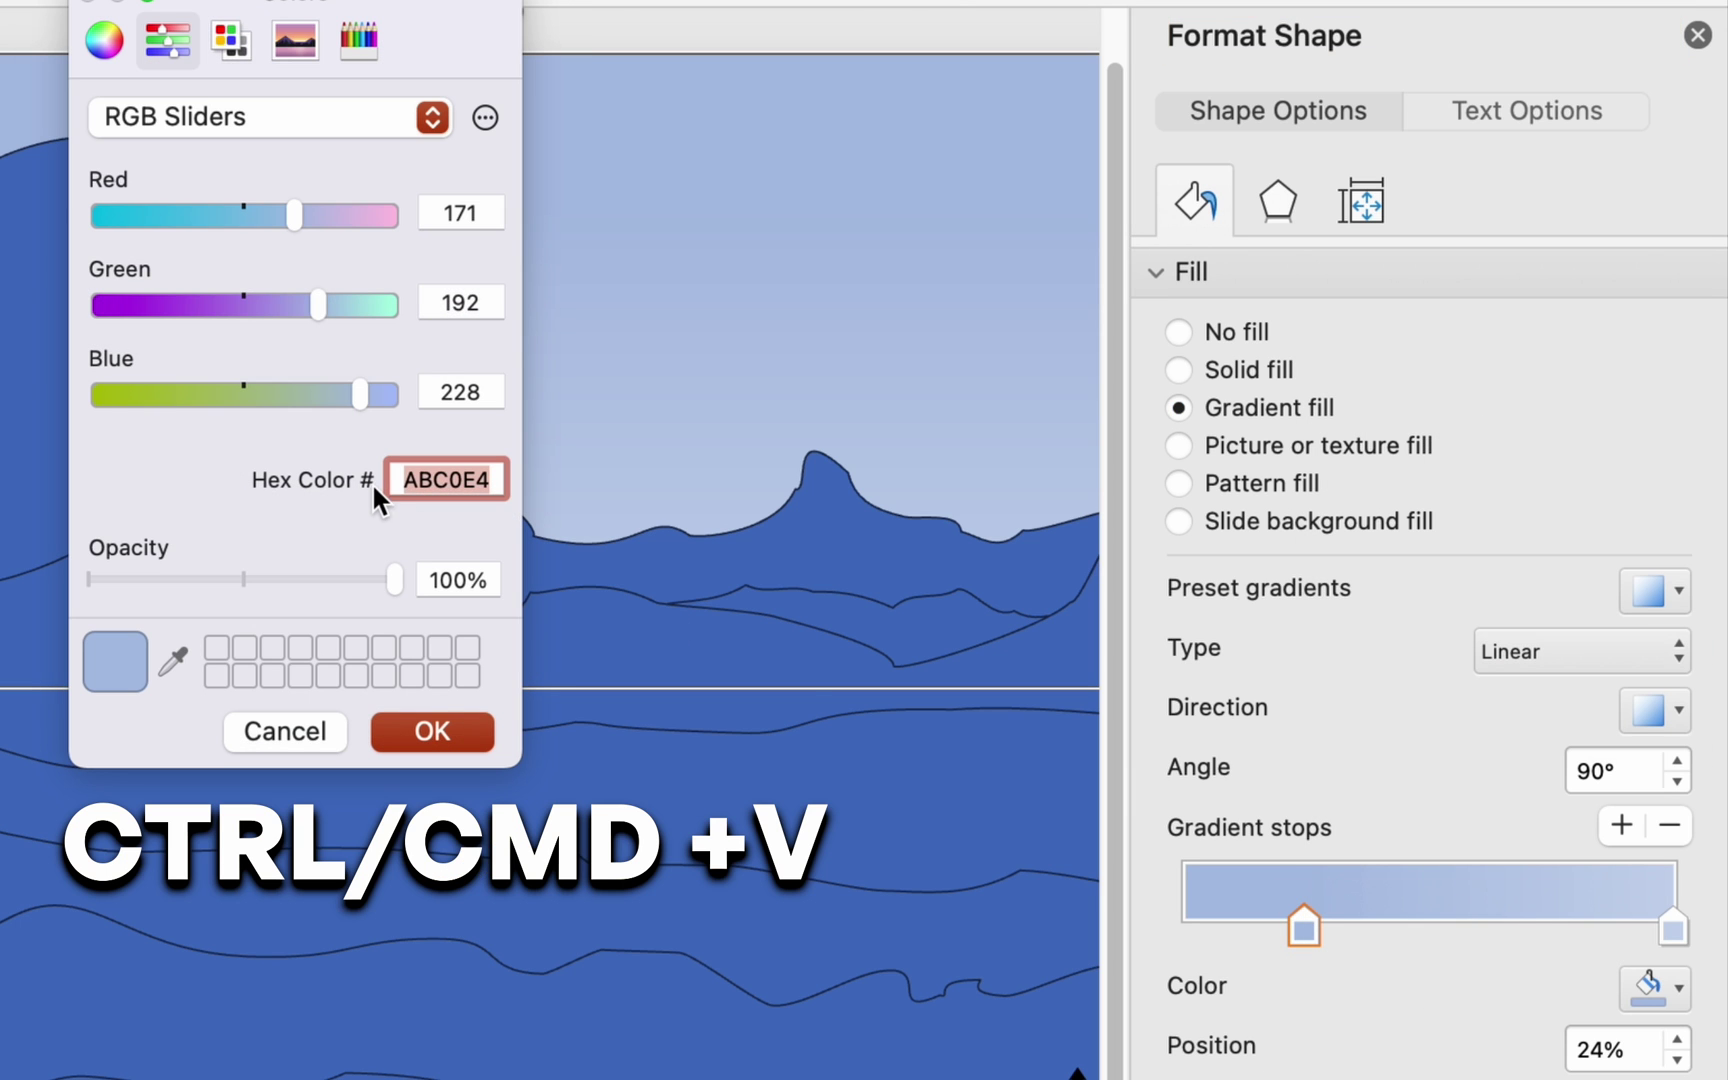
pyautogui.write('19574C')
pyautogui.click(433, 730)
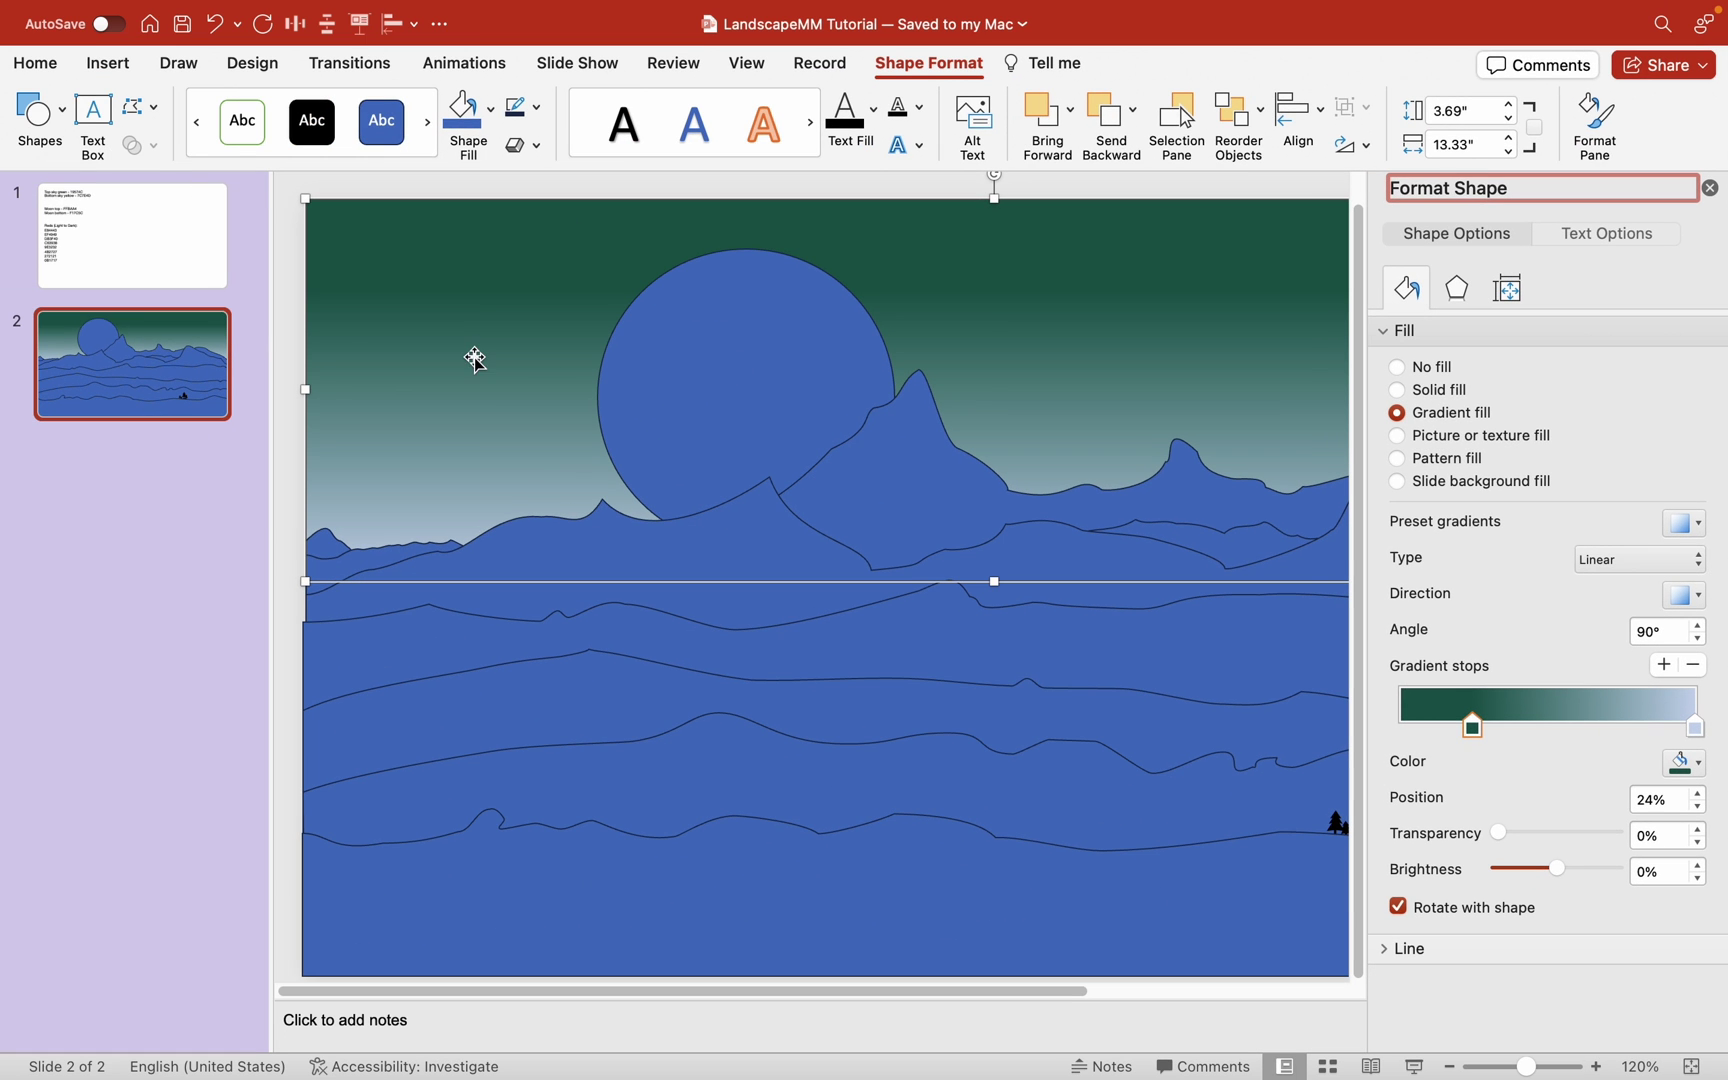
pyautogui.click(204, 252)
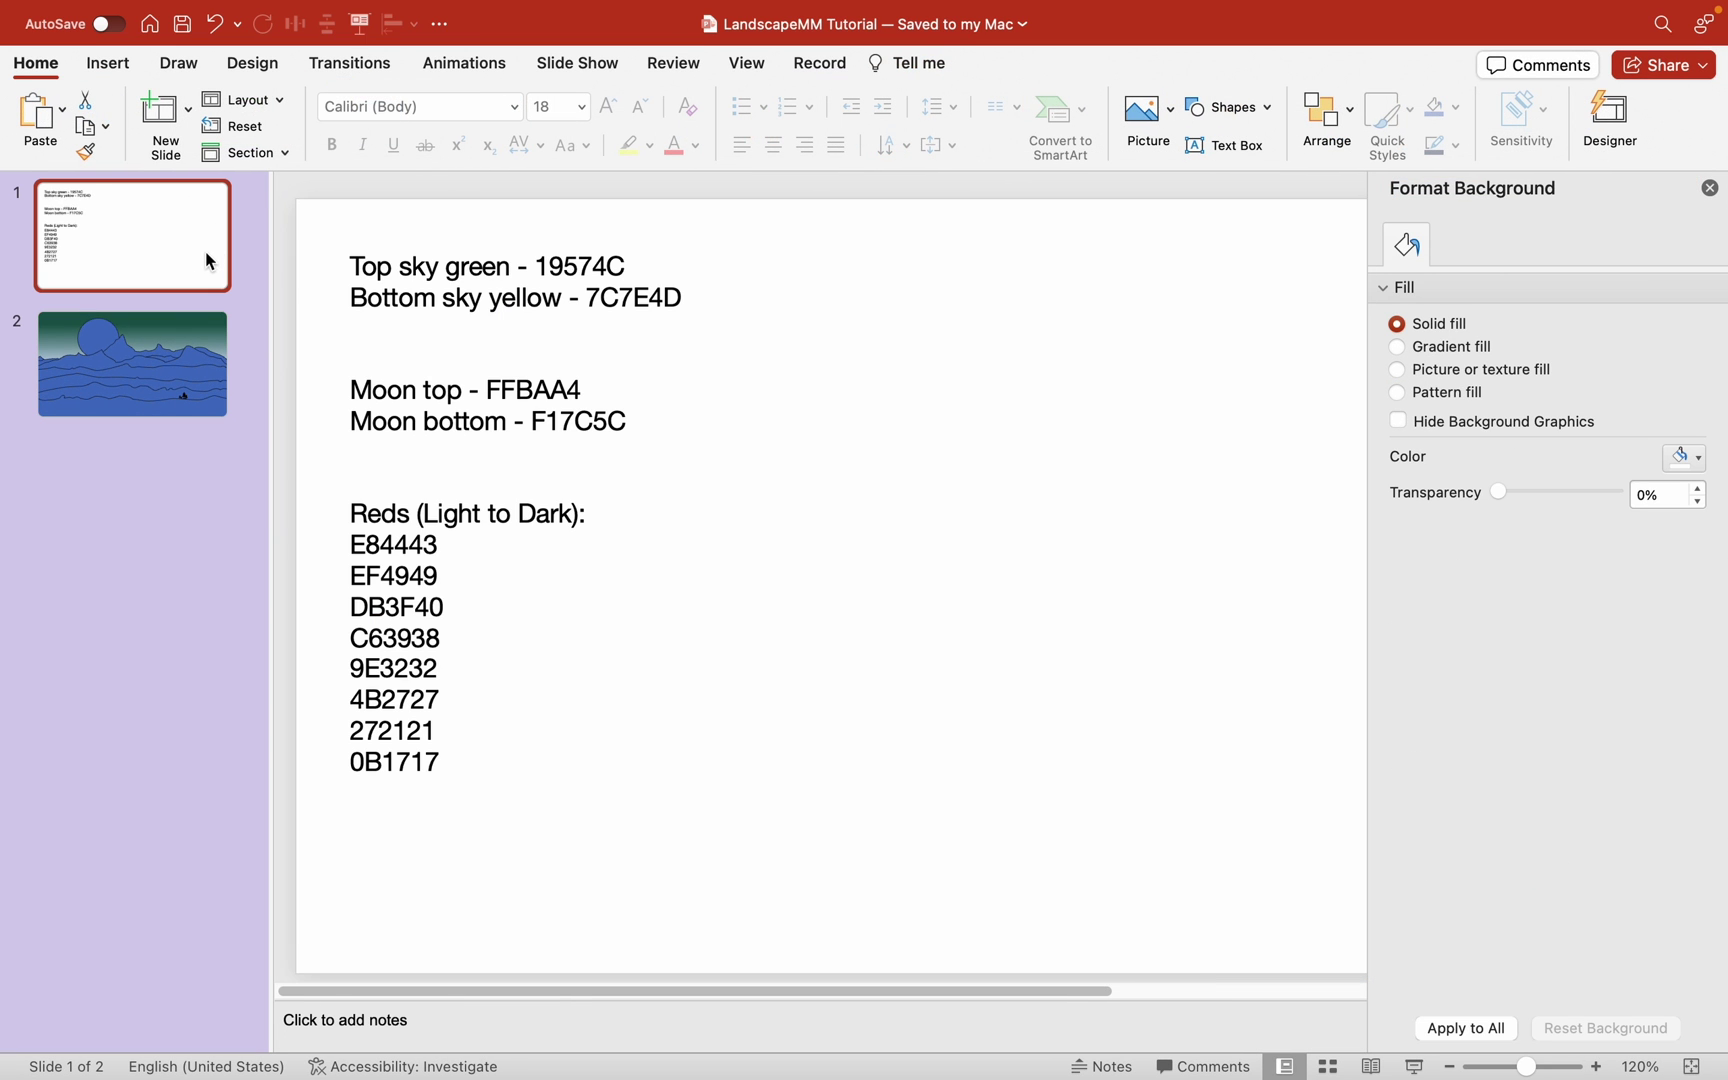
pyautogui.doubleClick(590, 298)
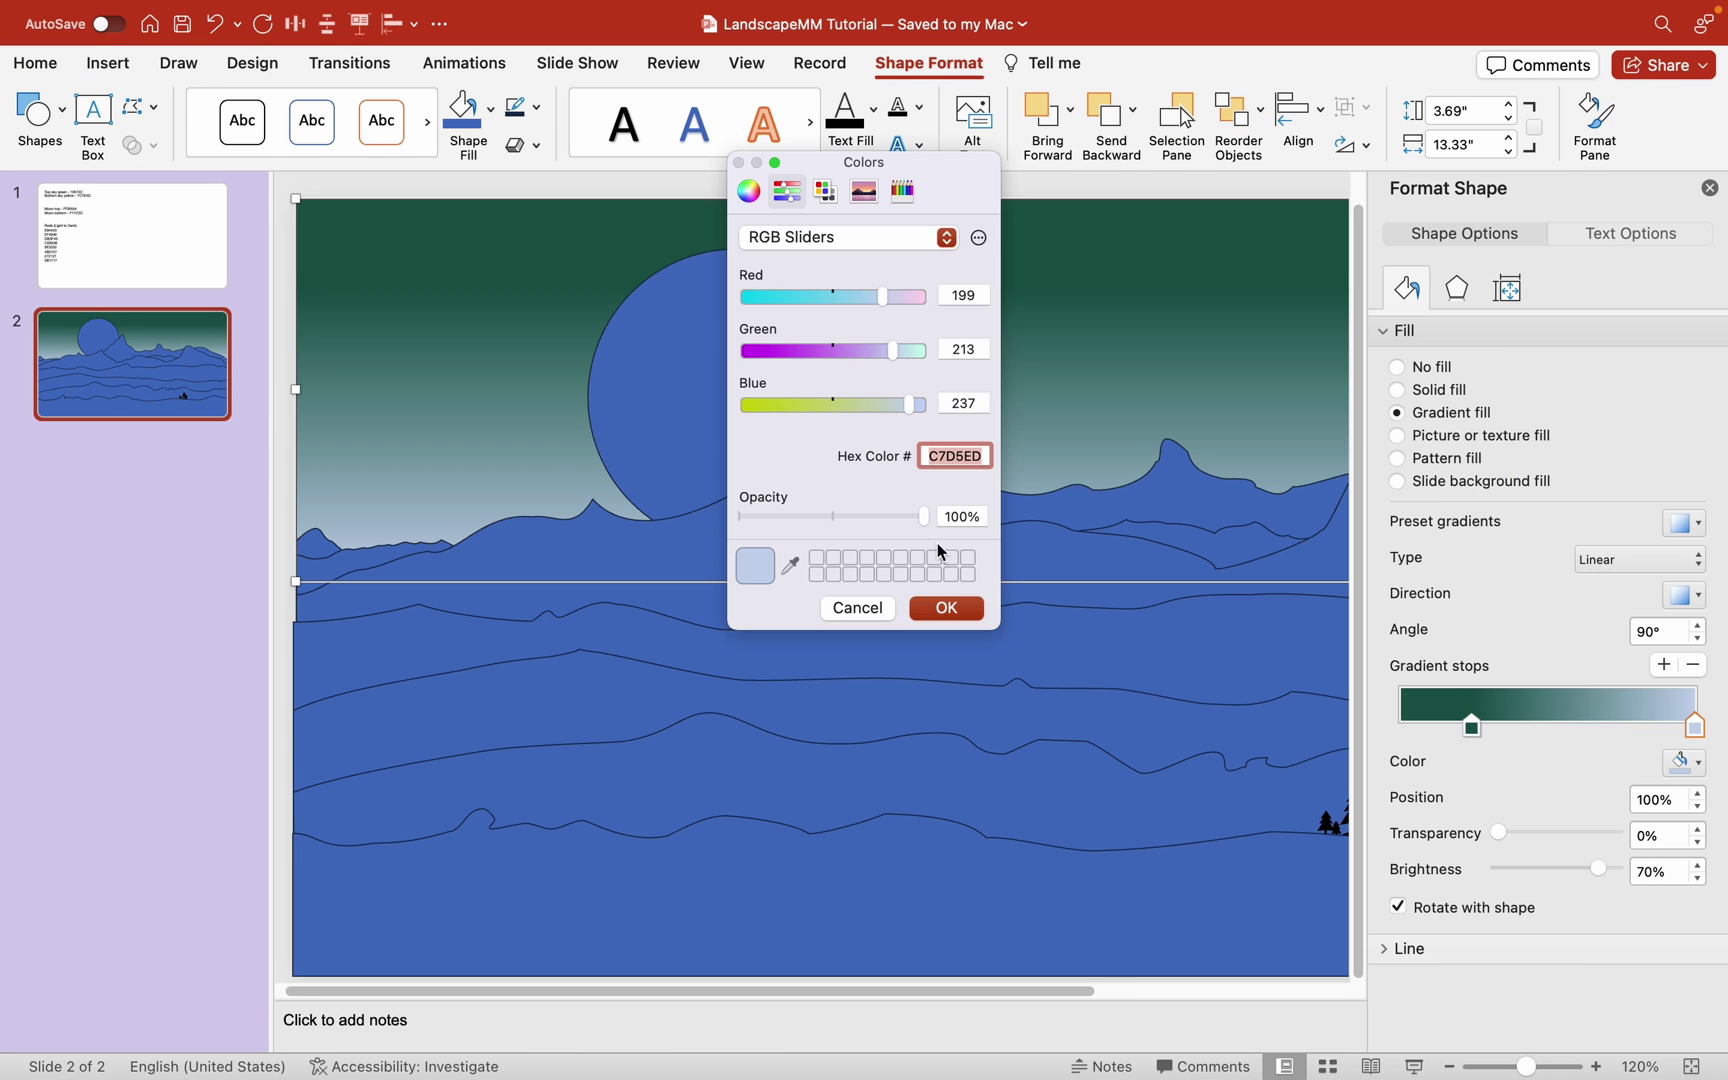
pyautogui.click(948, 607)
pyautogui.click(1040, 284)
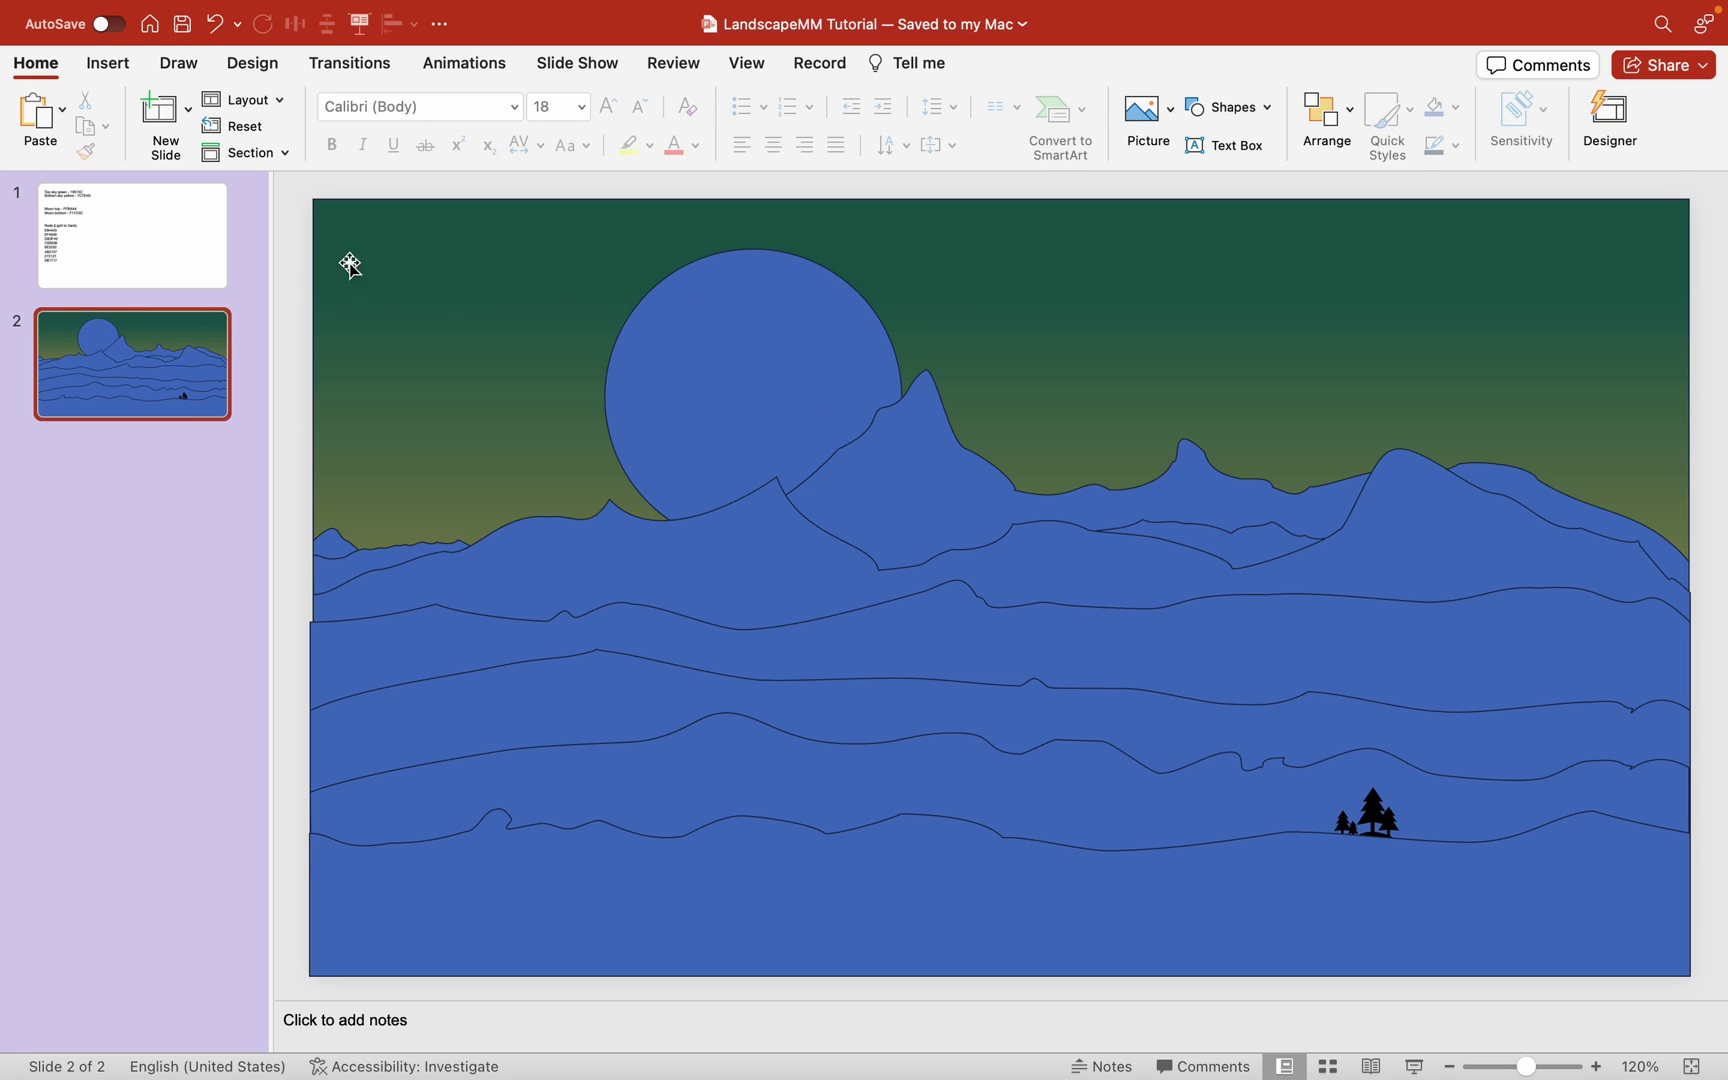
pyautogui.scroll(2, 351, 266)
pyautogui.scroll(3, 776, 331)
pyautogui.scroll(3, 466, 357)
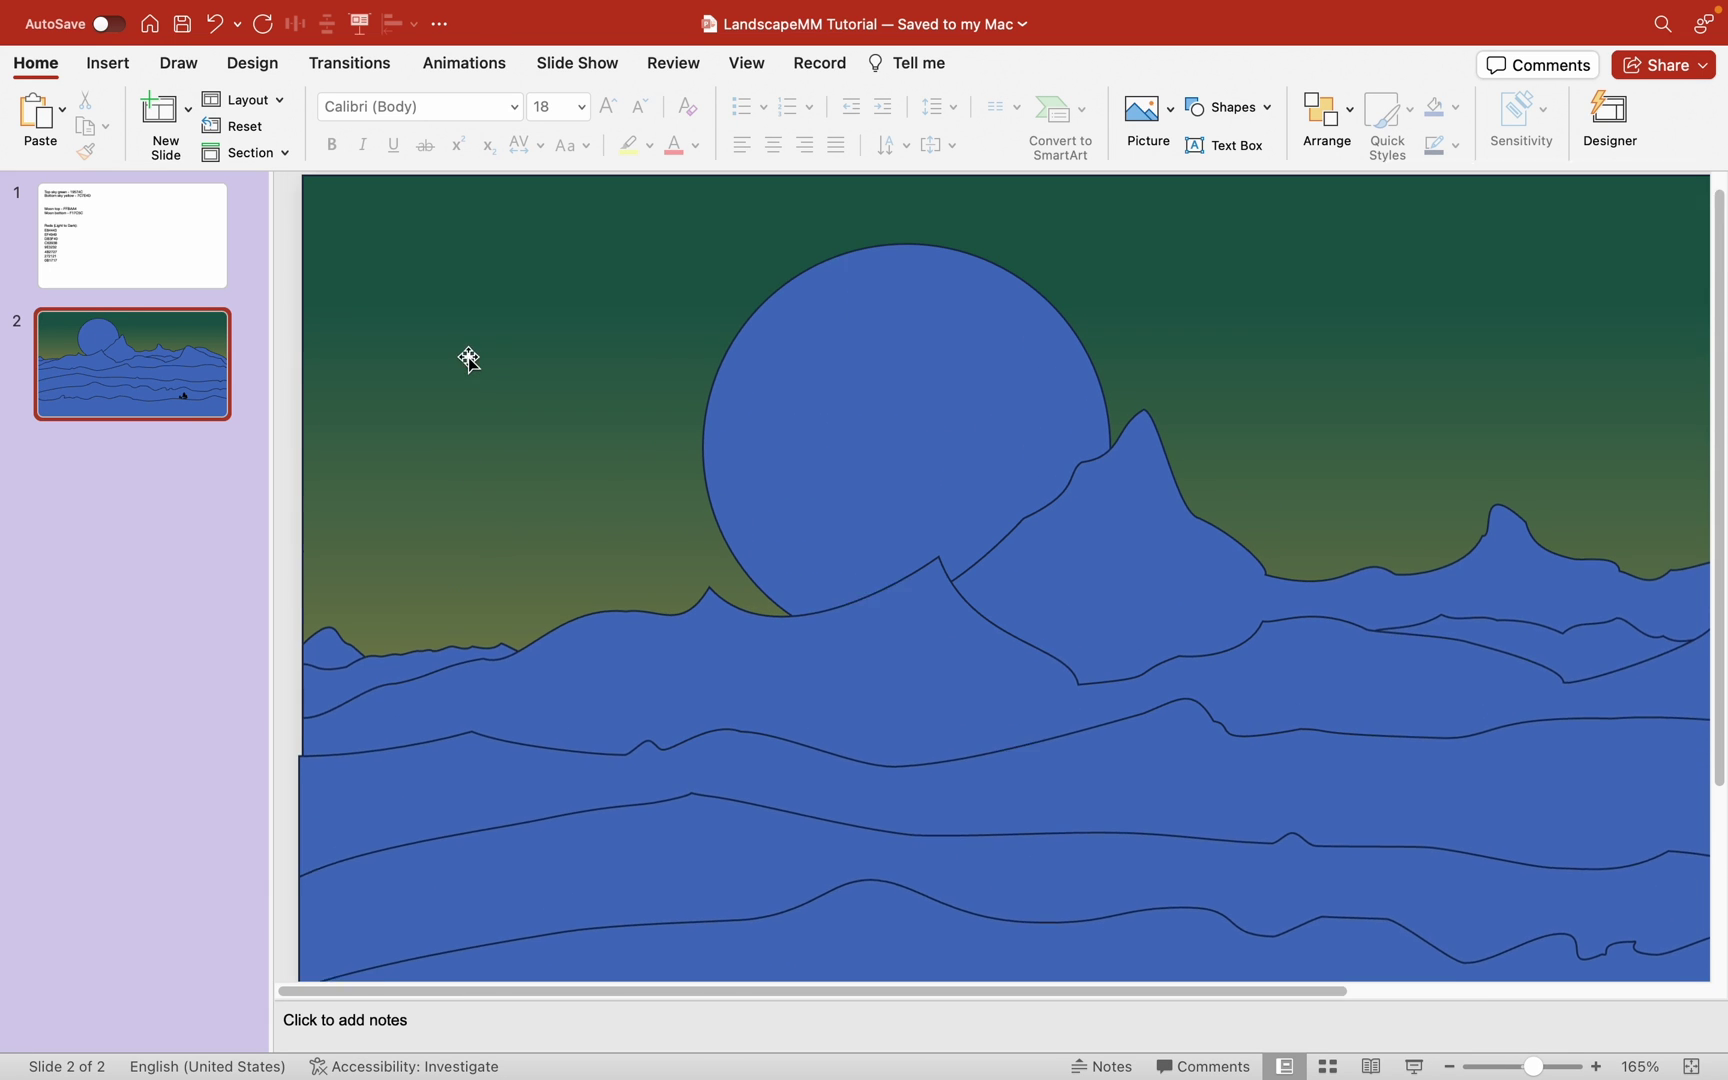
# Step: Set the sky rectangle's Shape Outline to No Outline
pyautogui.click(546, 341)
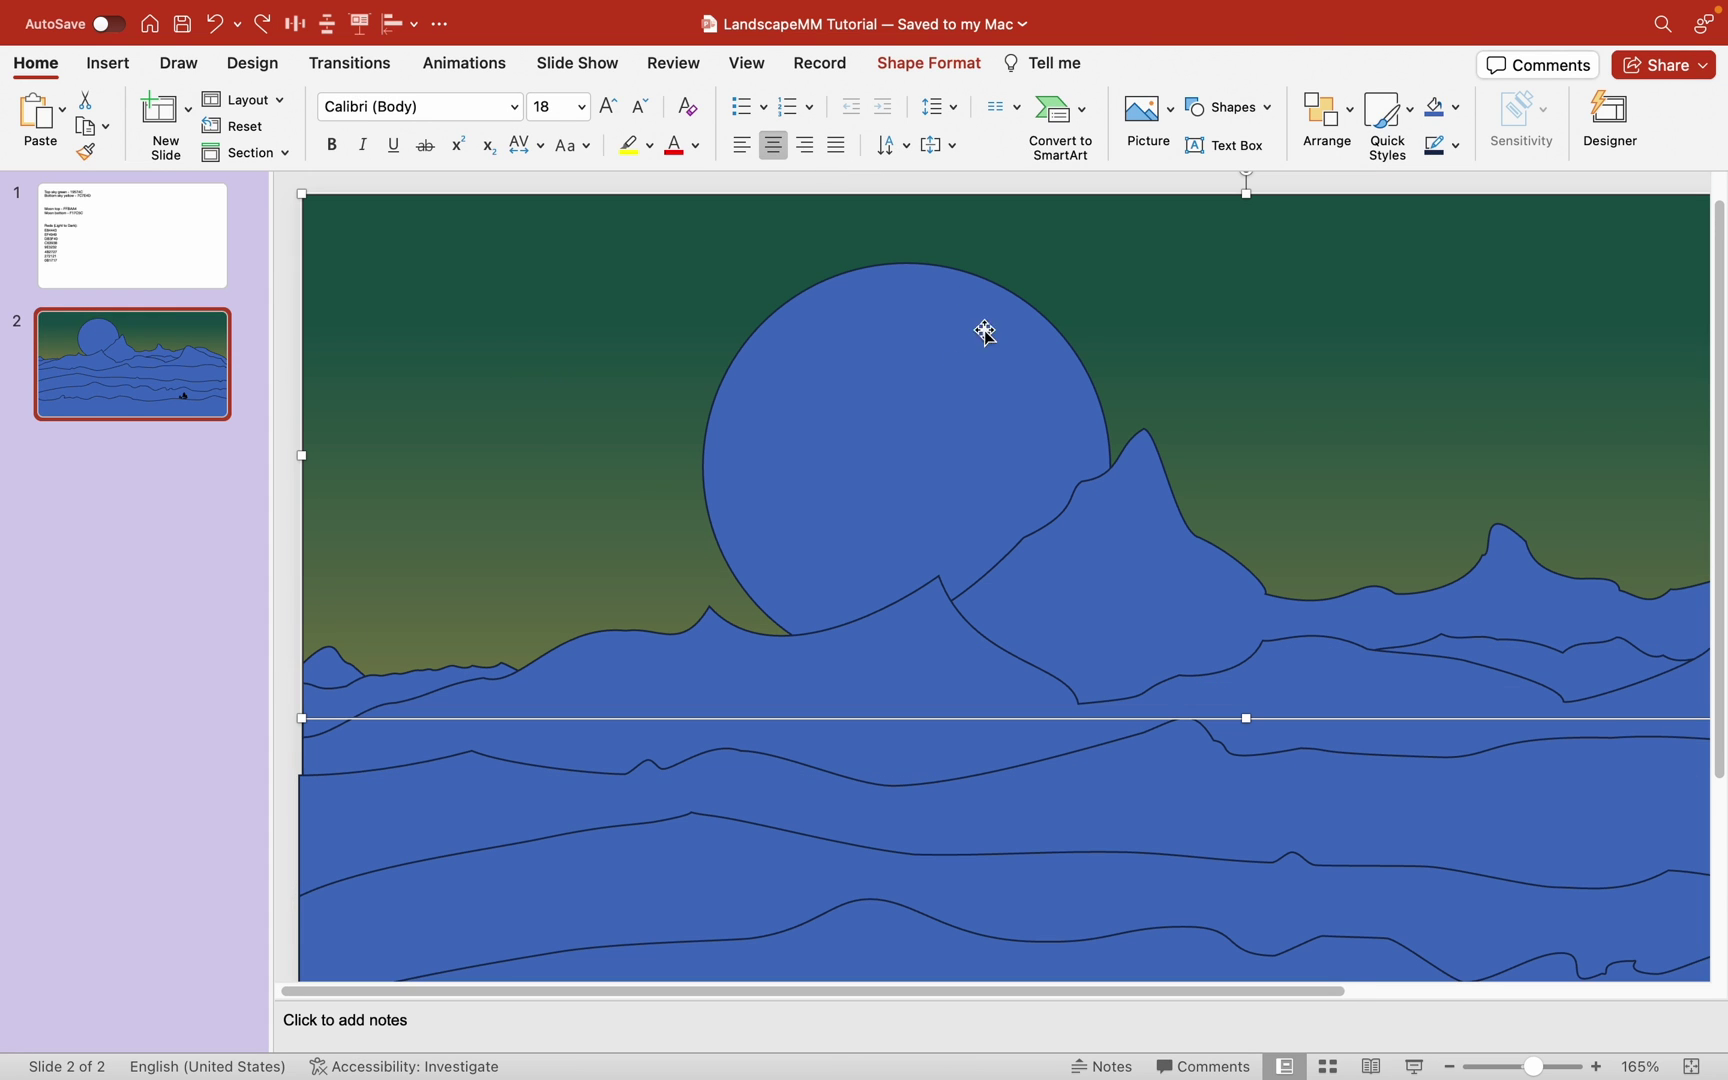
pyautogui.click(928, 62)
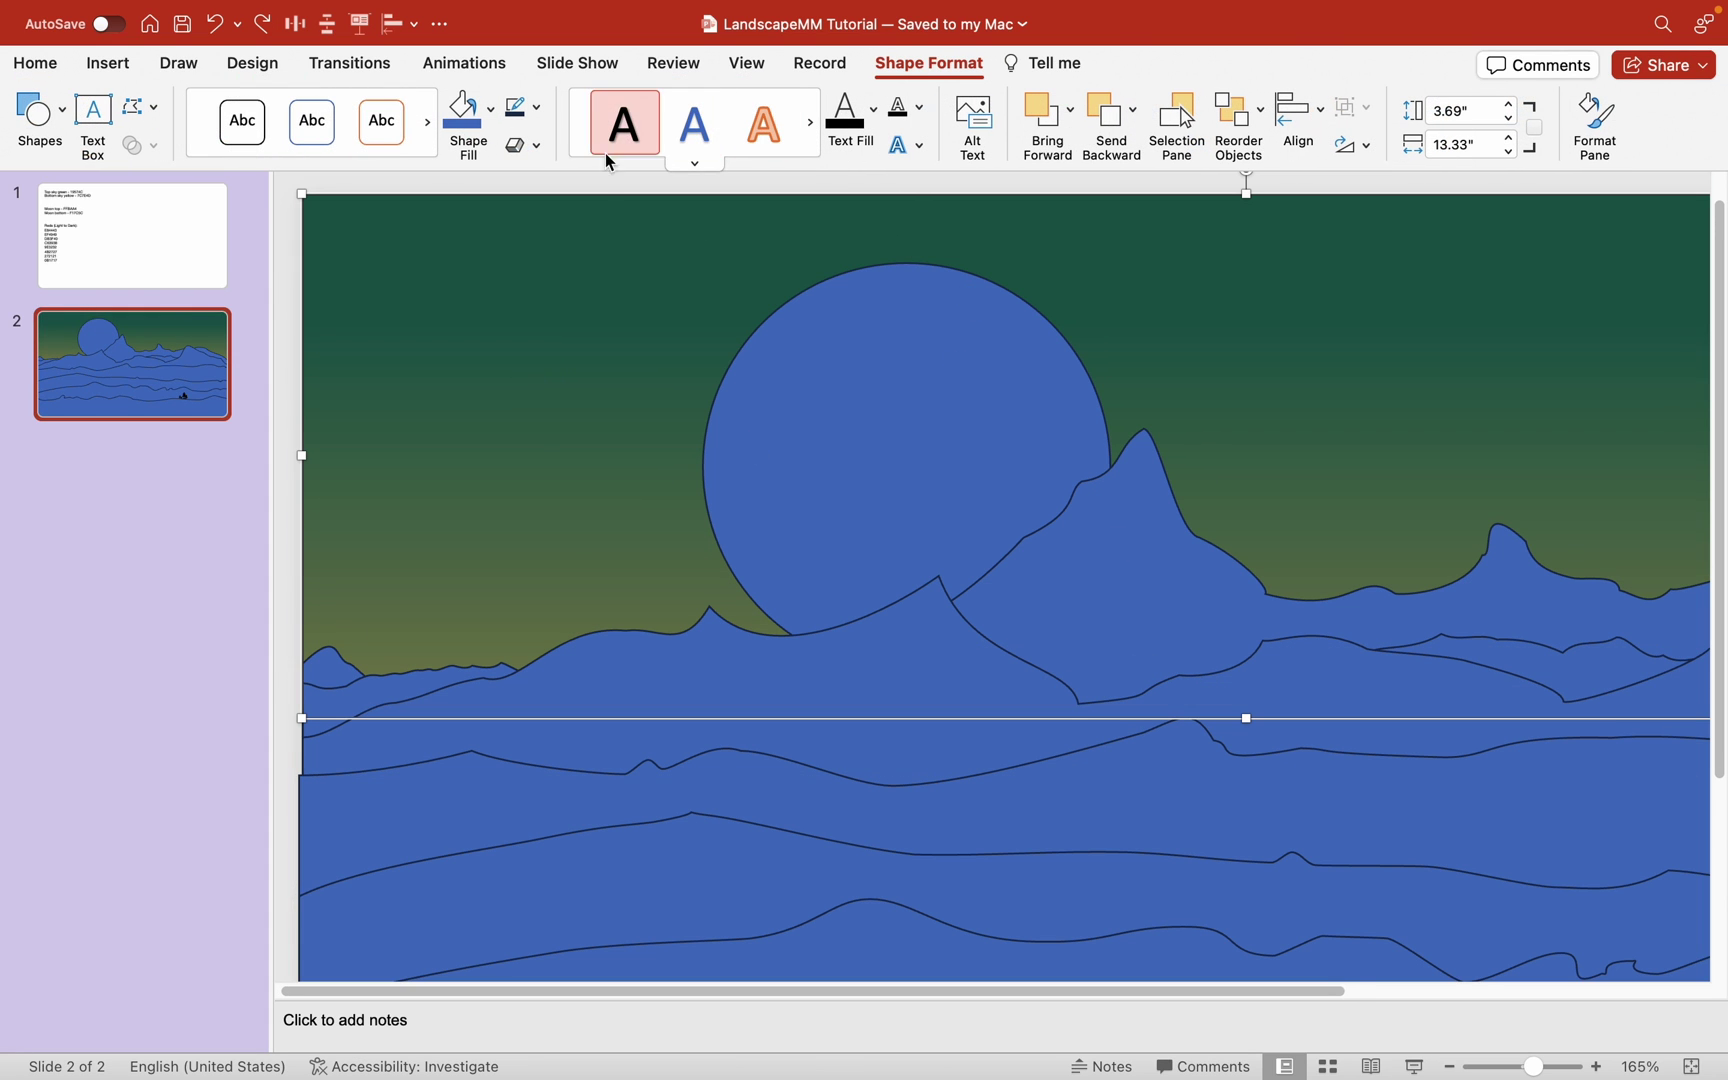
pyautogui.click(543, 114)
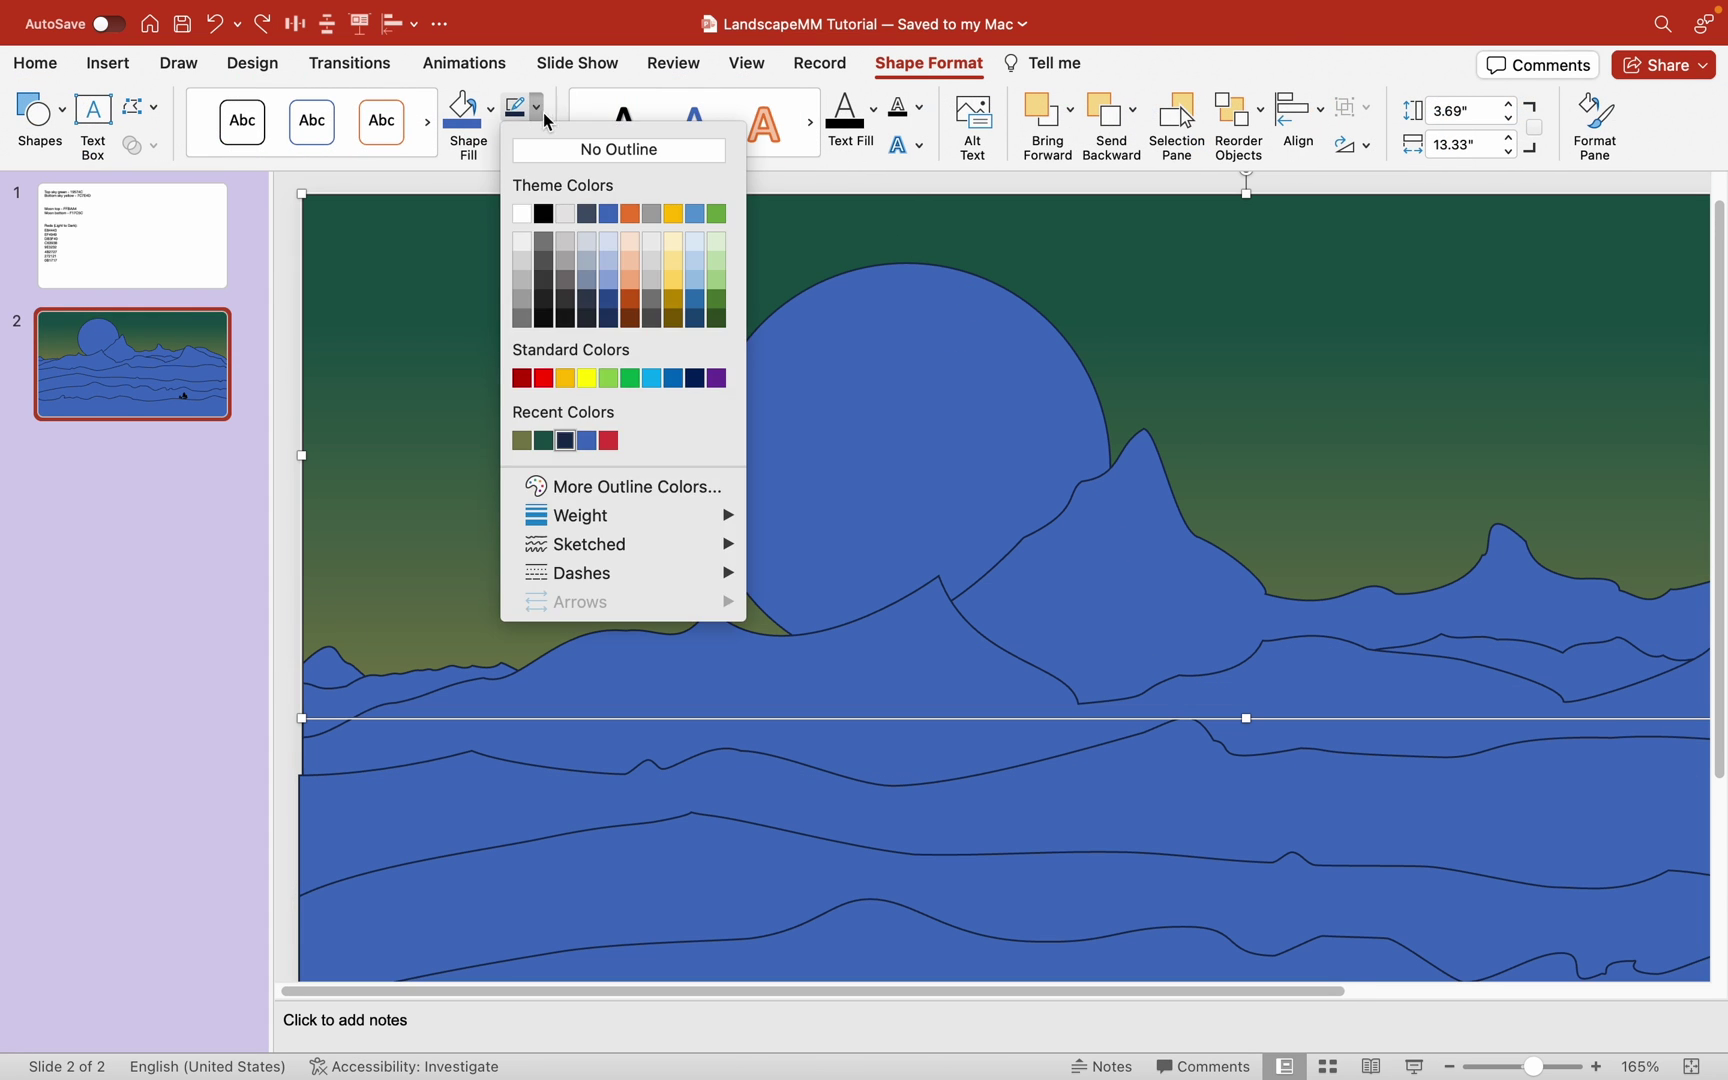
pyautogui.click(594, 148)
pyautogui.click(561, 179)
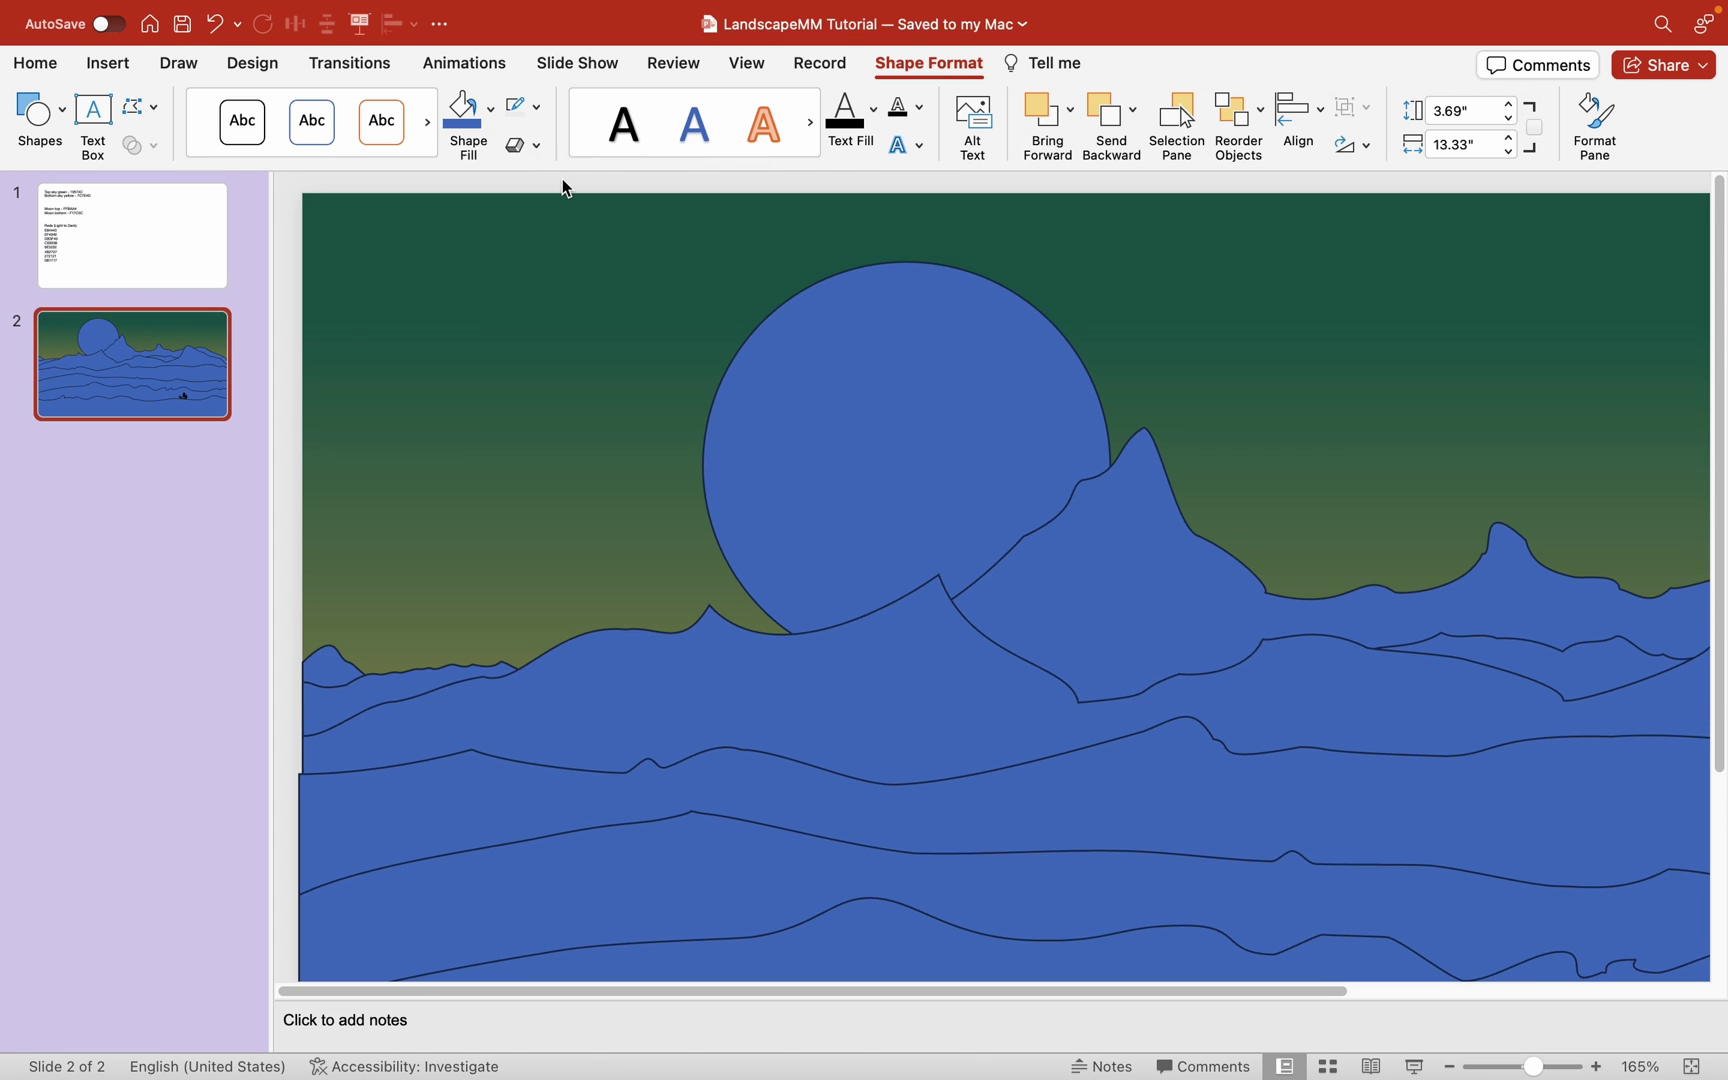
pyautogui.scroll(-3, 760, 343)
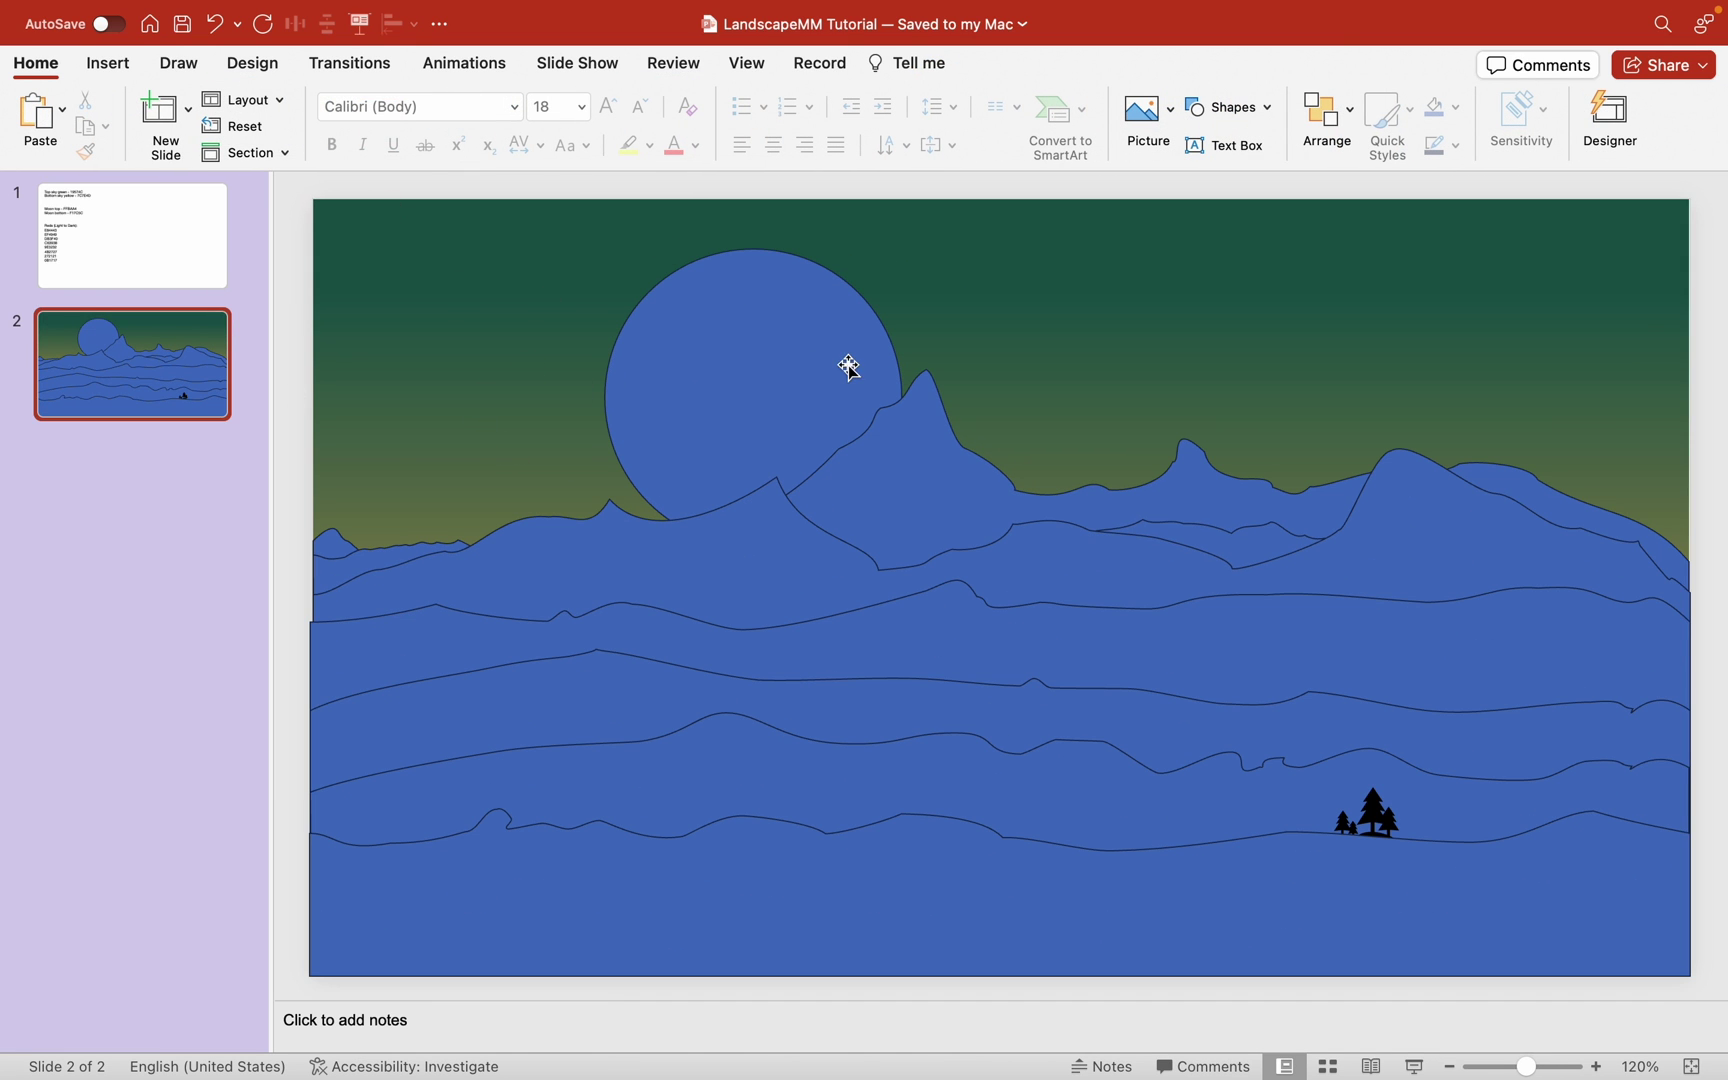
# Step: Copy code FFBAA4 from slide 1 and open gradient fill settings for the moon
pyautogui.click(197, 248)
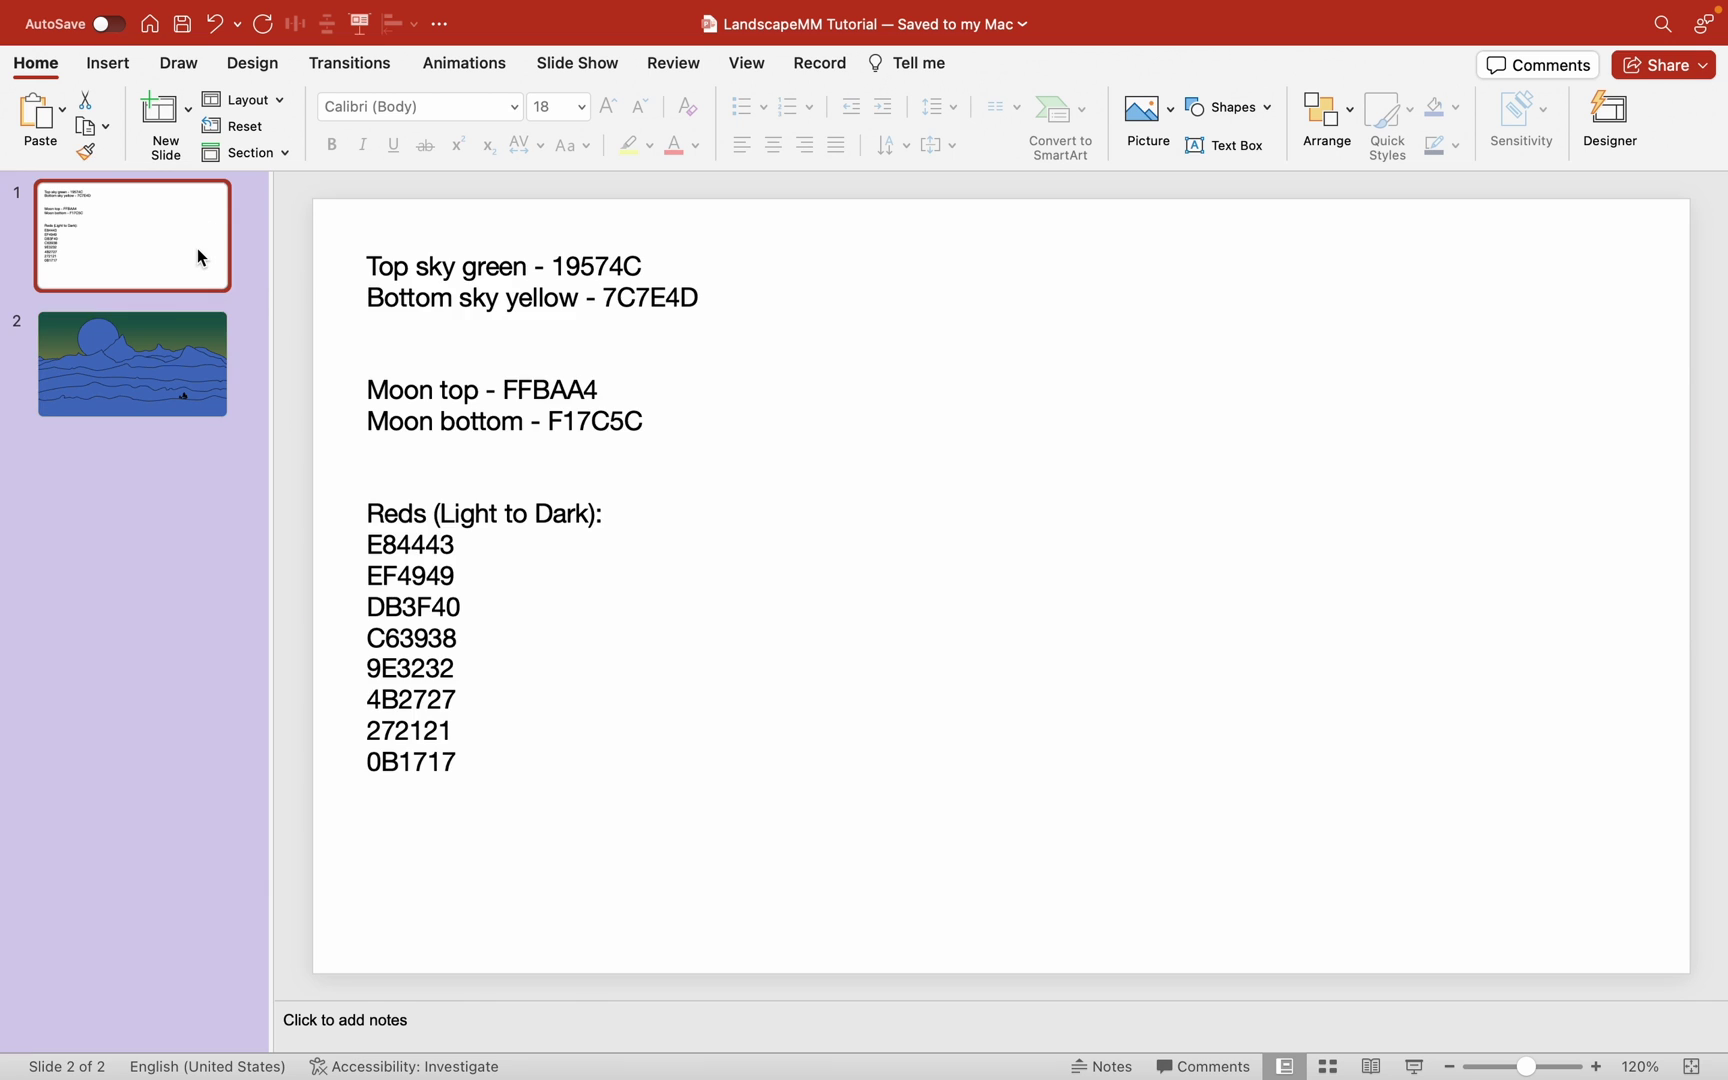
pyautogui.doubleClick(528, 388)
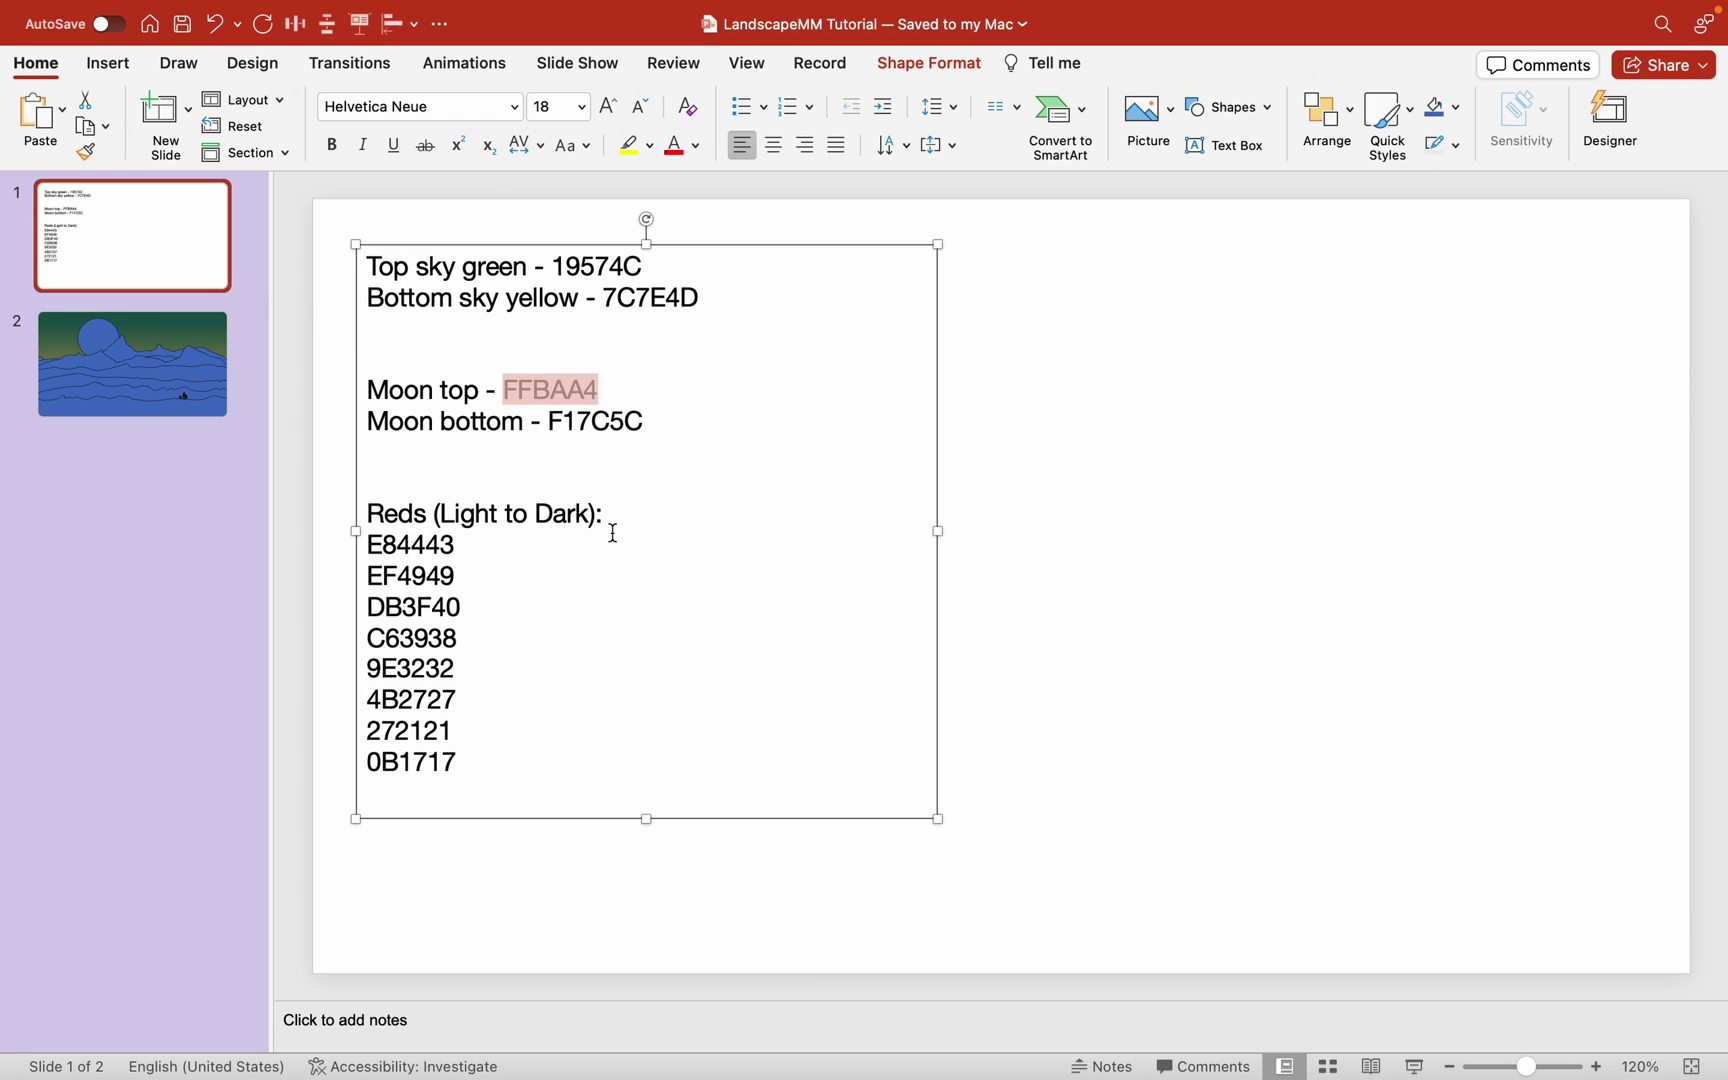
pyautogui.click(141, 383)
pyautogui.click(725, 405)
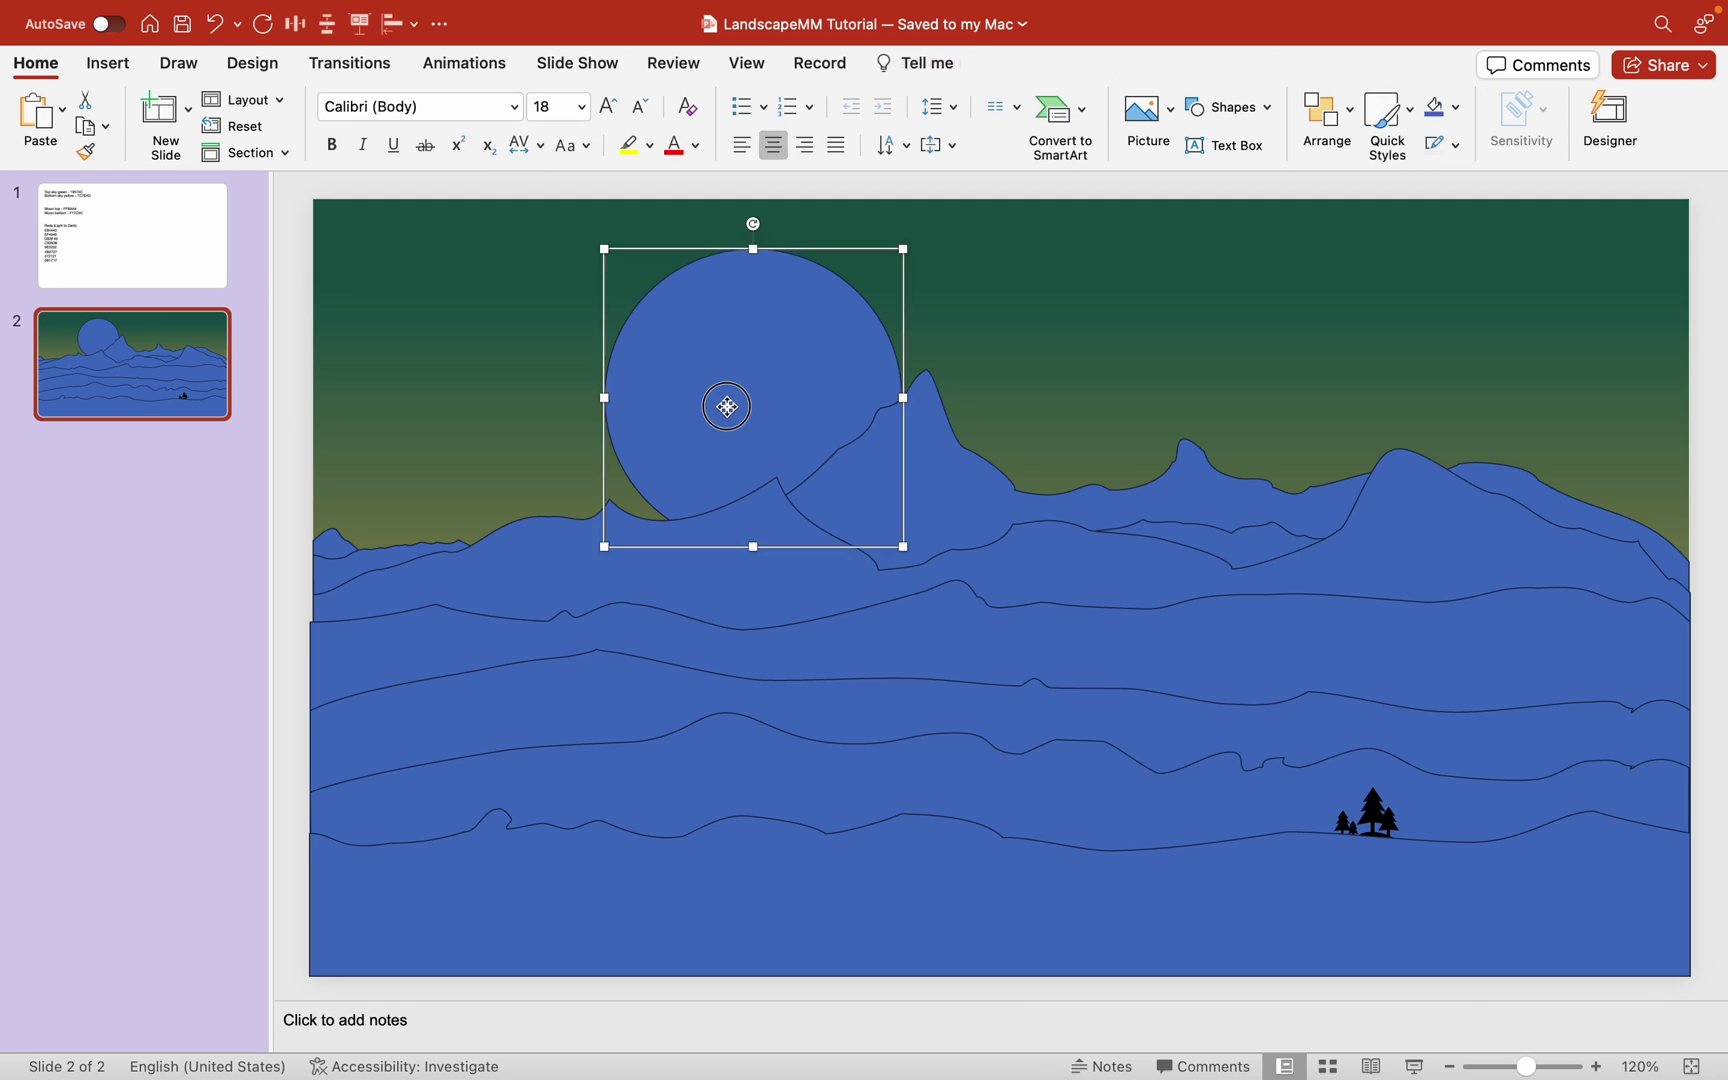
pyautogui.click(929, 64)
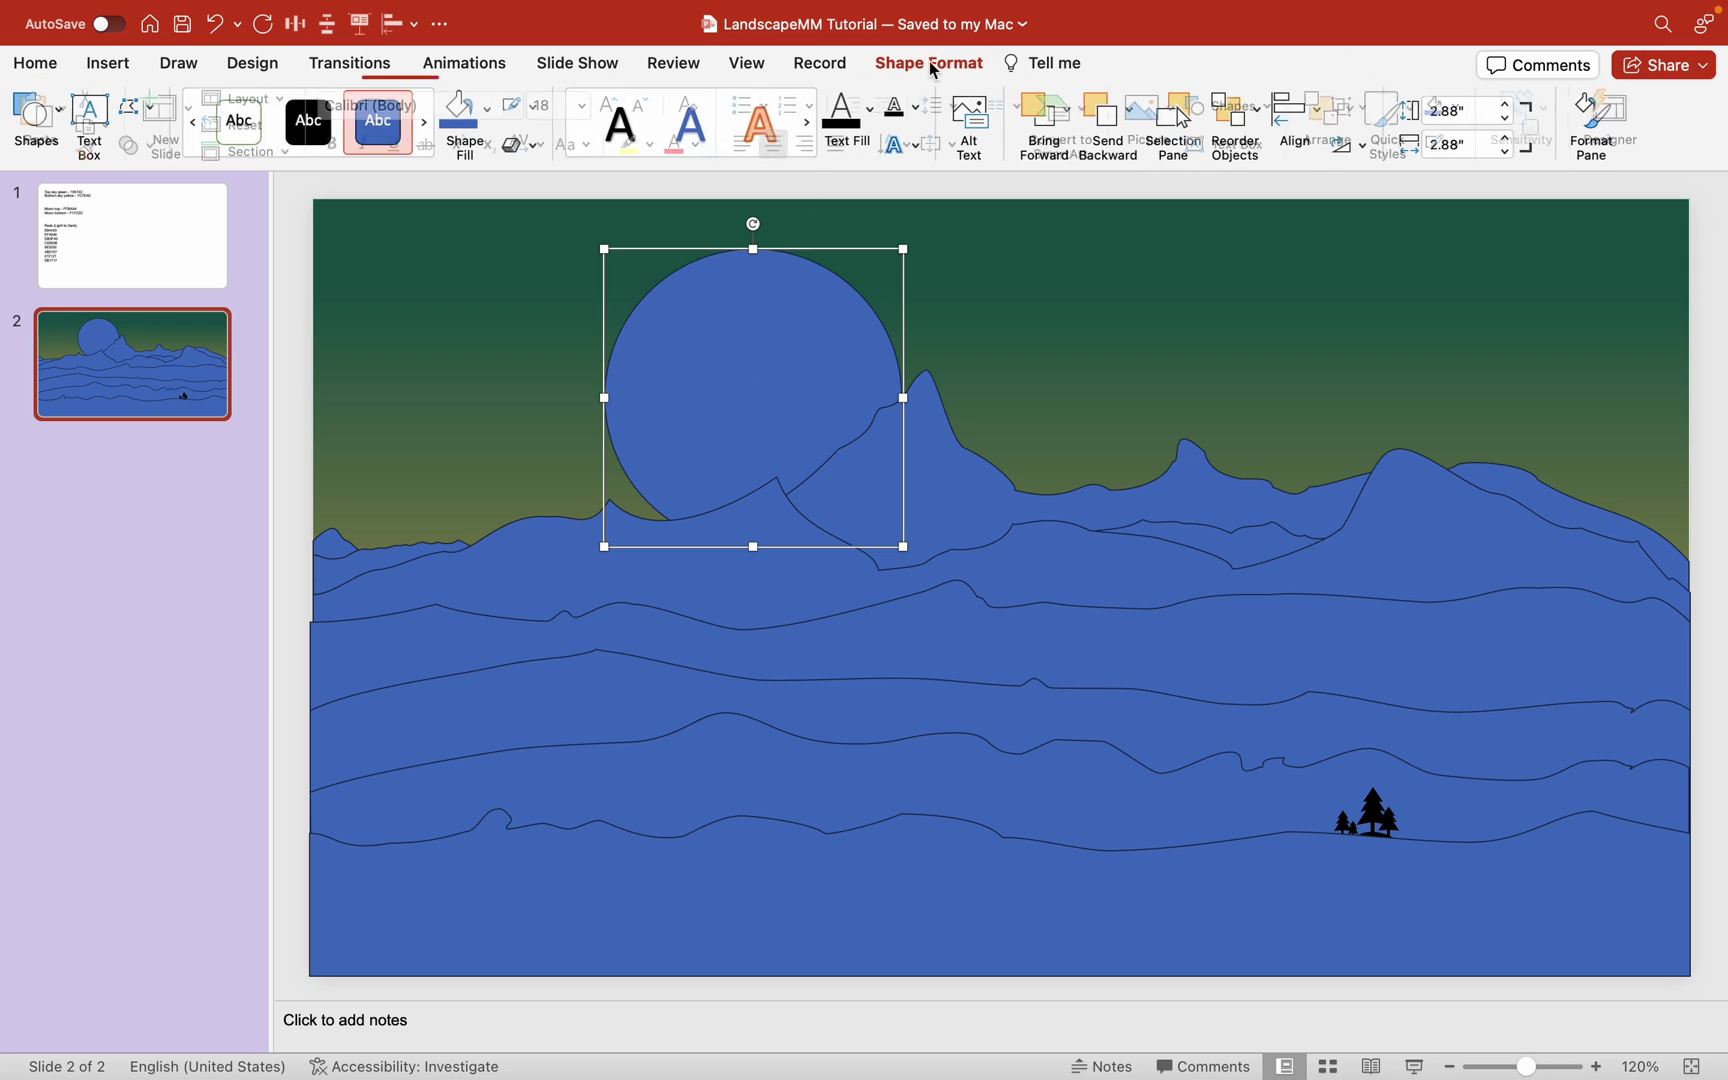
pyautogui.click(491, 108)
pyautogui.click(779, 1041)
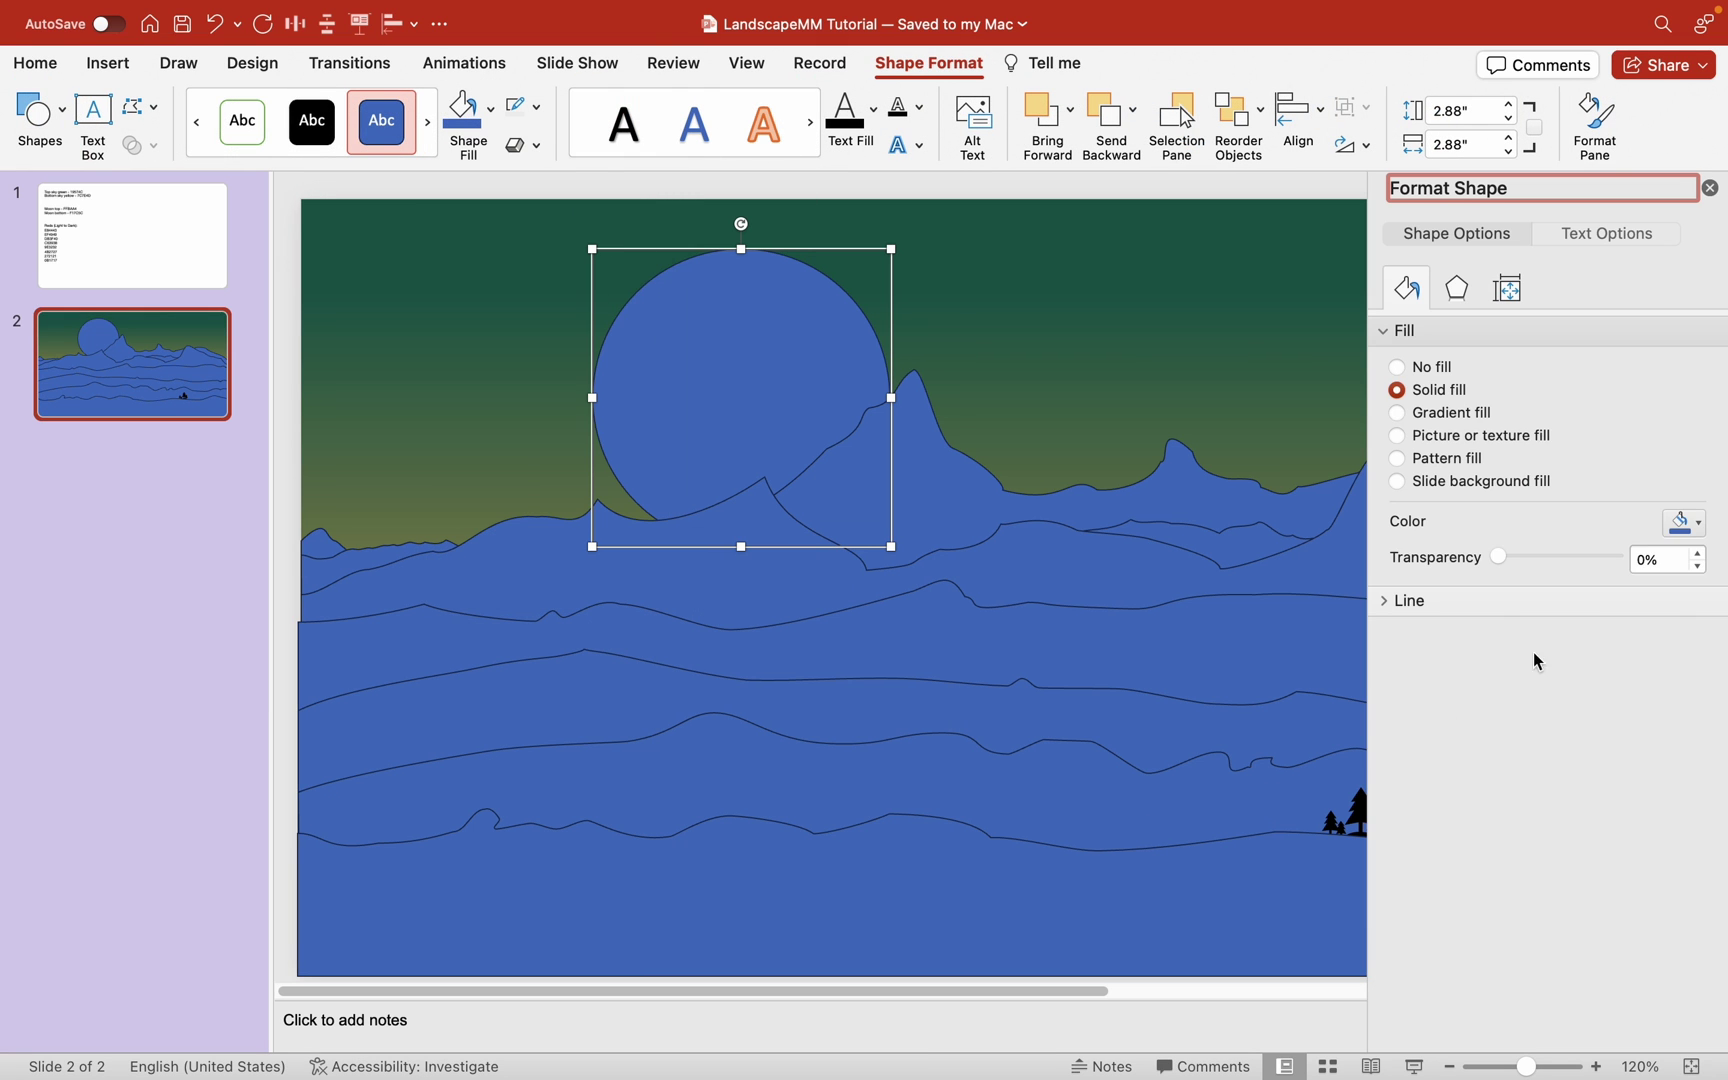
pyautogui.click(1397, 413)
# Step: Set the moon's gradient stops to peach FFBAA4 and coral F17C5C
pyautogui.click(1684, 763)
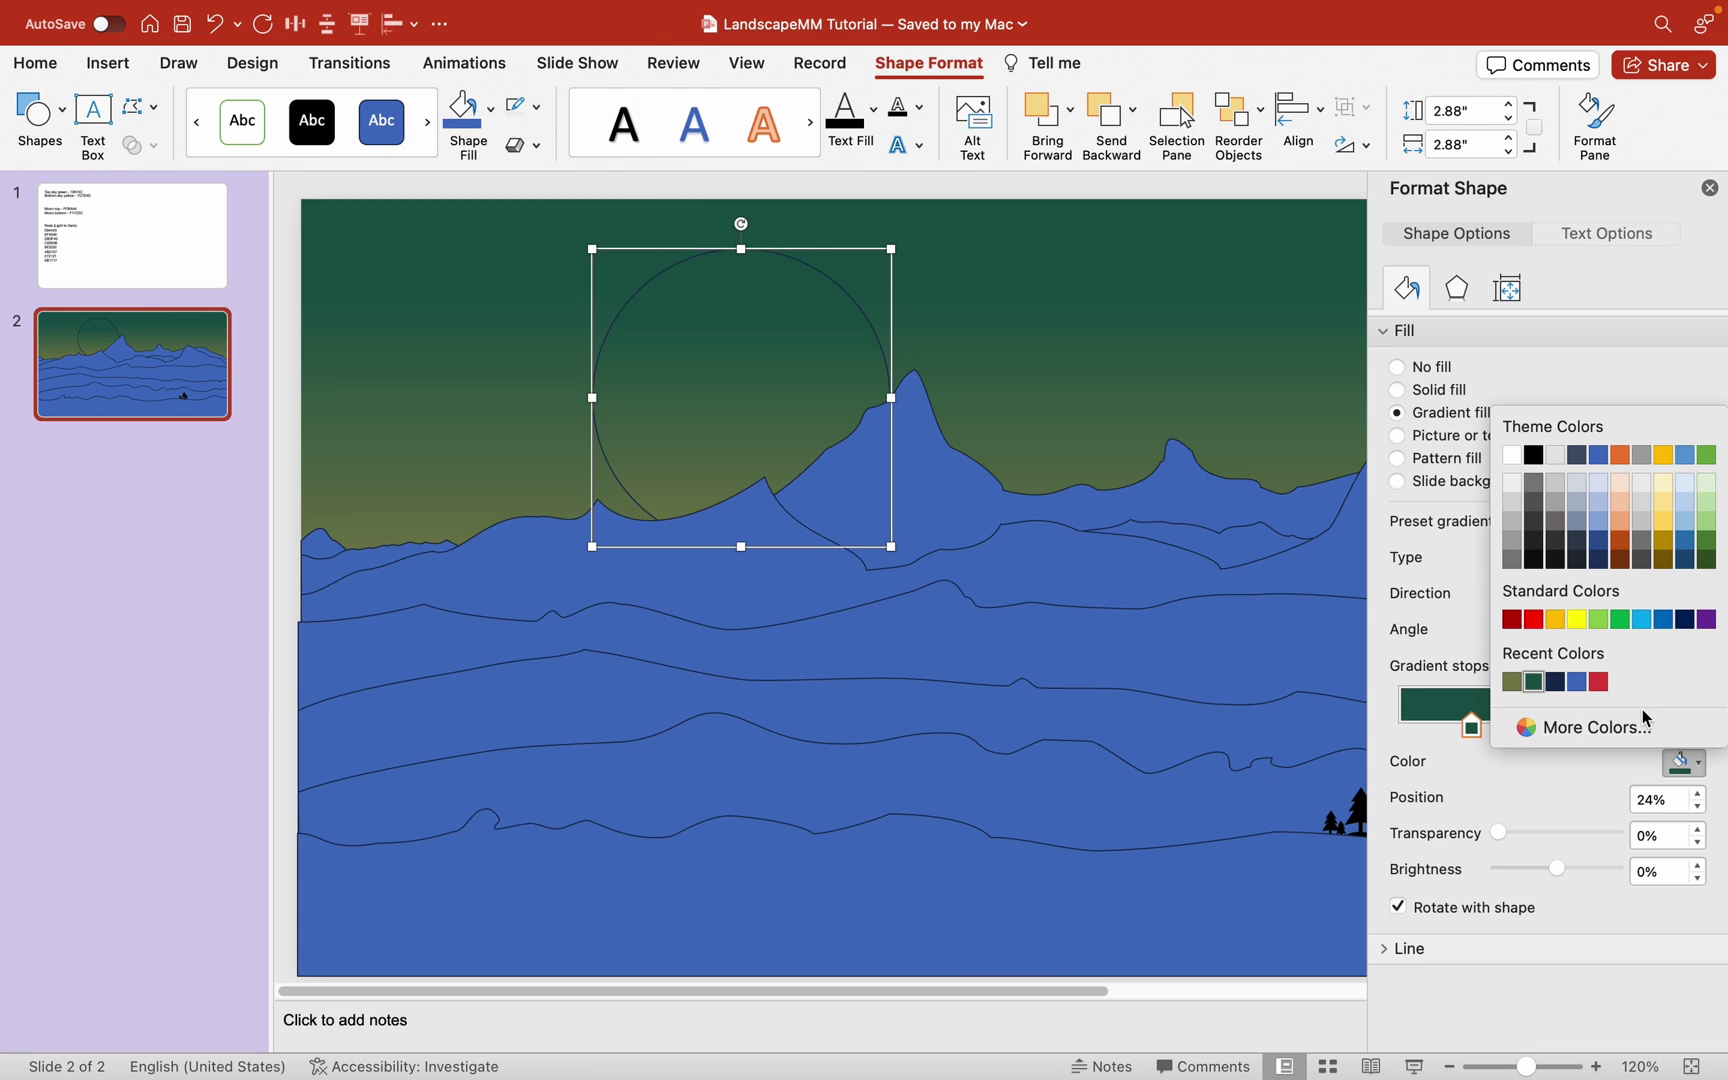
pyautogui.click(1593, 726)
pyautogui.write('FFBAA4')
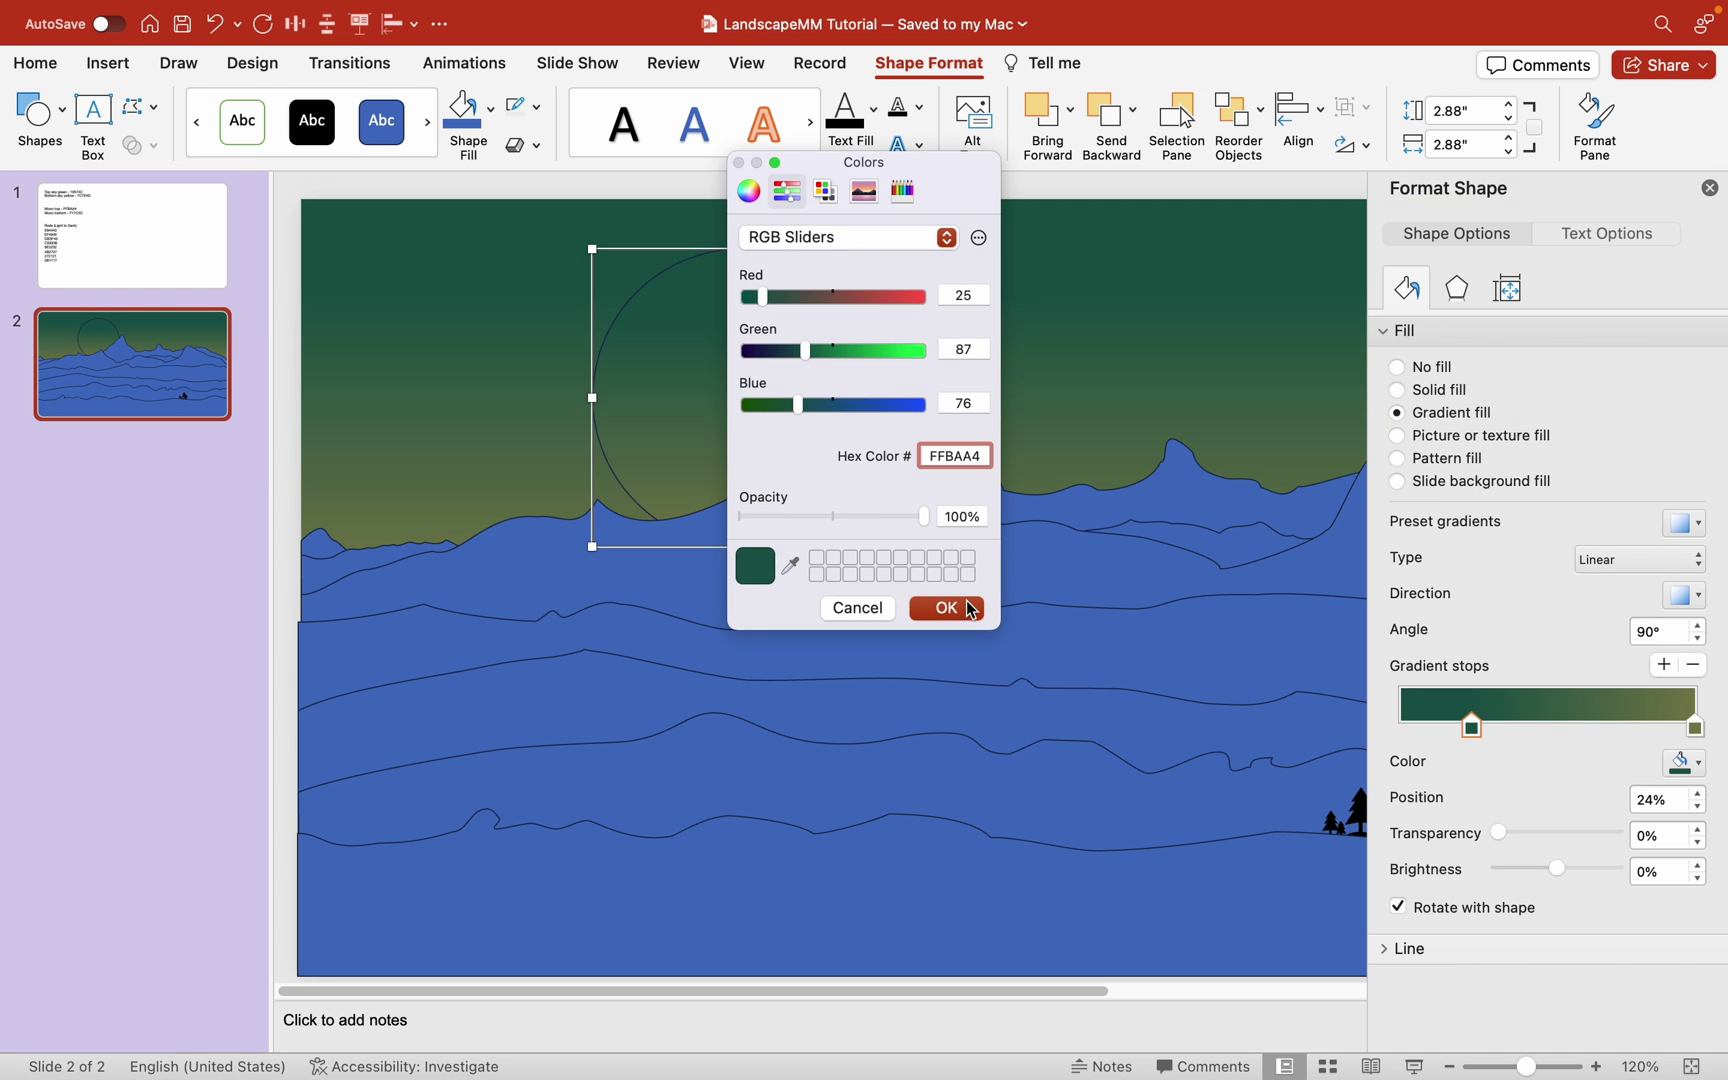
pyautogui.click(963, 607)
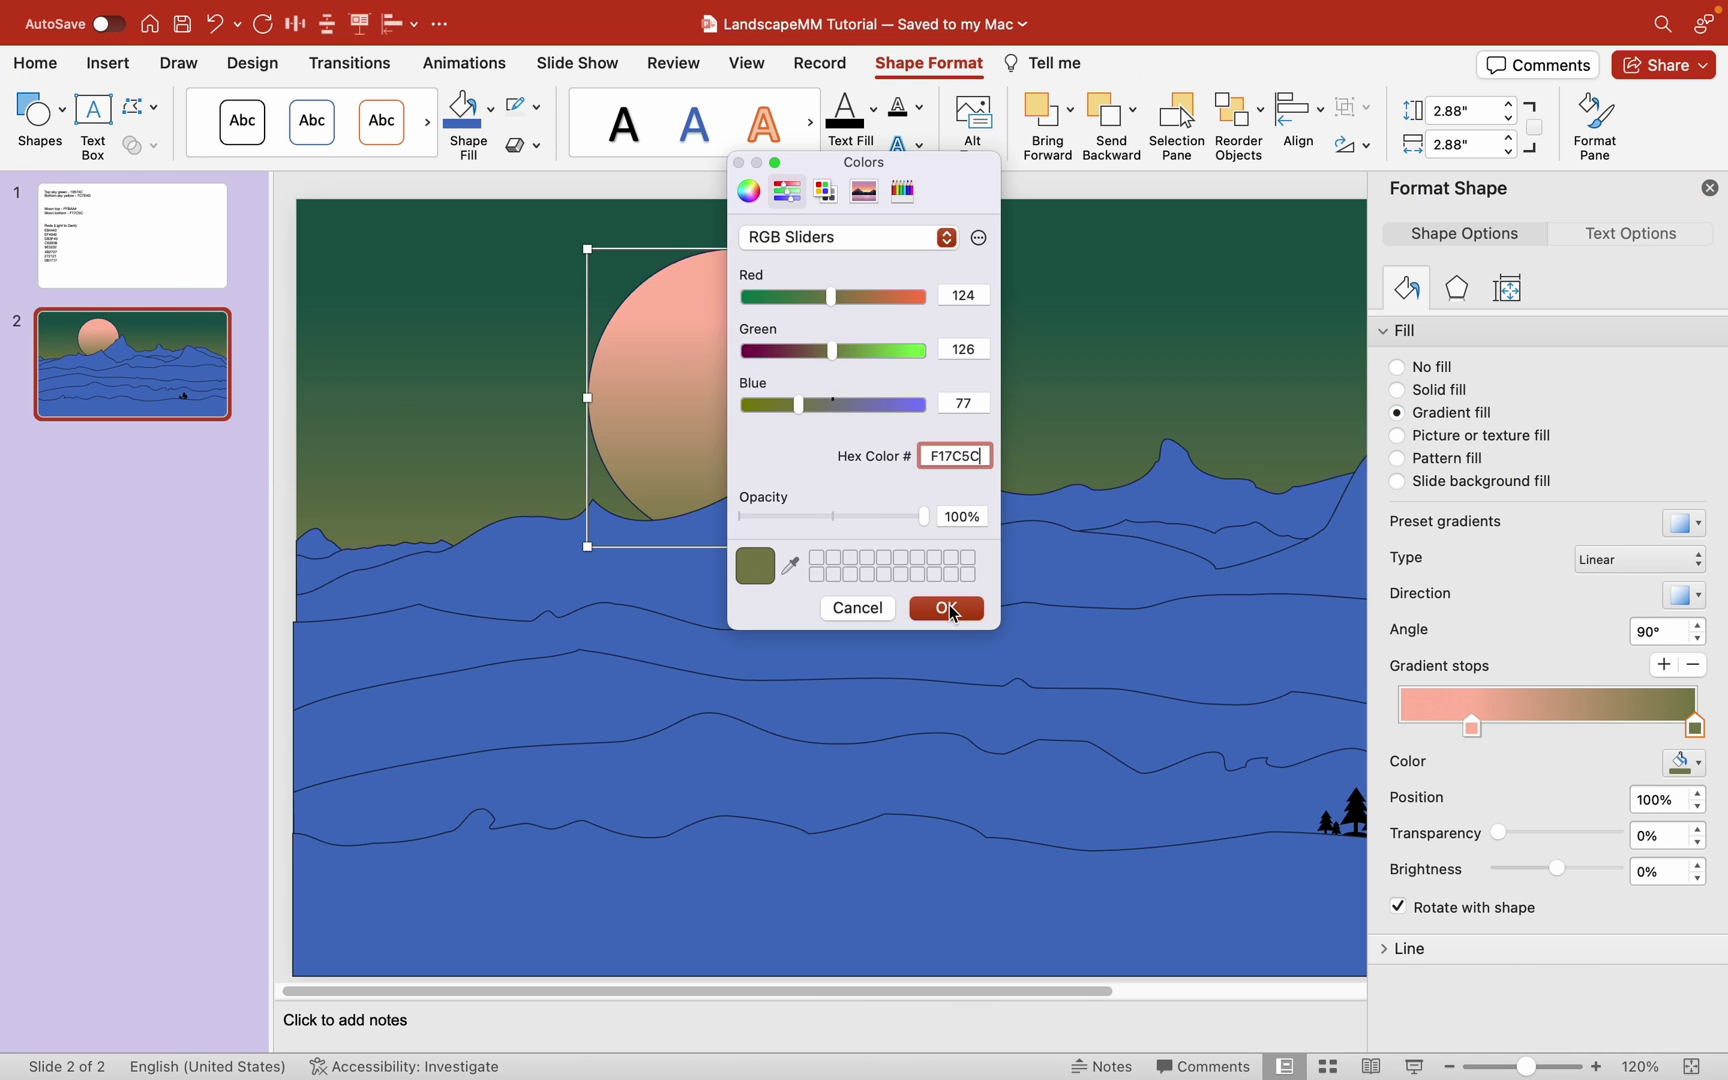
pyautogui.click(947, 608)
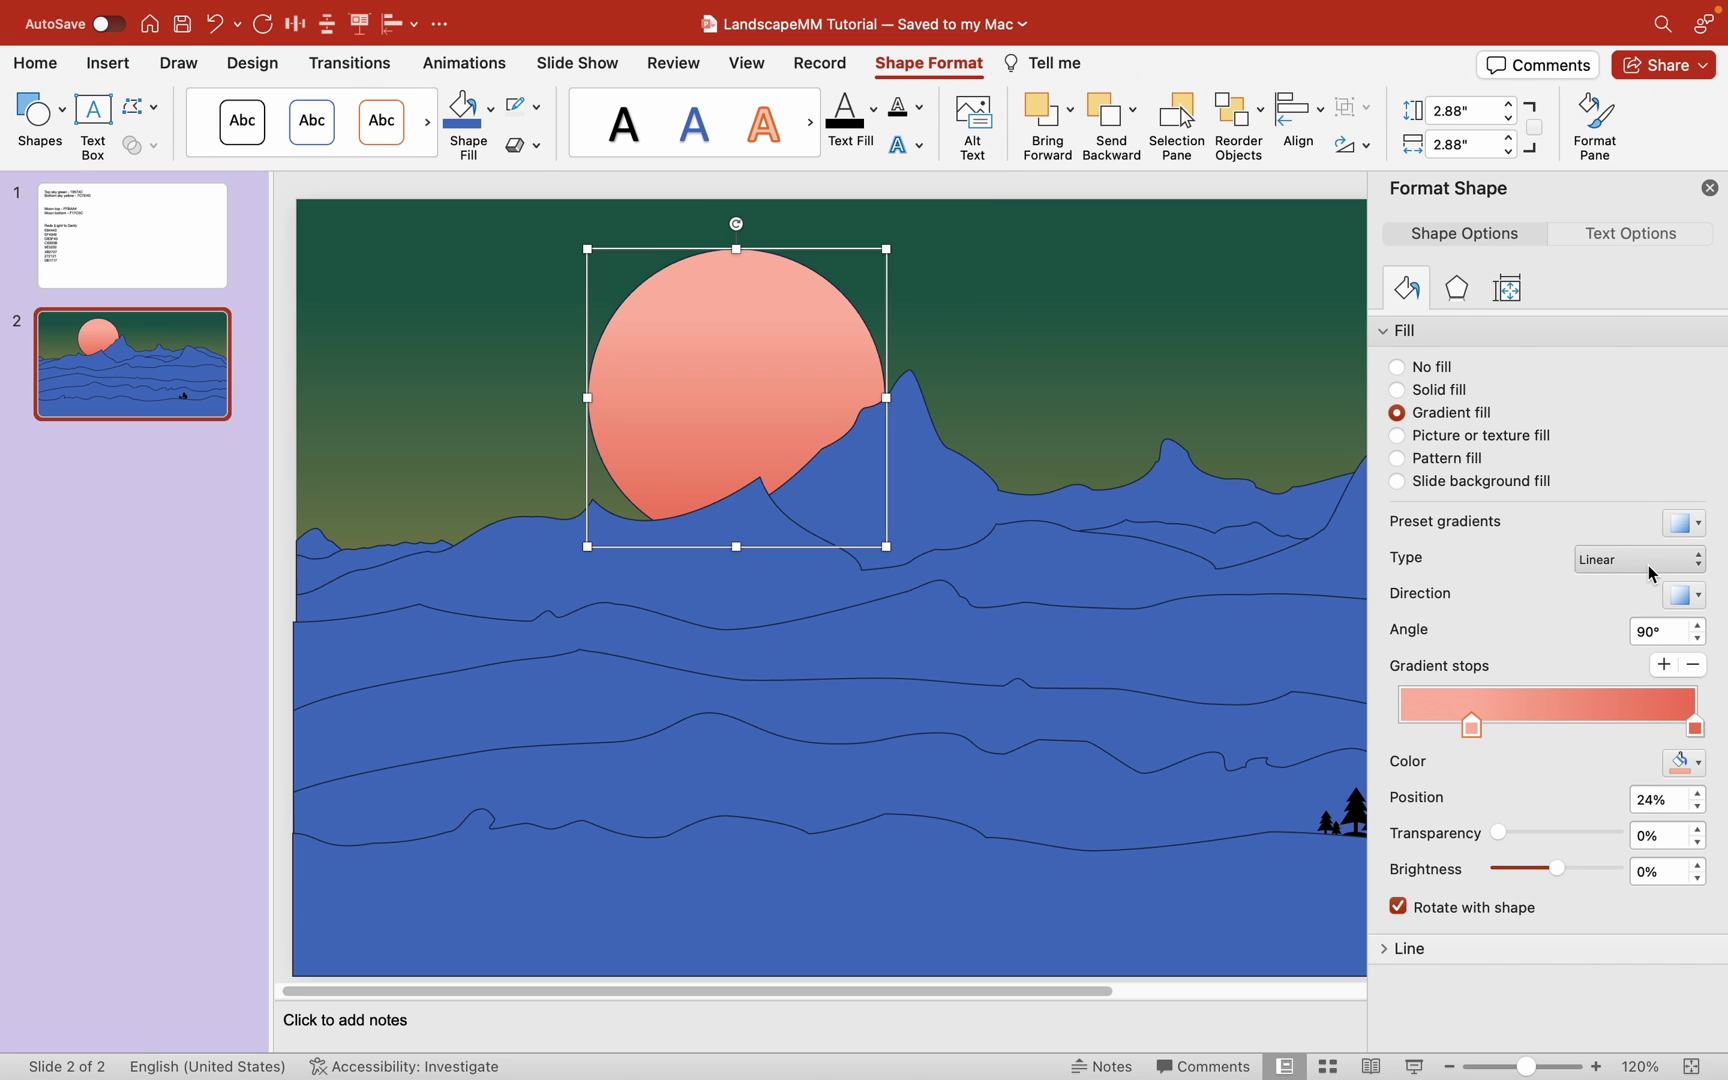
# Step: Make the moon gradient Radial with direction From Center
pyautogui.click(1649, 566)
pyautogui.click(1642, 586)
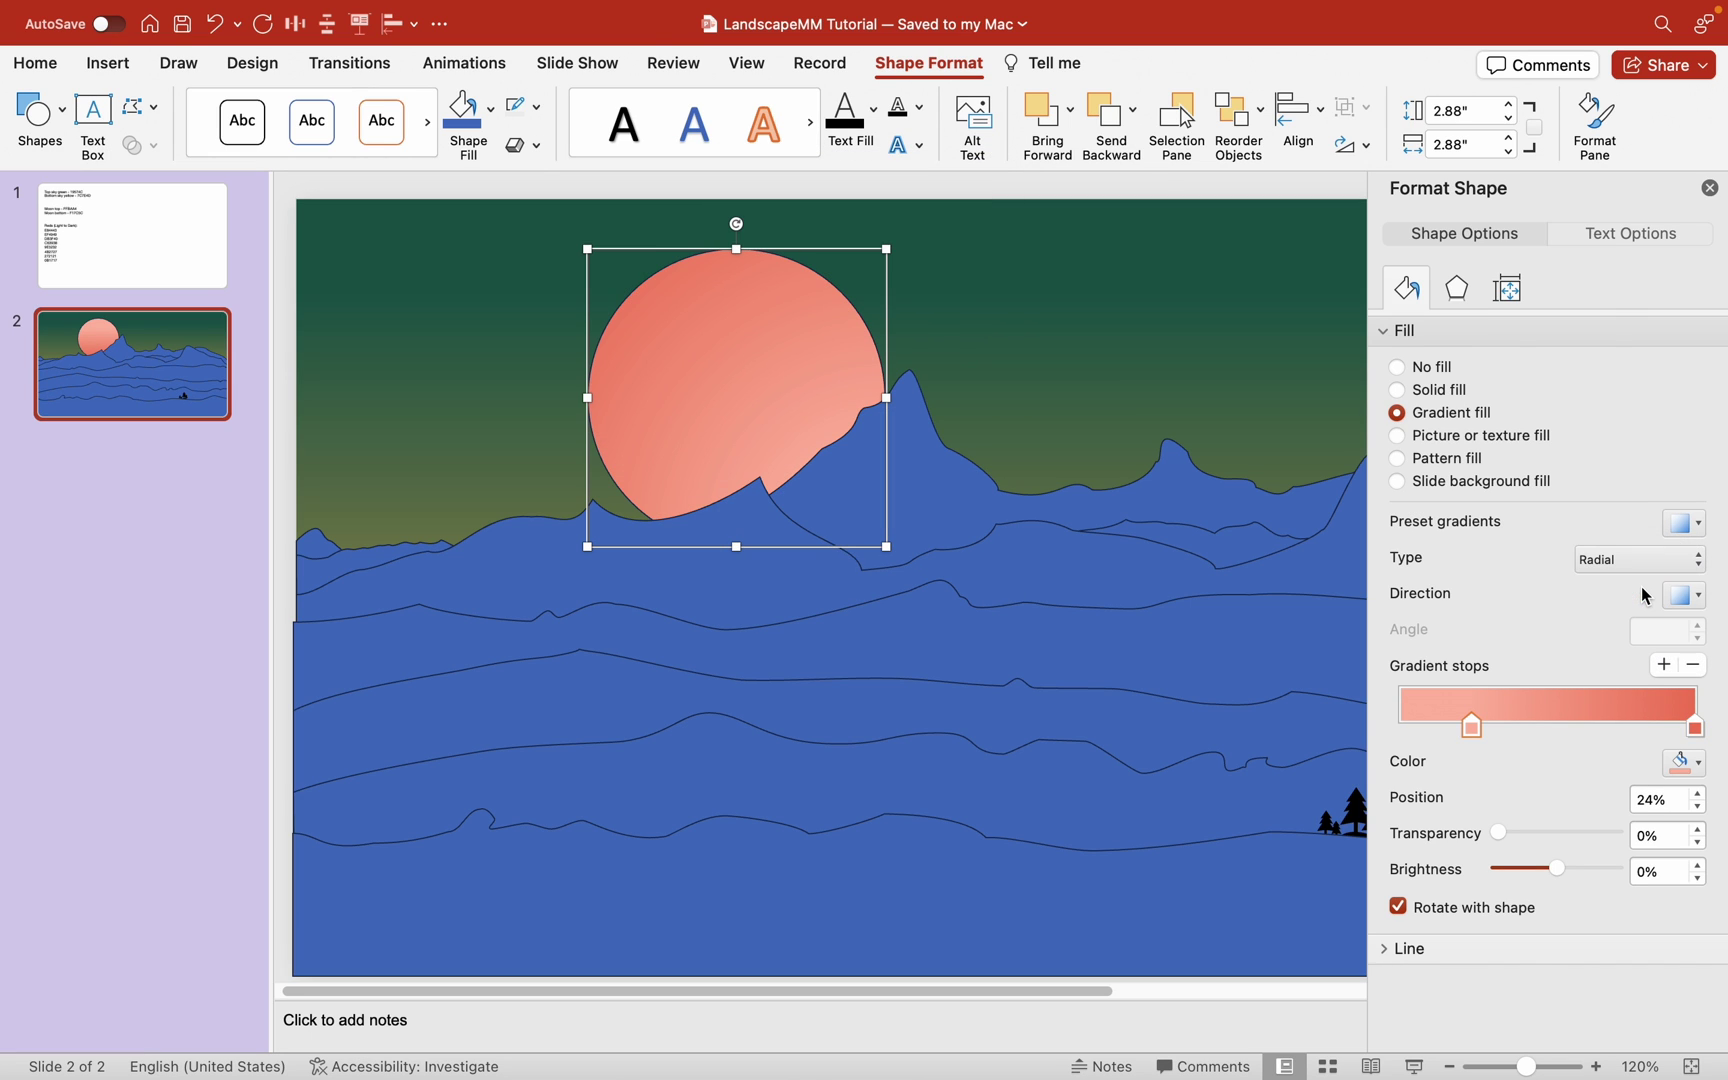
pyautogui.click(1681, 595)
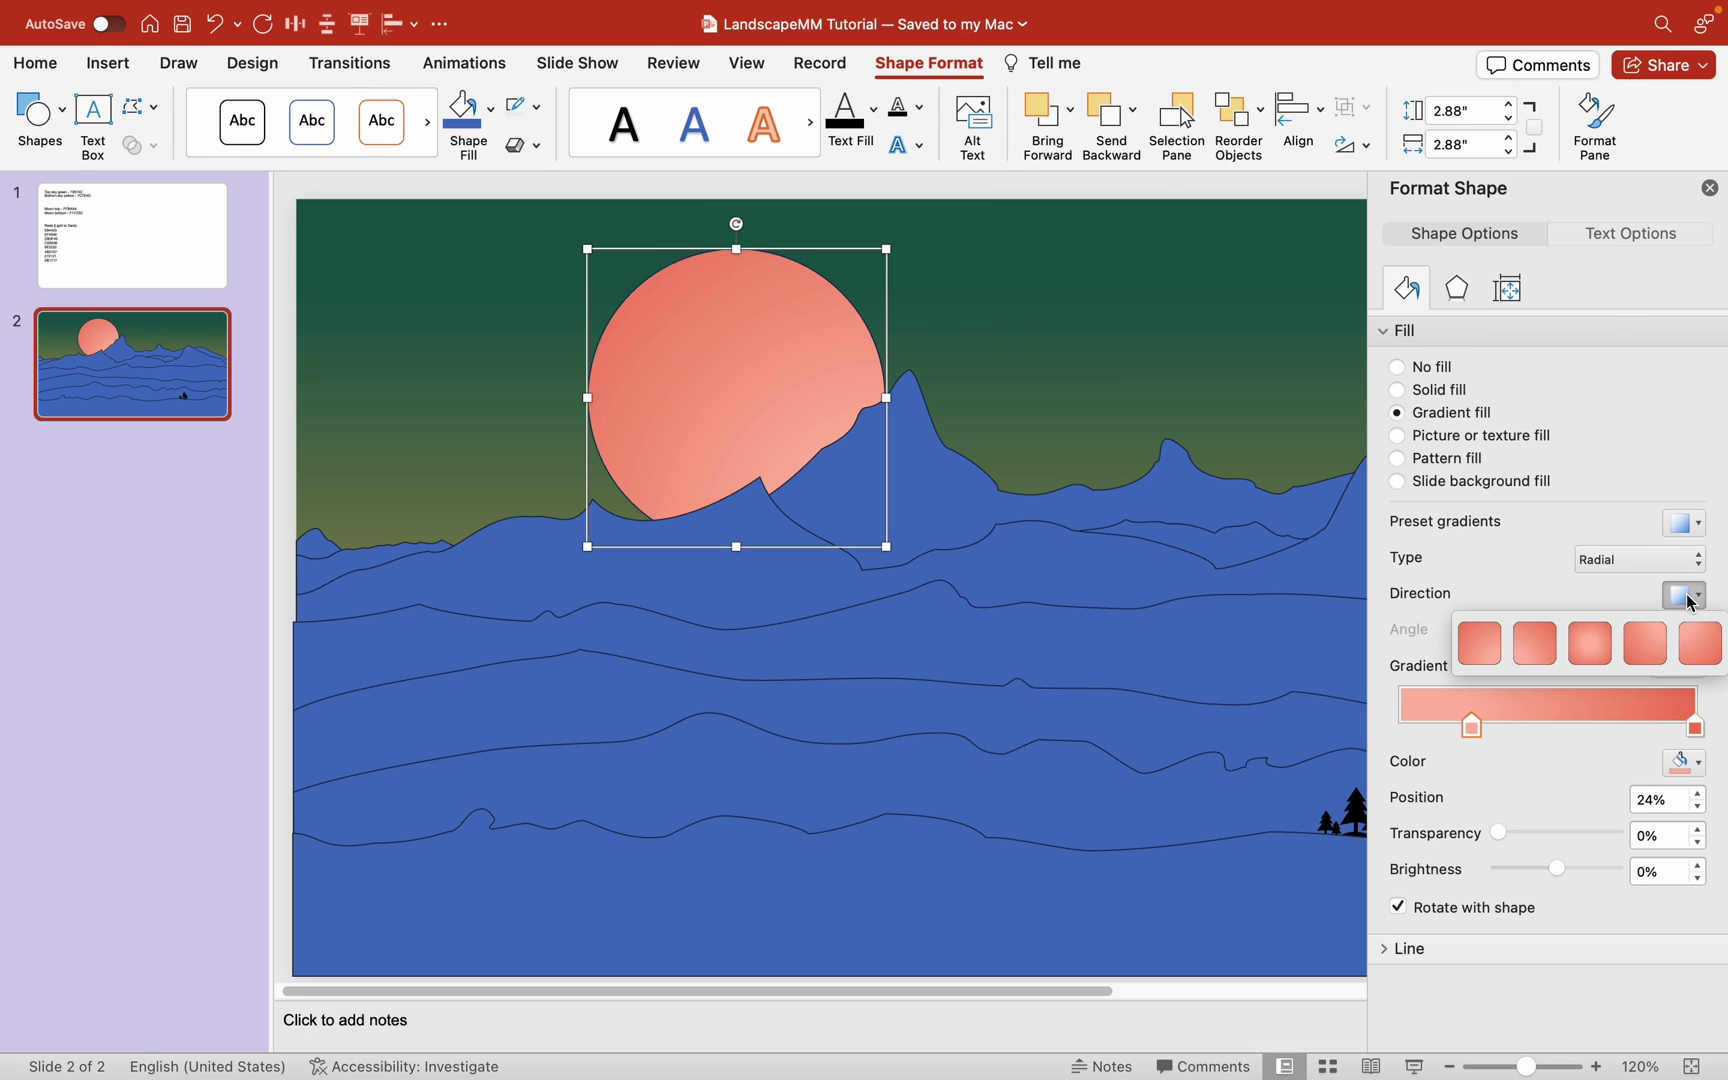
pyautogui.click(1593, 643)
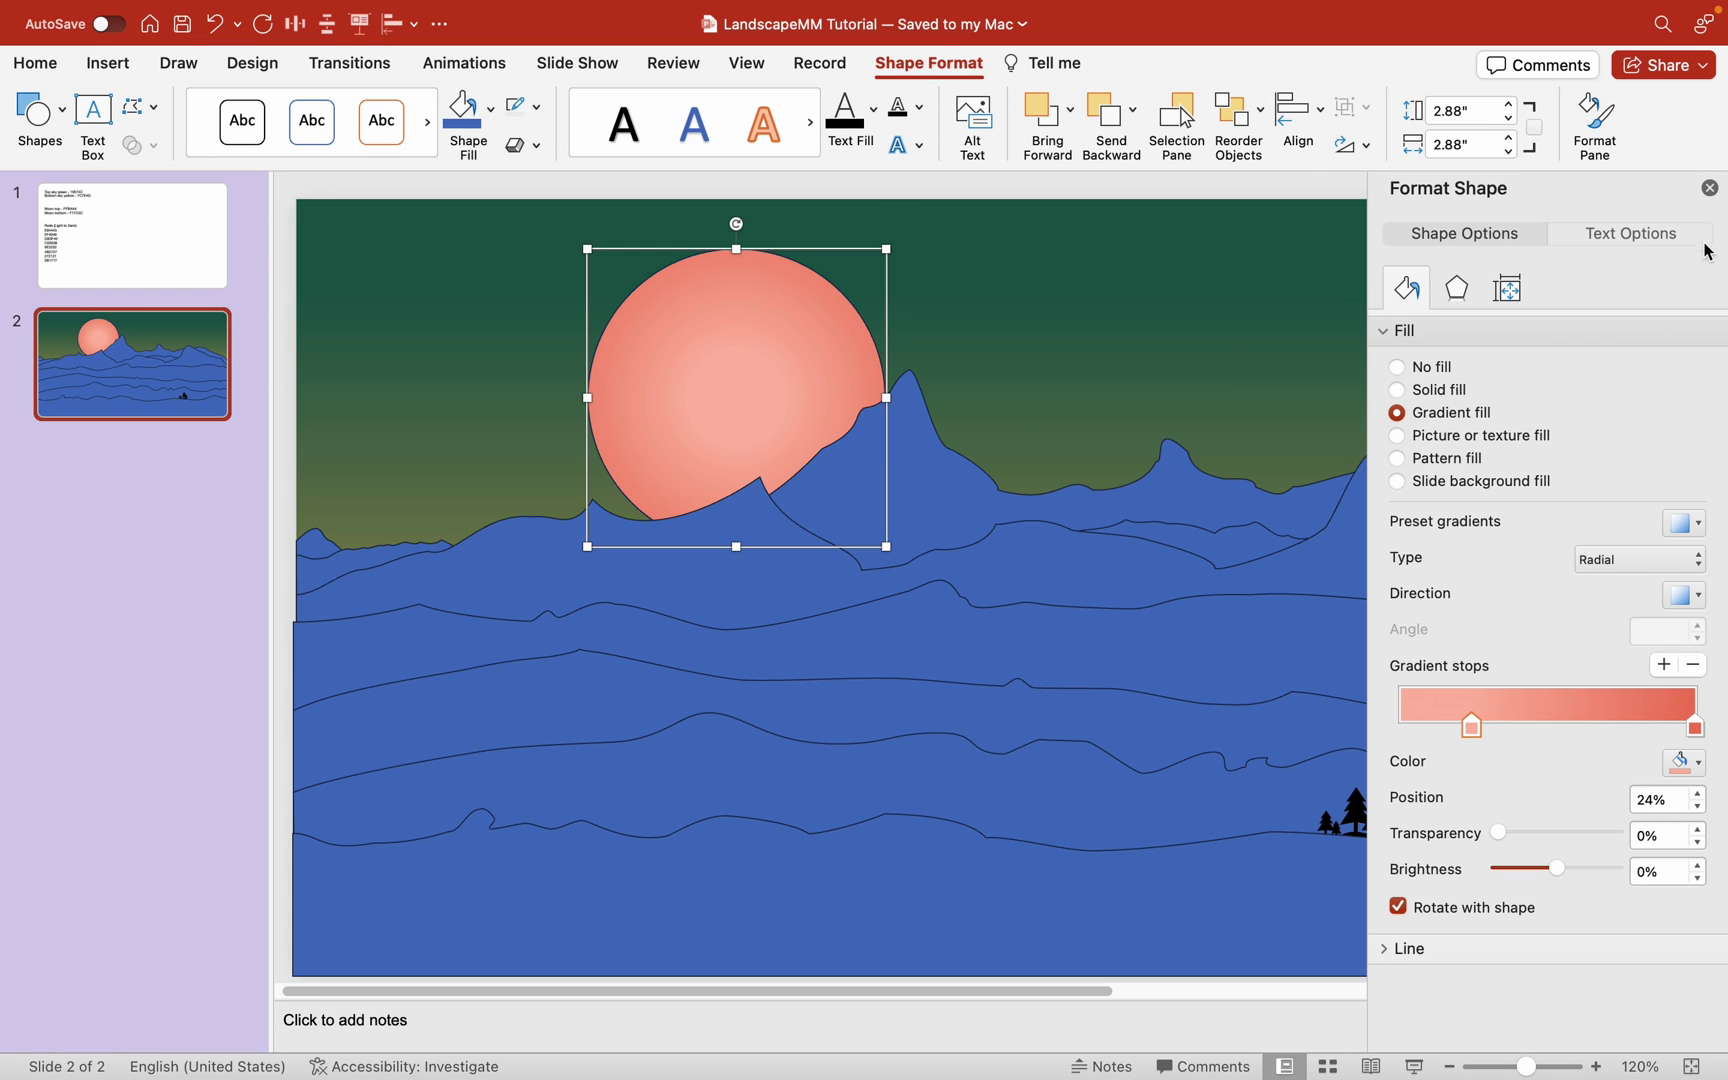
pyautogui.click(1708, 193)
pyautogui.click(939, 446)
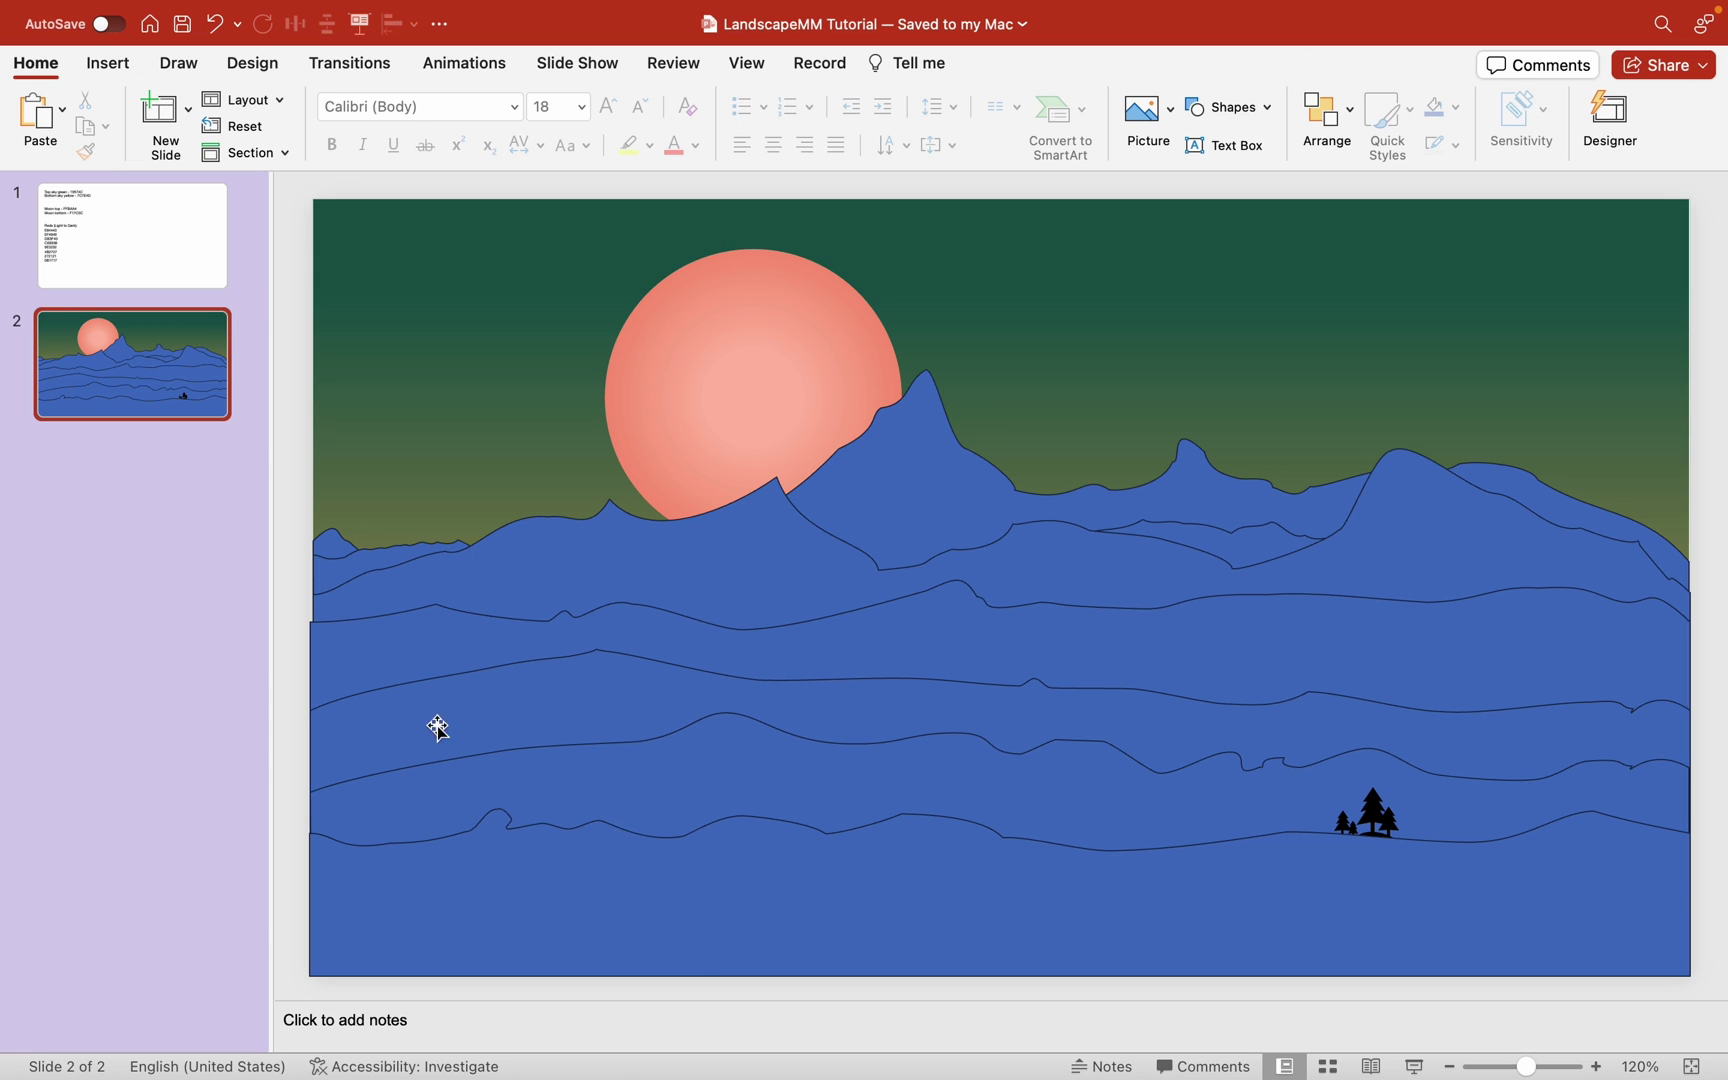
# Step: Fill the topmost mountain layer with red E84443 copied from slide 1's notes
pyautogui.click(192, 257)
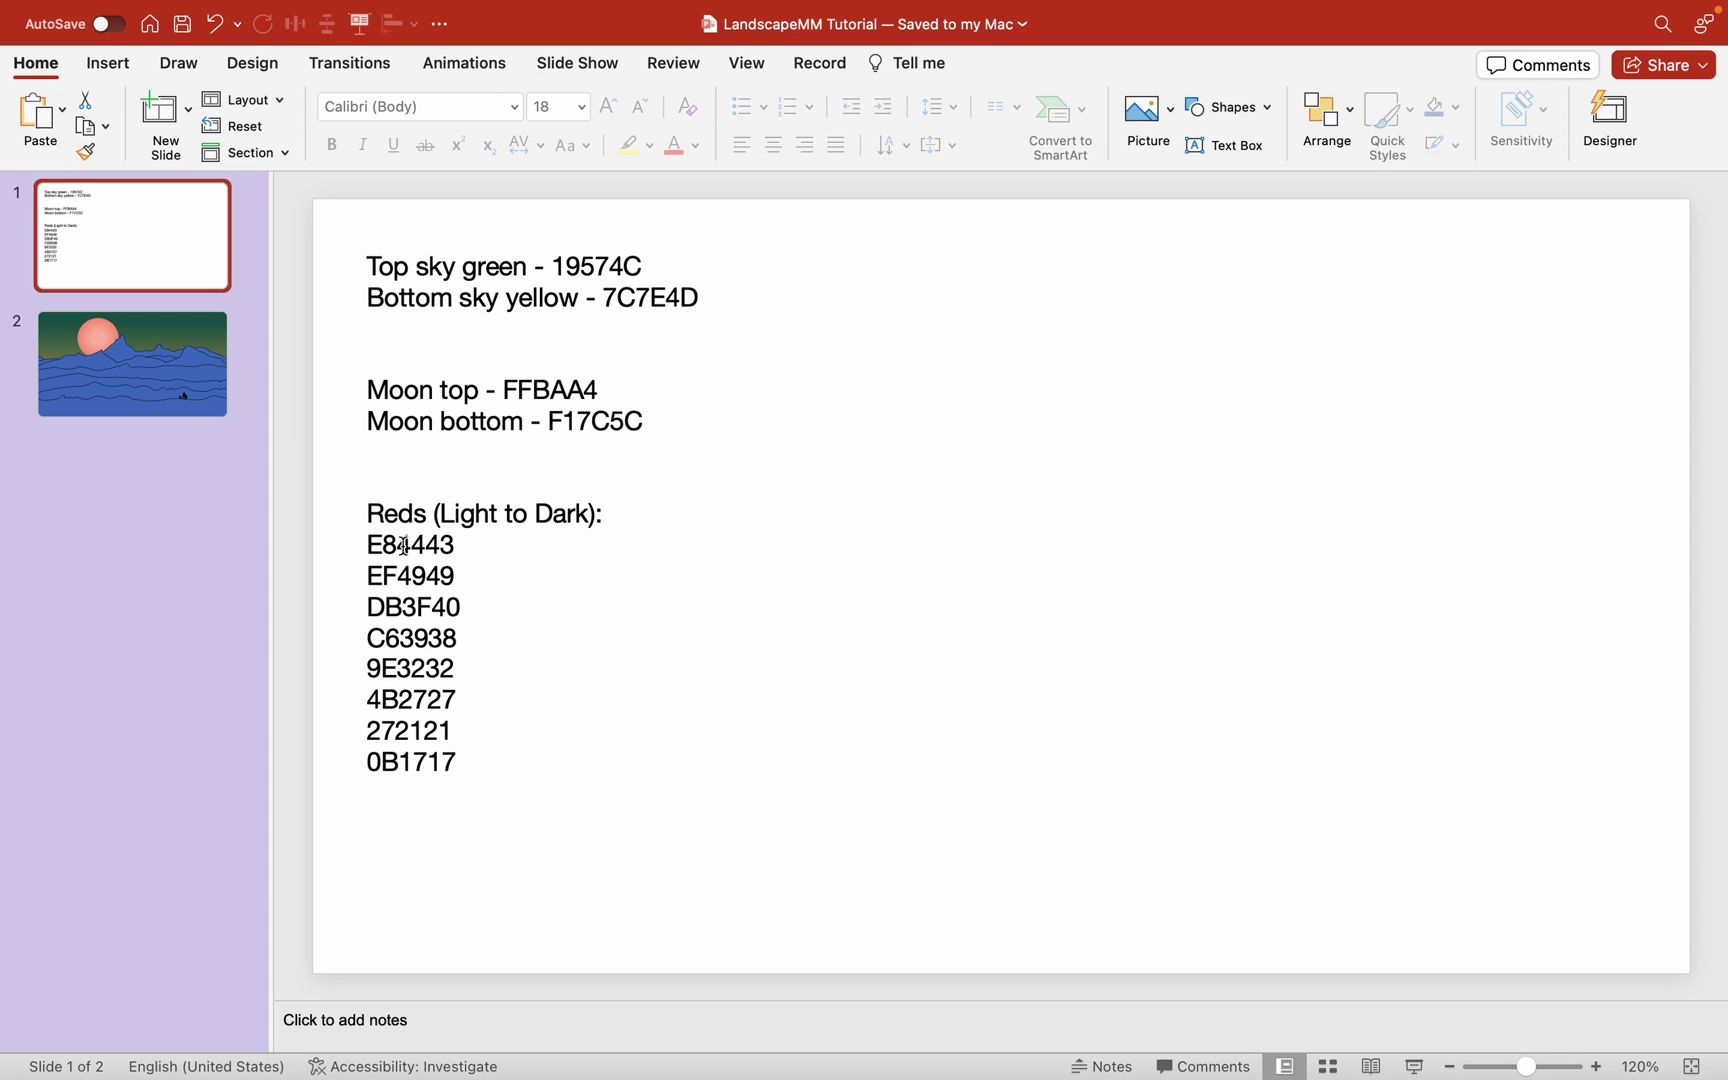
pyautogui.moveTo(367, 544); pyautogui.dragTo(447, 540)
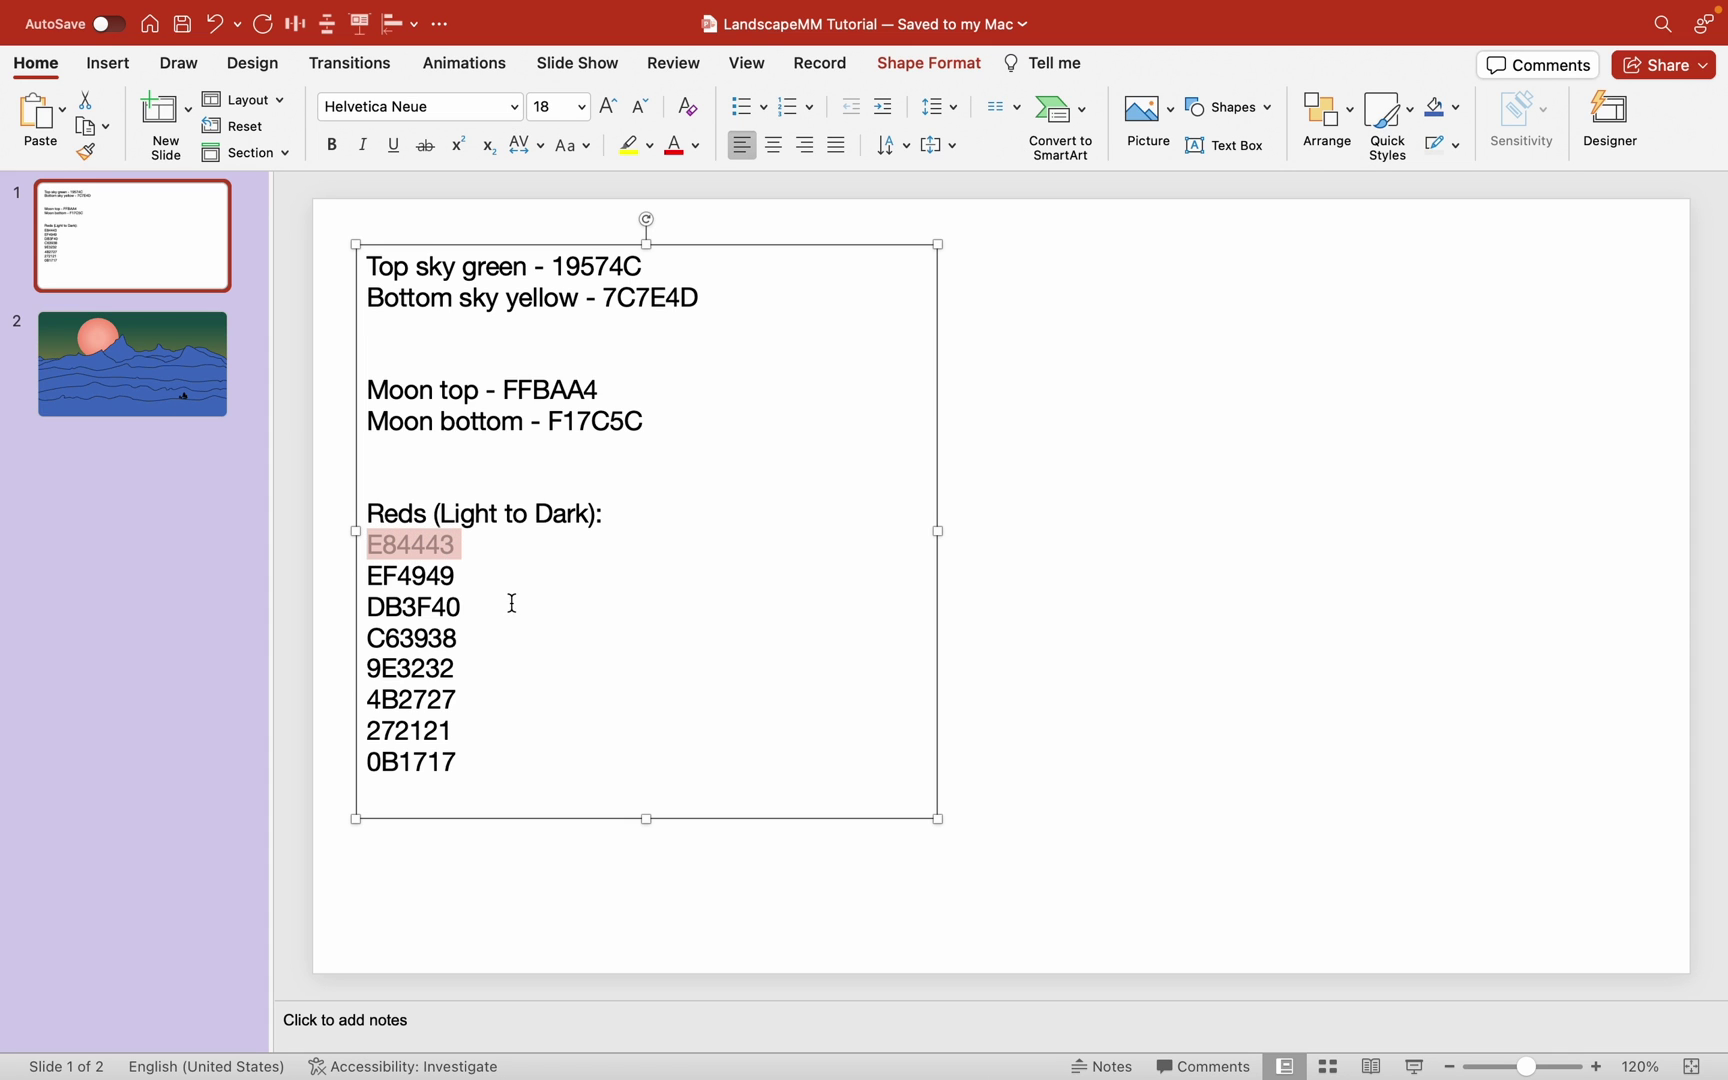
pyautogui.click(161, 382)
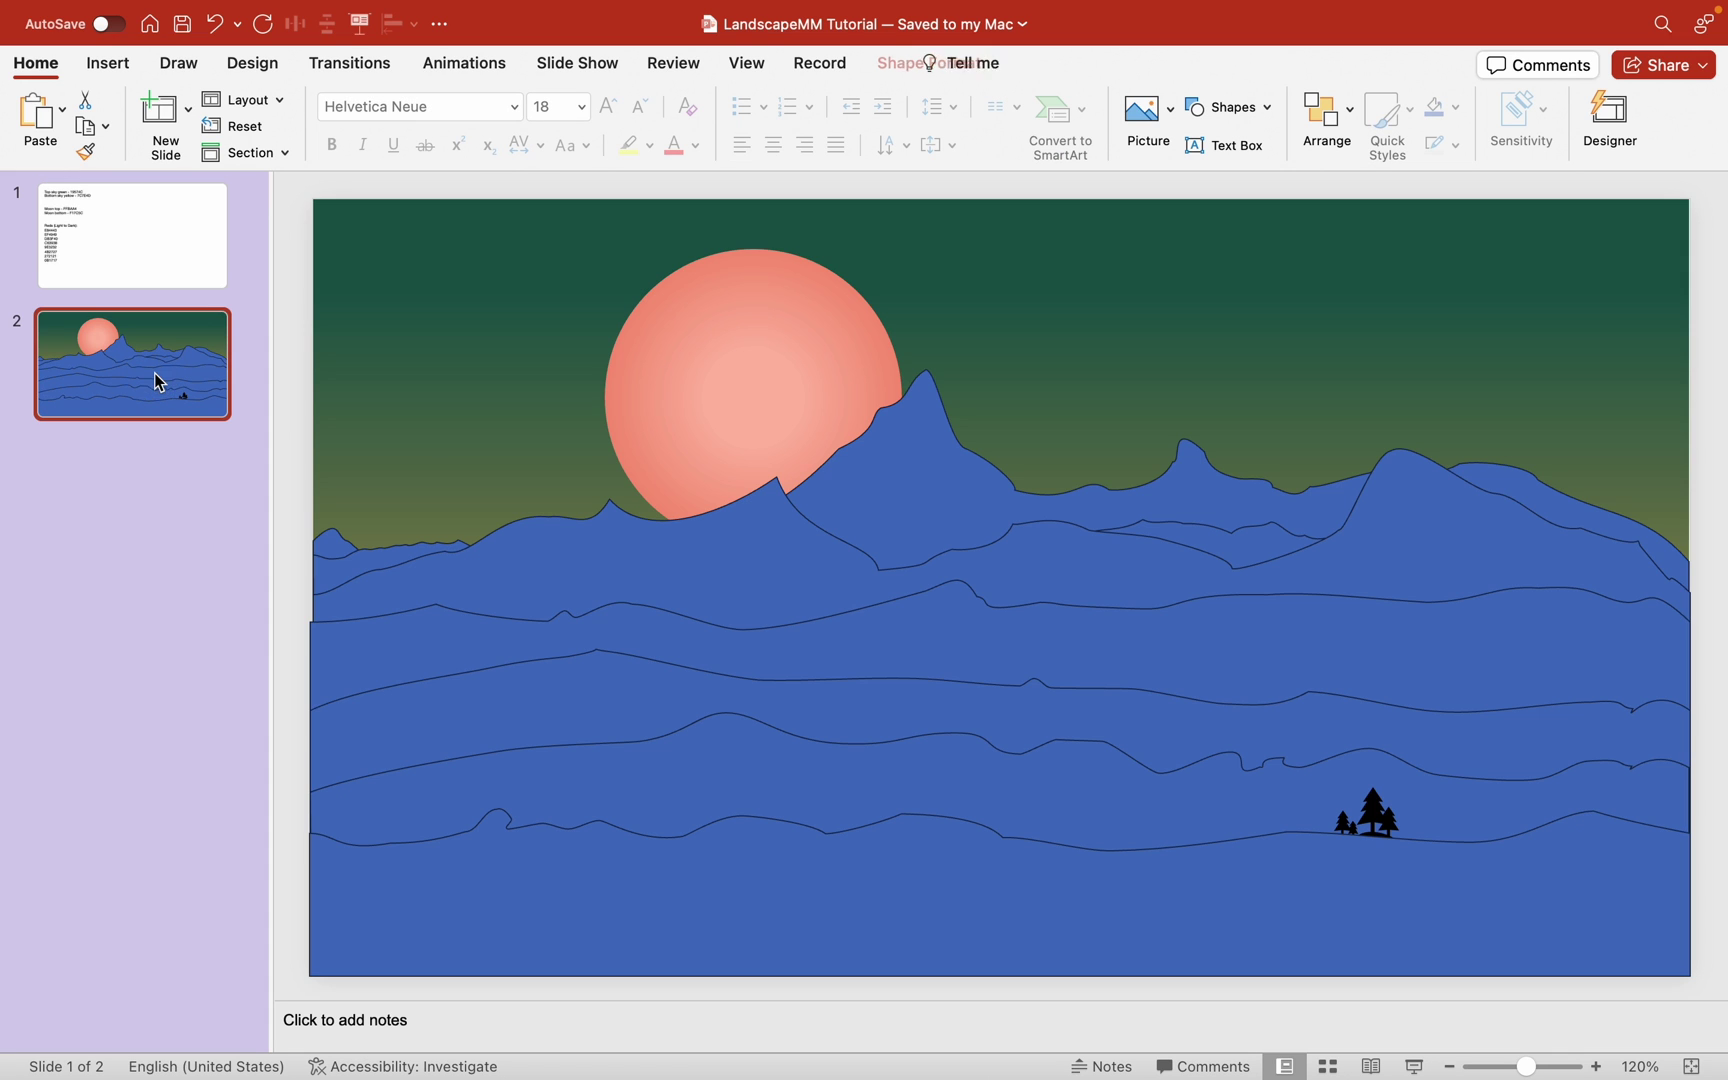
pyautogui.click(867, 453)
pyautogui.click(929, 64)
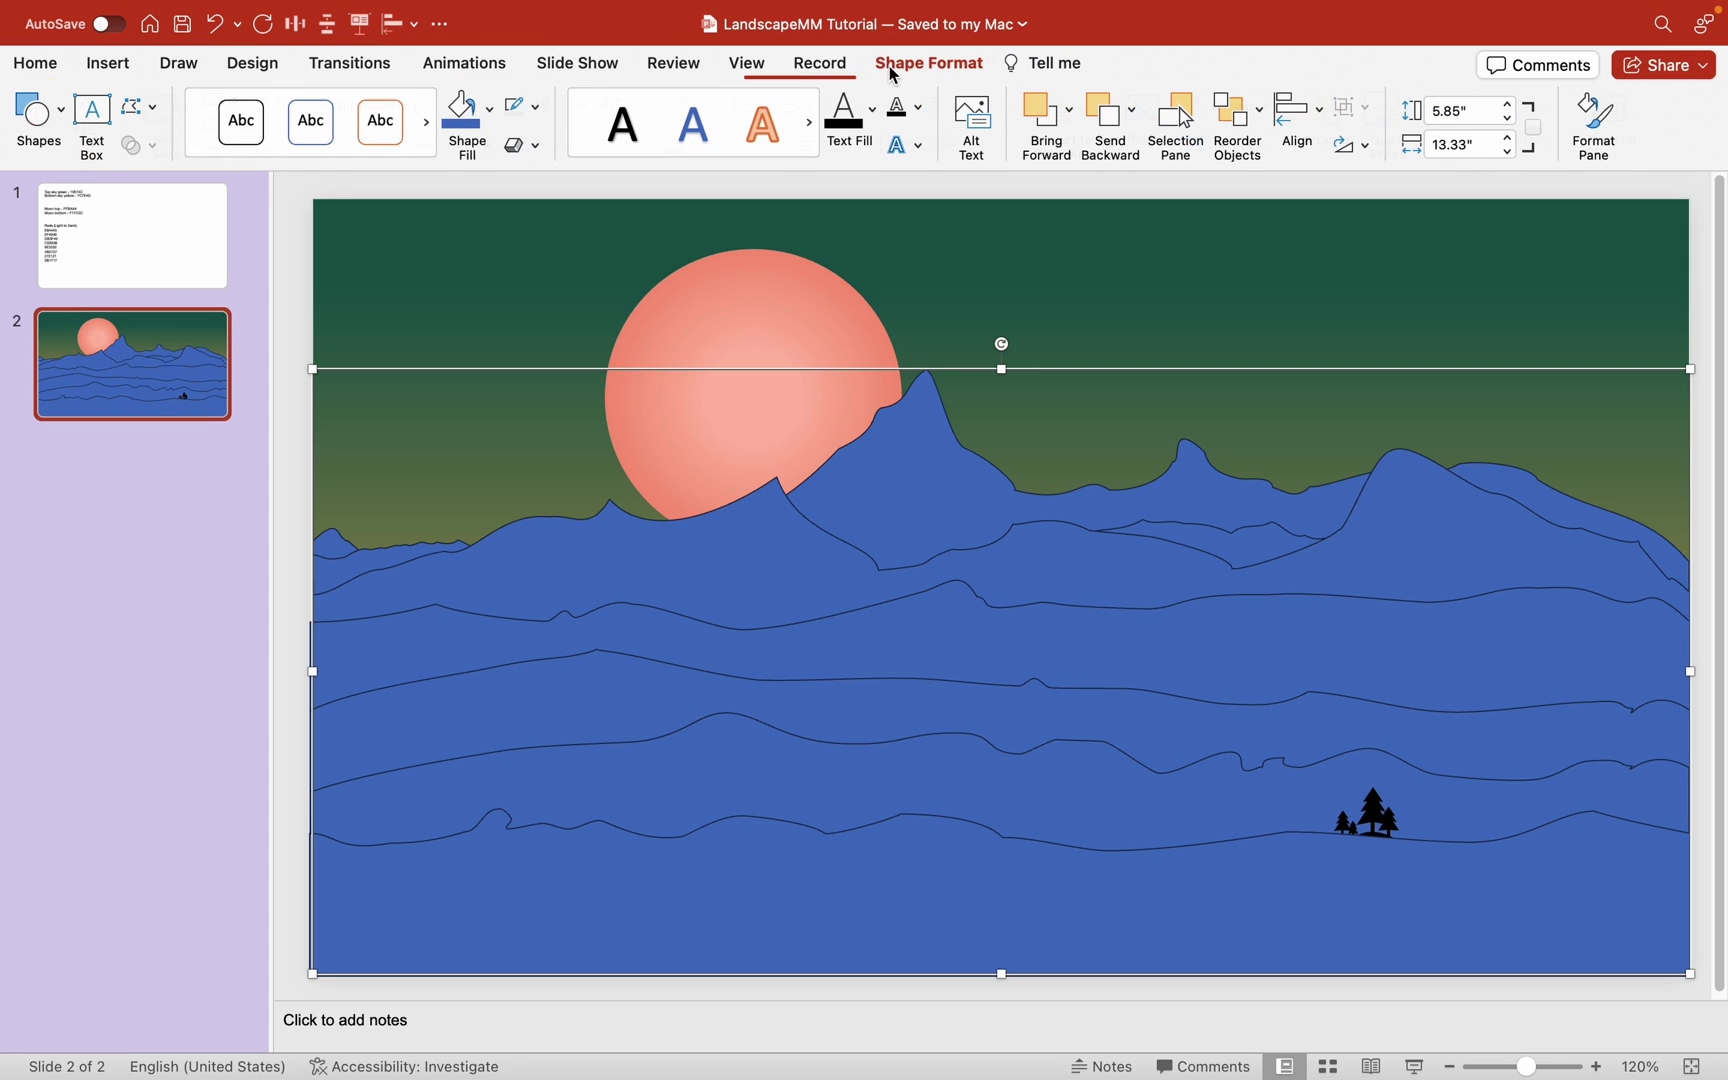
pyautogui.click(492, 118)
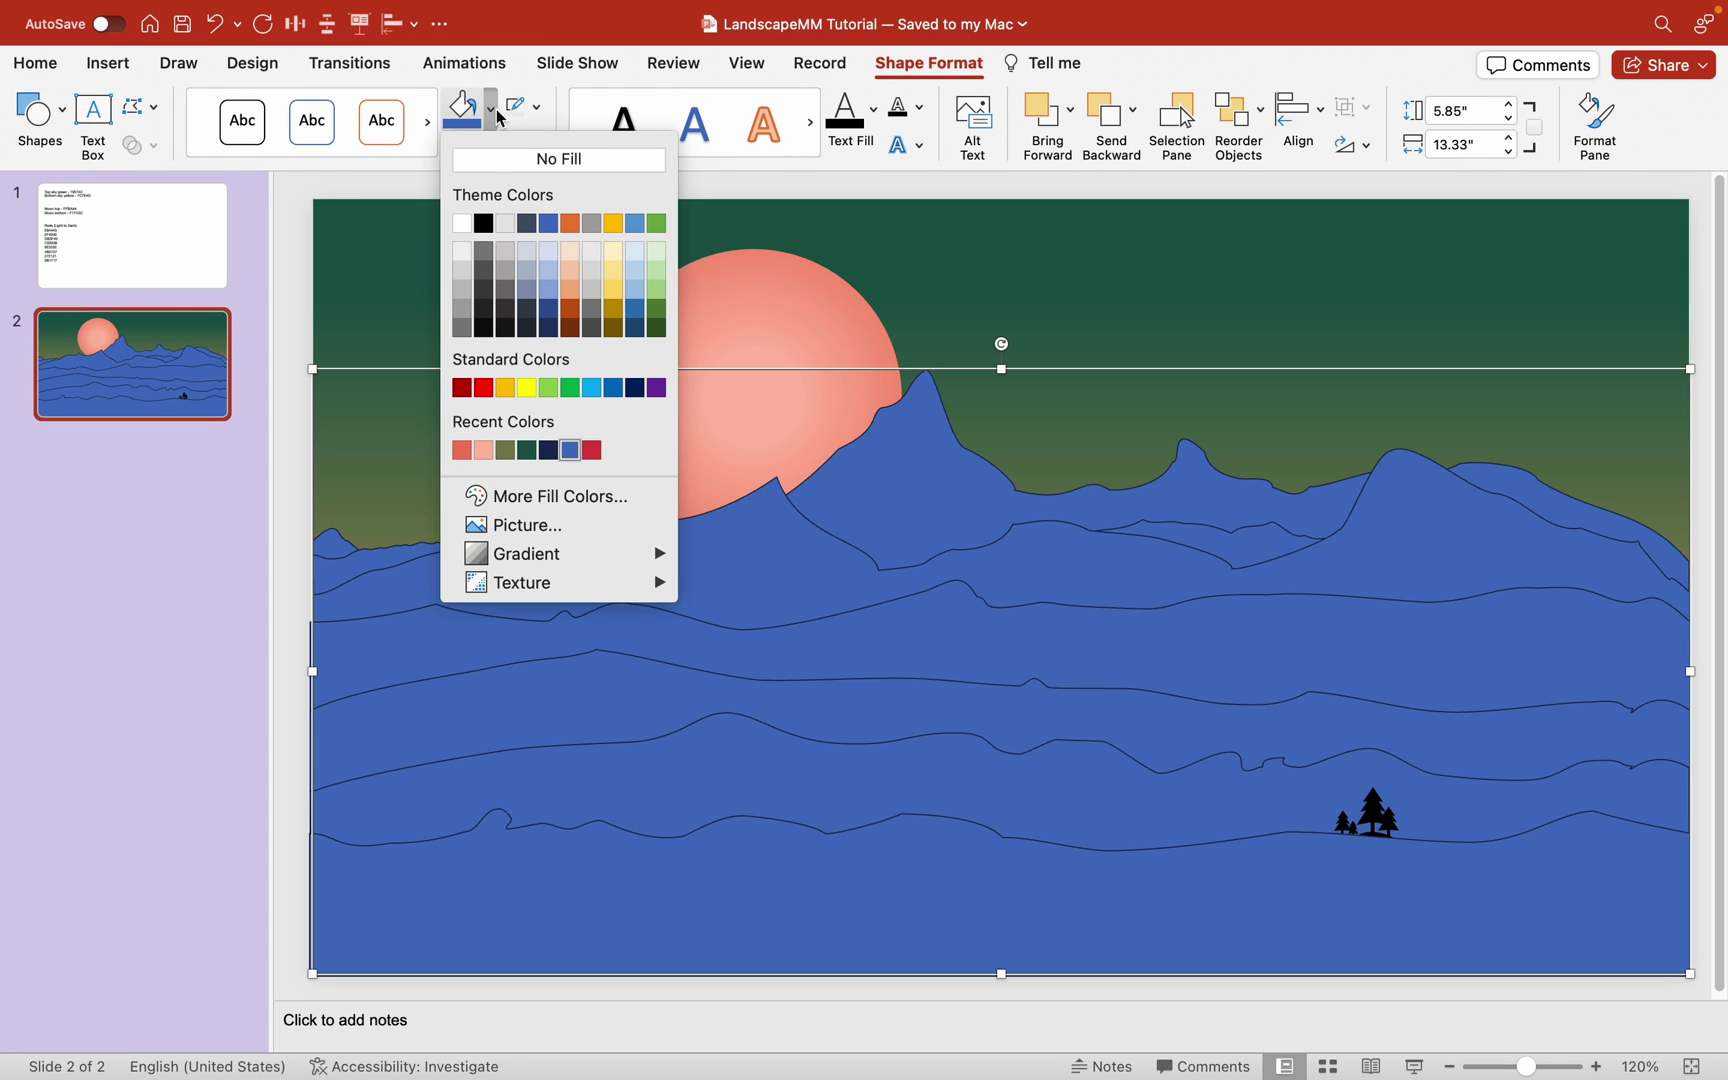
pyautogui.click(560, 496)
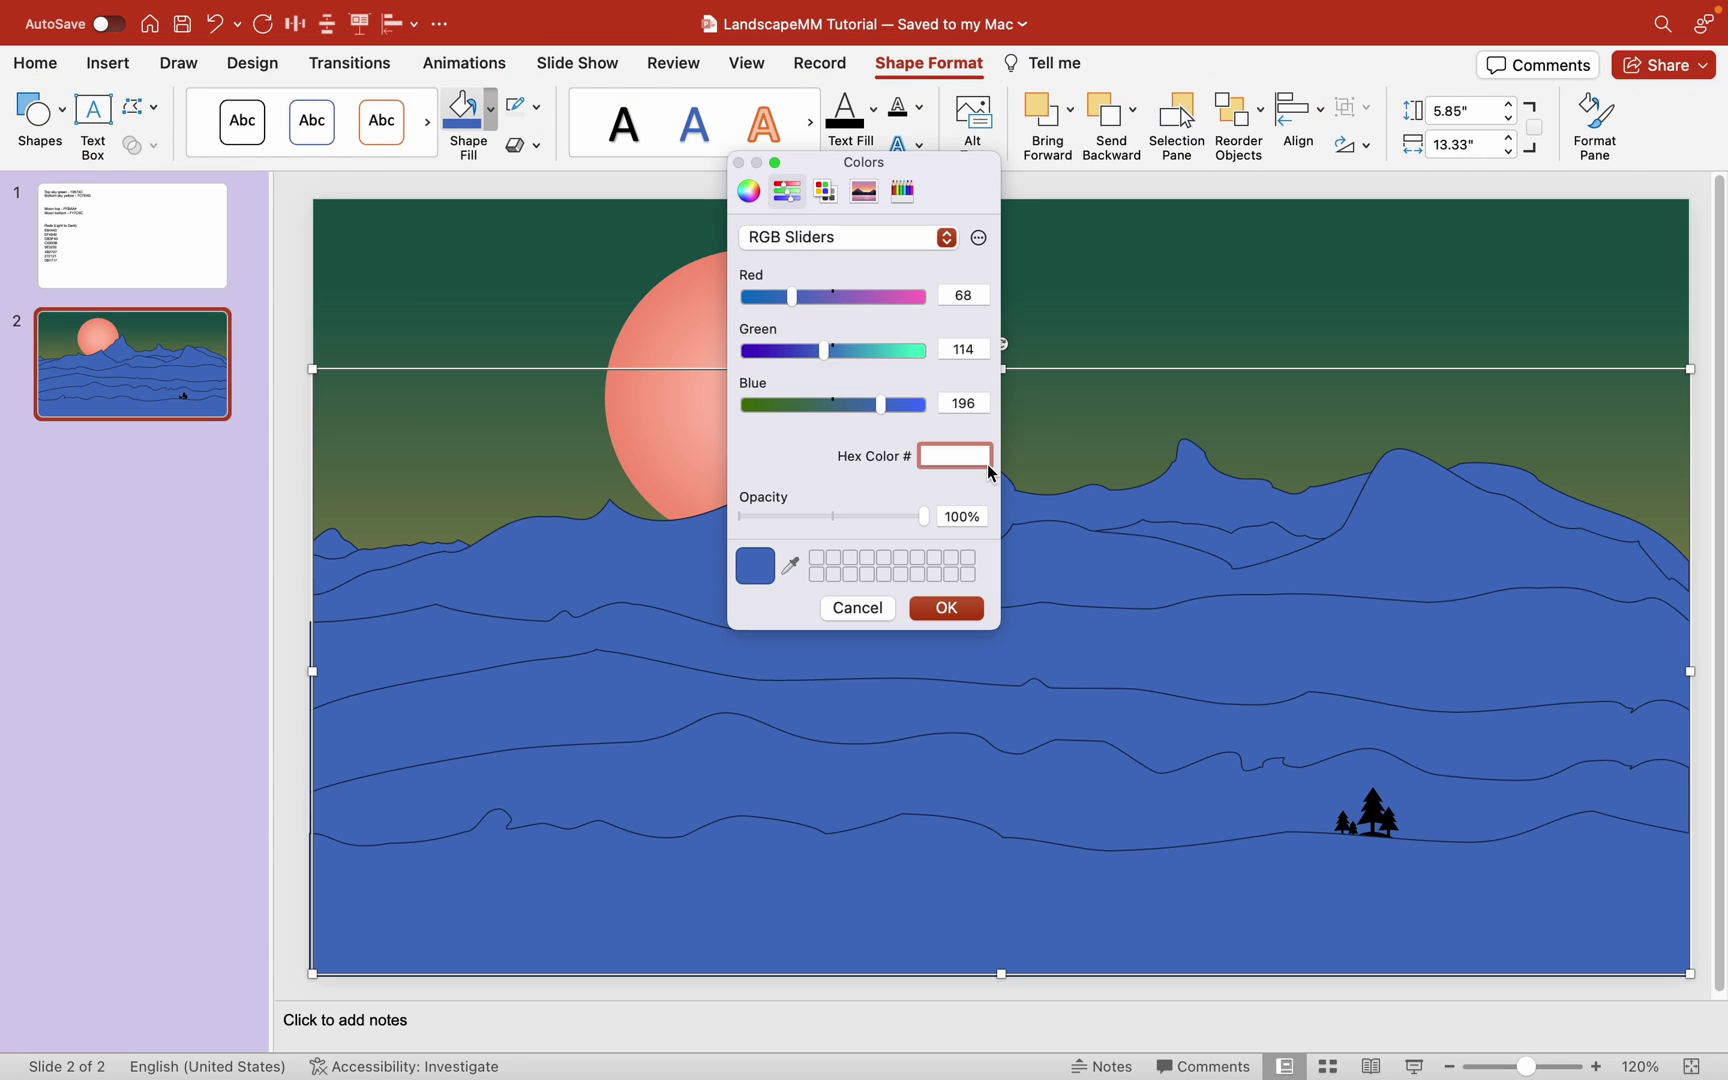
pyautogui.write('D8293E')
pyautogui.click(947, 607)
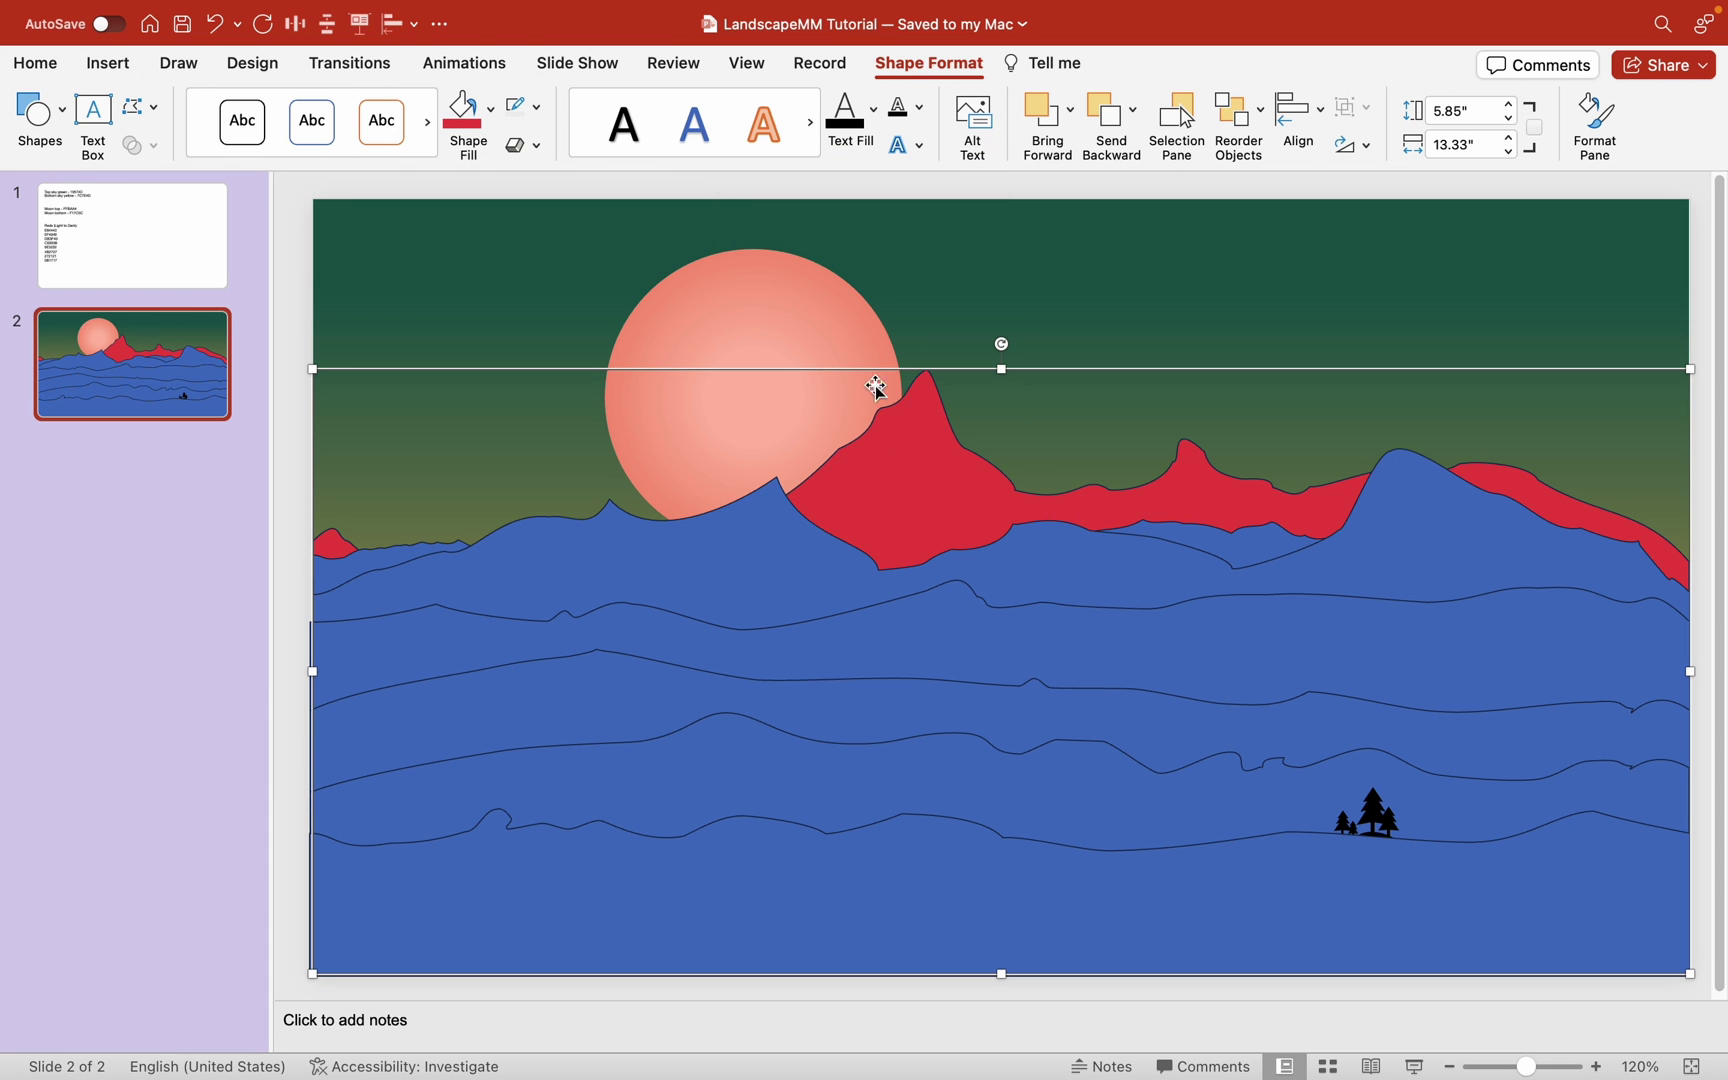
# Step: Copy code EF4949 from the notes and select the next mountain layer
pyautogui.click(116, 262)
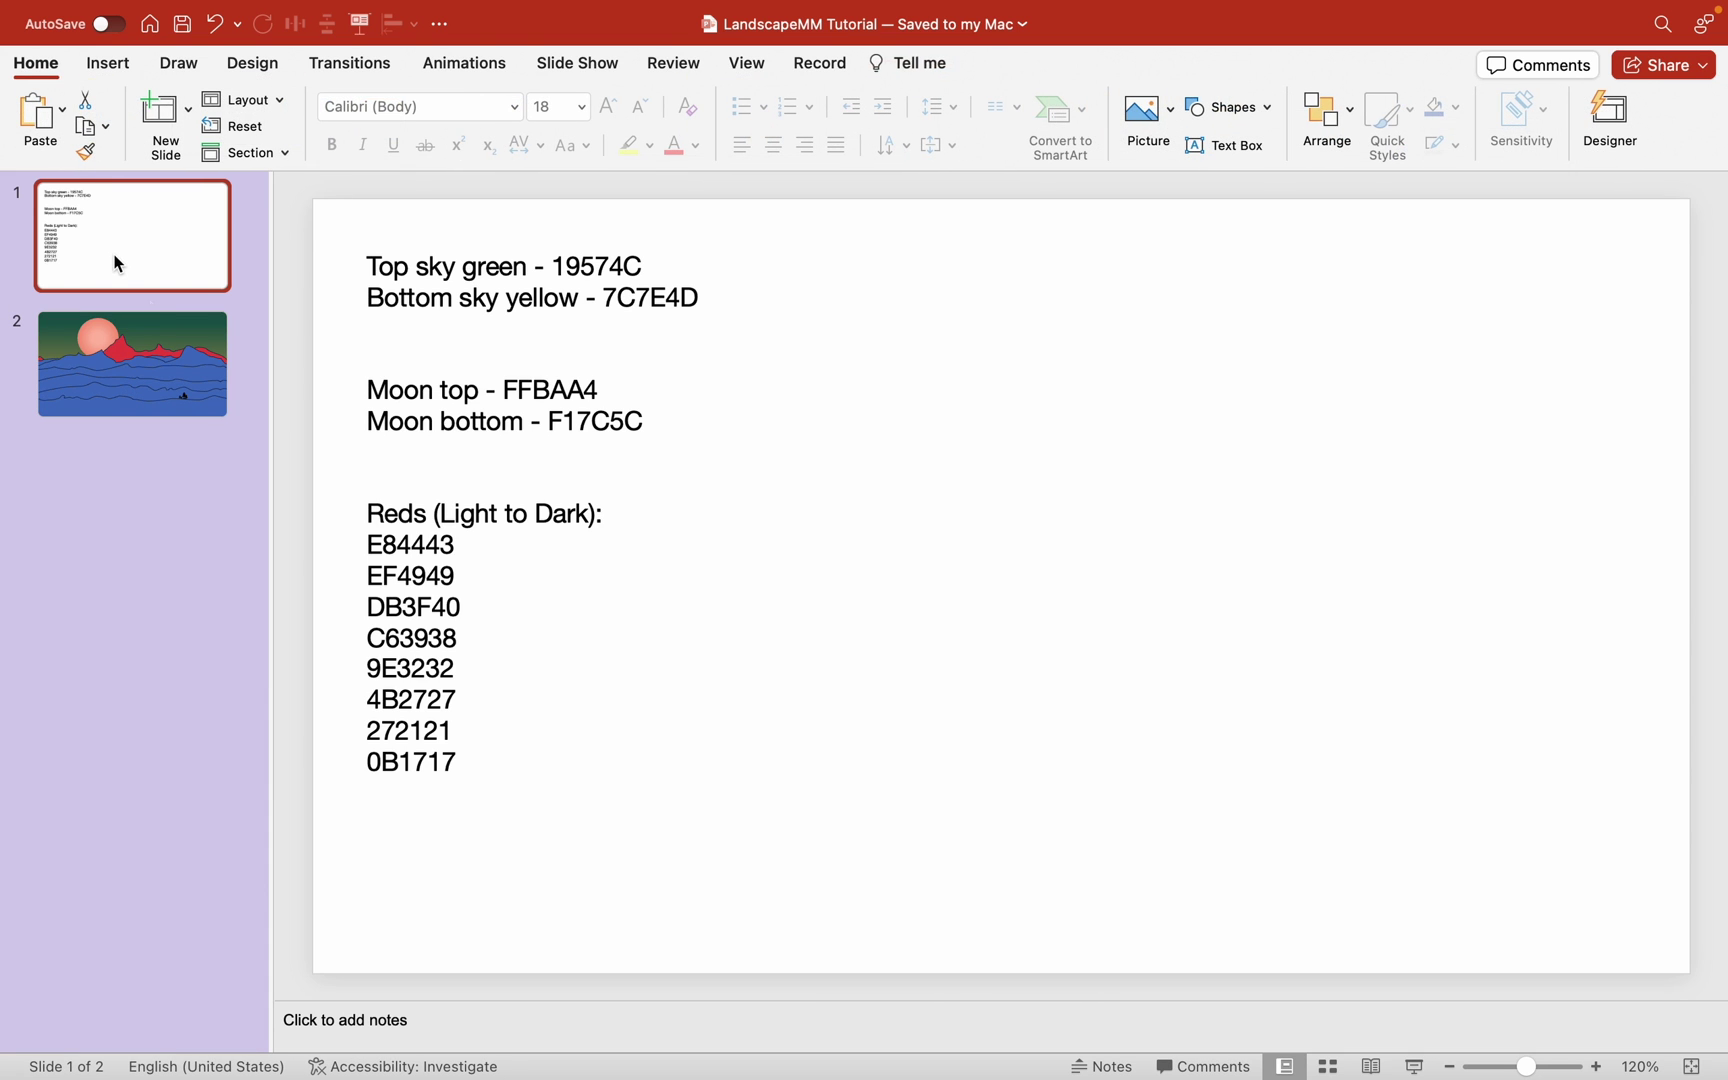
pyautogui.doubleClick(410, 576)
pyautogui.click(176, 405)
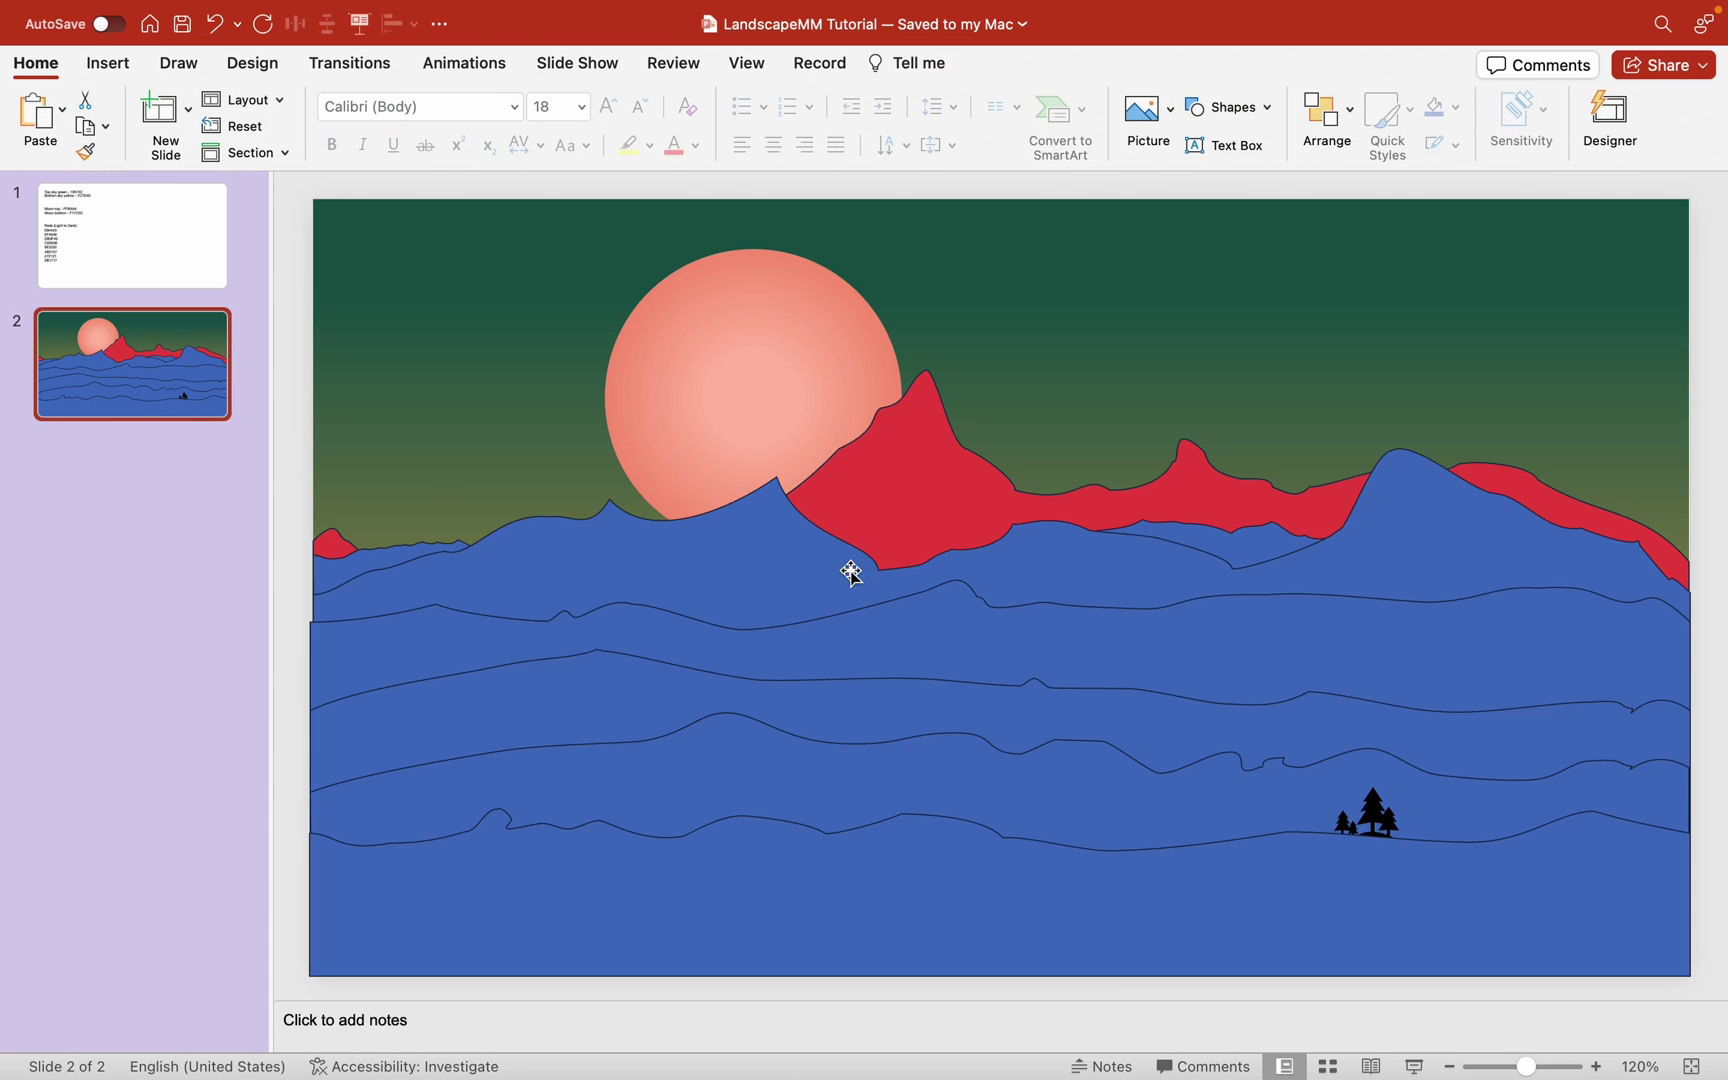
pyautogui.click(645, 547)
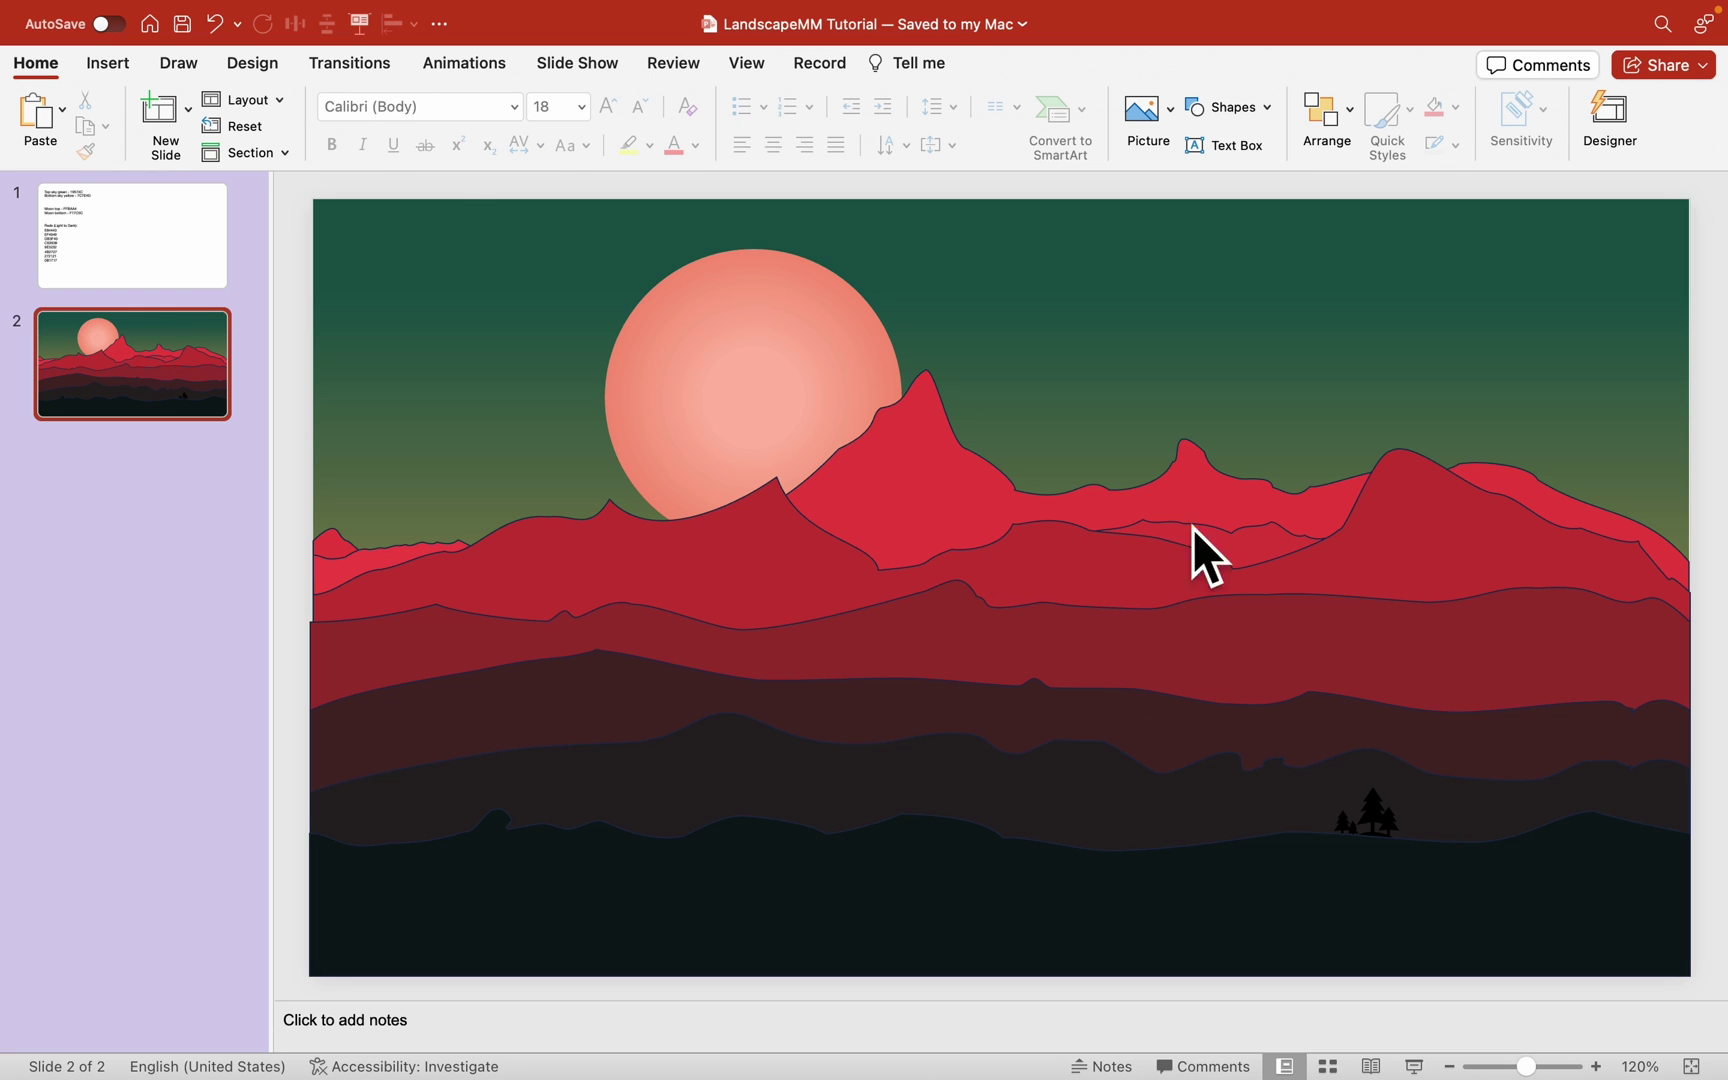
pyautogui.scroll(-2, 1027, 531)
pyautogui.scroll(-2, 1036, 534)
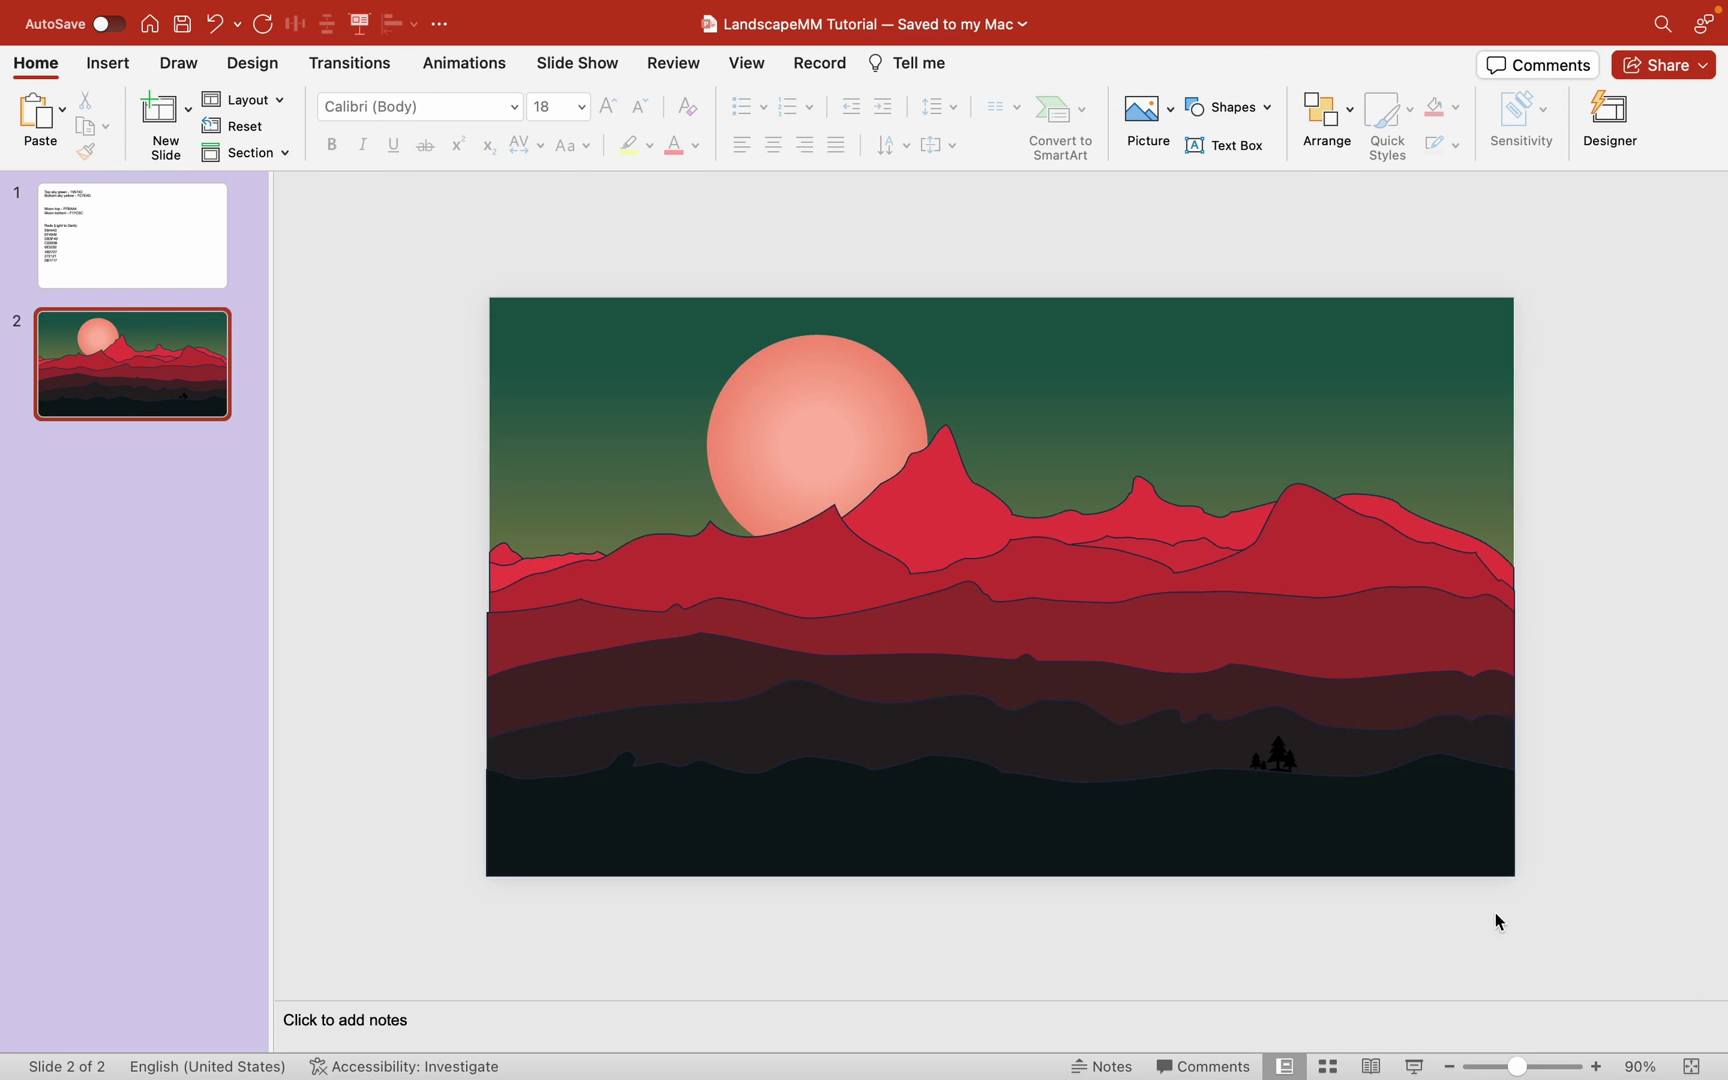
# Step: Marquee-select all mountain and tree shapes and set them to No Outline
pyautogui.moveTo(1599, 941)
pyautogui.mouseDown()
pyautogui.moveTo(455, 409)
pyautogui.moveTo(1578, 923)
pyautogui.mouseUp()
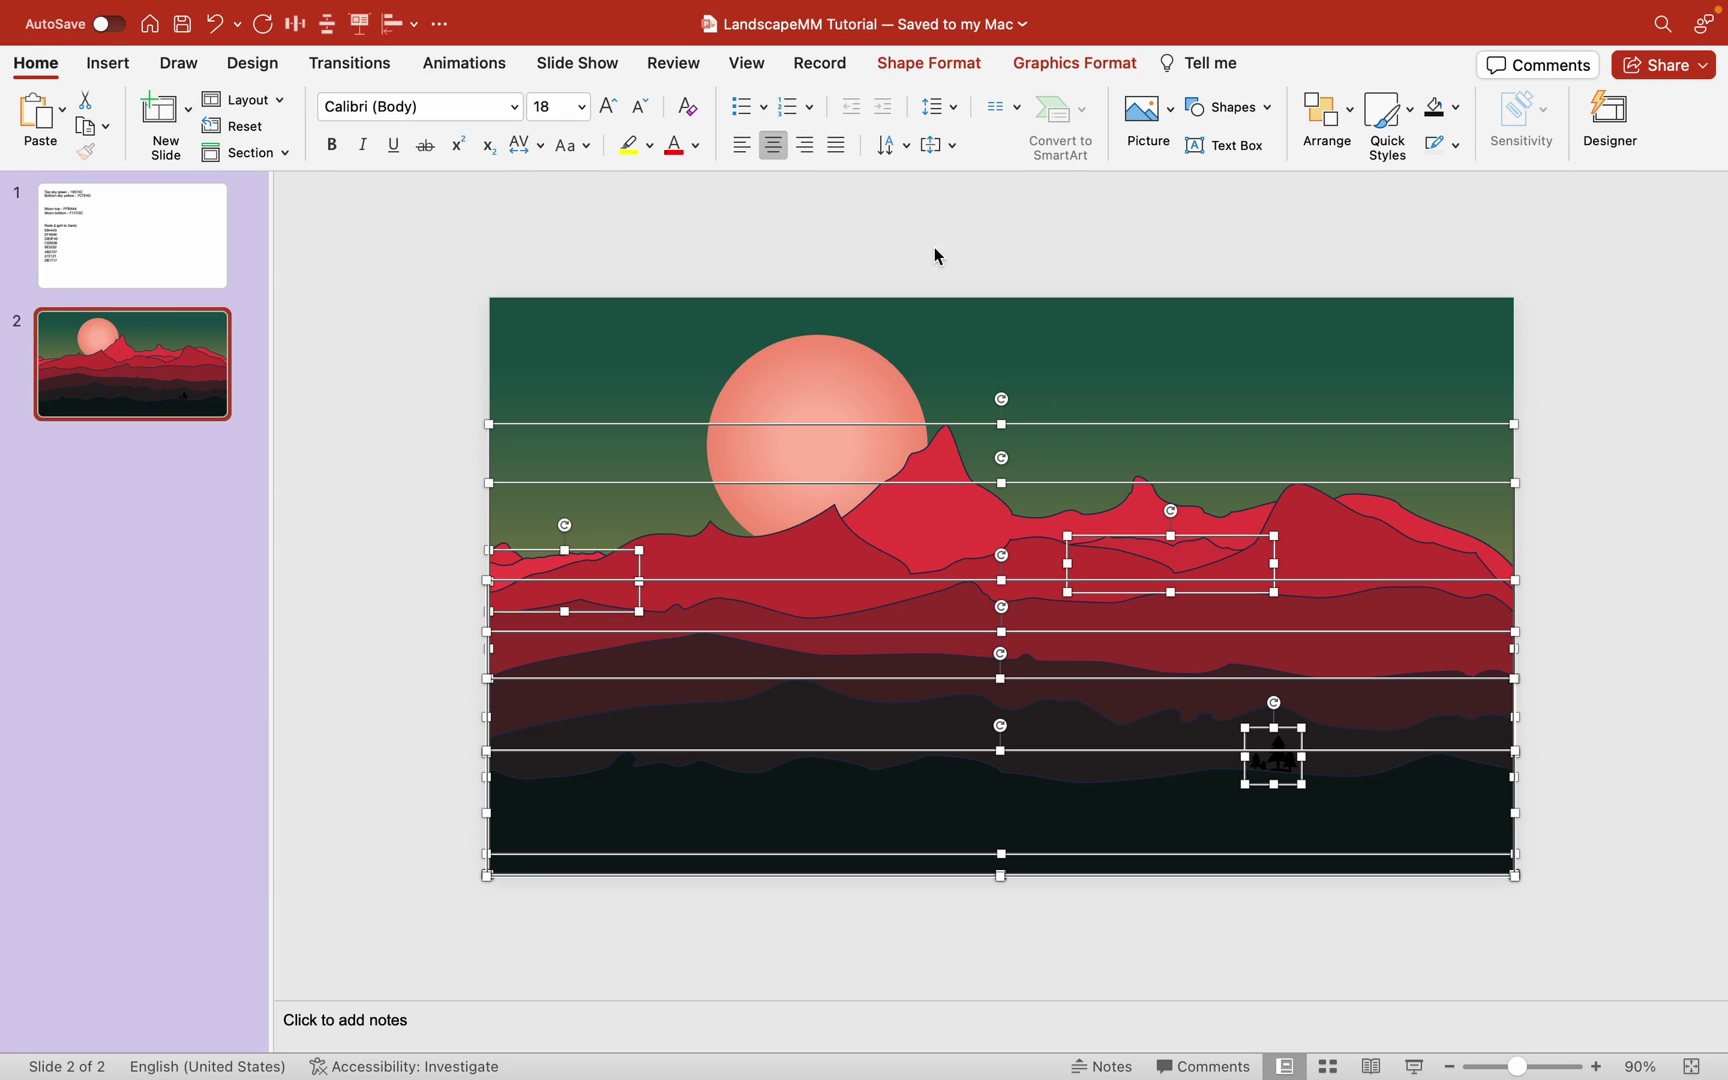
pyautogui.click(928, 64)
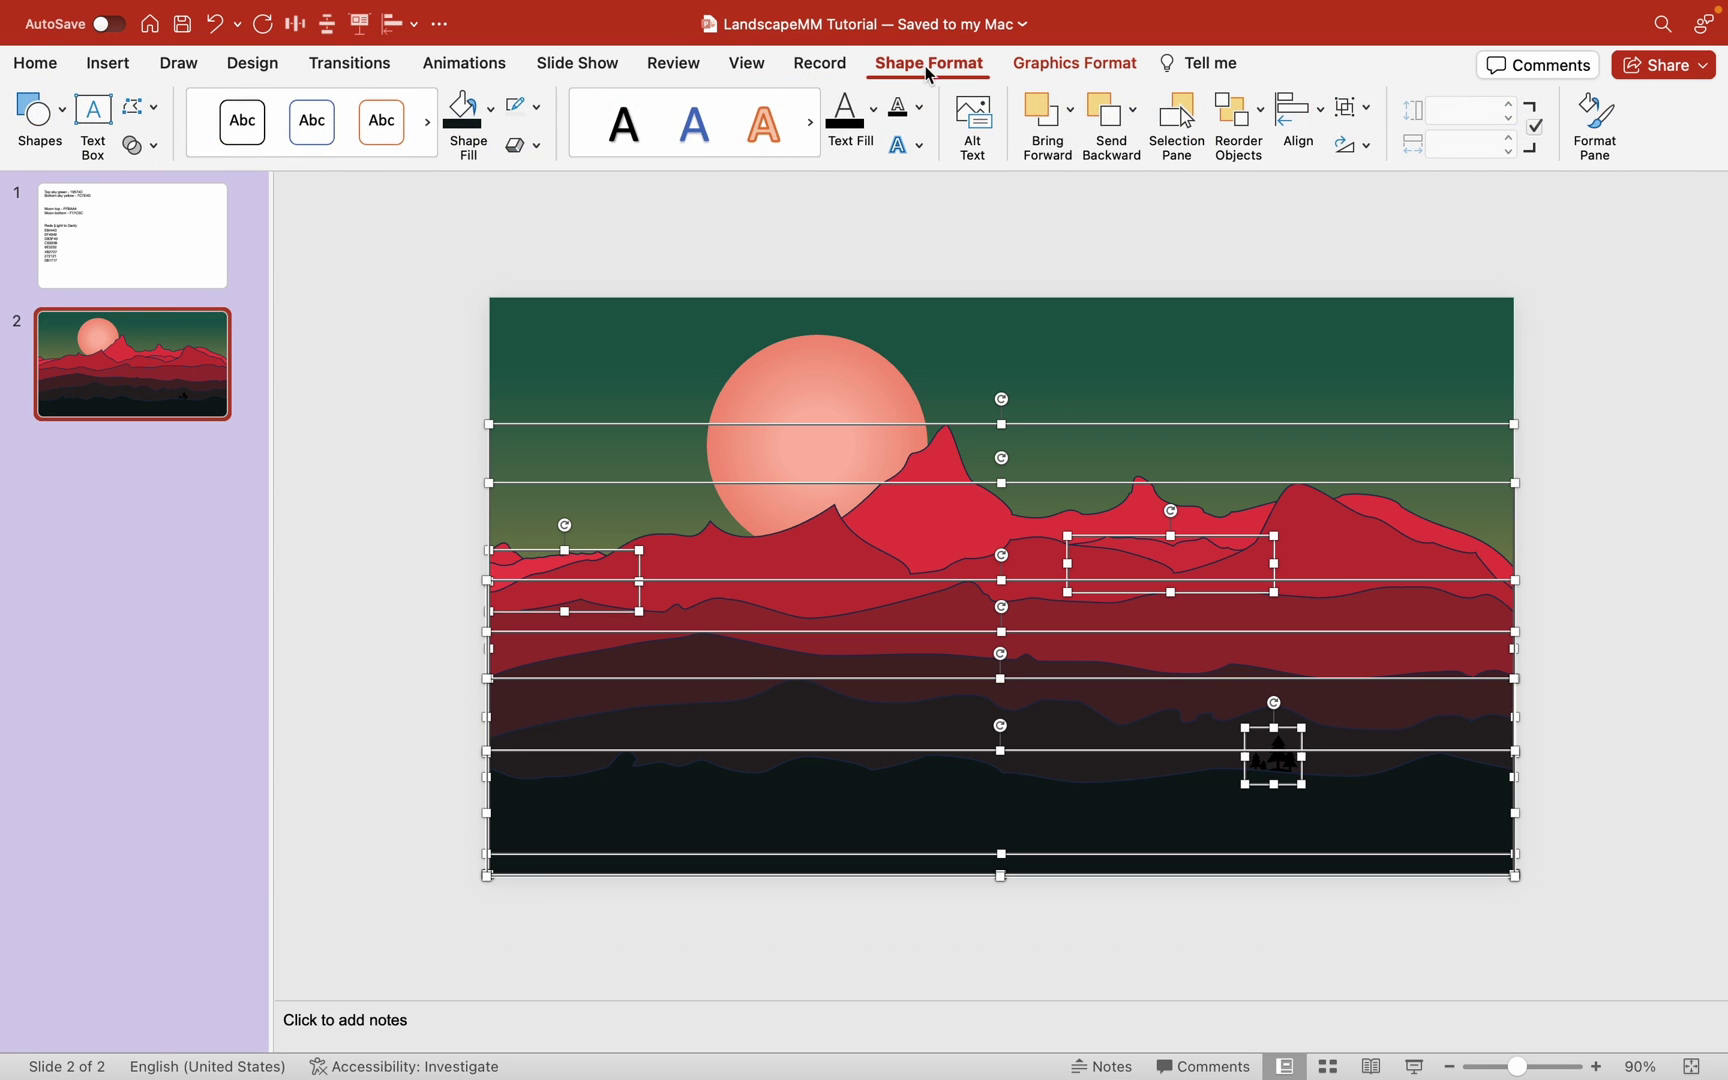
pyautogui.click(536, 108)
pyautogui.click(561, 152)
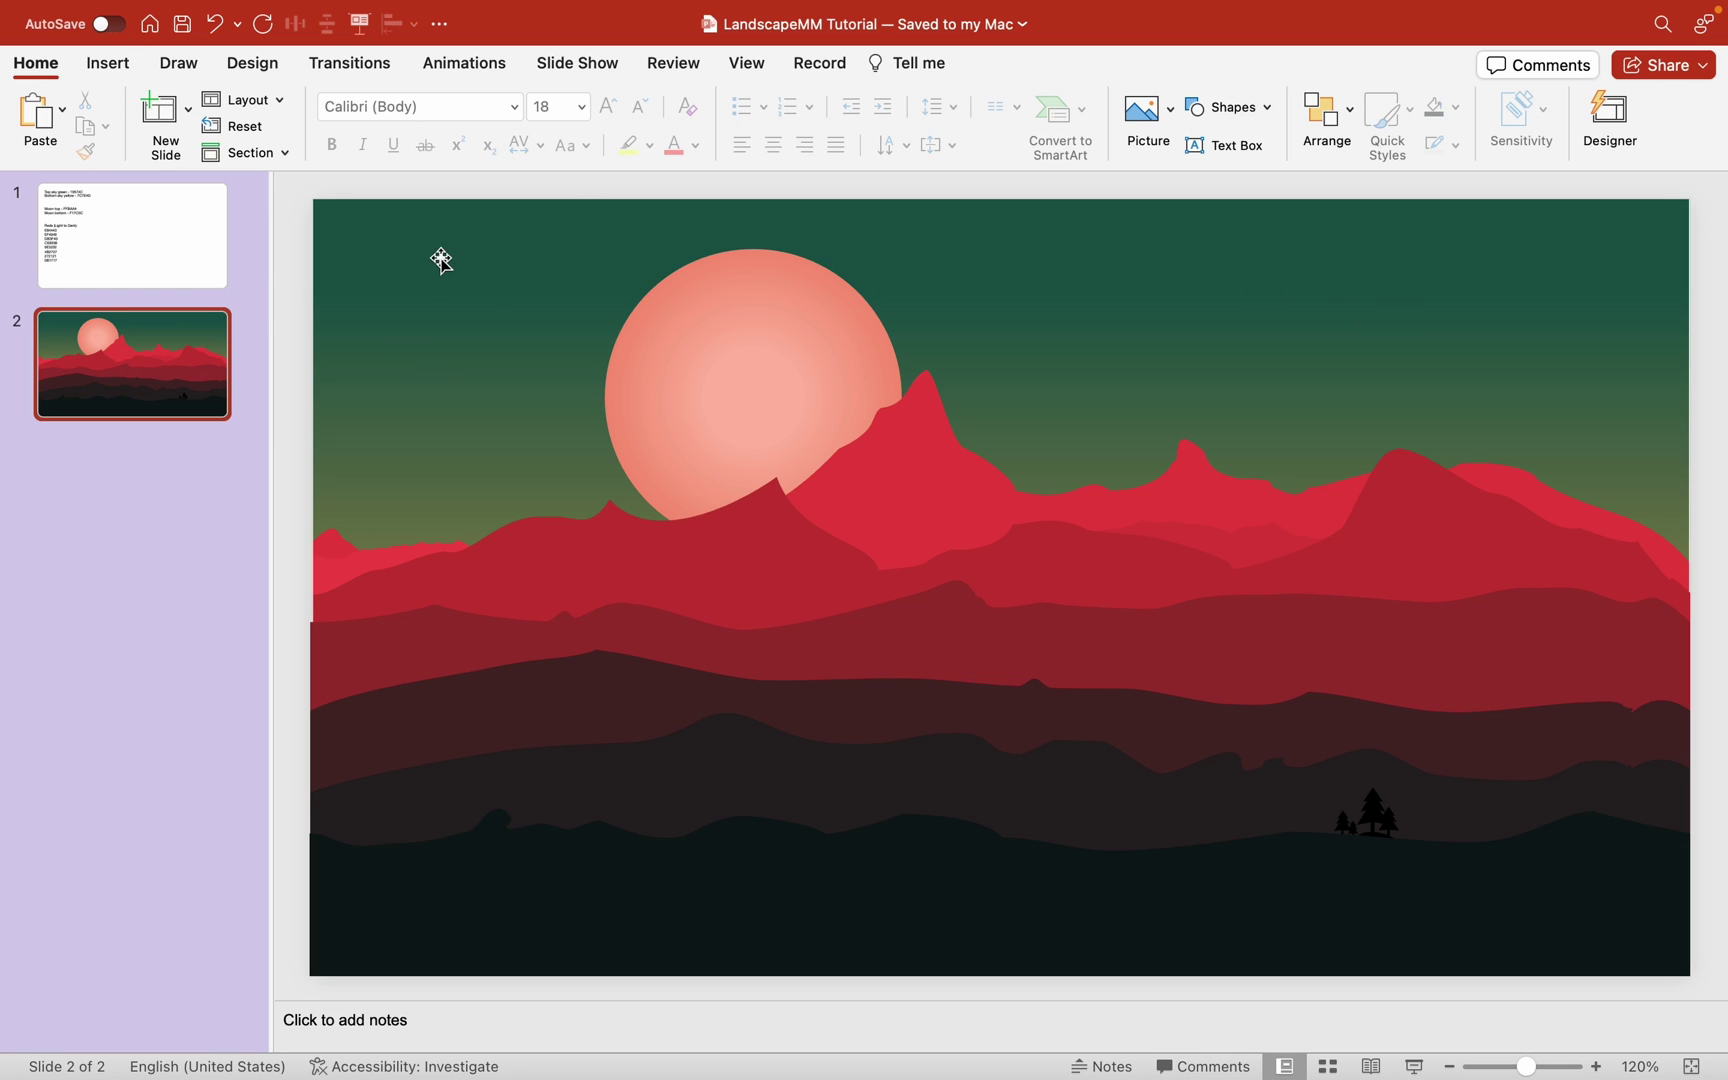
# Step: Choose a white pen on the Draw tab and dot stars across the sky
pyautogui.click(108, 62)
pyautogui.click(581, 109)
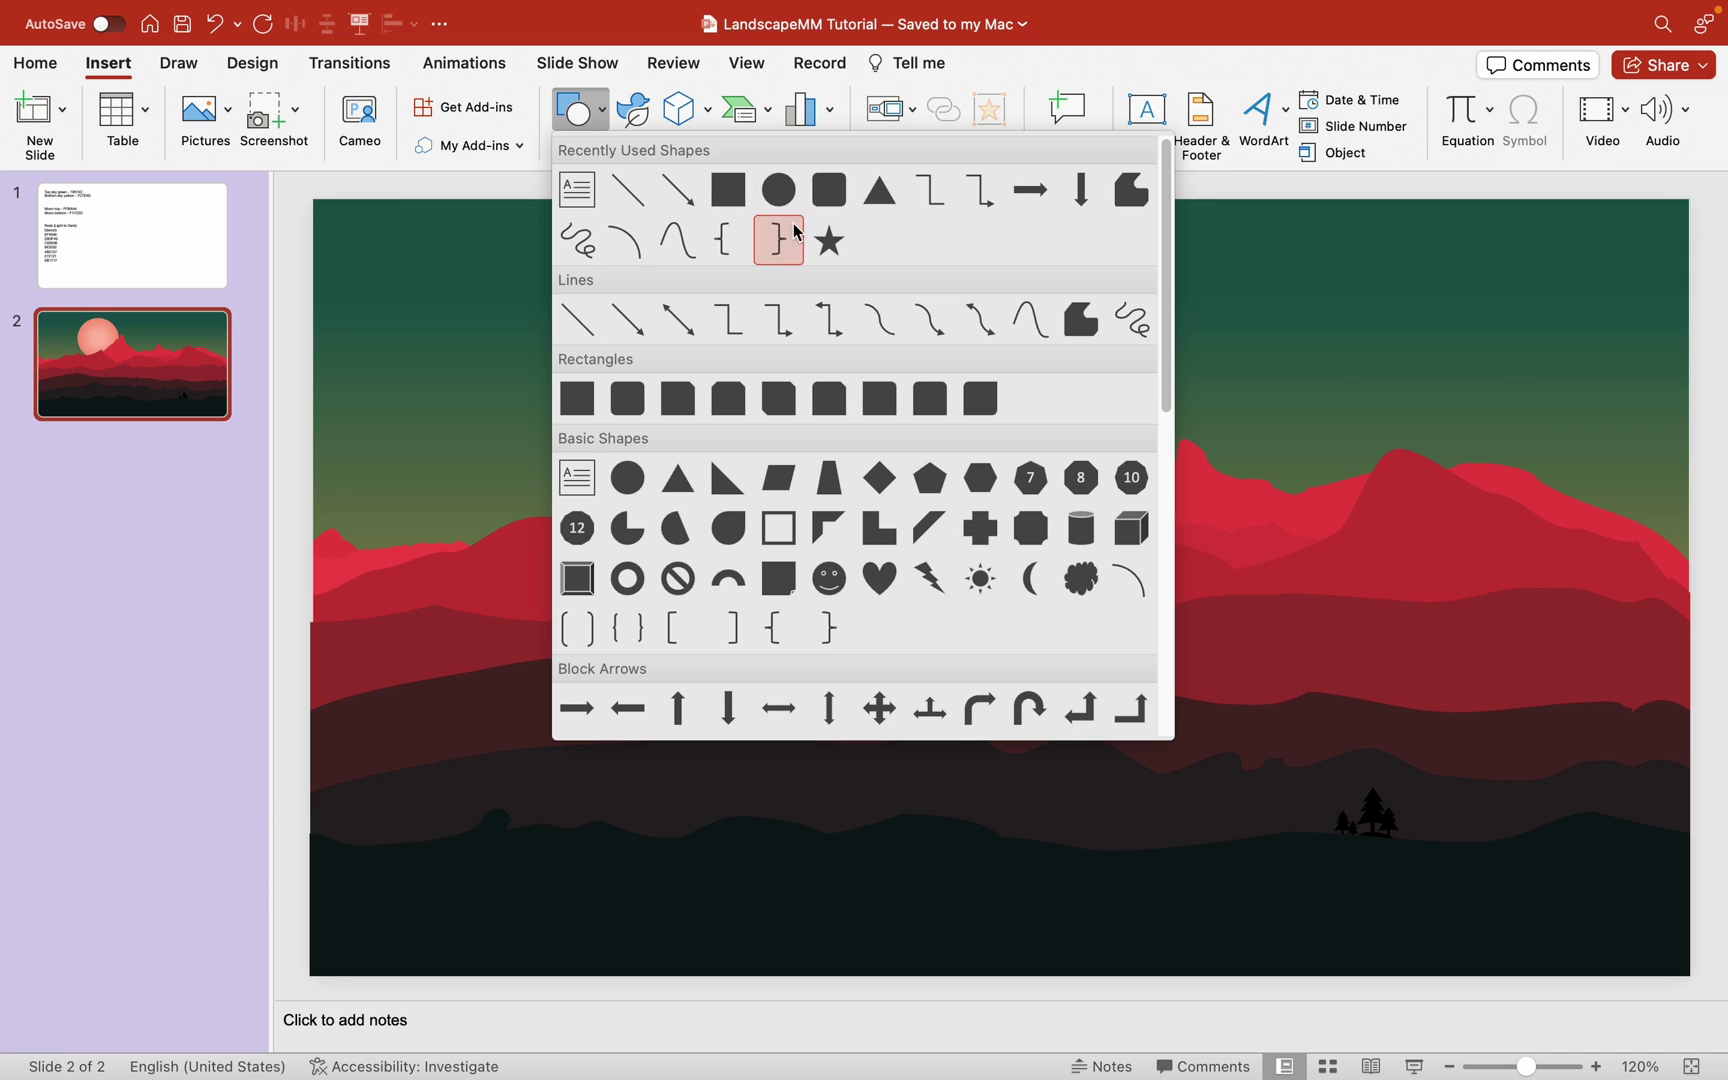
pyautogui.click(569, 115)
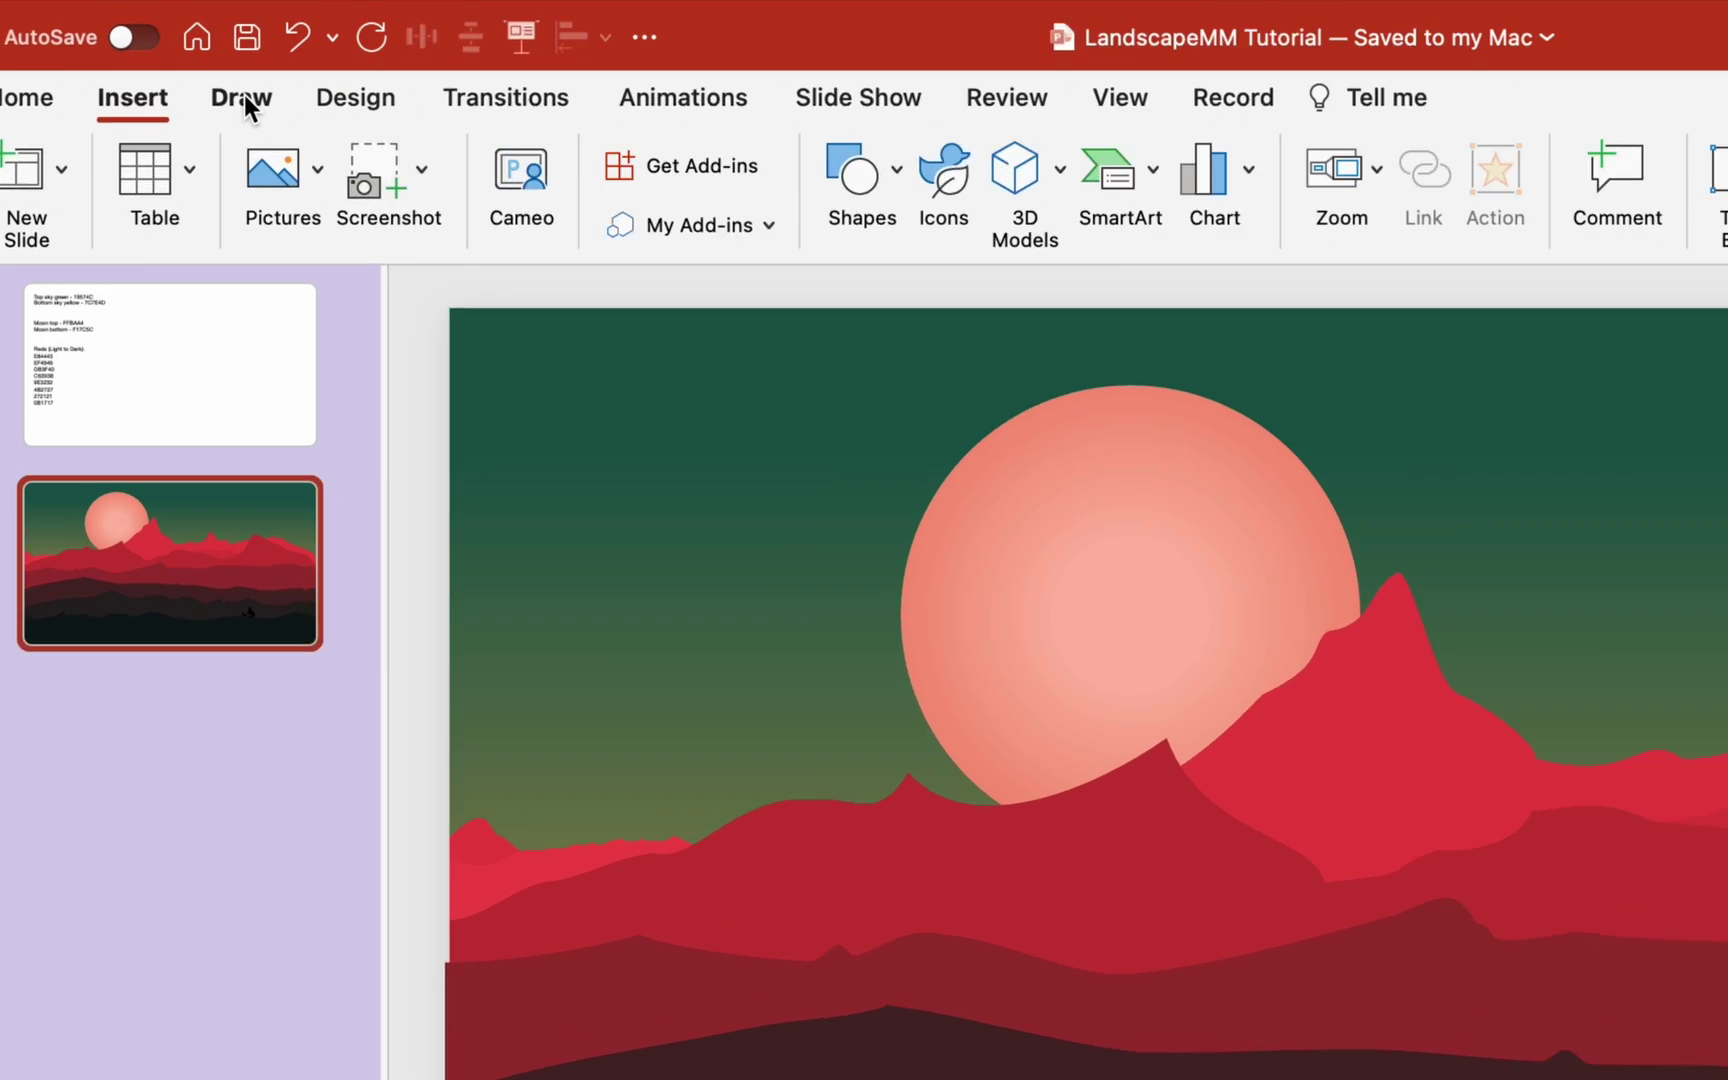
pyautogui.click(178, 63)
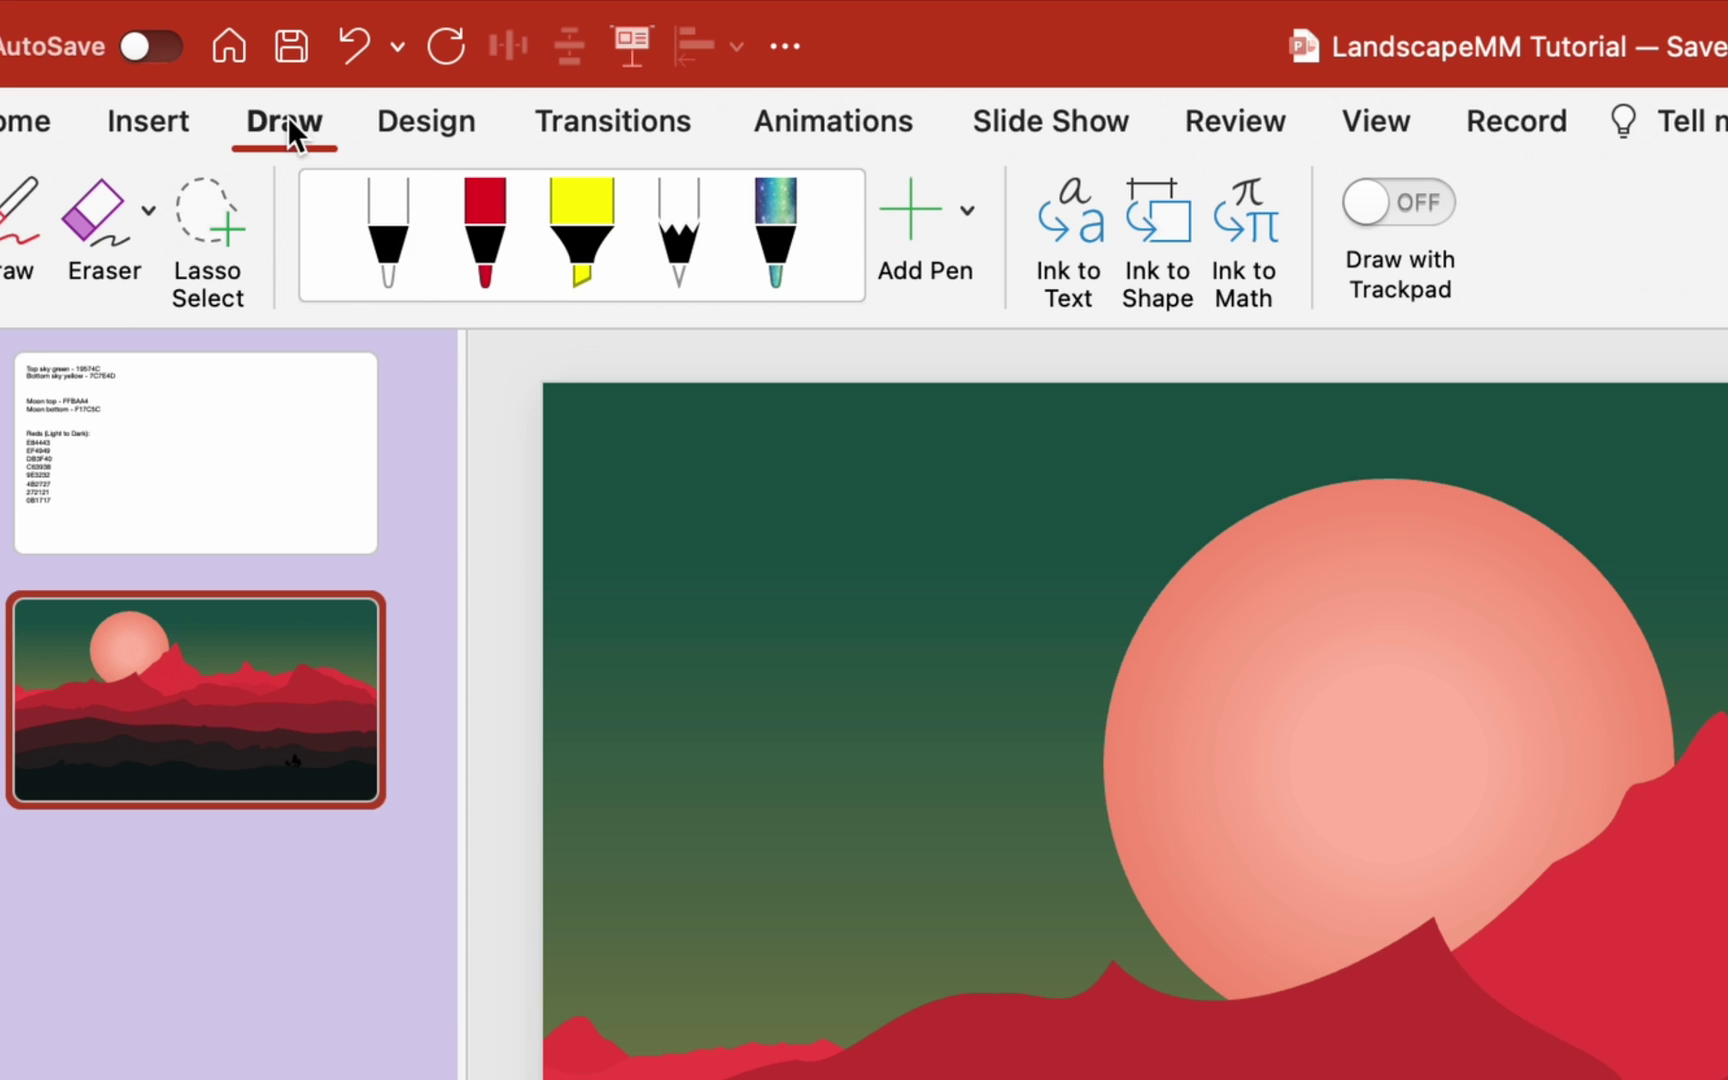
pyautogui.click(392, 229)
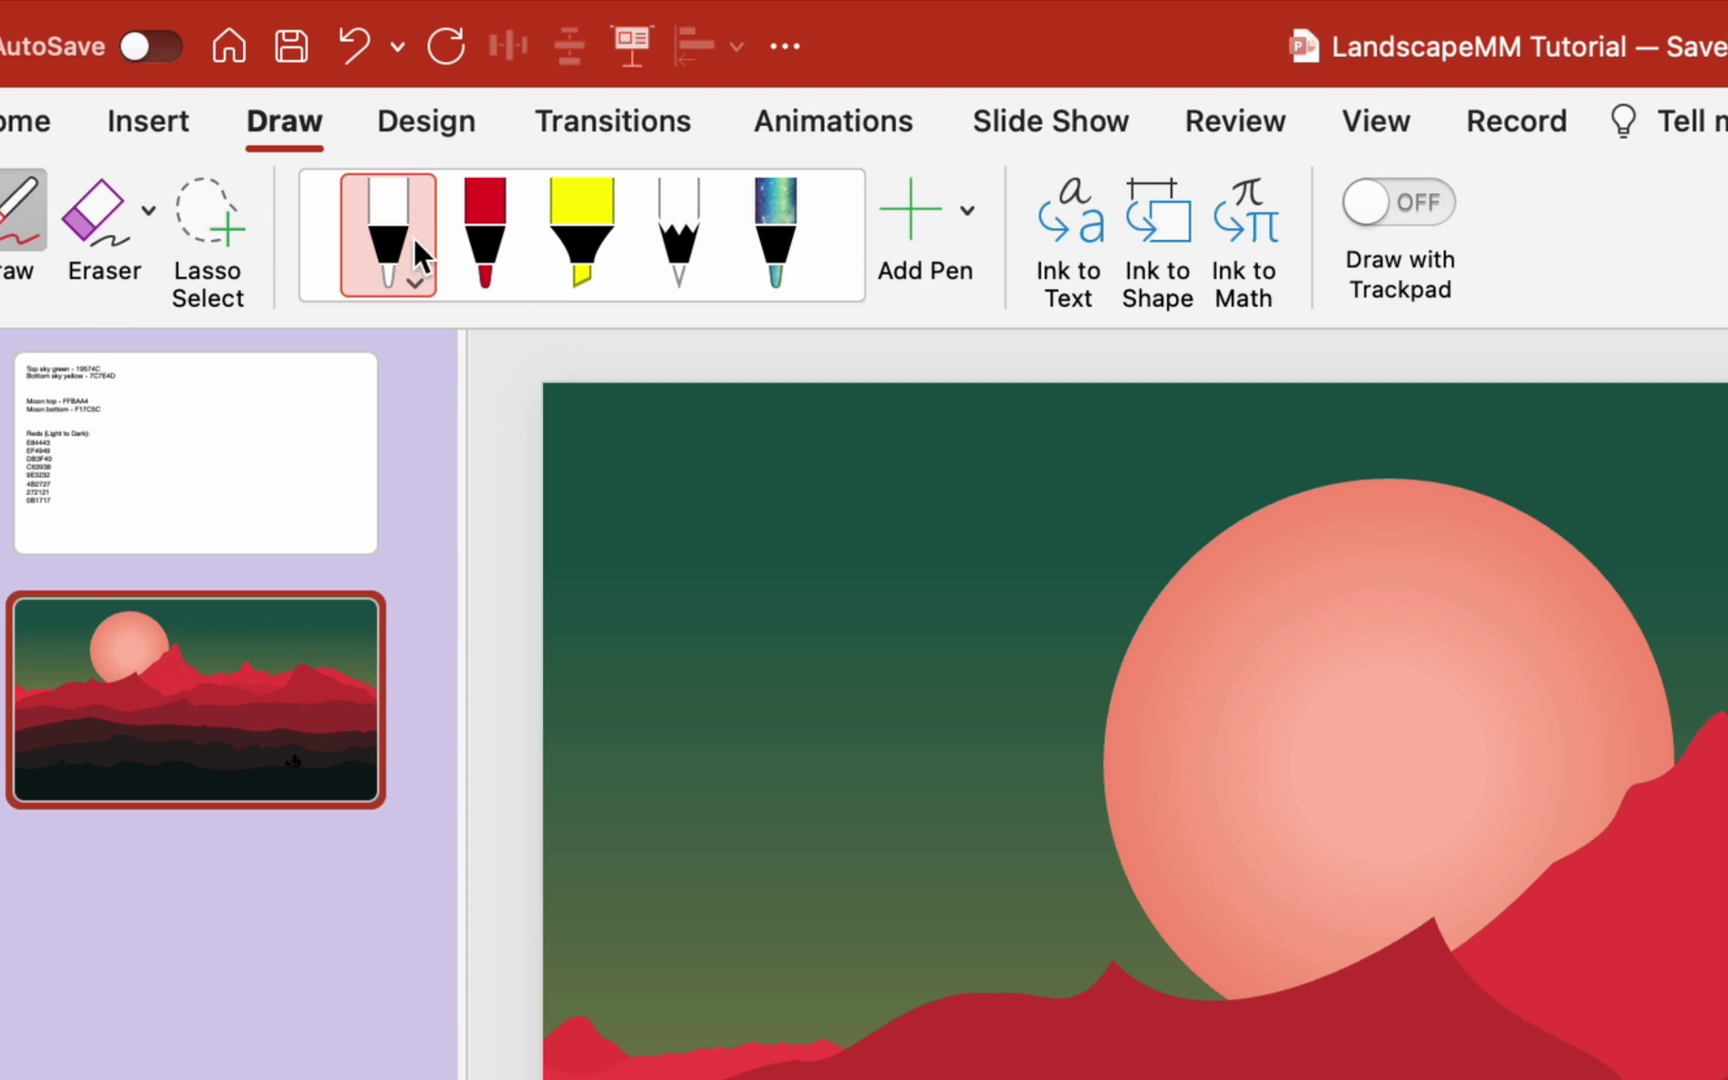
pyautogui.click(415, 277)
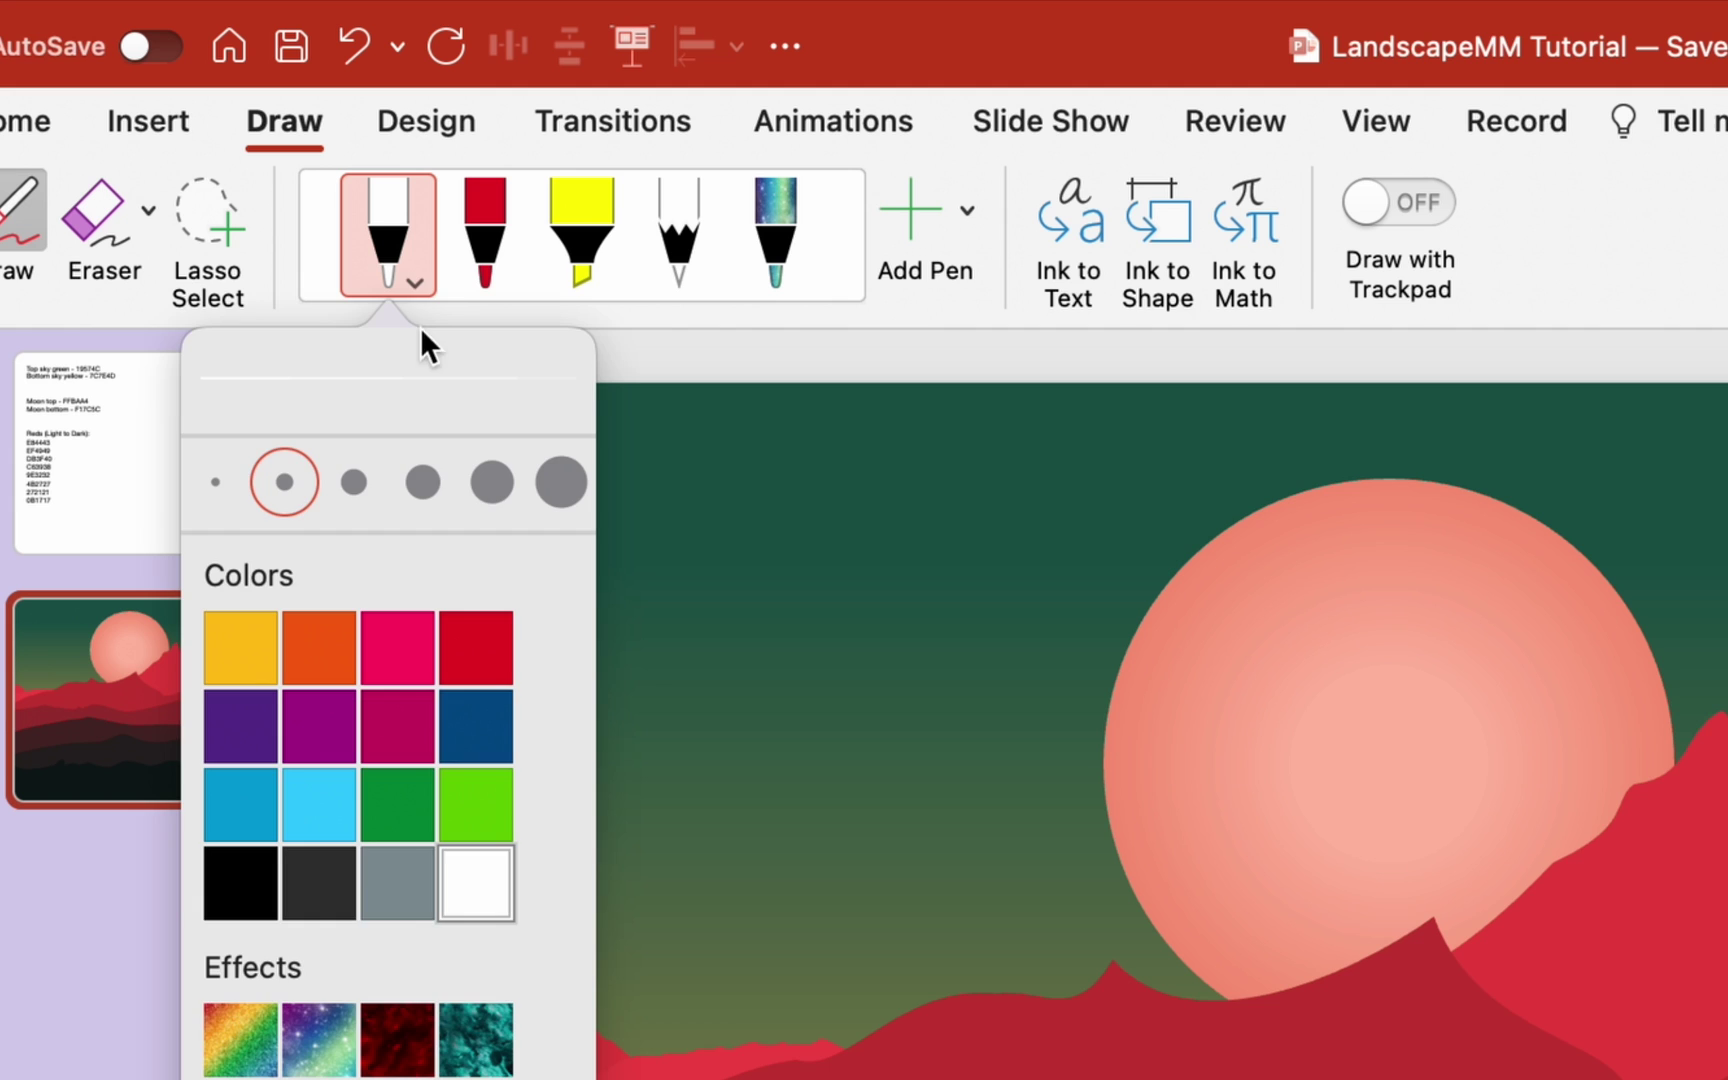
pyautogui.click(414, 277)
pyautogui.click(802, 556)
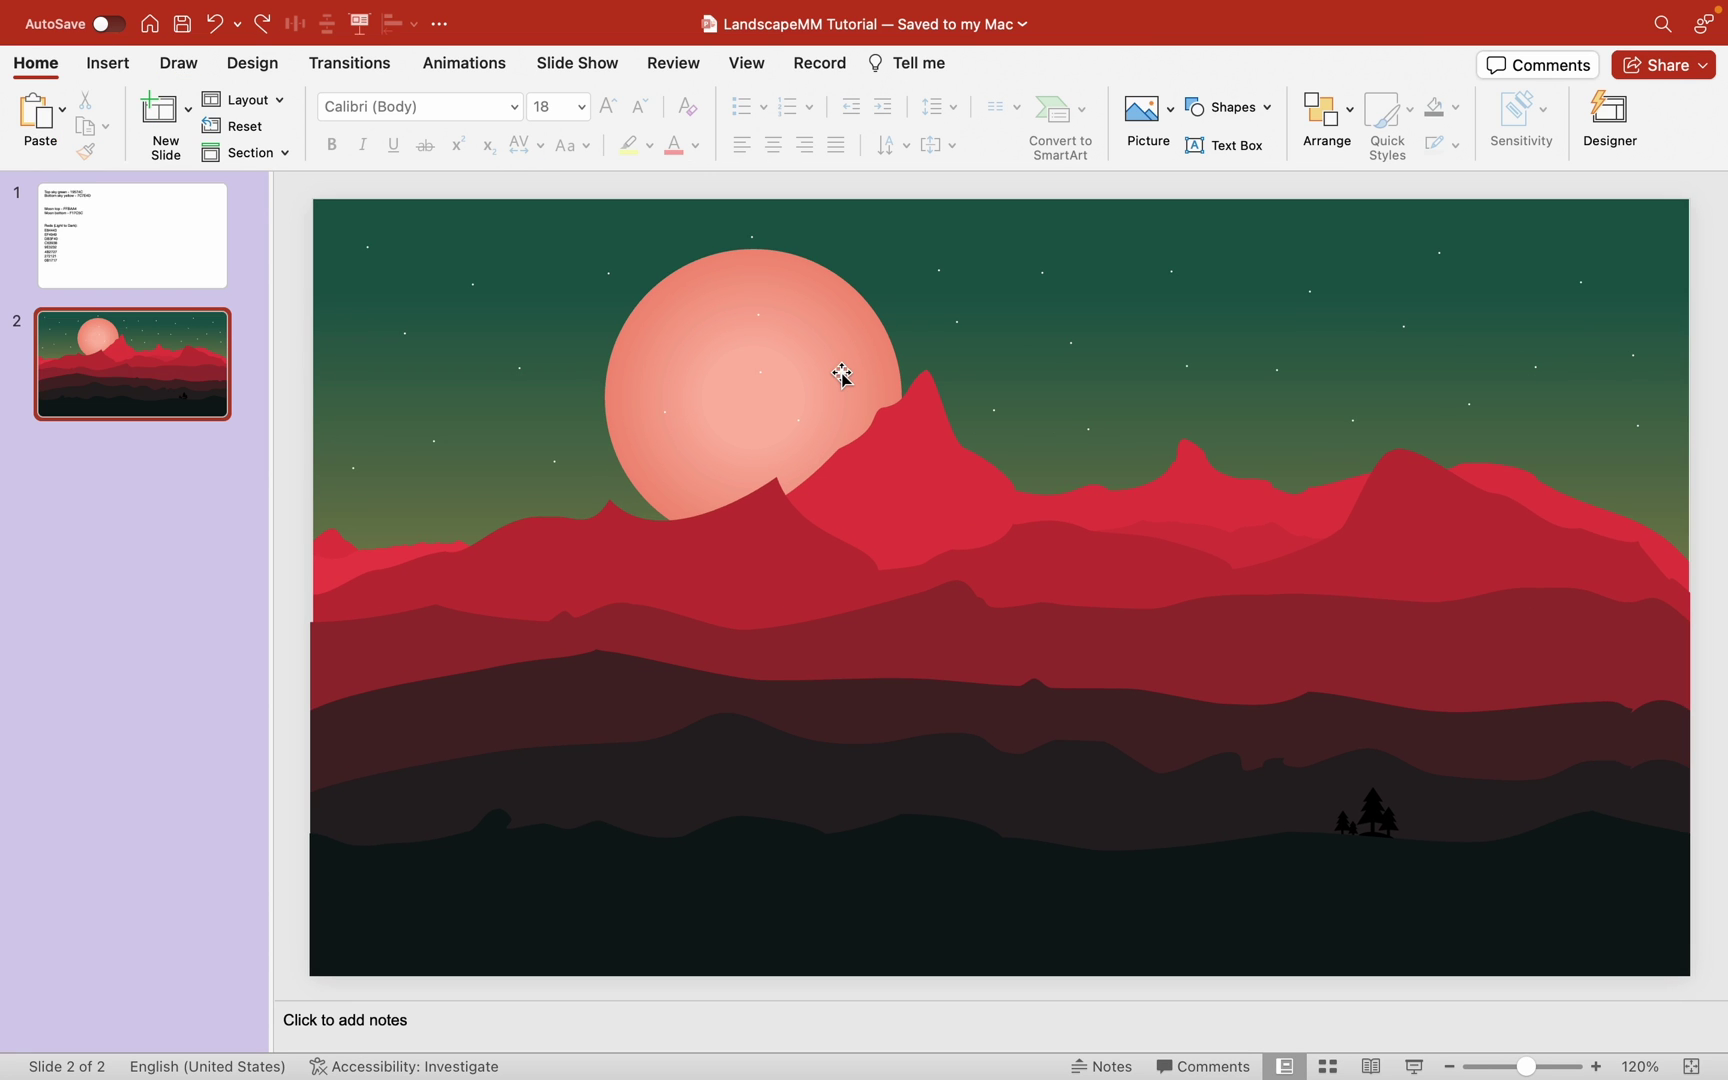
pyautogui.click(842, 337)
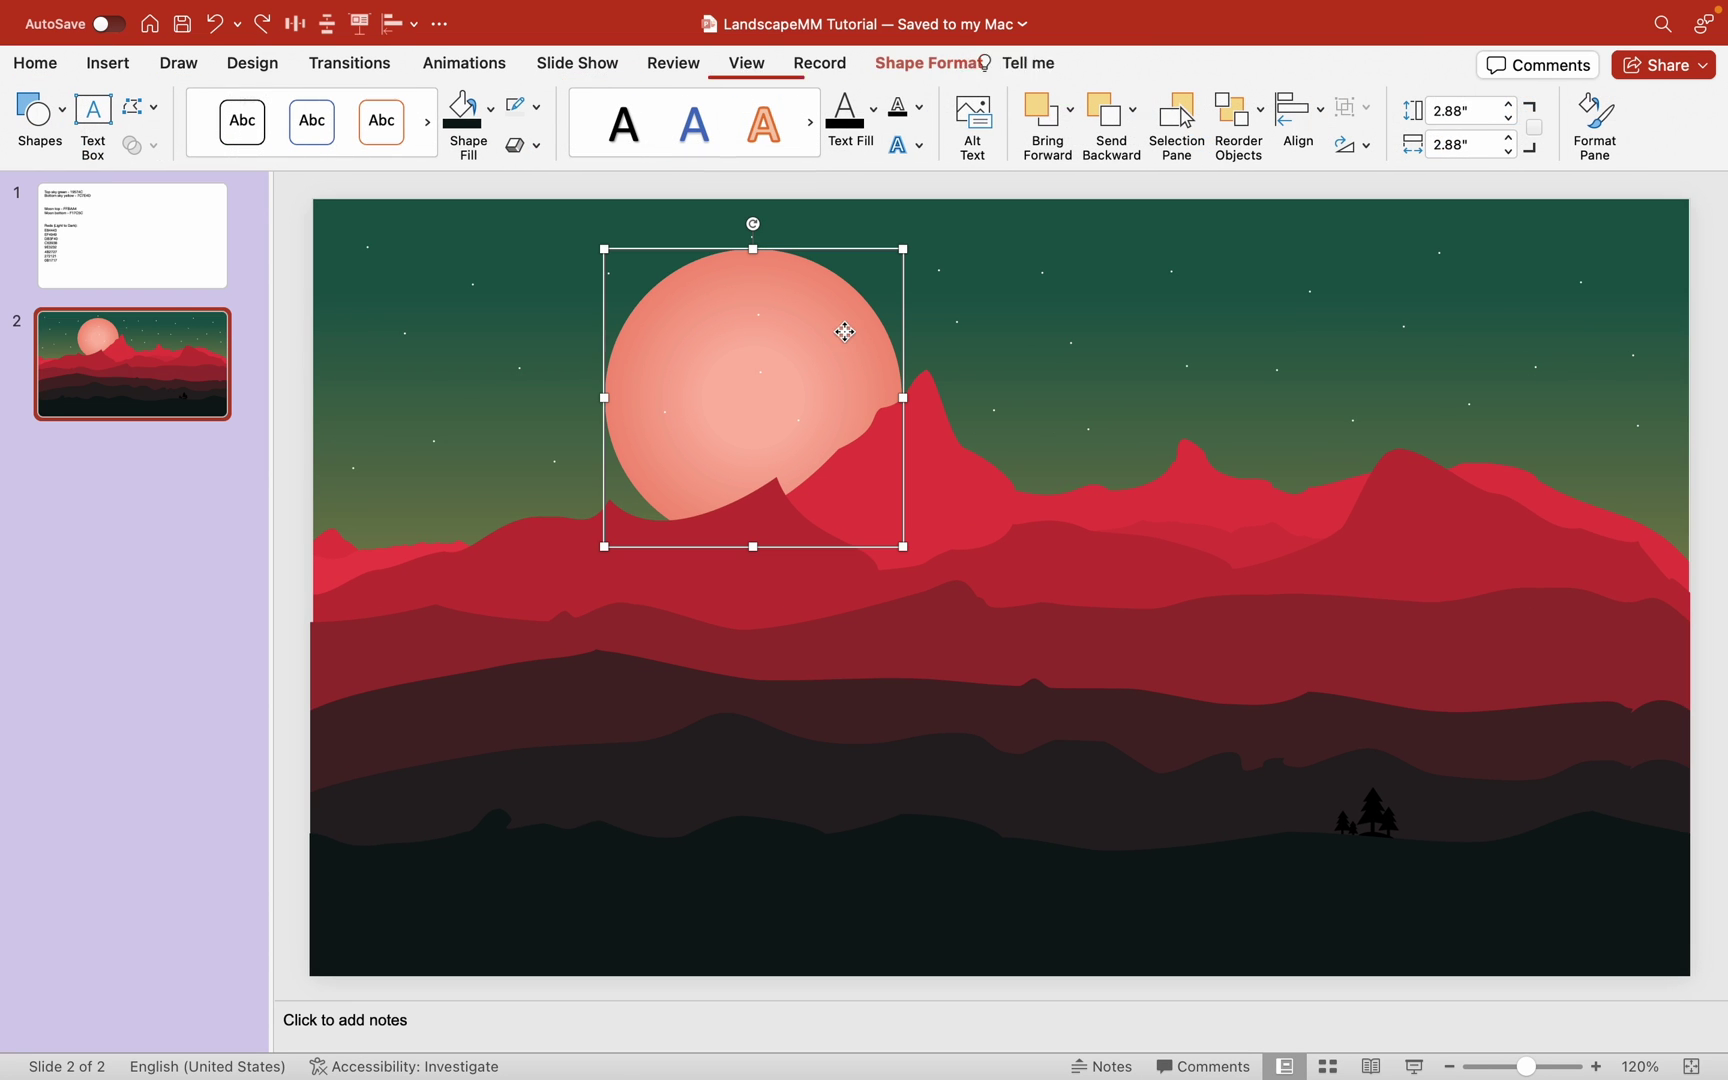
pyautogui.click(1071, 111)
pyautogui.click(1098, 177)
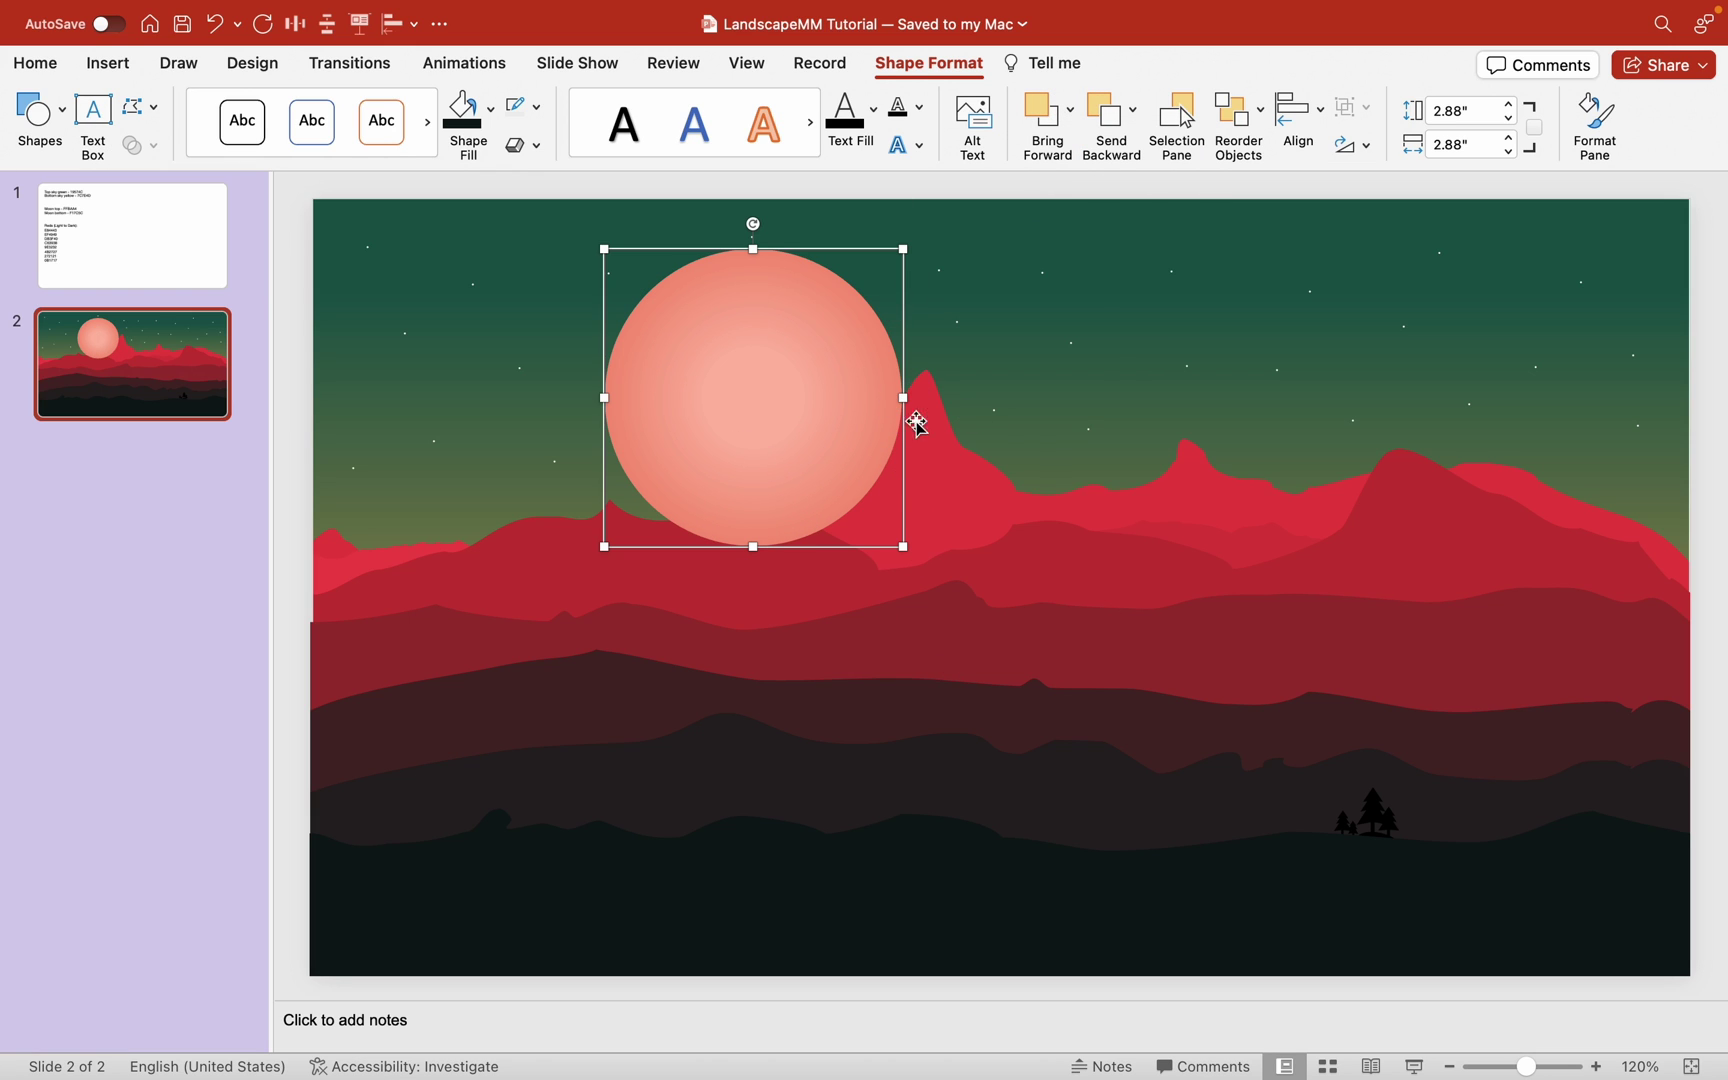
pyautogui.press('cmd+shift+b')
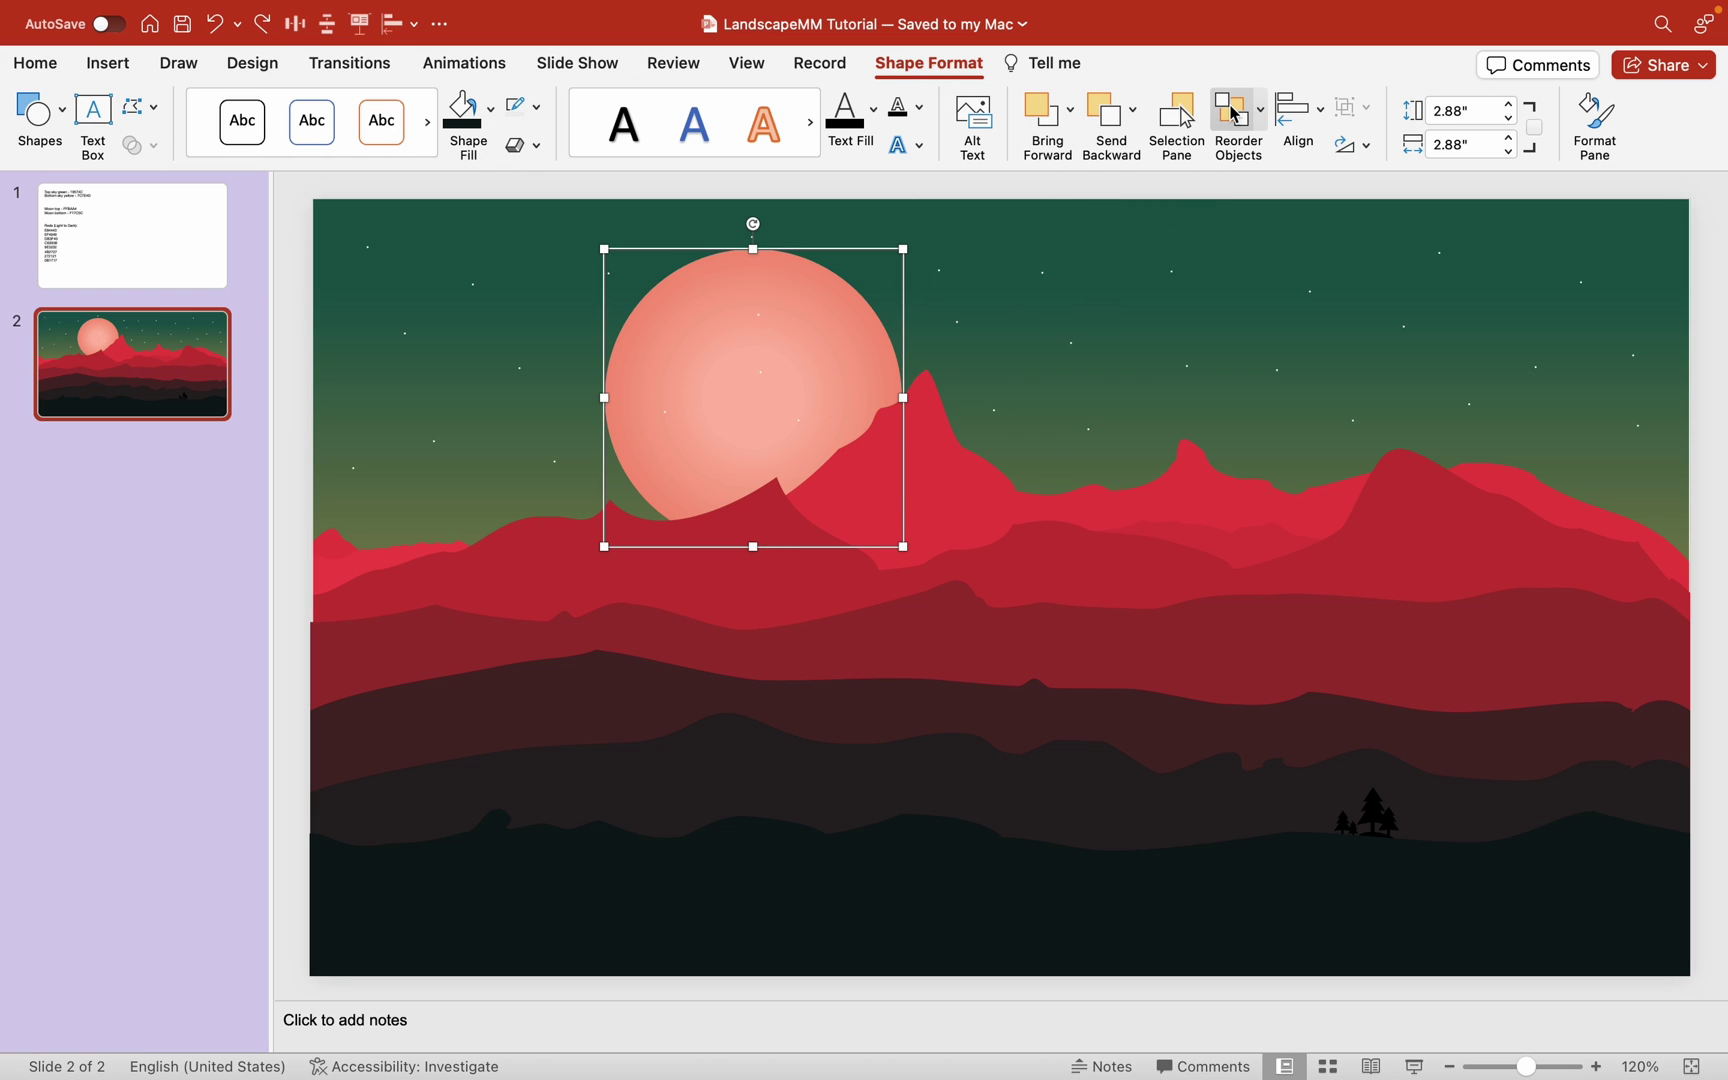
pyautogui.scroll(-2, 871, 309)
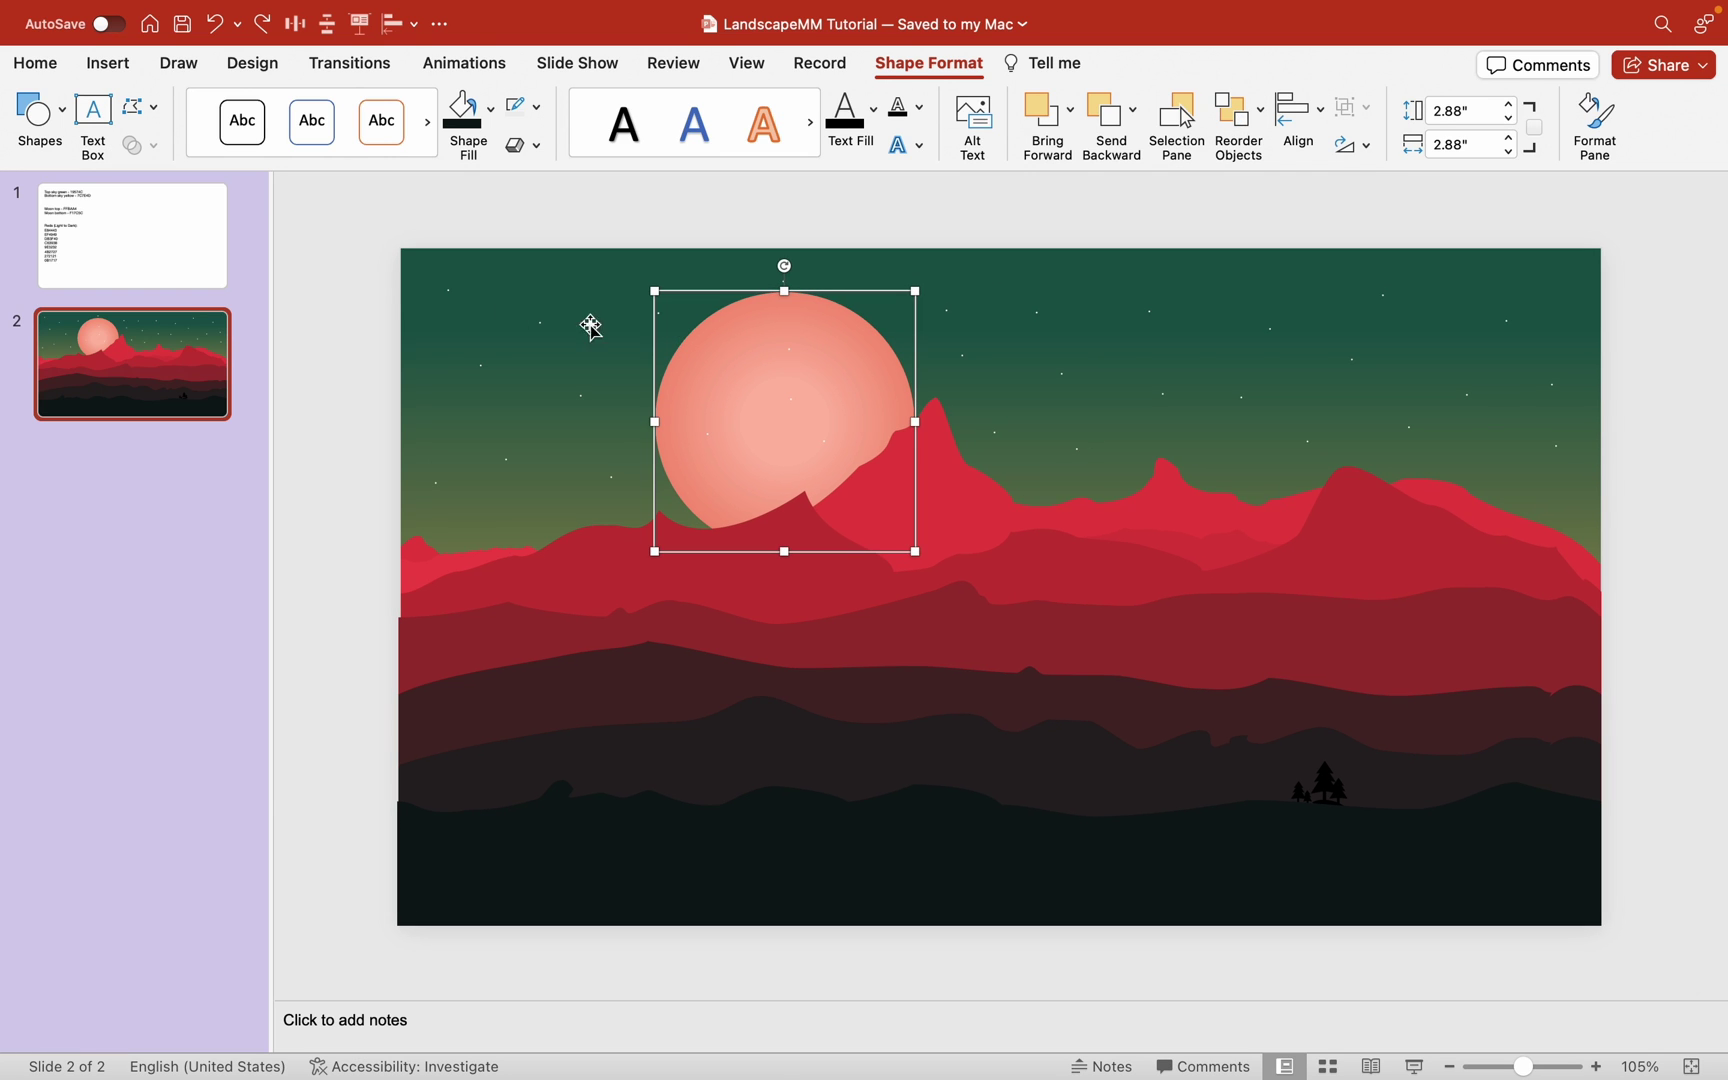
pyautogui.click(365, 254)
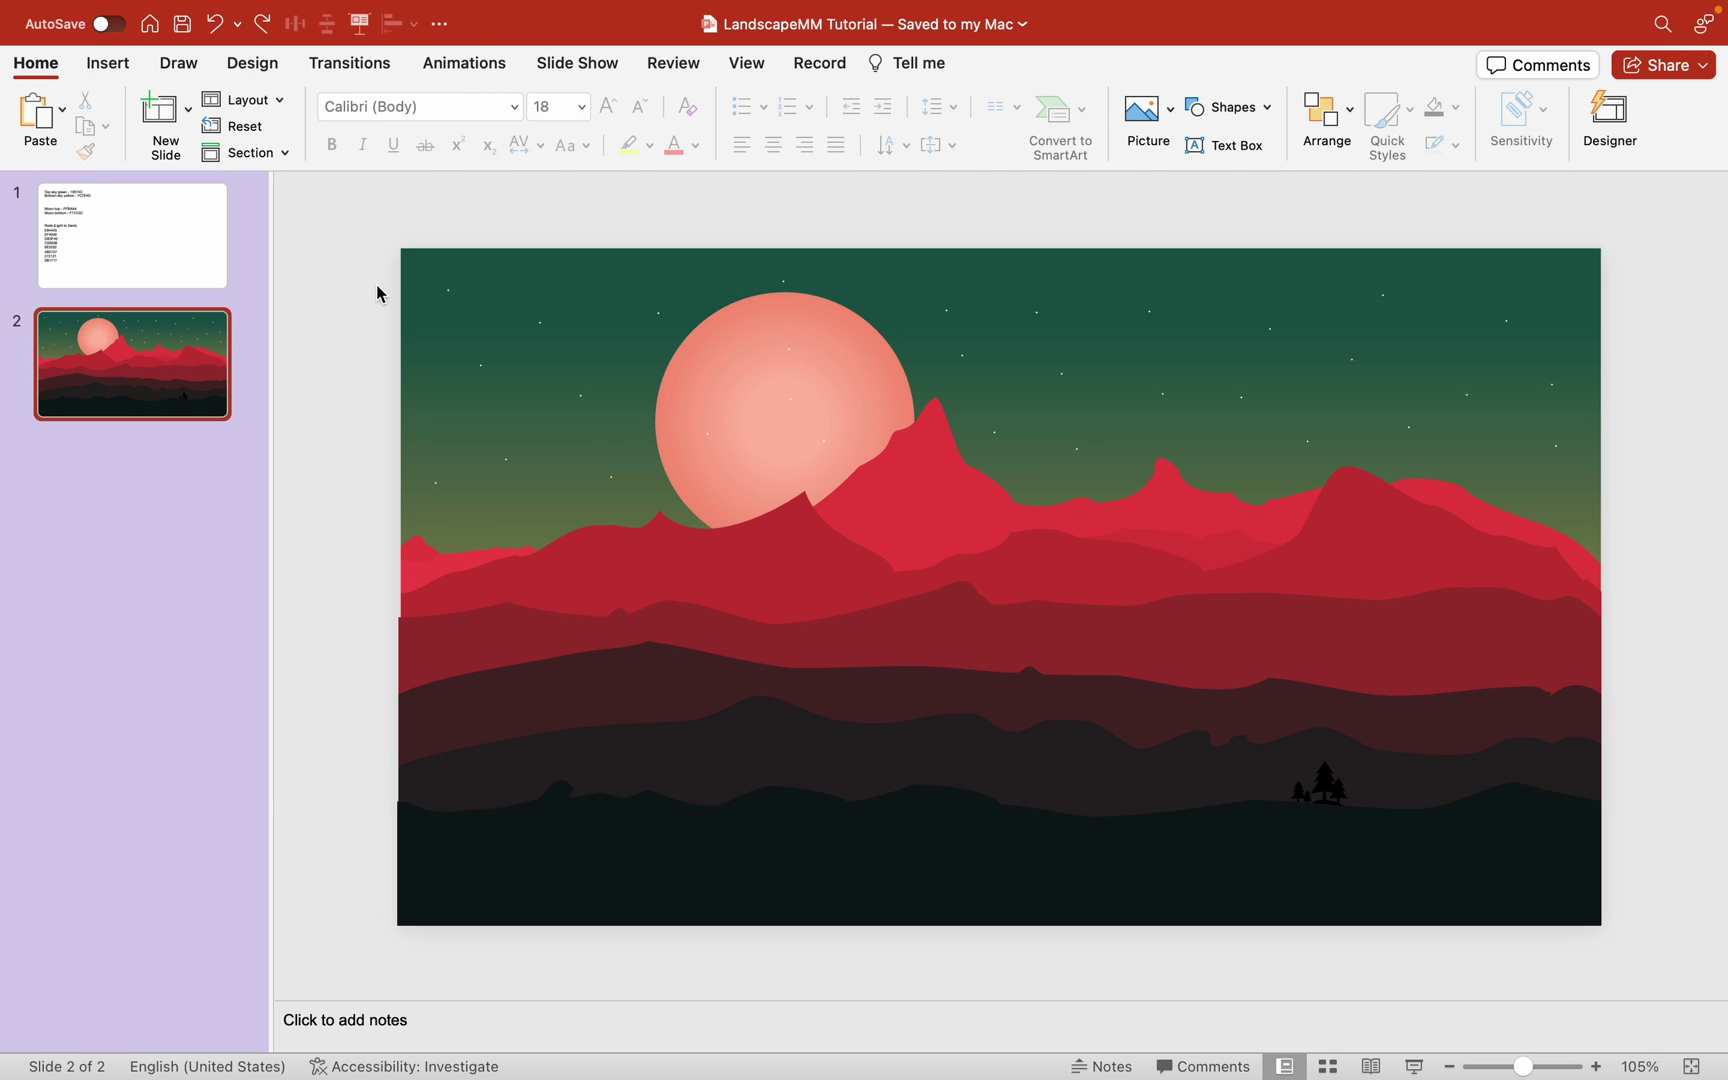
# Step: Group the upper sky objects, leaving the sun, lower hills and small shapes out
pyautogui.moveTo(365, 226)
pyautogui.mouseDown()
pyautogui.moveTo(1491, 543)
pyautogui.moveTo(1643, 641)
pyautogui.mouseUp()
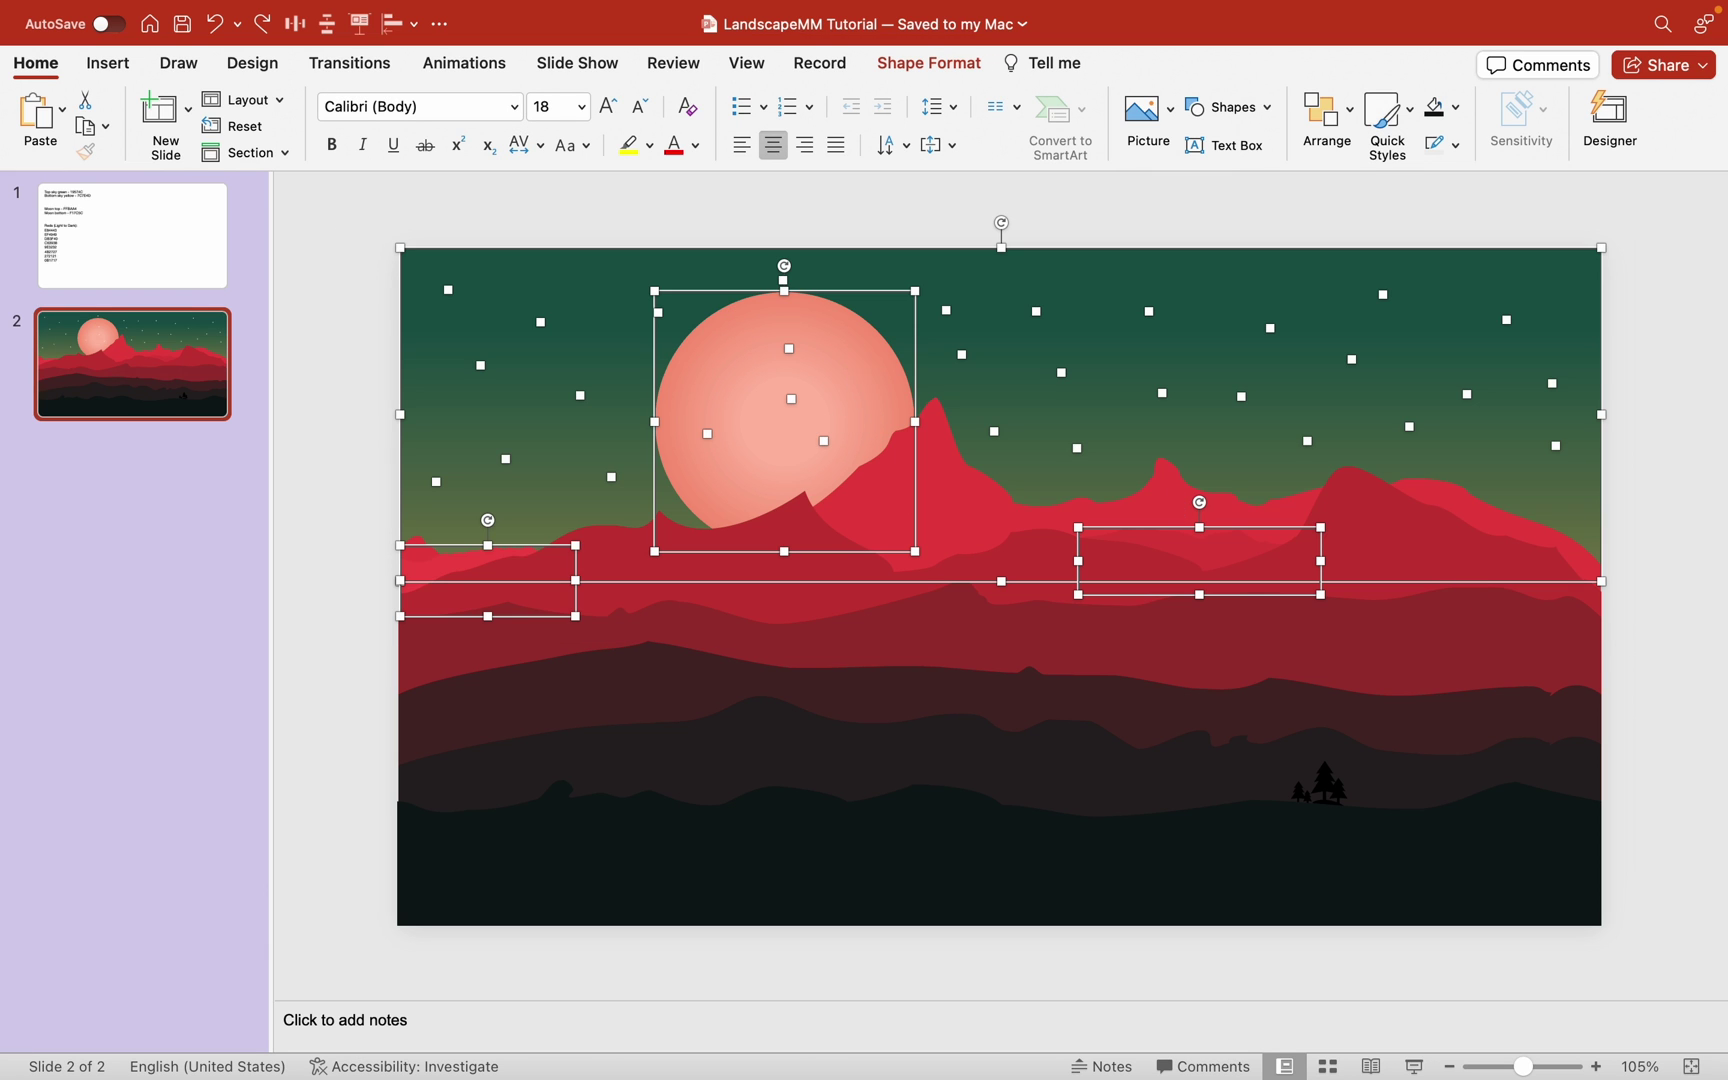
pyautogui.keyDown('shift'); pyautogui.click(851, 365); pyautogui.keyUp('shift')
pyautogui.keyDown('shift'); pyautogui.click(416, 560); pyautogui.keyUp('shift')
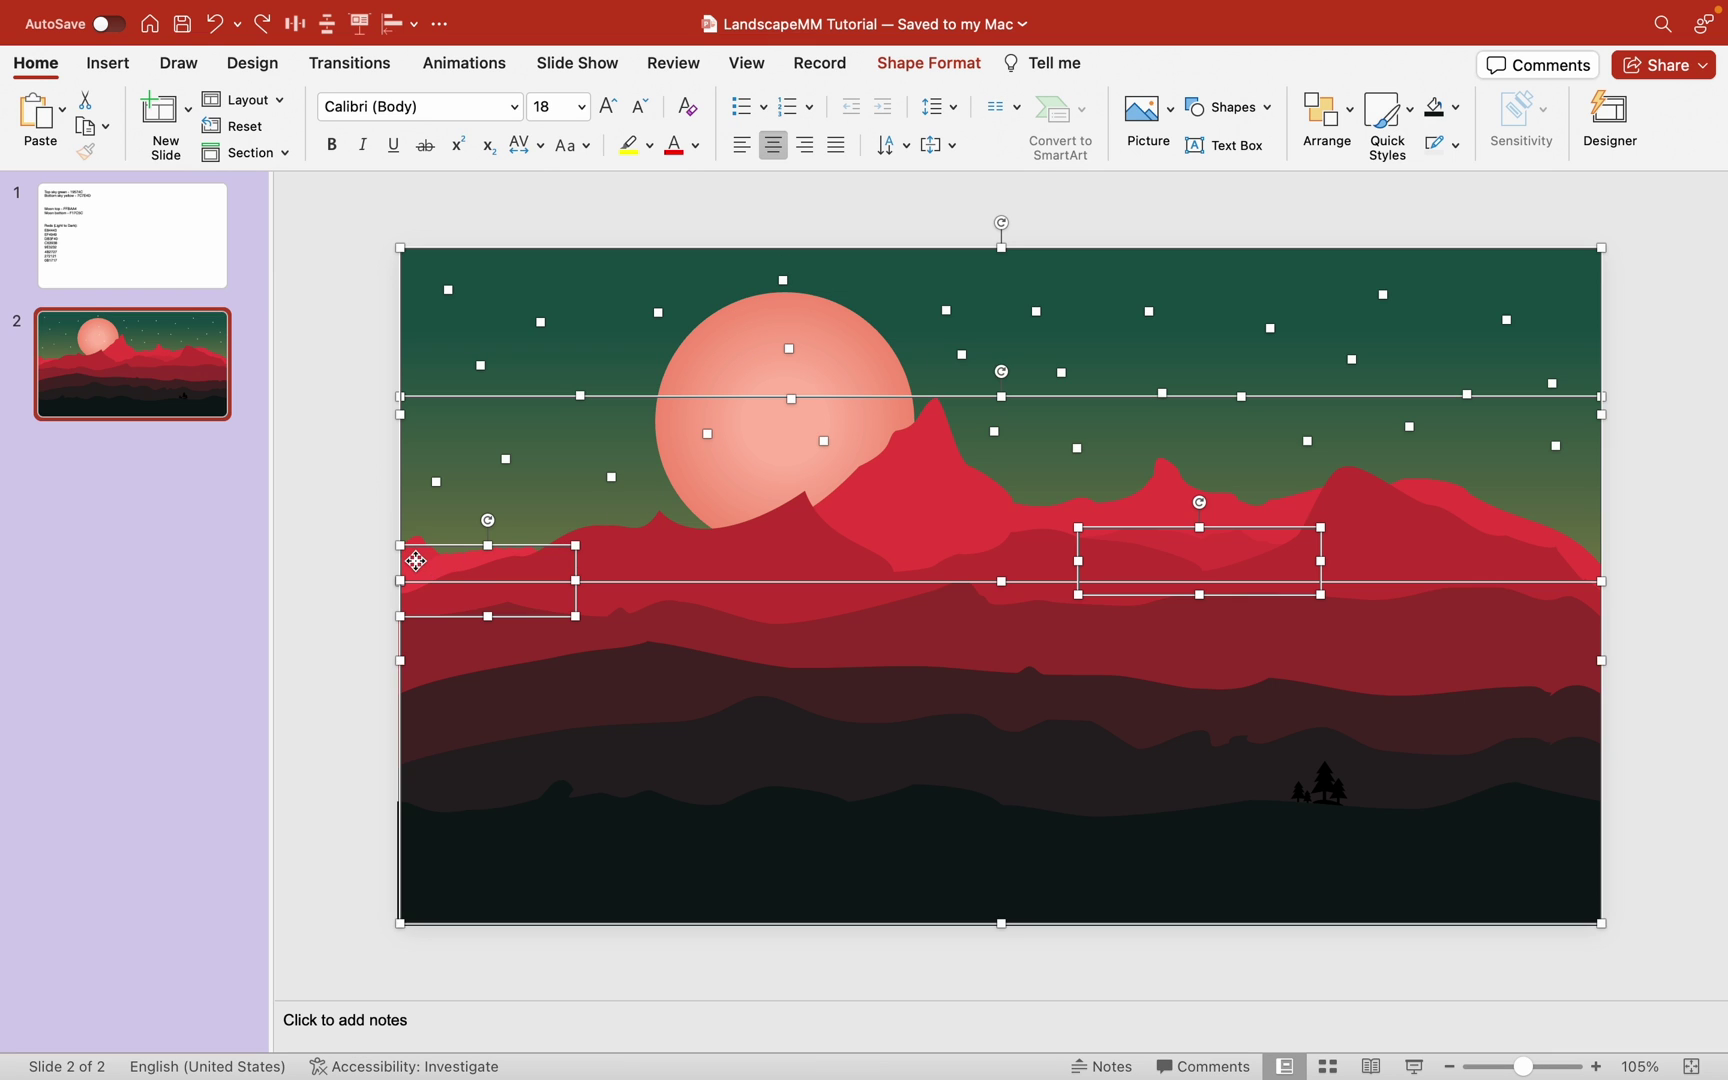
pyautogui.keyDown('shift'); pyautogui.click(416, 560); pyautogui.keyUp('shift')
pyautogui.keyDown('shift'); pyautogui.click(576, 561); pyautogui.keyUp('shift')
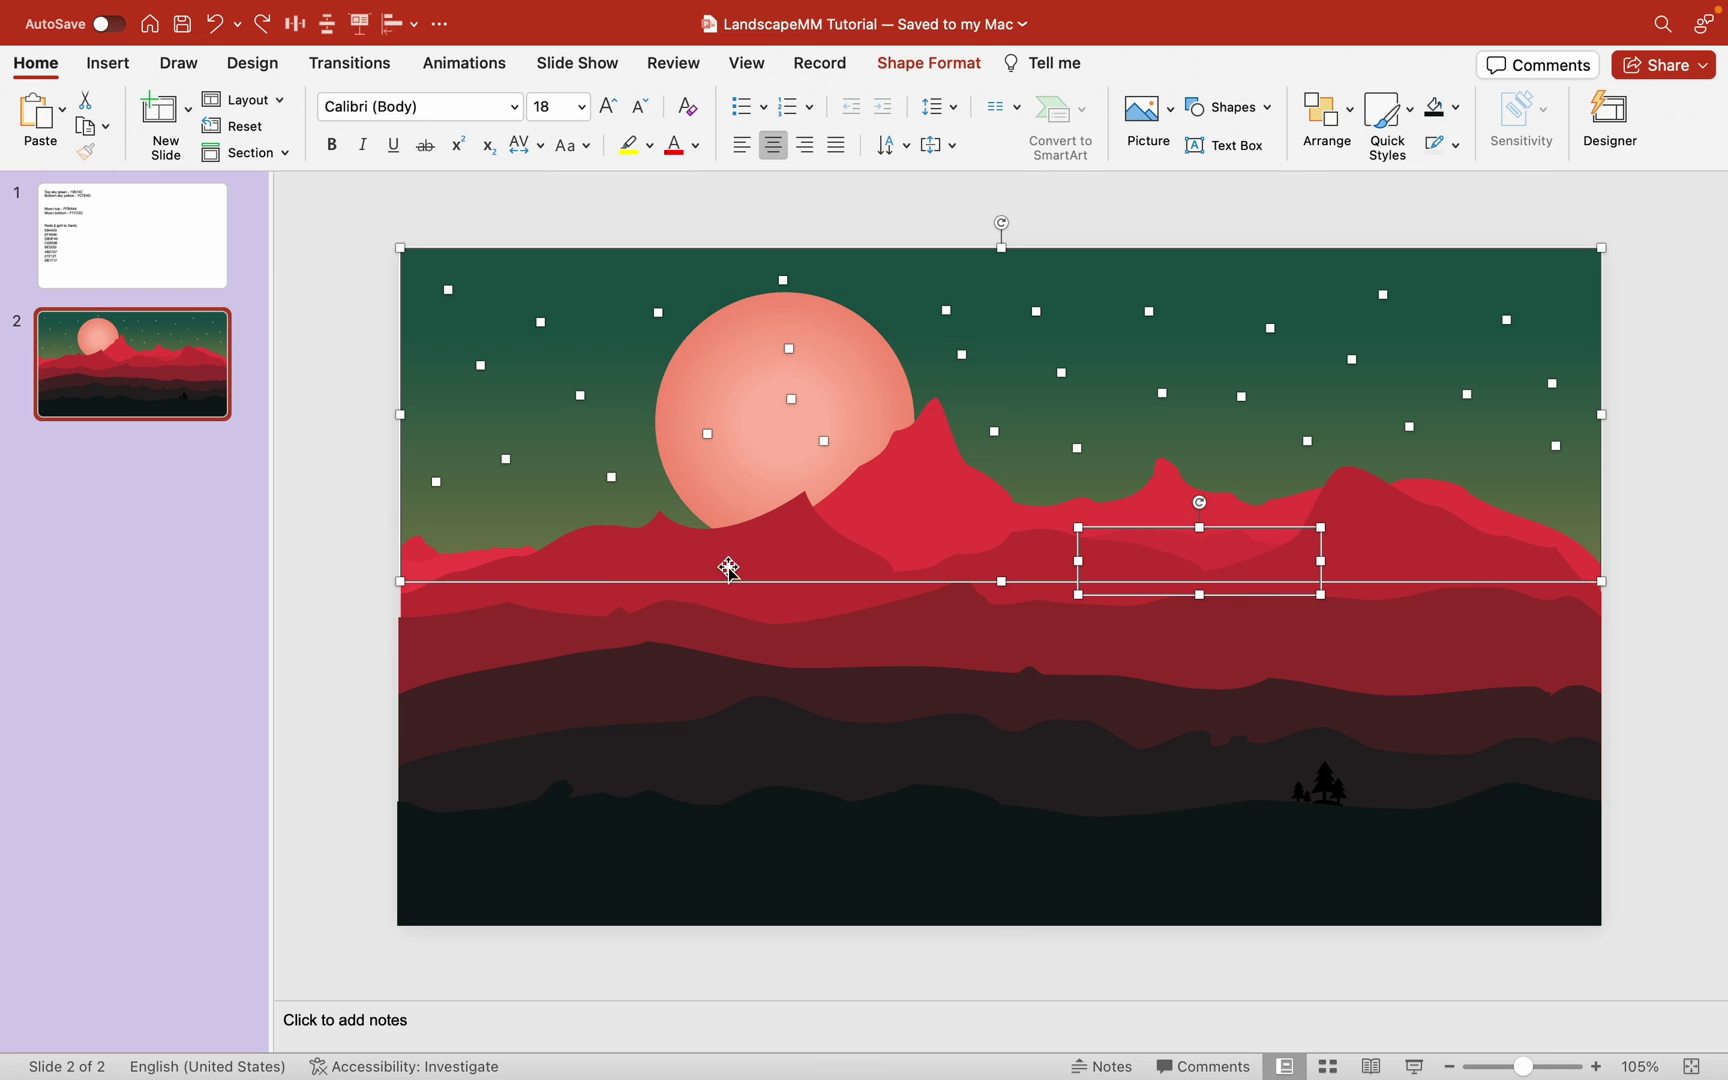
pyautogui.keyDown('shift'); pyautogui.click(1080, 546); pyautogui.keyUp('shift')
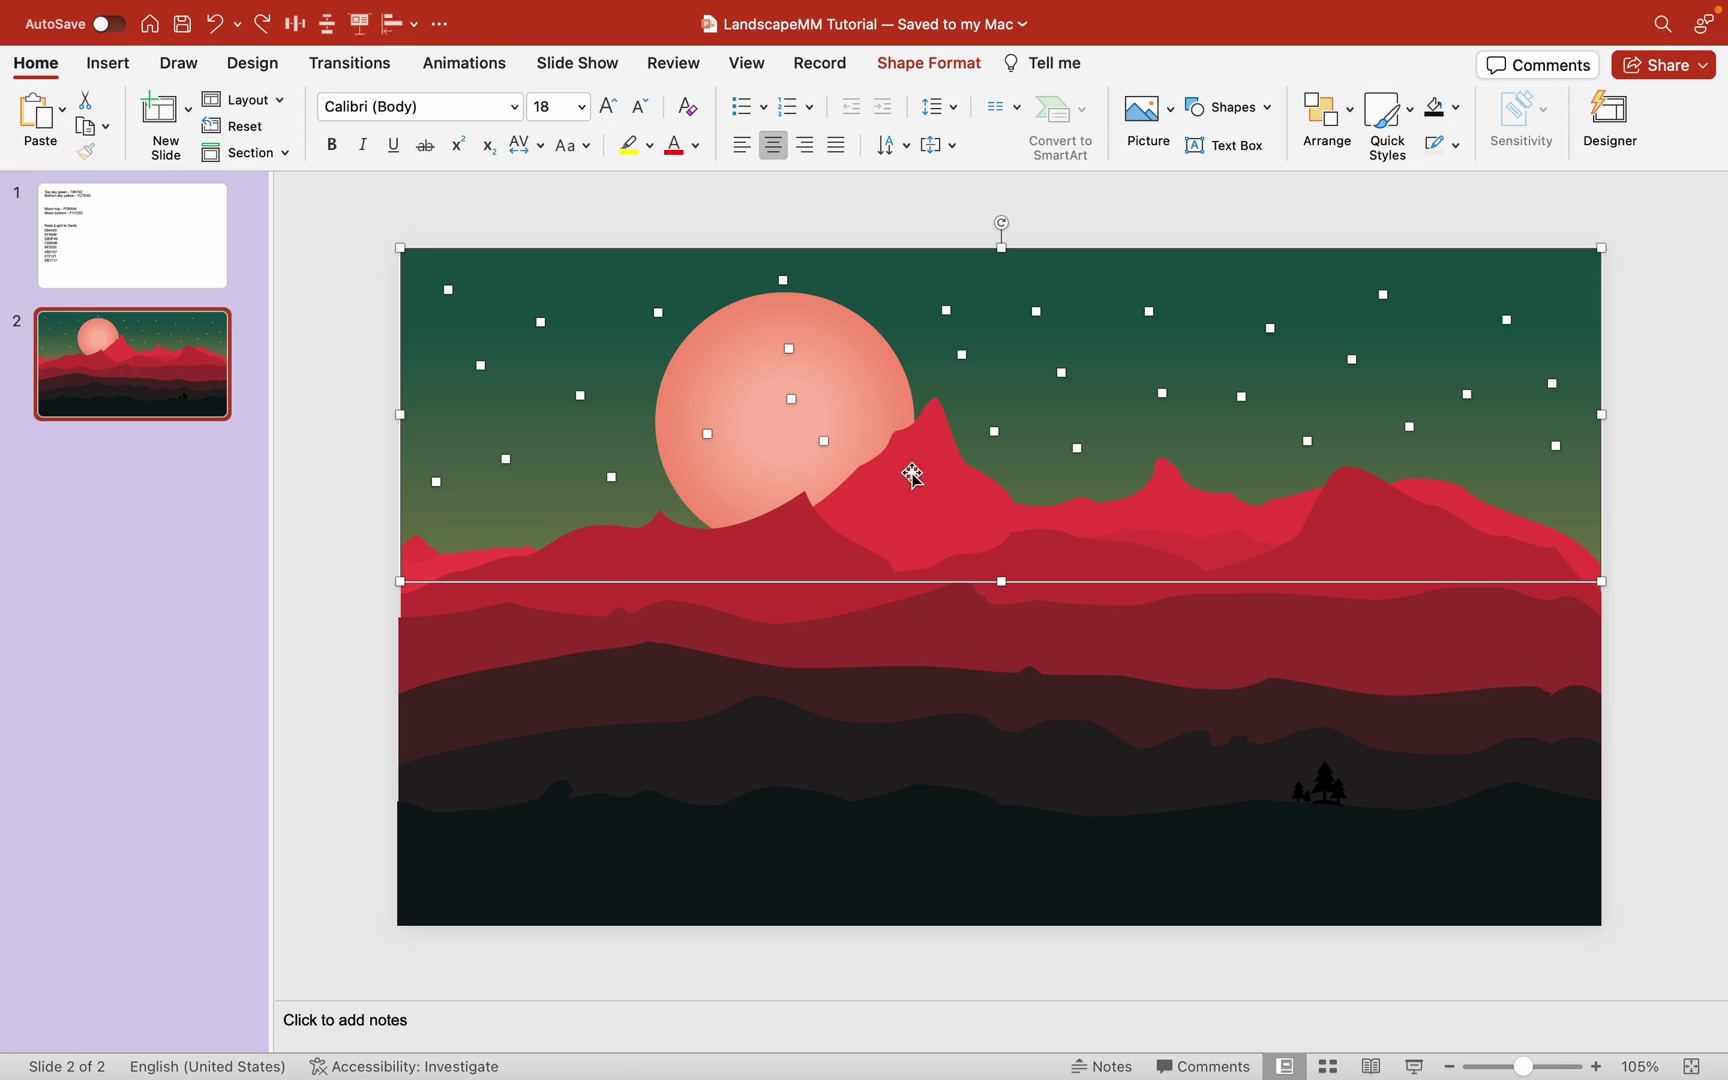
pyautogui.rightClick(1197, 292)
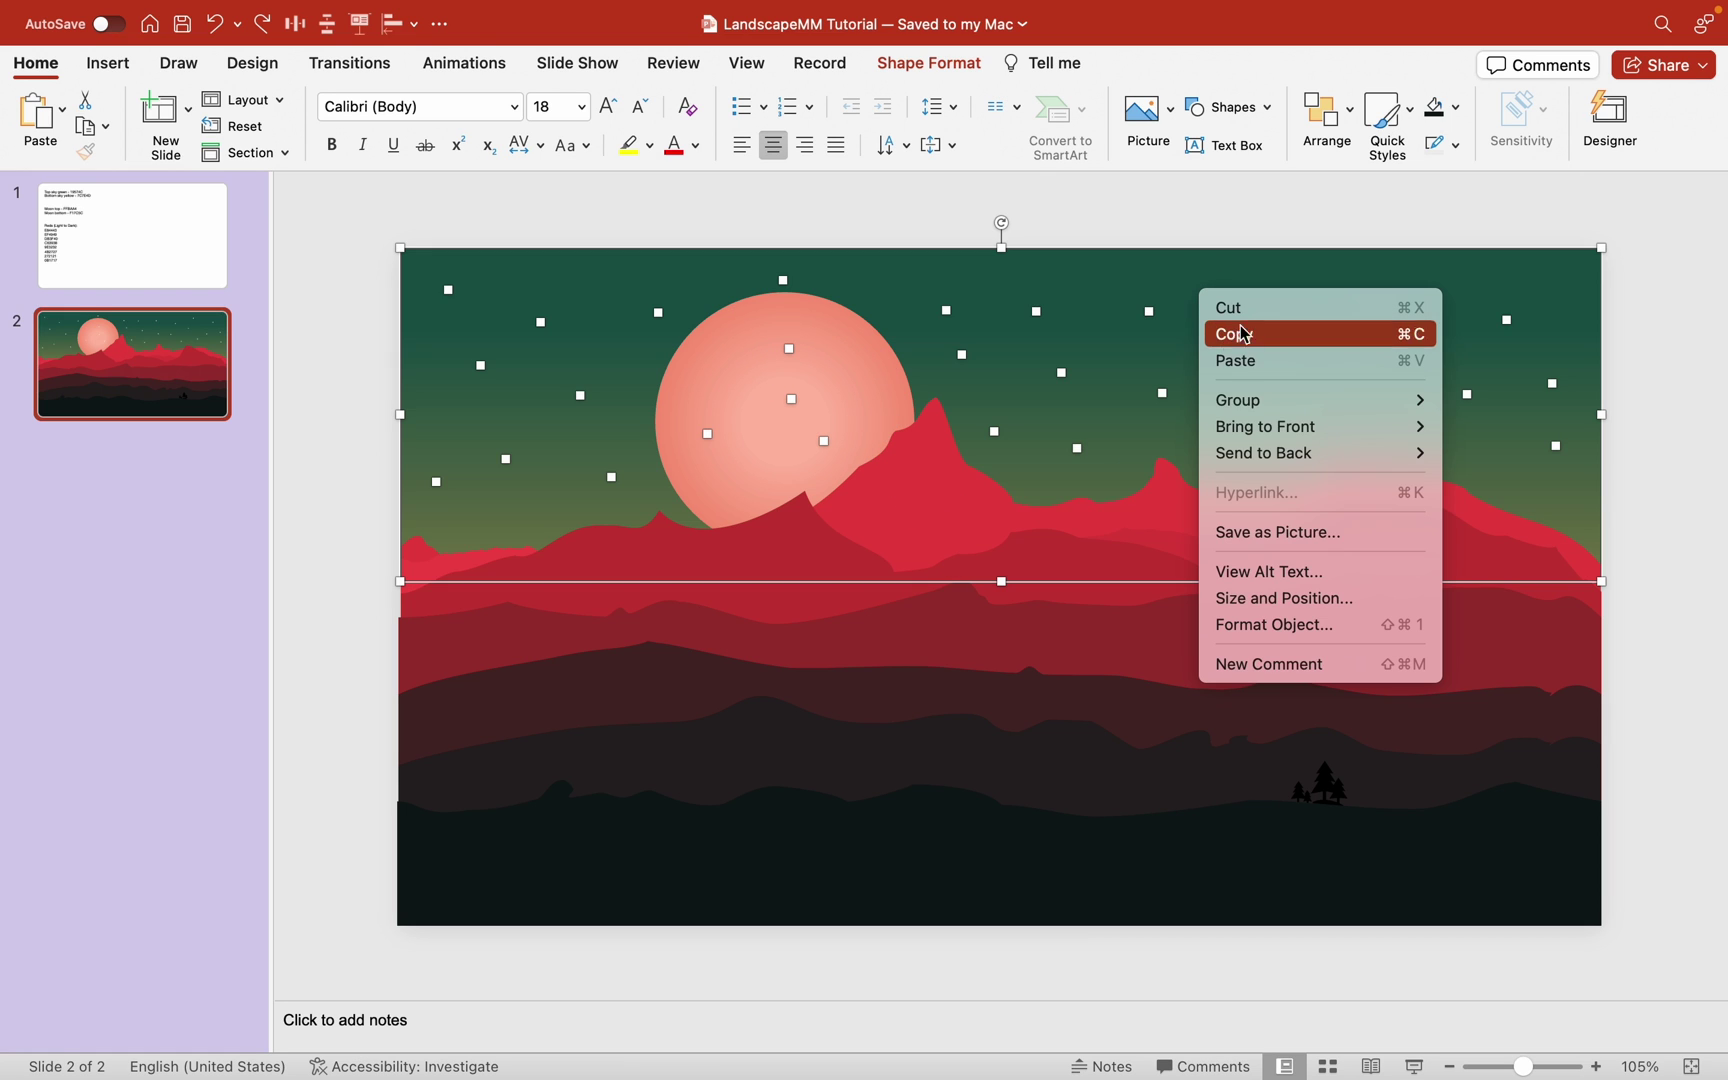
pyautogui.moveTo(1237, 400)
pyautogui.click(1498, 399)
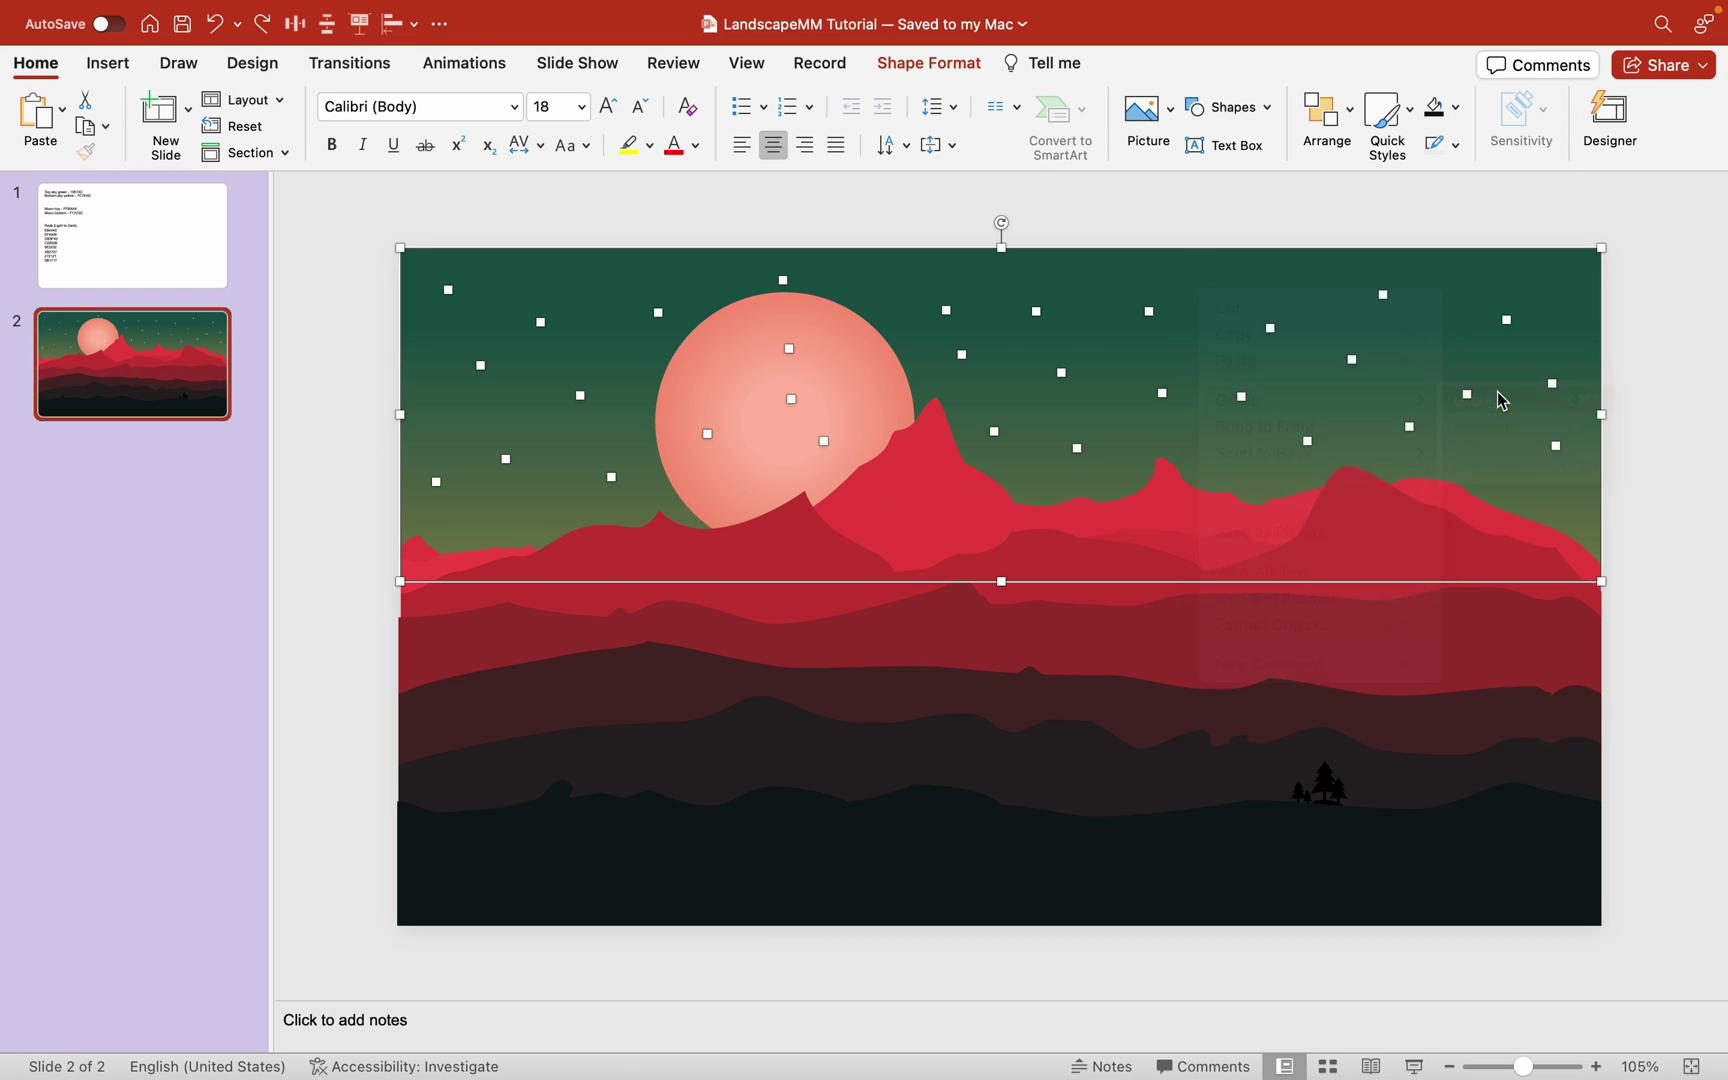
# Step: Undo a stray move of the sky, then send the sky rectangle to back
pyautogui.click(1068, 201)
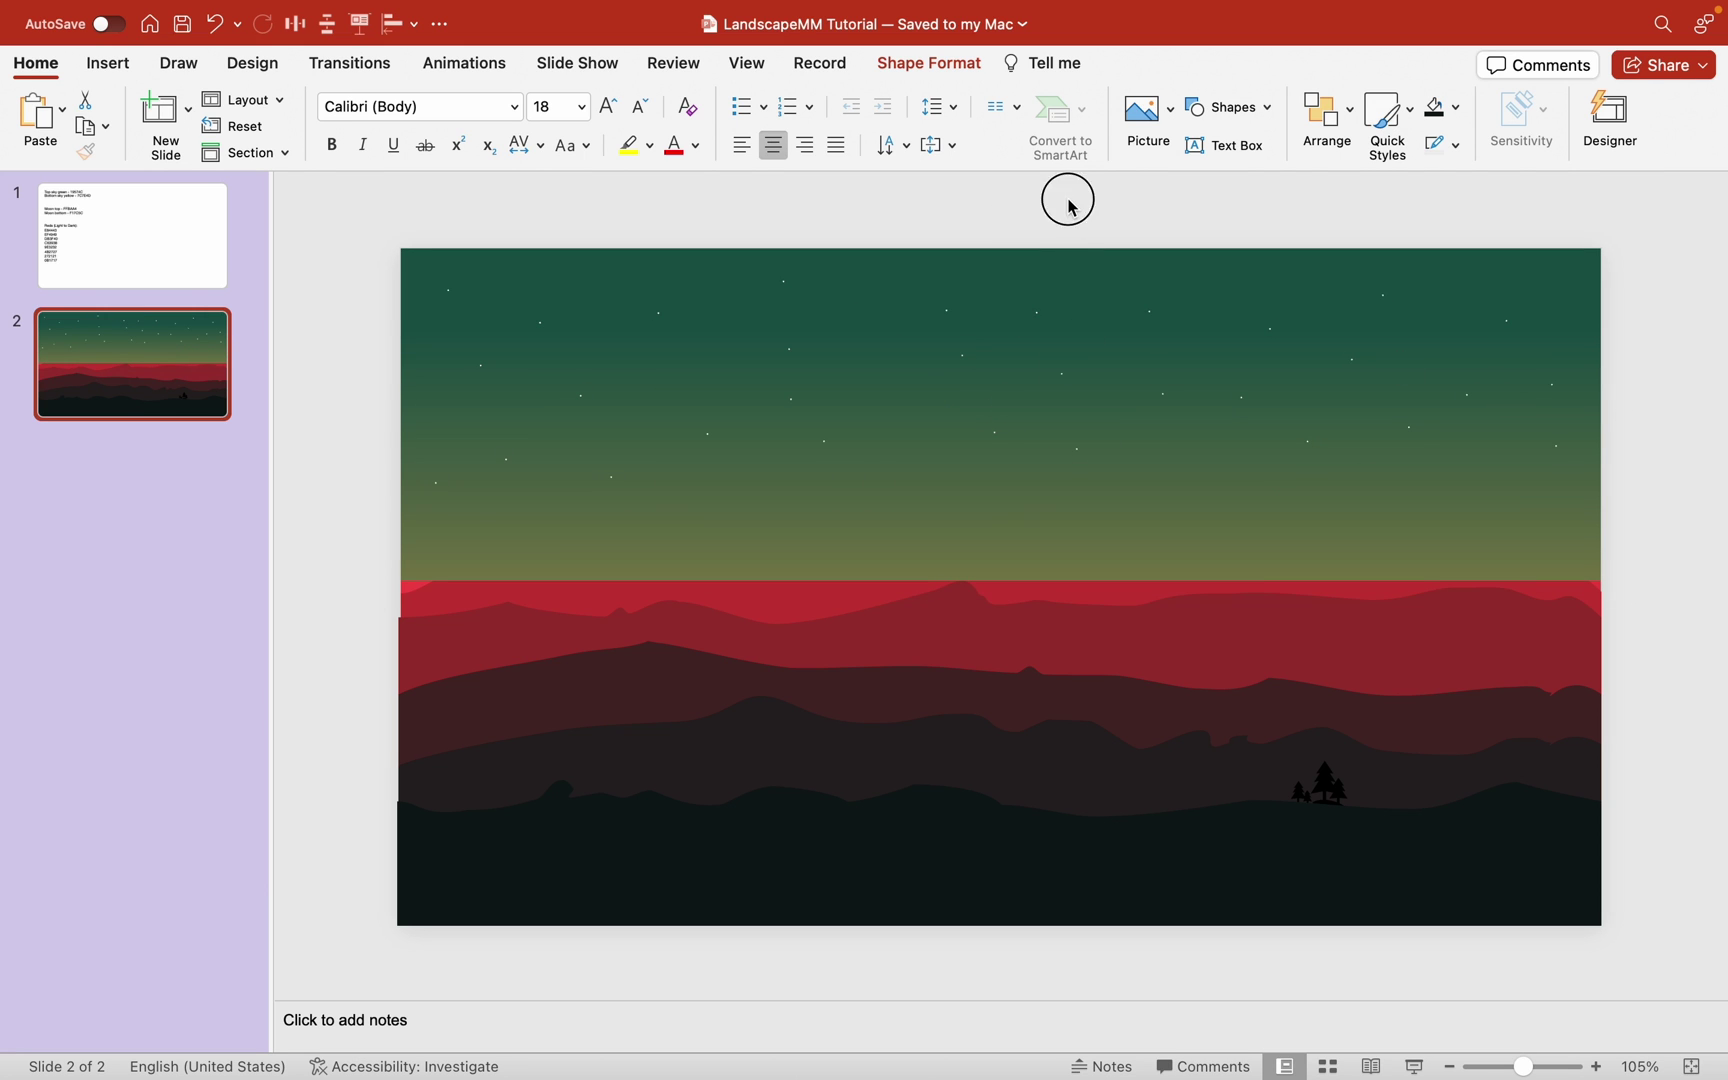
pyautogui.moveTo(1012, 514); pyautogui.dragTo(1068, 365)
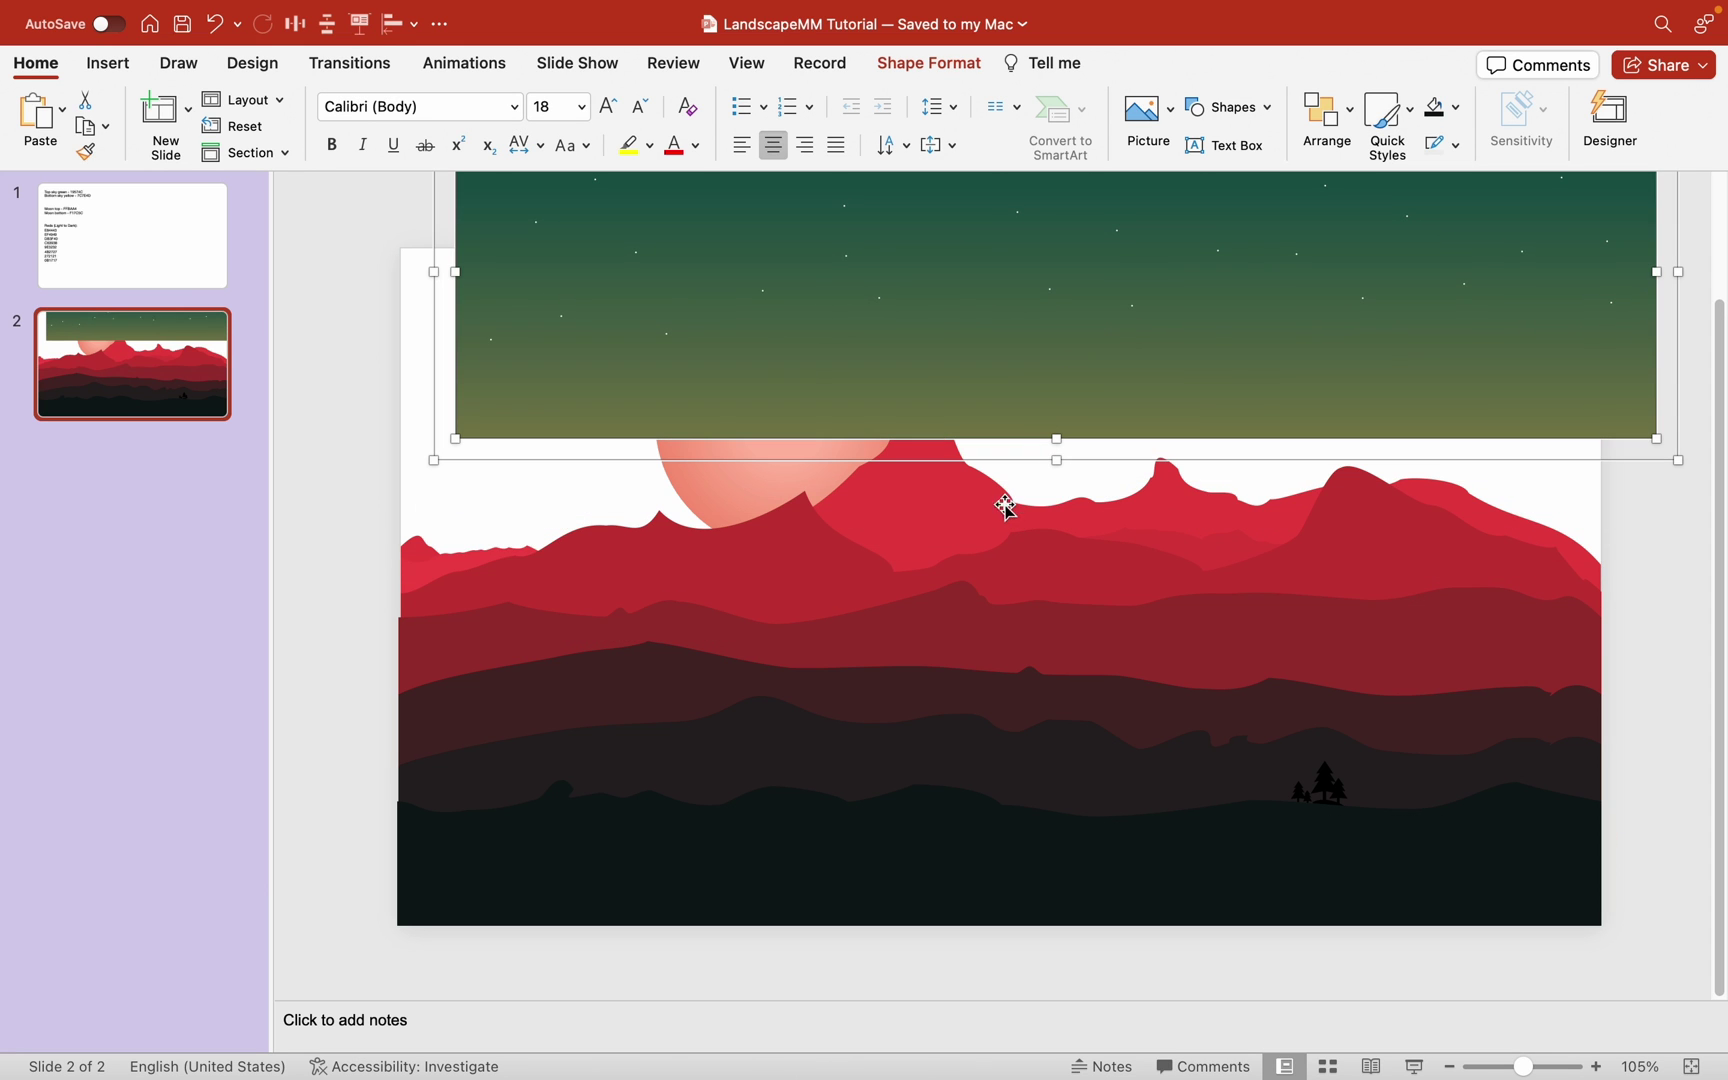
pyautogui.hotkey('ctrl', 'z')
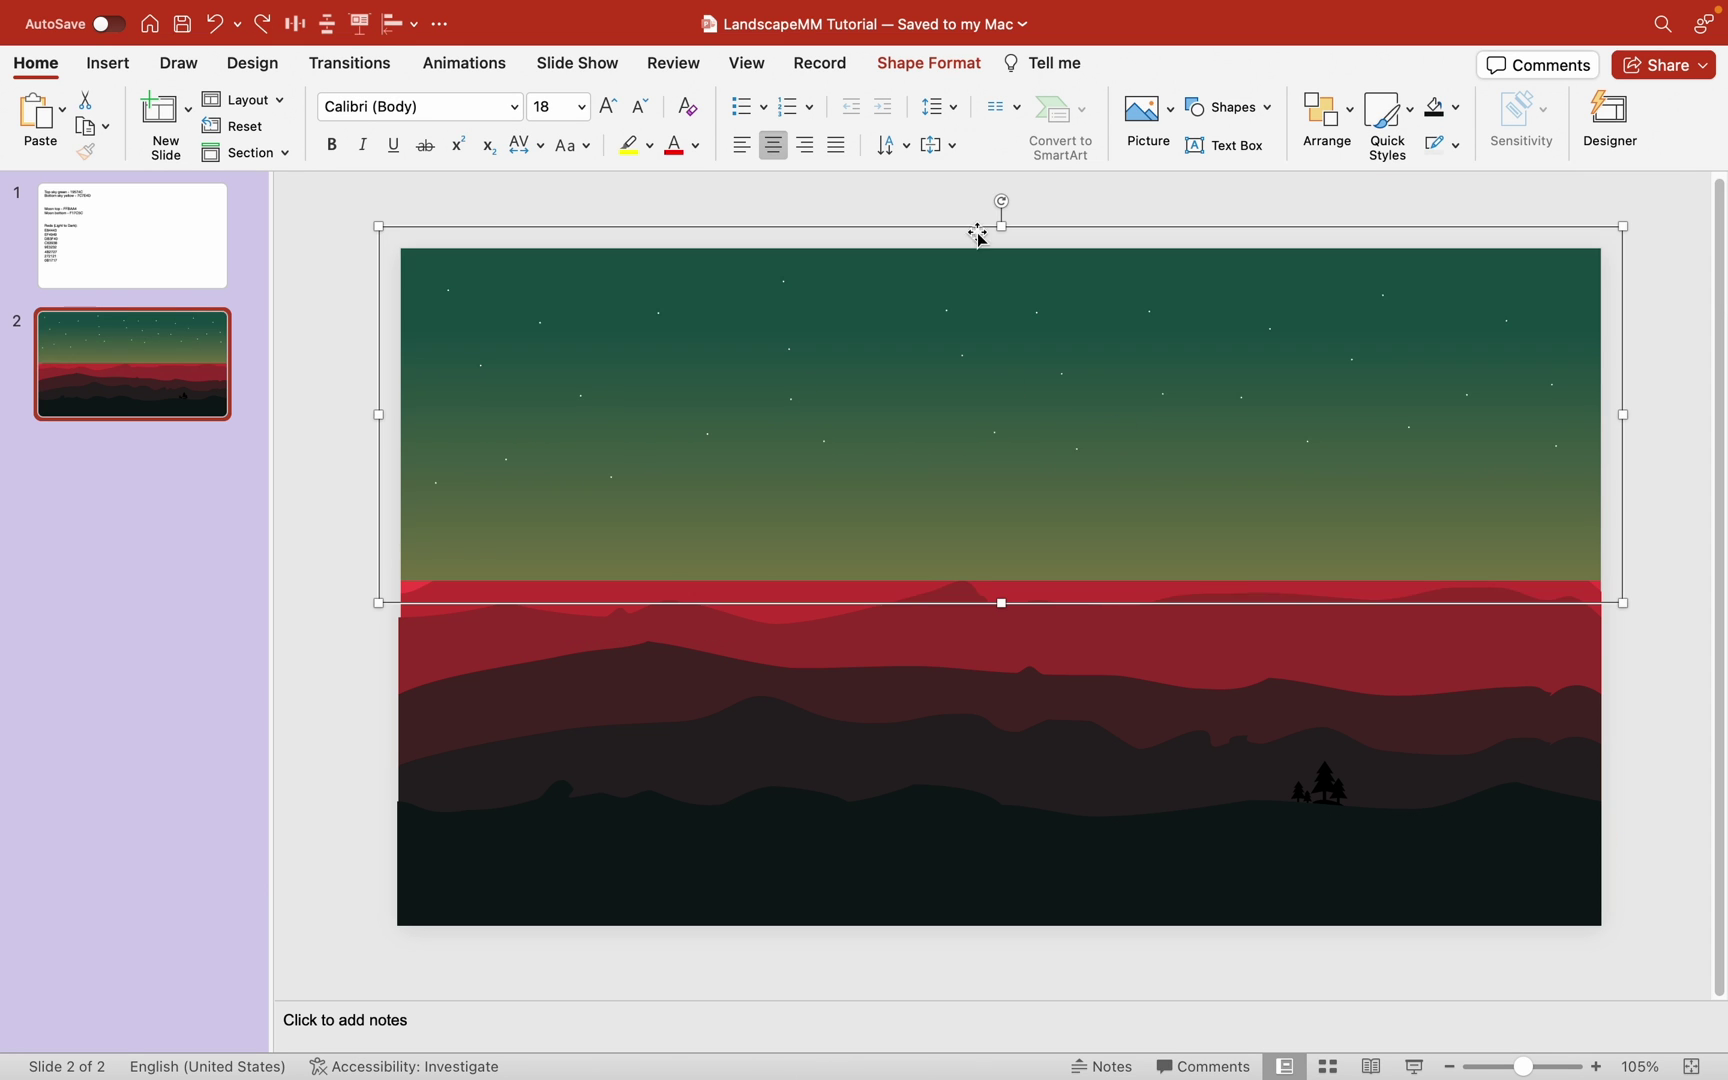
pyautogui.click(928, 63)
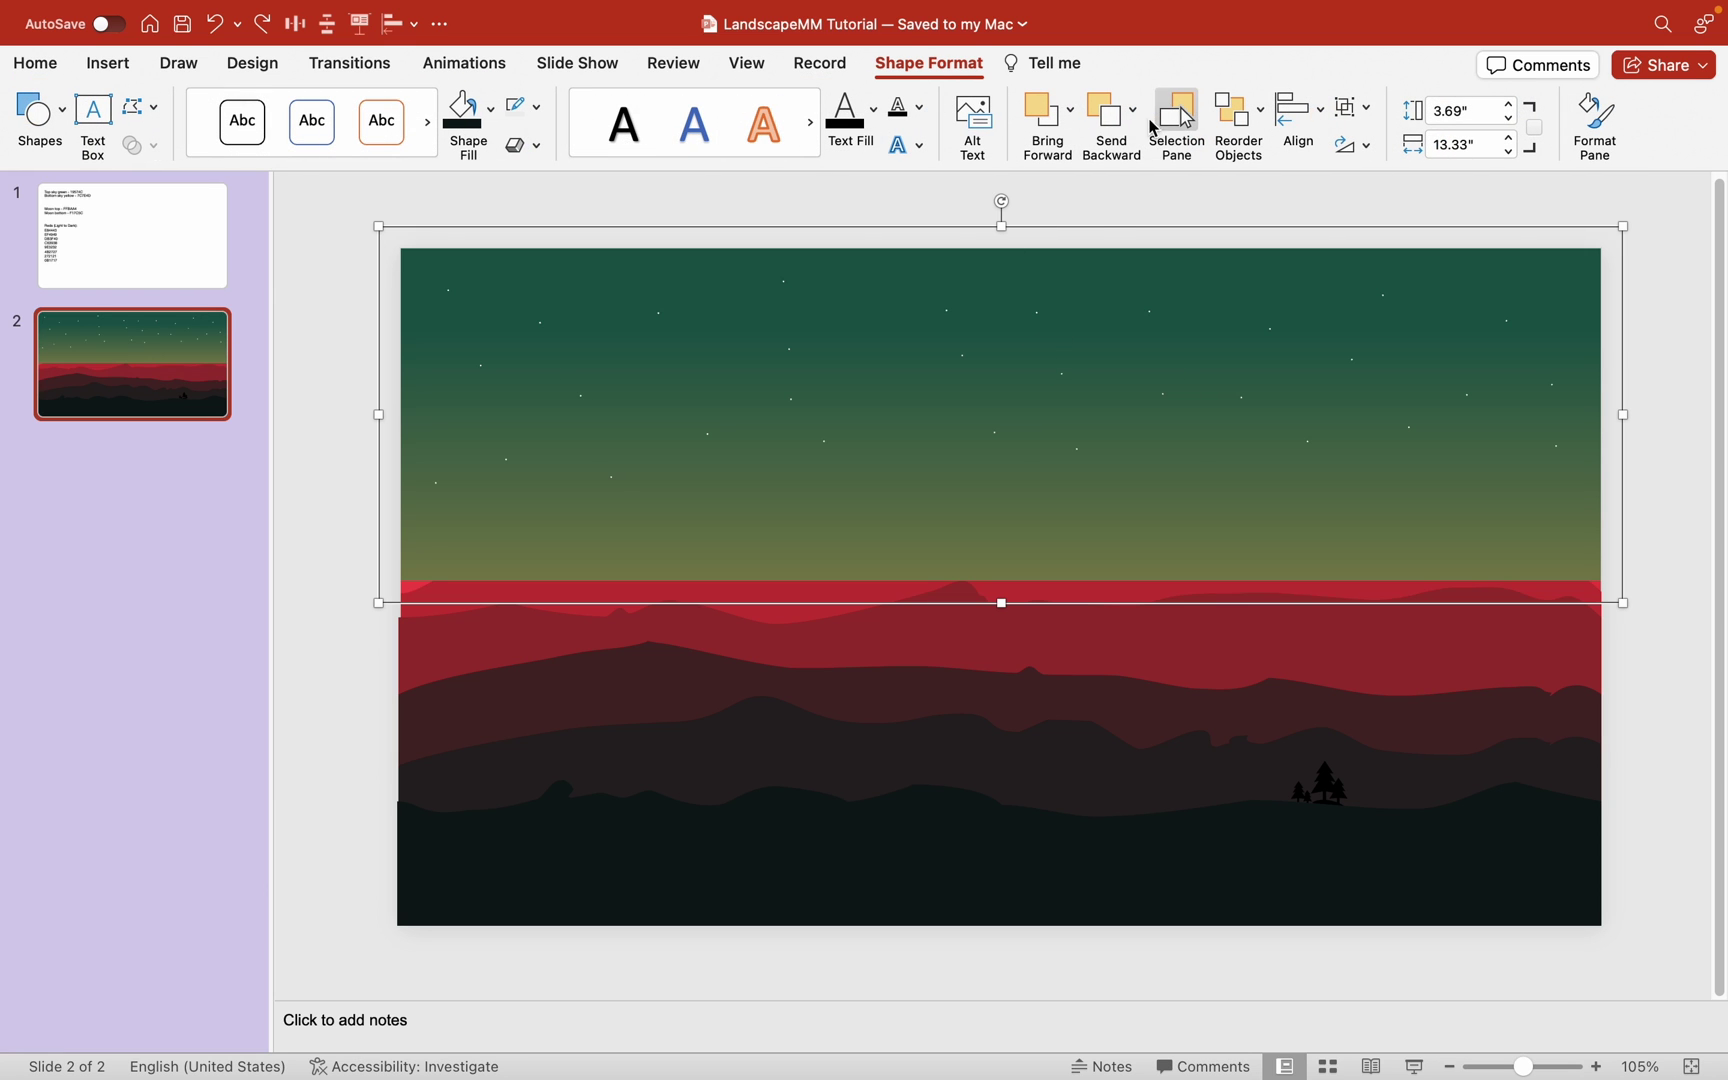
pyautogui.click(1131, 111)
pyautogui.click(1185, 178)
pyautogui.click(1713, 320)
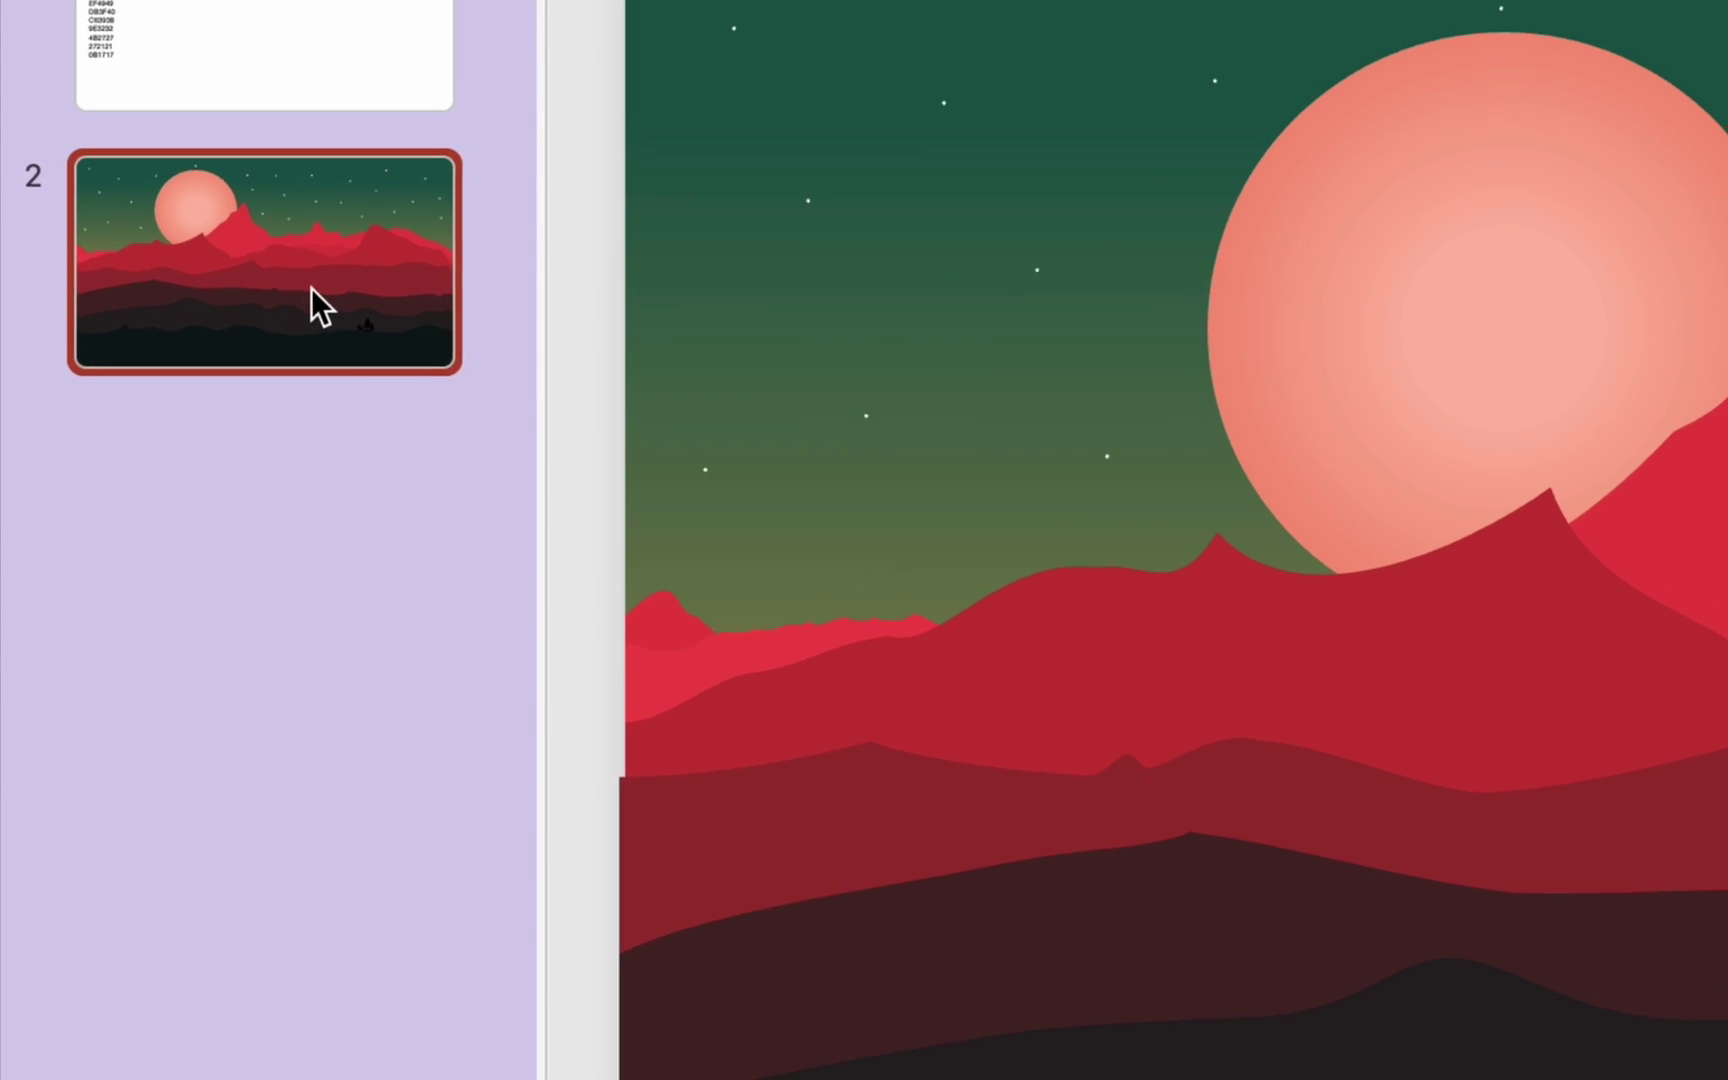
# Step: Duplicate slide 2 as a new slide 3
pyautogui.rightClick(157, 377)
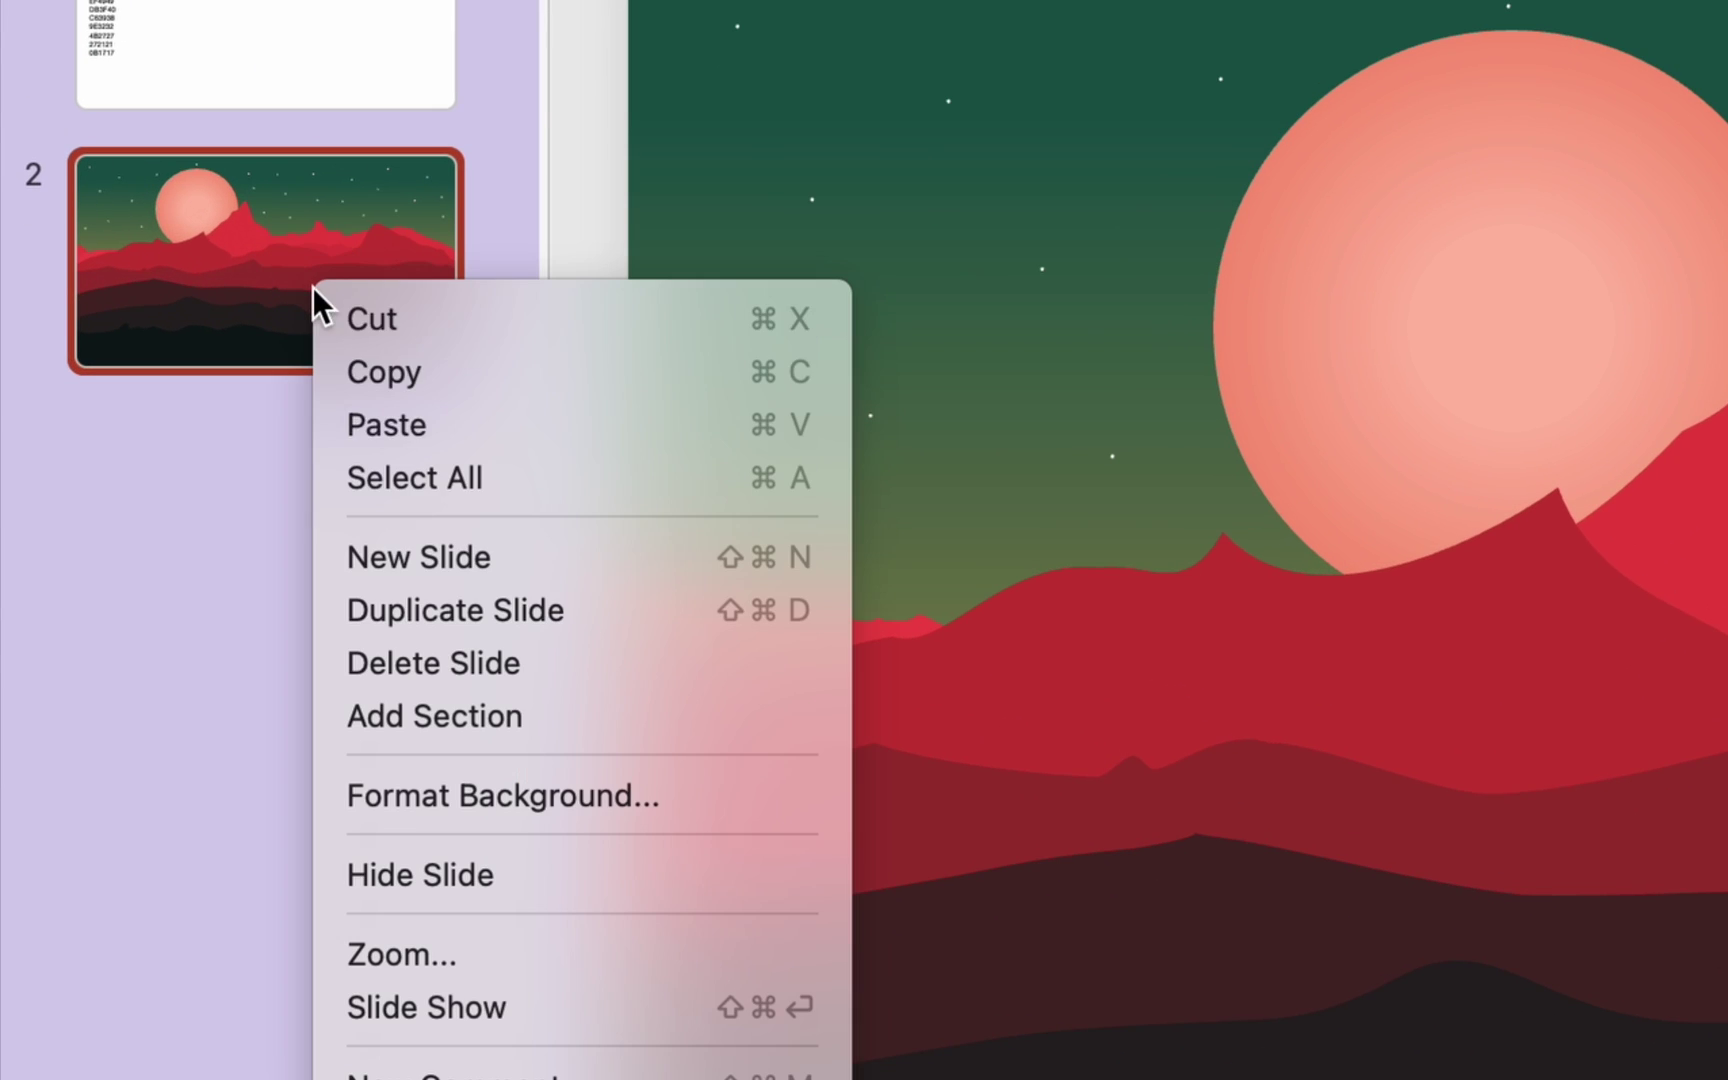
pyautogui.click(530, 600)
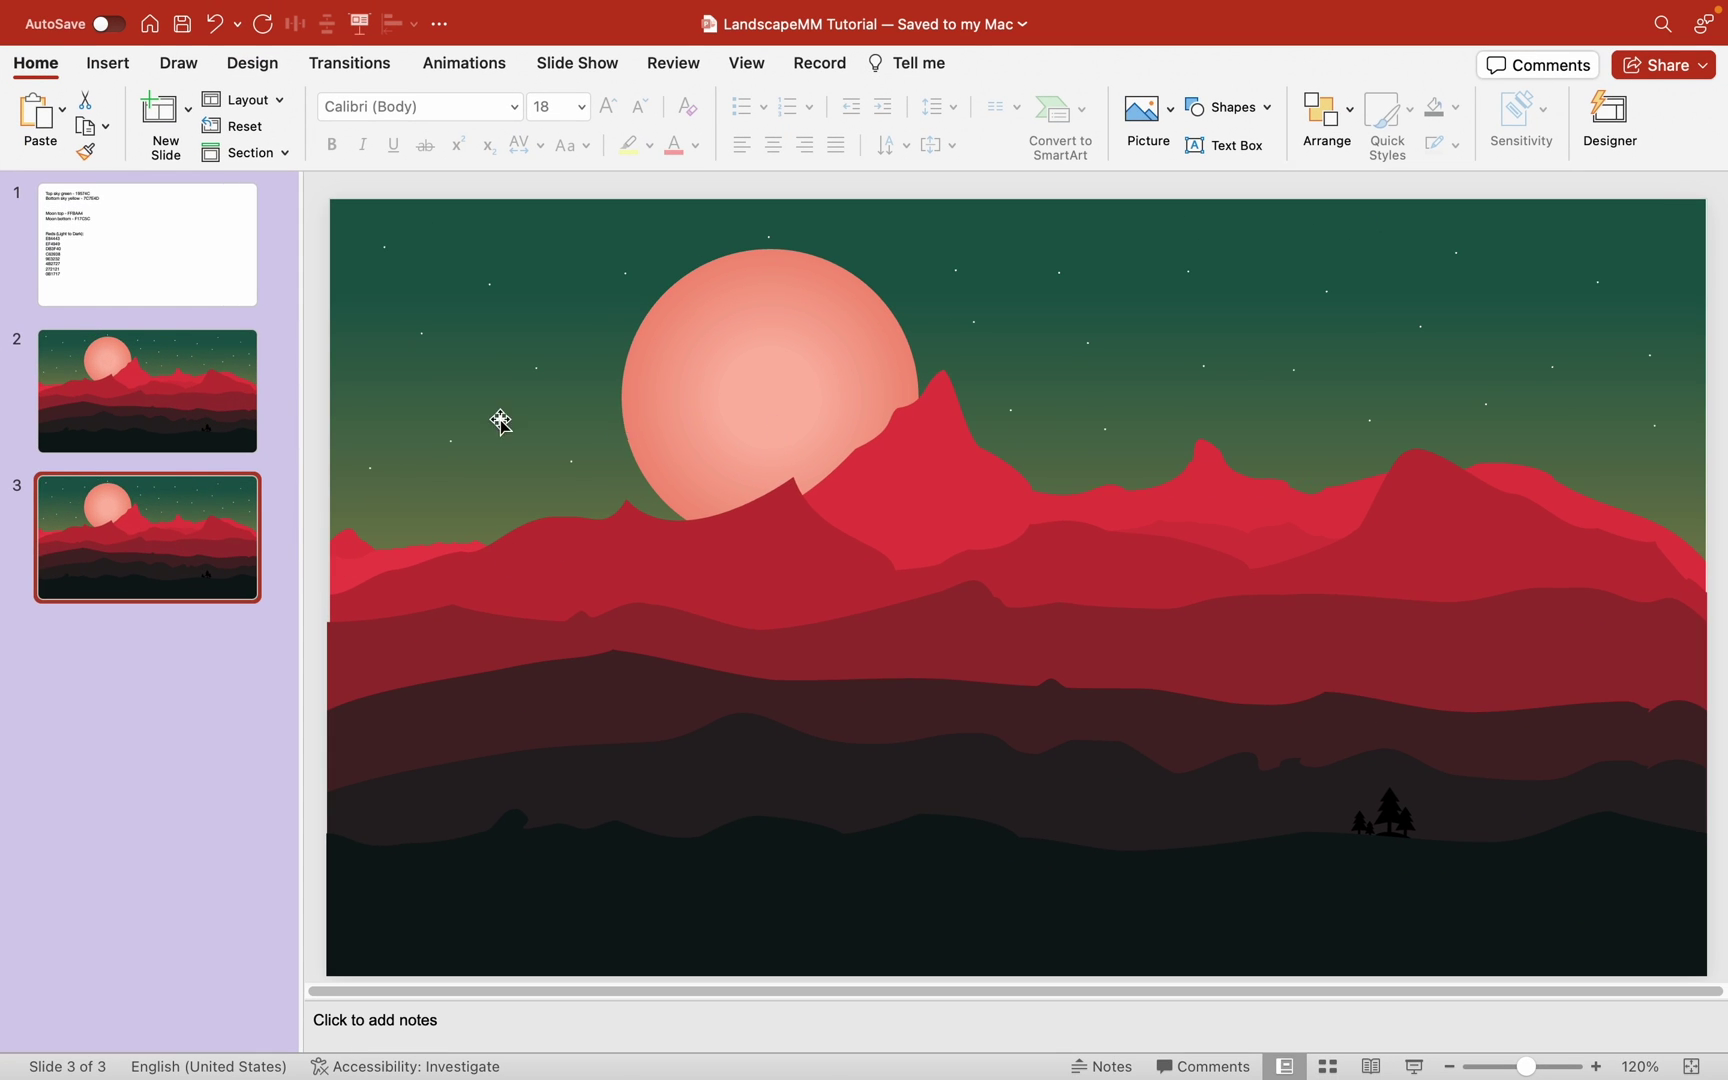
pyautogui.moveTo(270, 397); pyautogui.dragTo(300, 397)
pyautogui.scroll(-2, 722, 476)
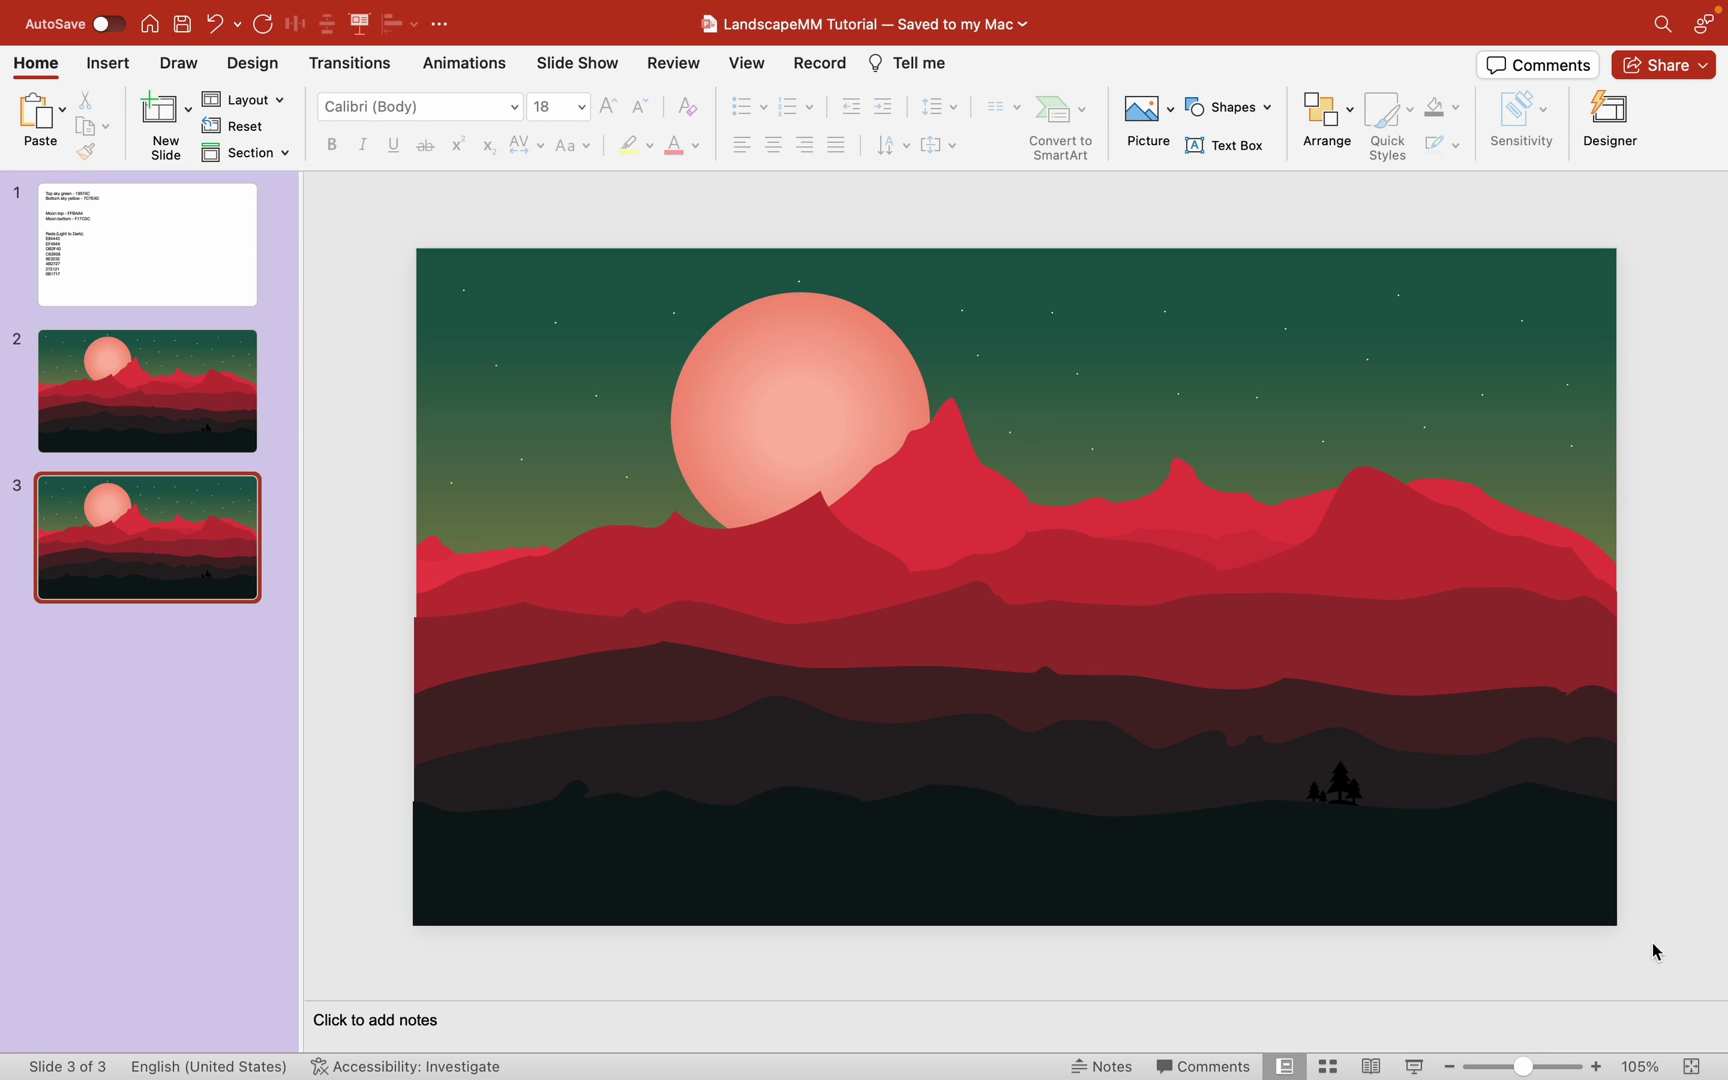
# Step: Fill all of slide 3's mountain shapes with the near-black recent colour
pyautogui.moveTo(1655, 948)
pyautogui.mouseDown()
pyautogui.moveTo(1052, 666)
pyautogui.moveTo(365, 394)
pyautogui.moveTo(1655, 980)
pyautogui.mouseUp()
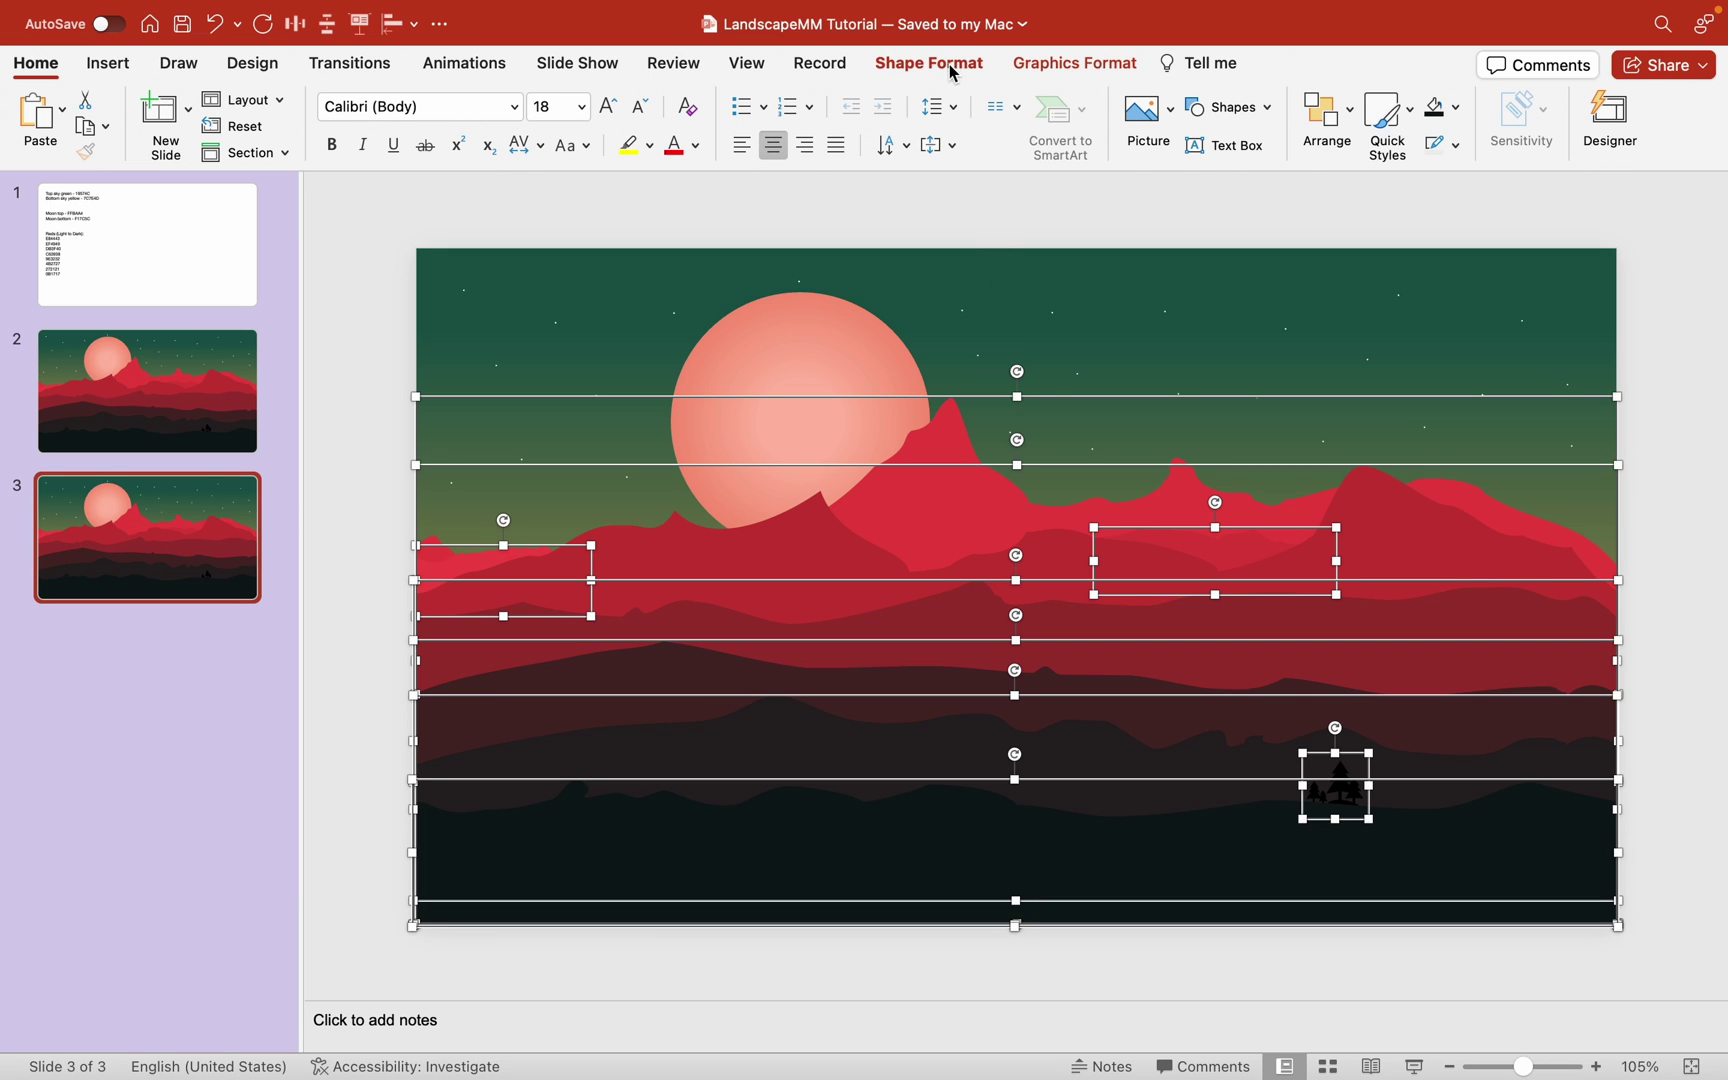
pyautogui.click(929, 63)
pyautogui.click(492, 110)
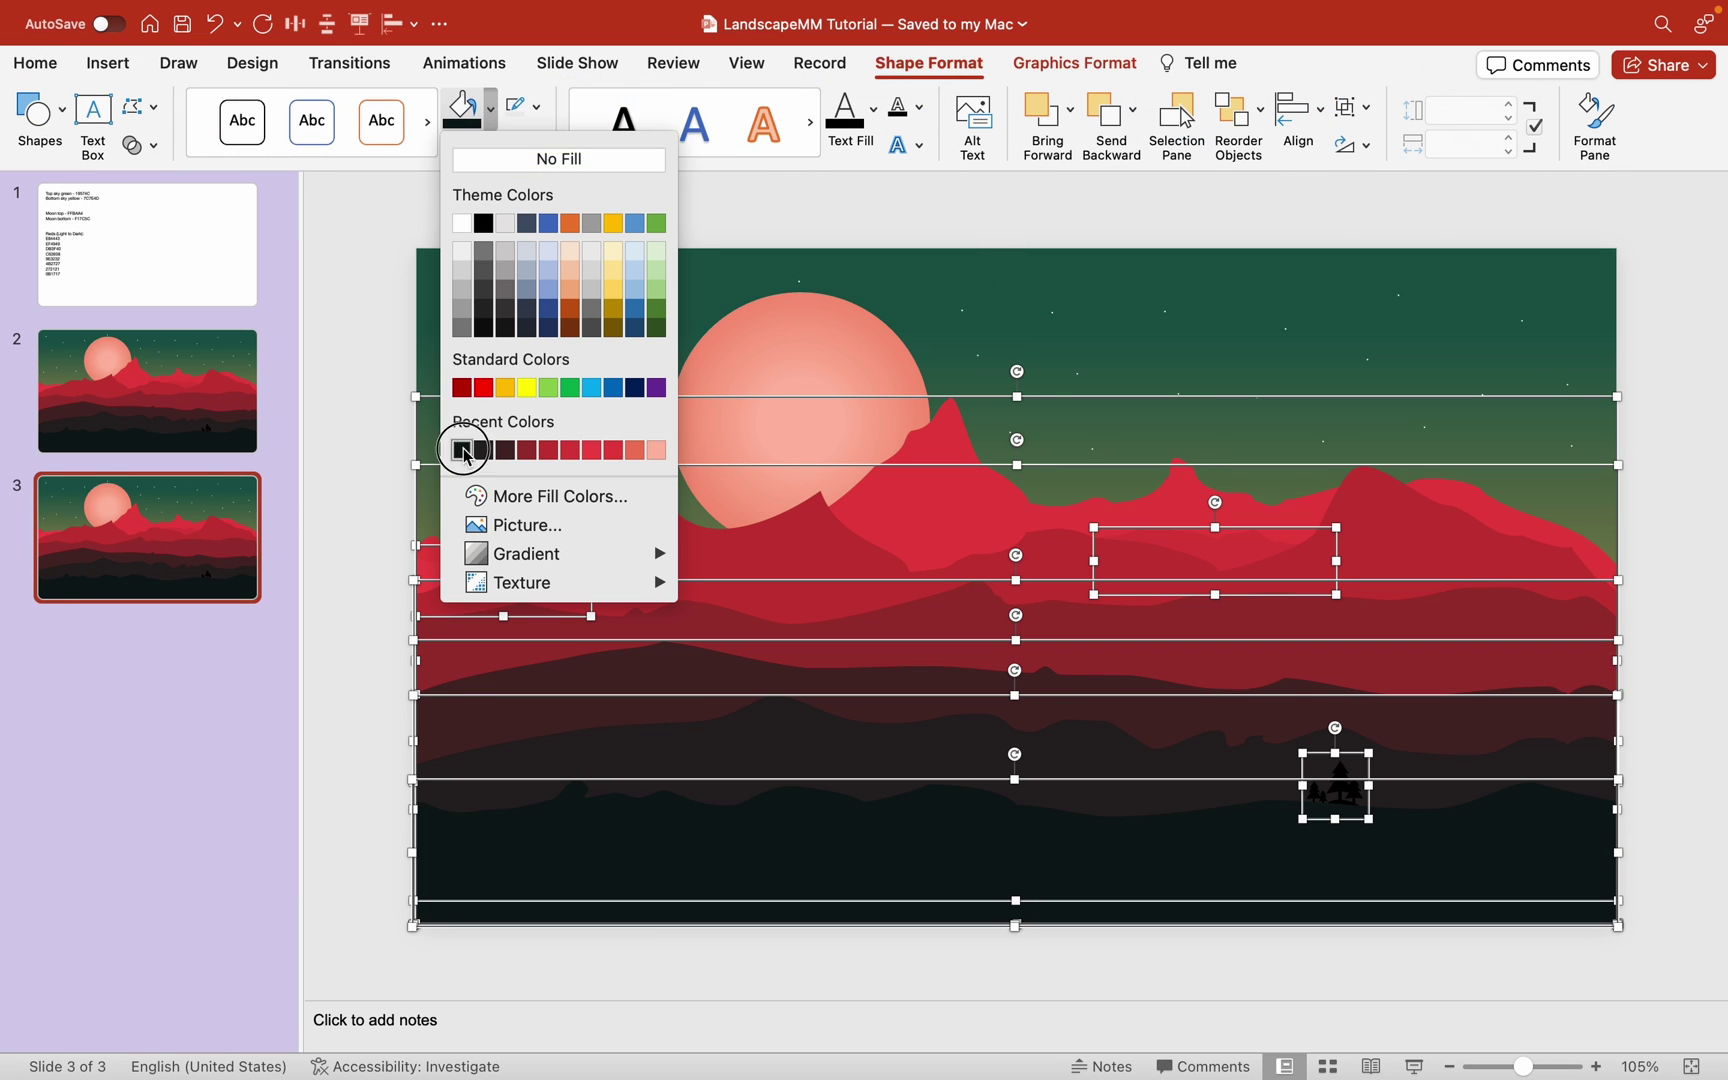
pyautogui.click(462, 450)
pyautogui.click(617, 475)
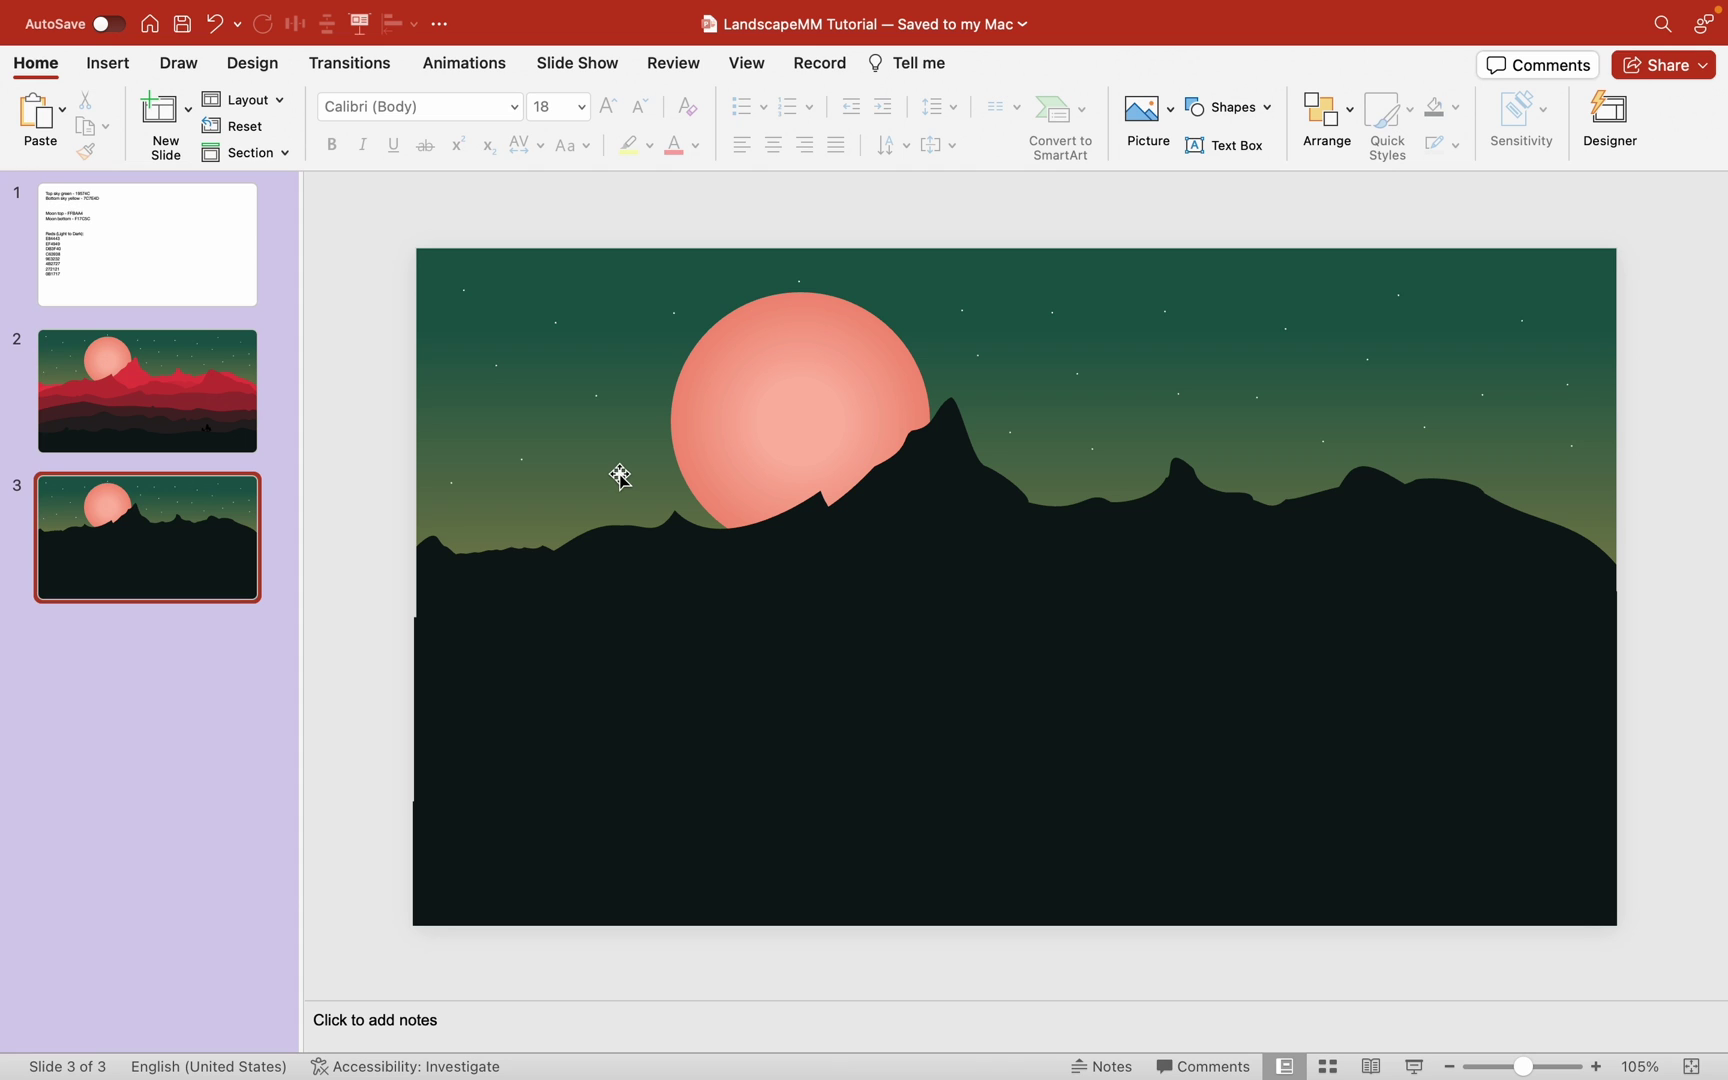
# Step: Add 041335 and 27C5AB to slide 1's notes, copy 041335, and select slide 3's sky
pyautogui.click(133, 264)
pyautogui.click(773, 338)
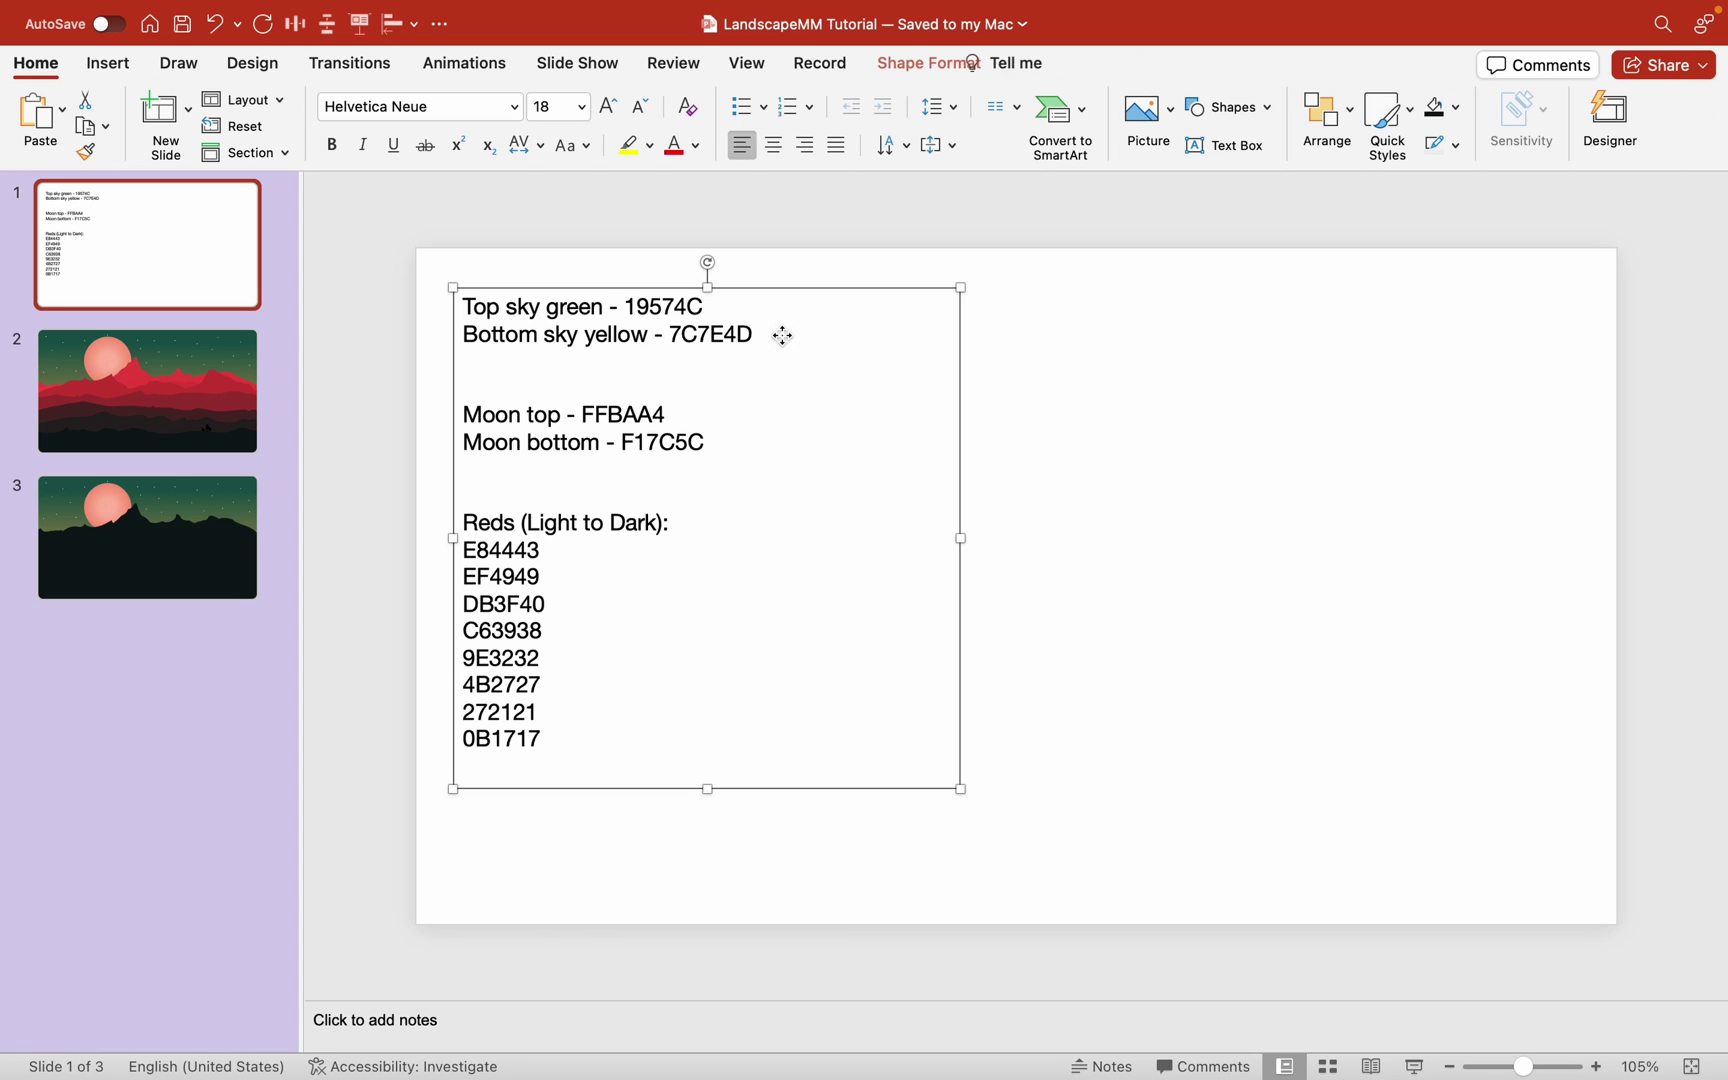
pyautogui.press('Return')
pyautogui.press('Return')
pyautogui.write('041335 27C5AB')
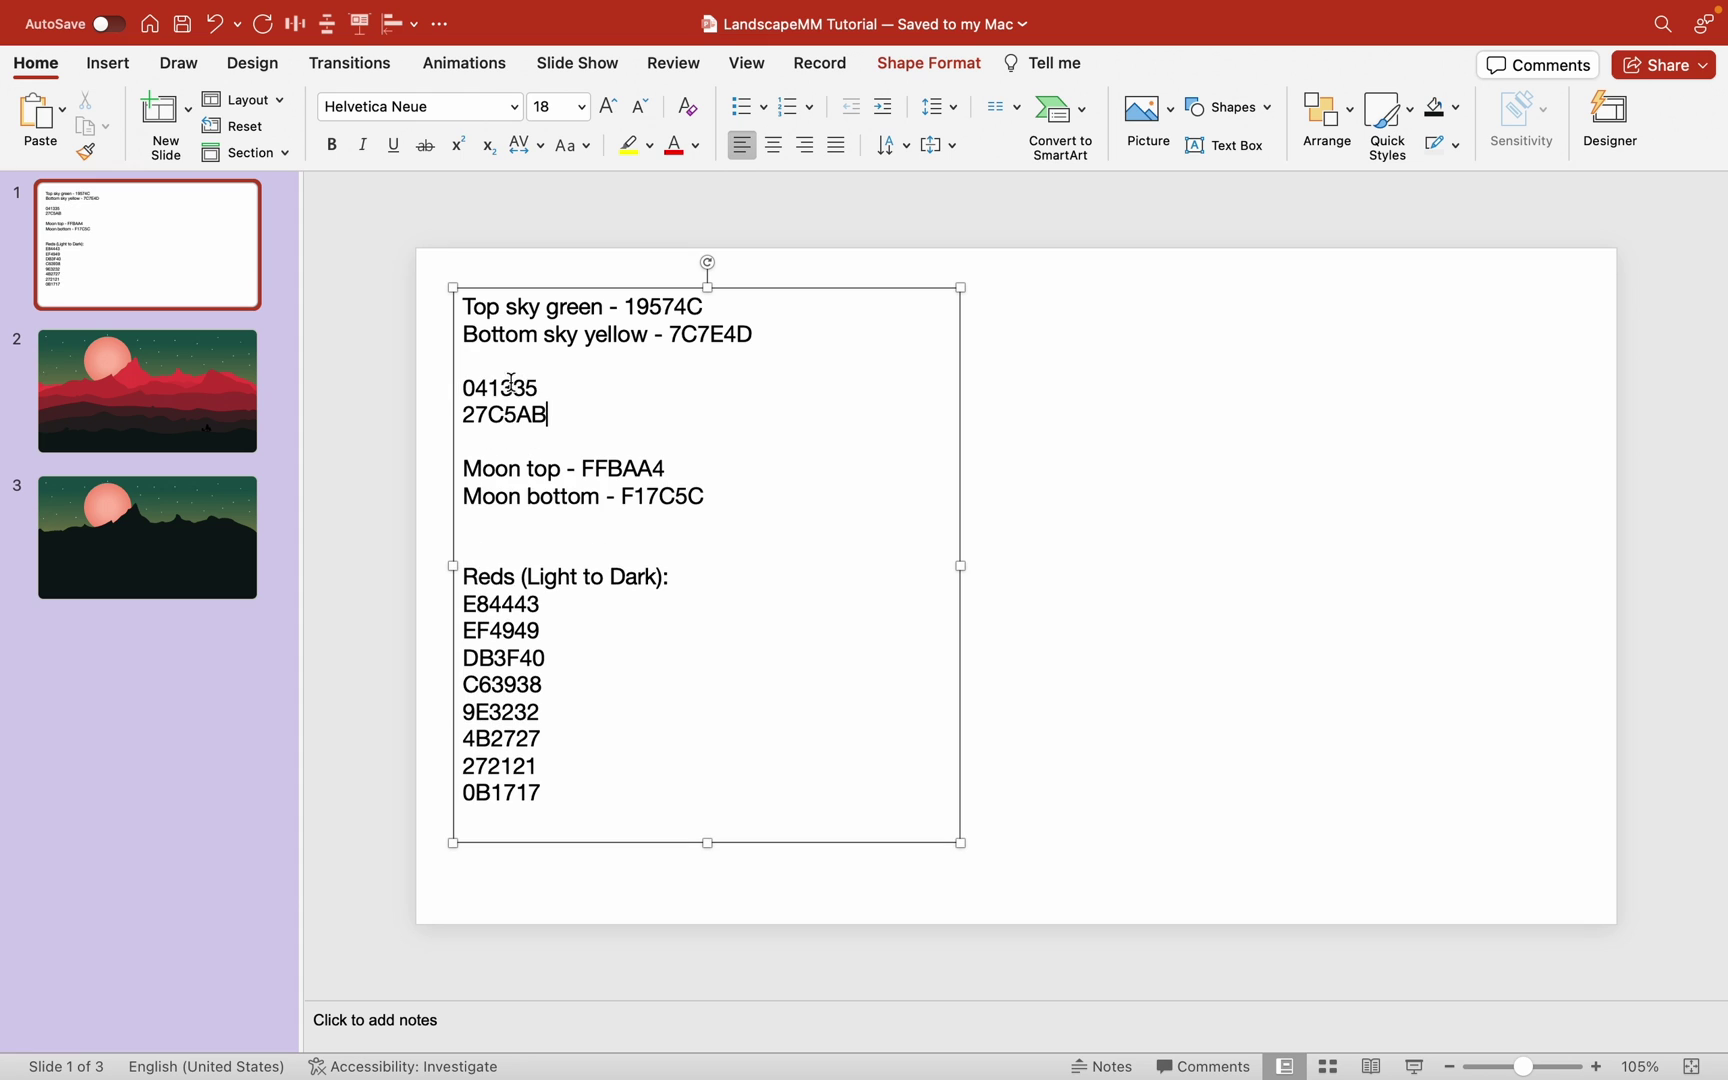
pyautogui.doubleClick(498, 389)
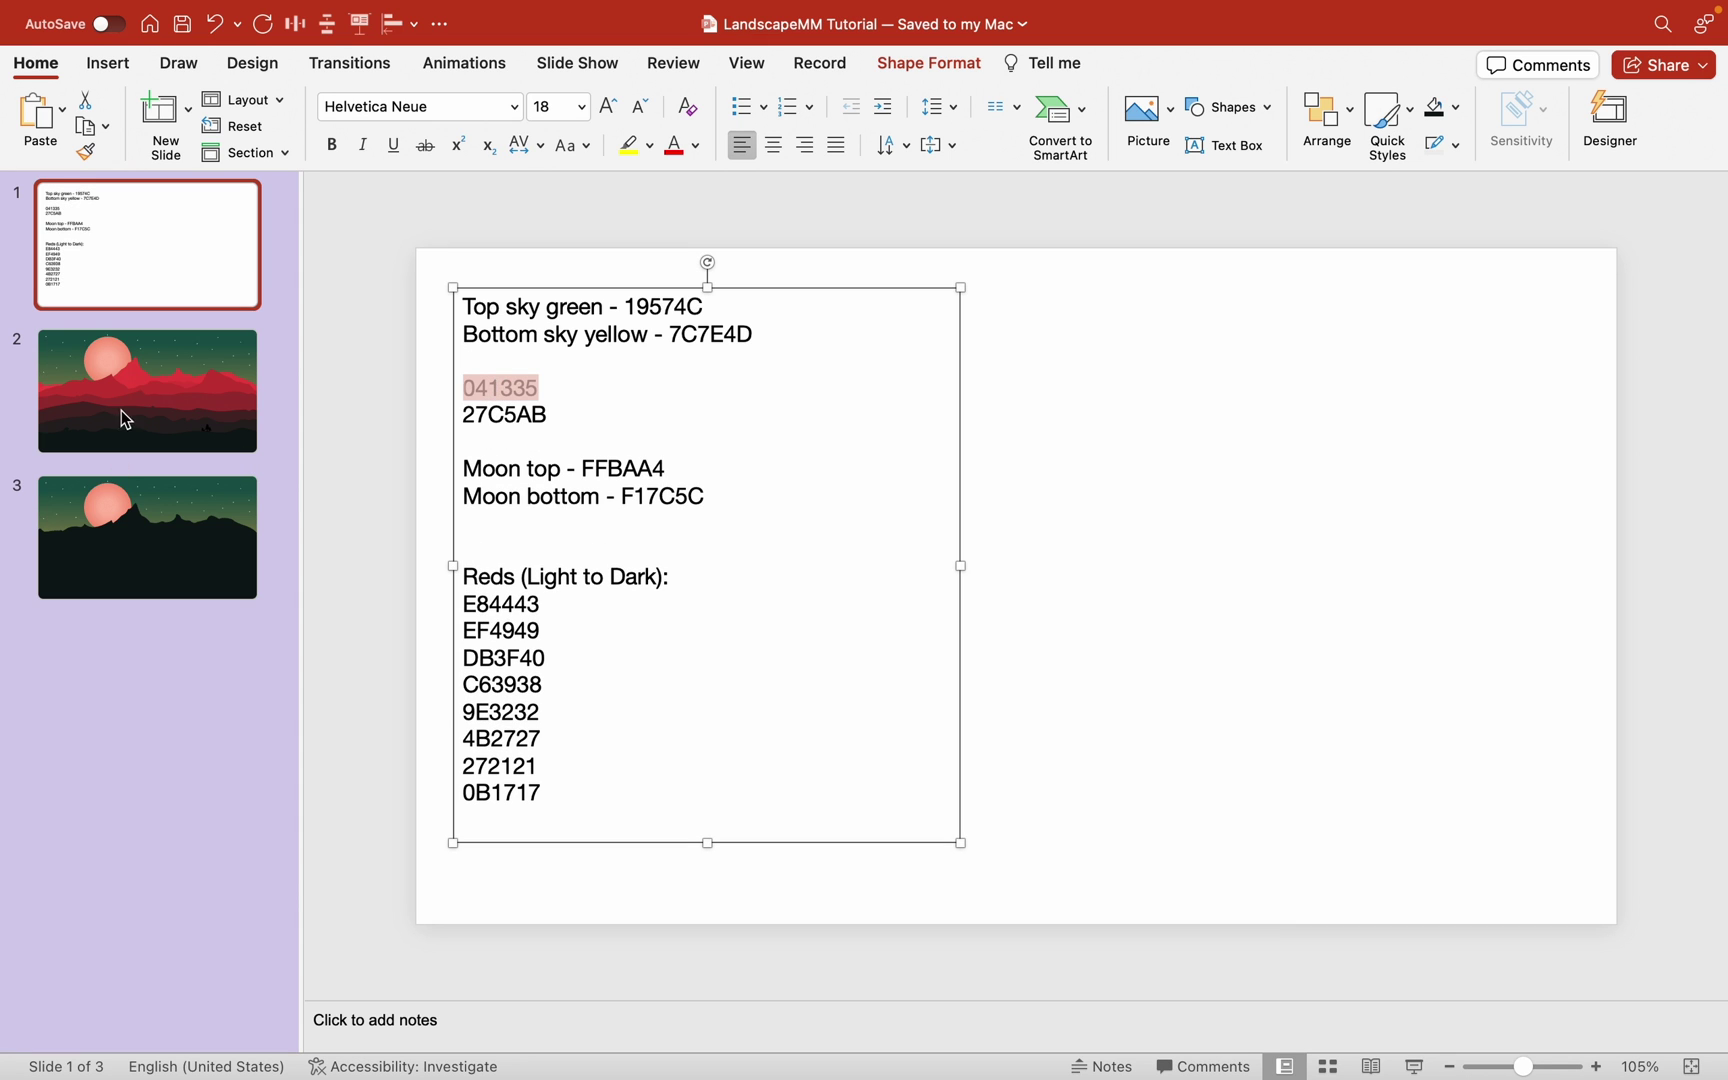
pyautogui.click(176, 547)
pyautogui.click(608, 349)
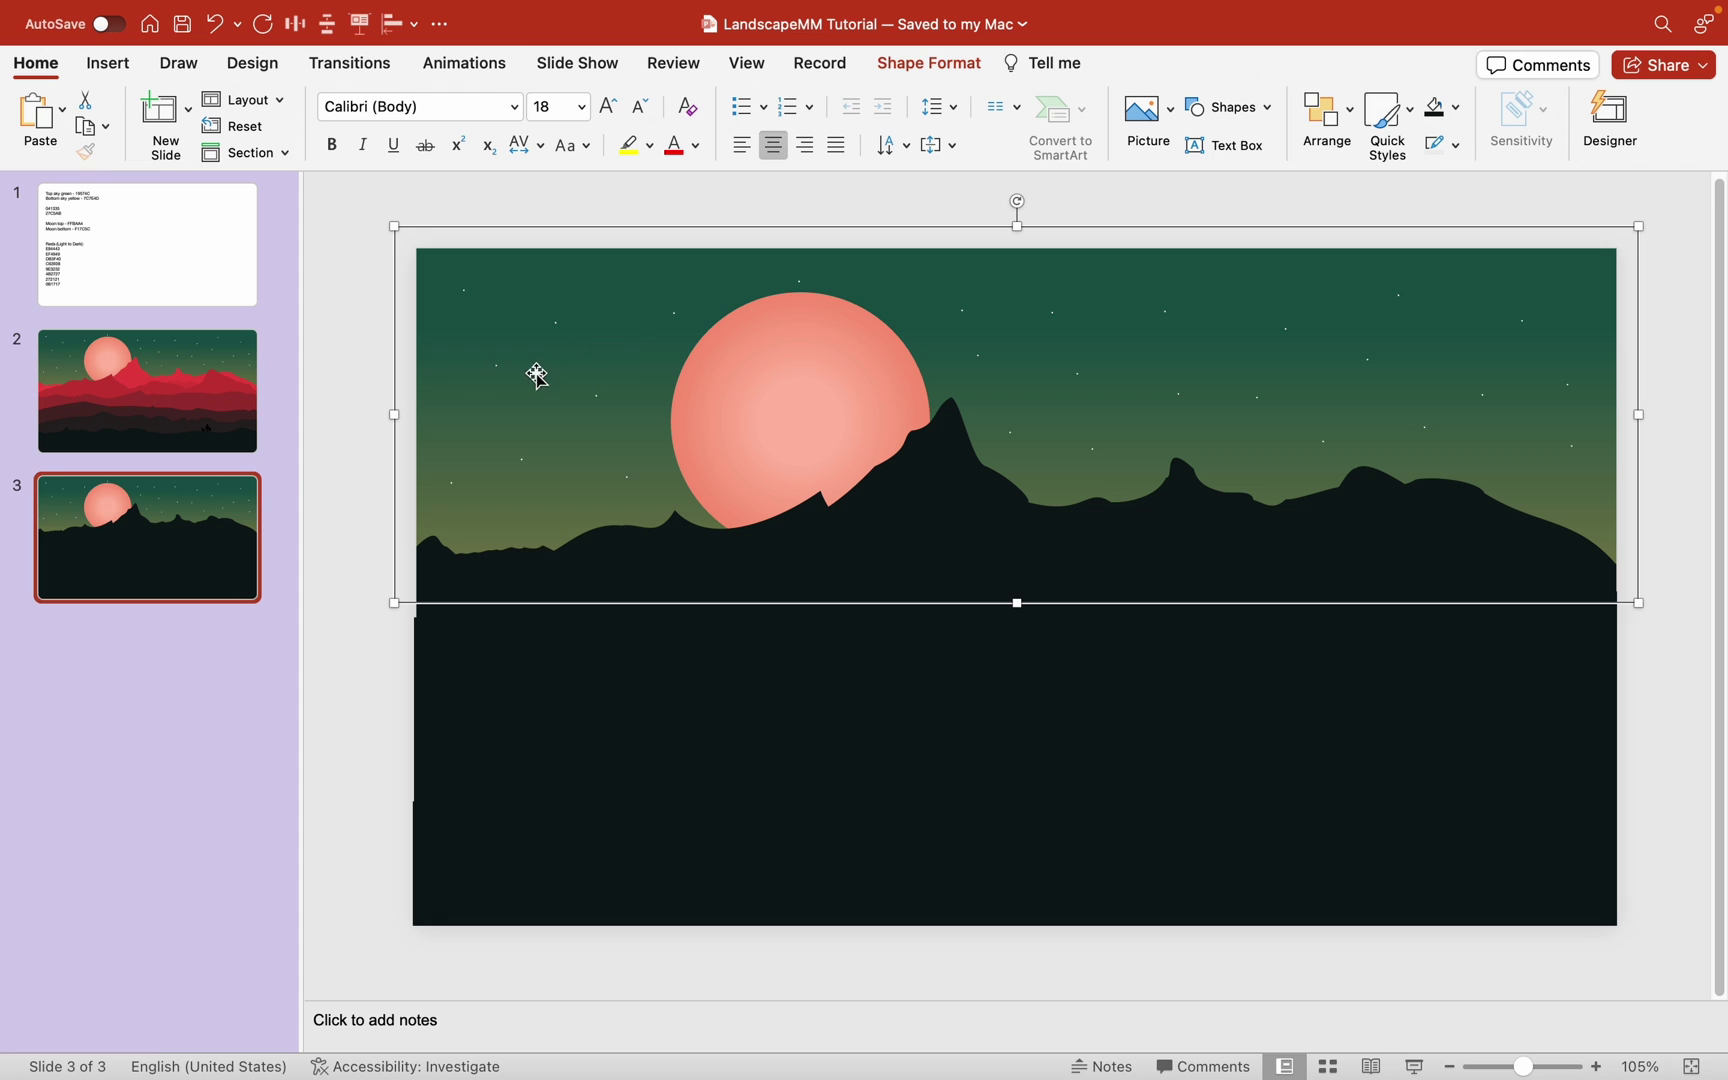
# Step: Give the sky a gradient fill with a dark navy (041335) top stop
pyautogui.click(623, 336)
pyautogui.click(928, 63)
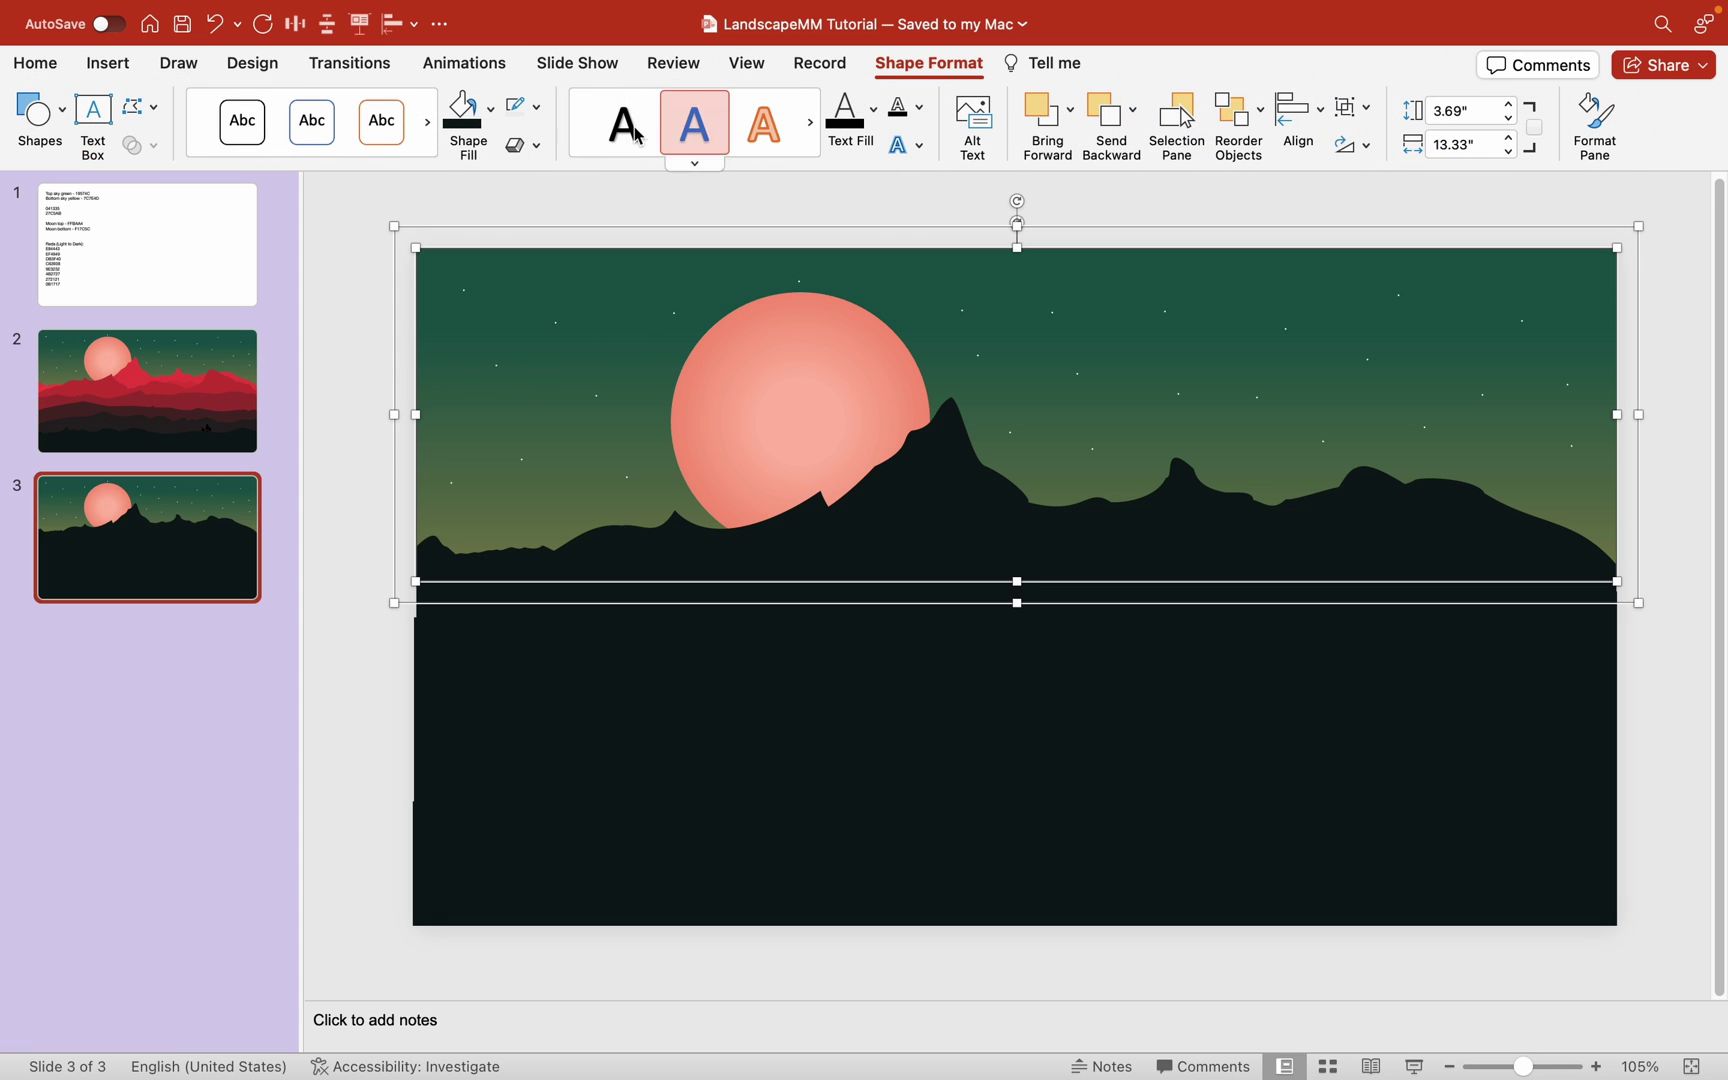
pyautogui.click(490, 111)
pyautogui.moveTo(558, 553)
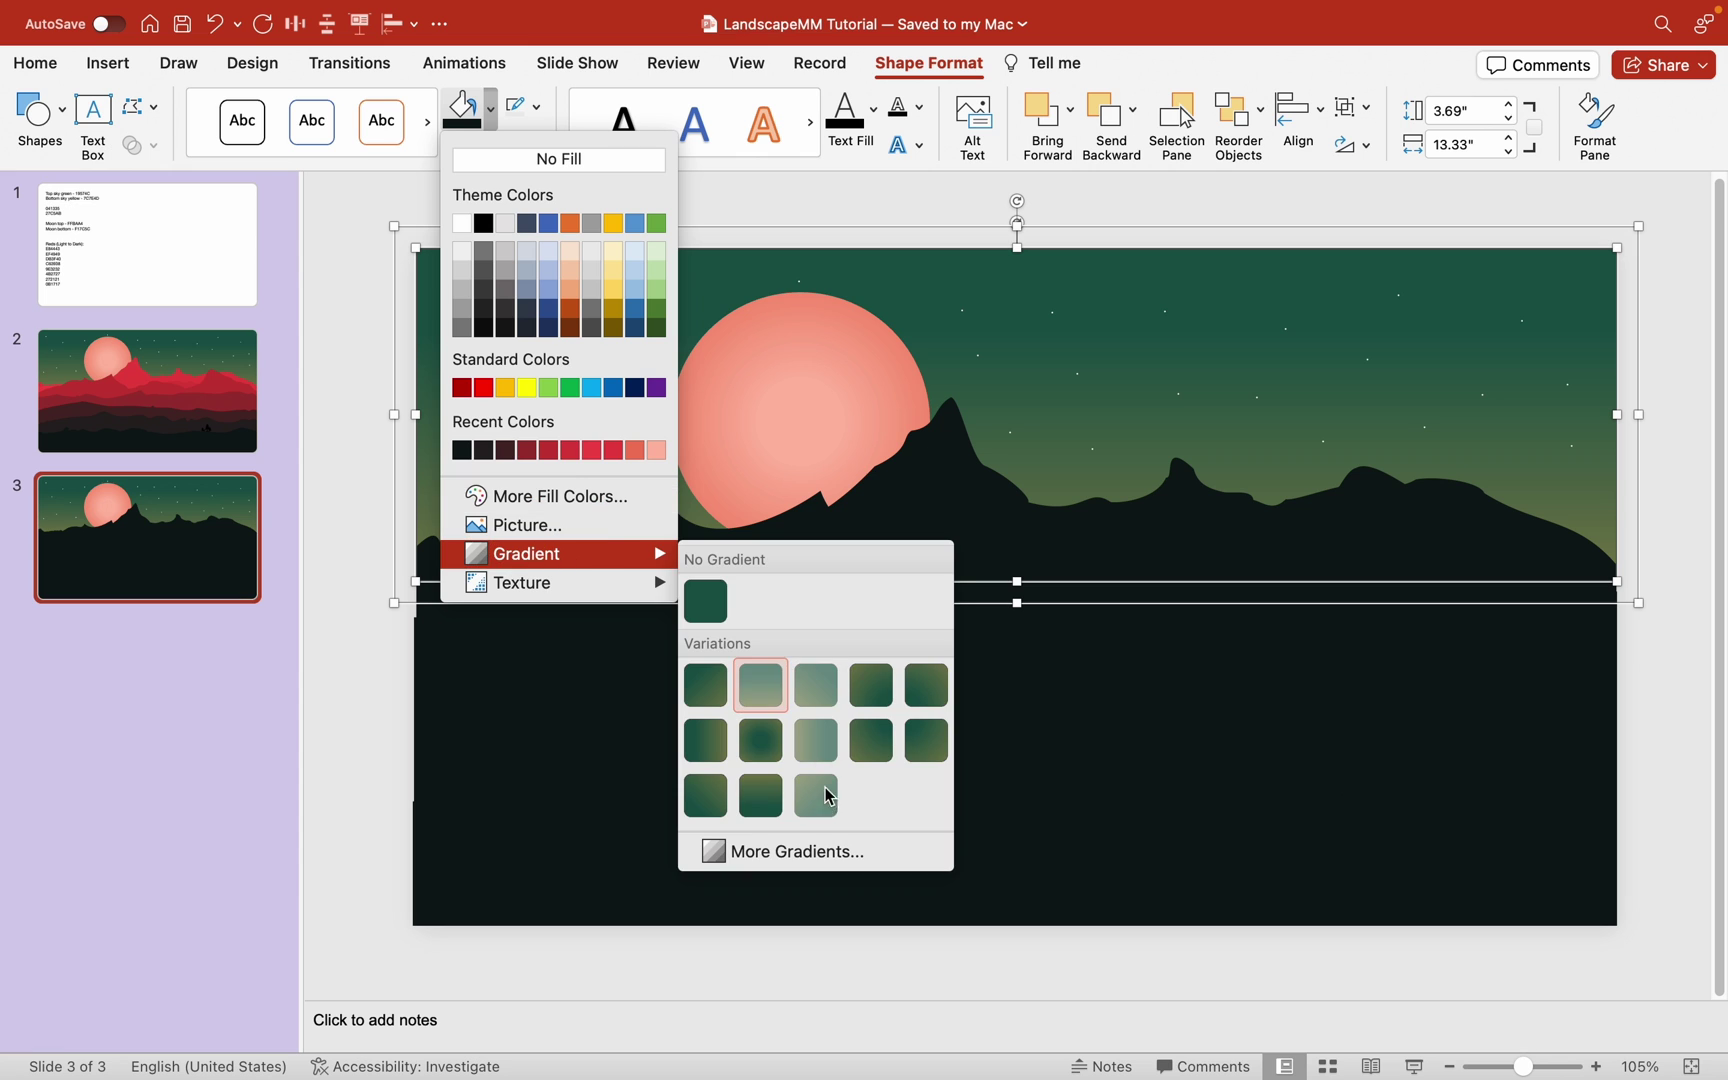
pyautogui.click(783, 850)
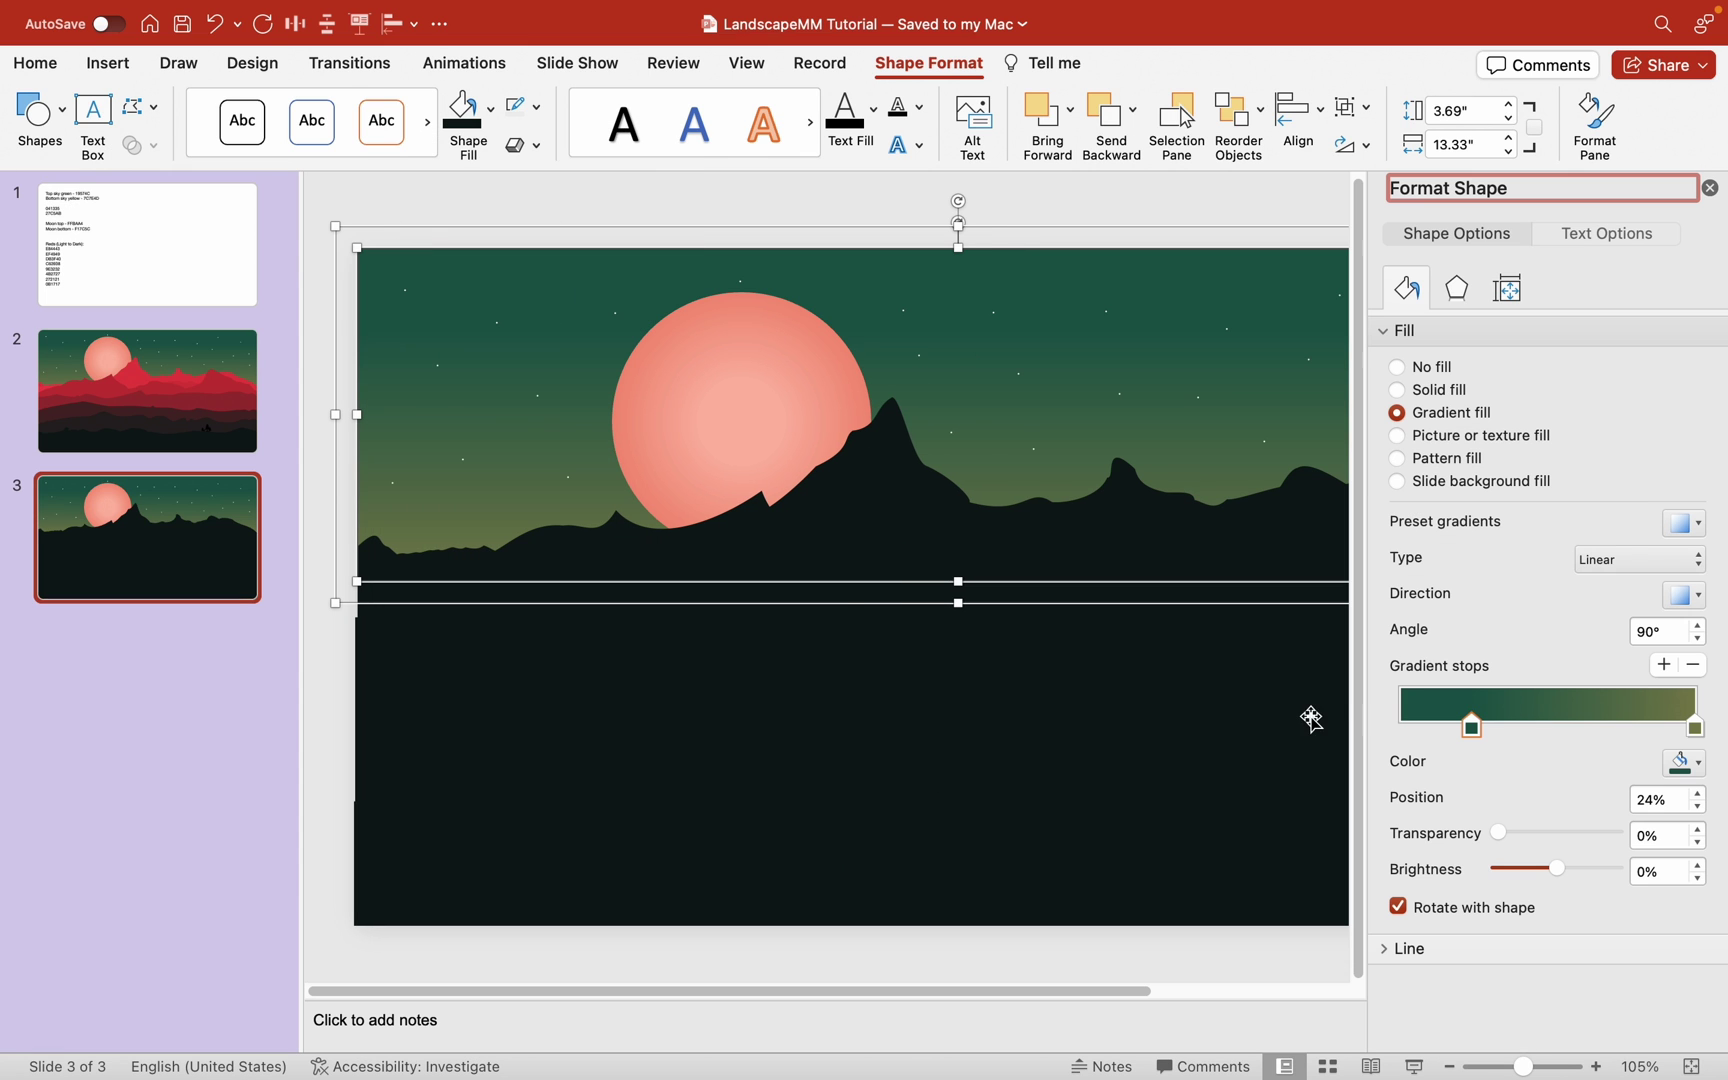
pyautogui.click(1685, 763)
pyautogui.click(946, 607)
# Step: Set the sky gradient's bottom stop to teal 27C5AB, taken from slide 1's colour notes
pyautogui.click(209, 285)
pyautogui.click(404, 419)
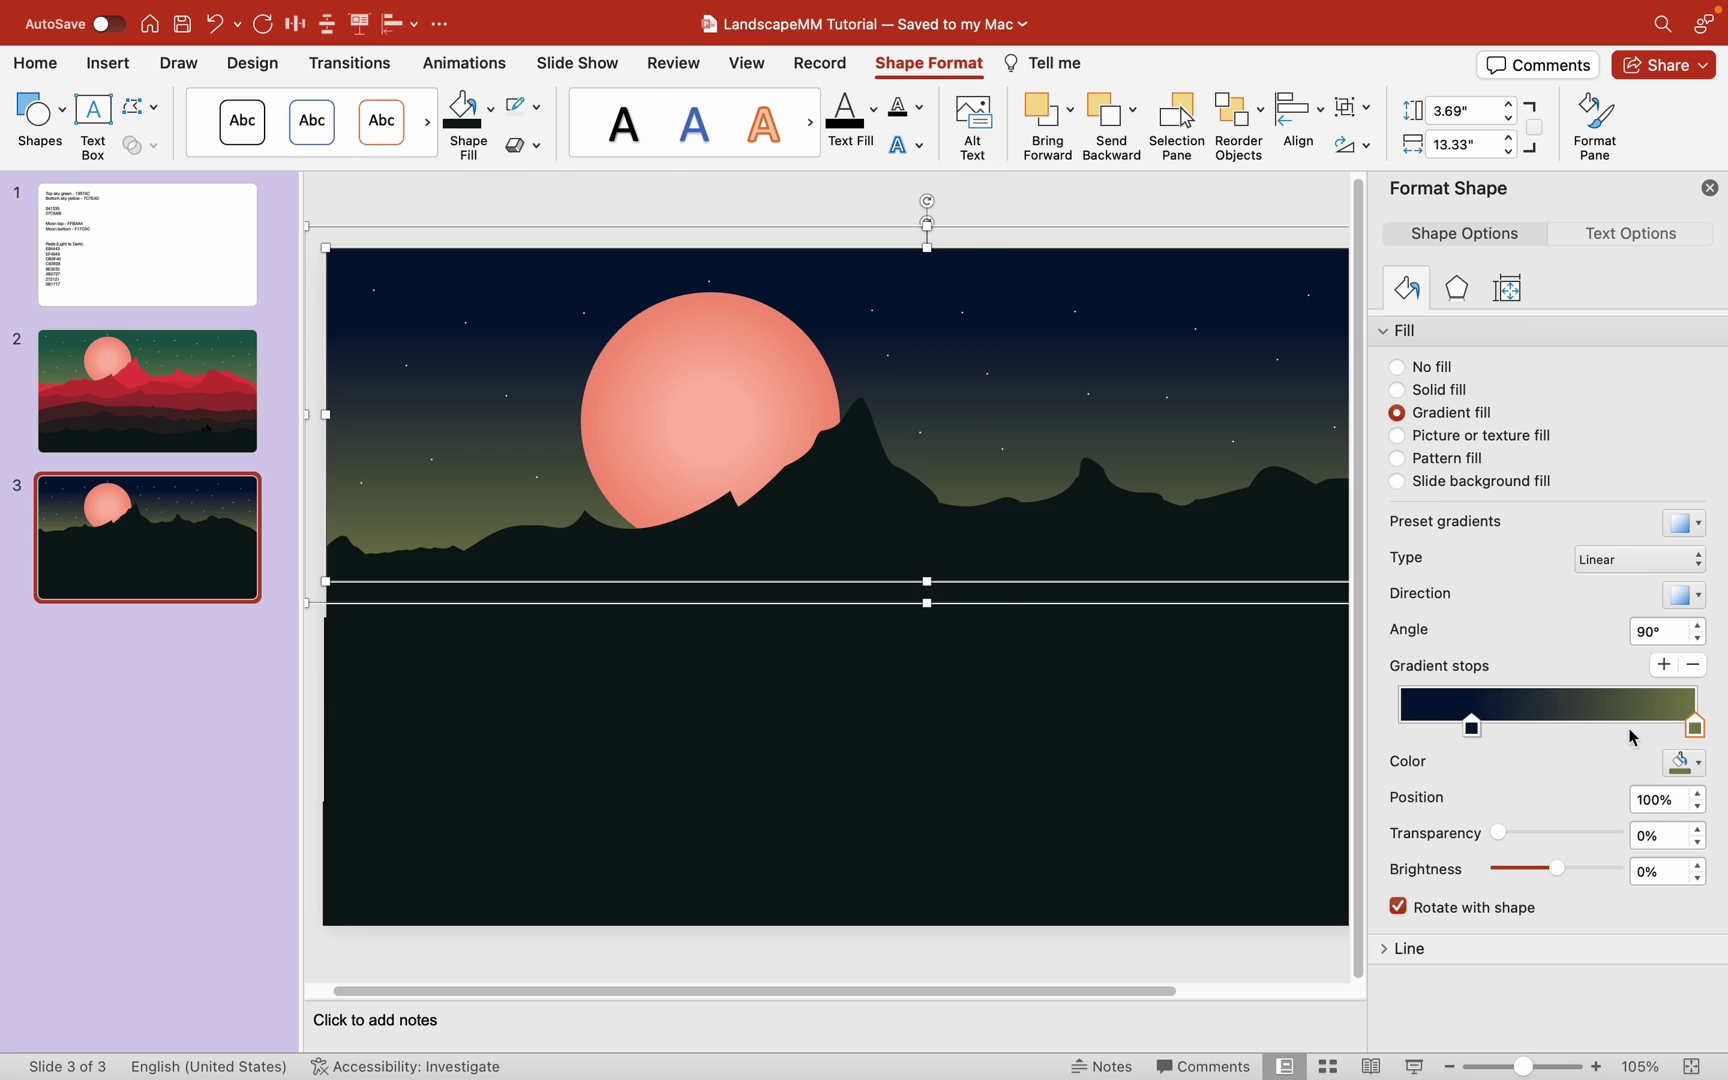
pyautogui.click(1684, 763)
pyautogui.click(945, 606)
pyautogui.click(1709, 188)
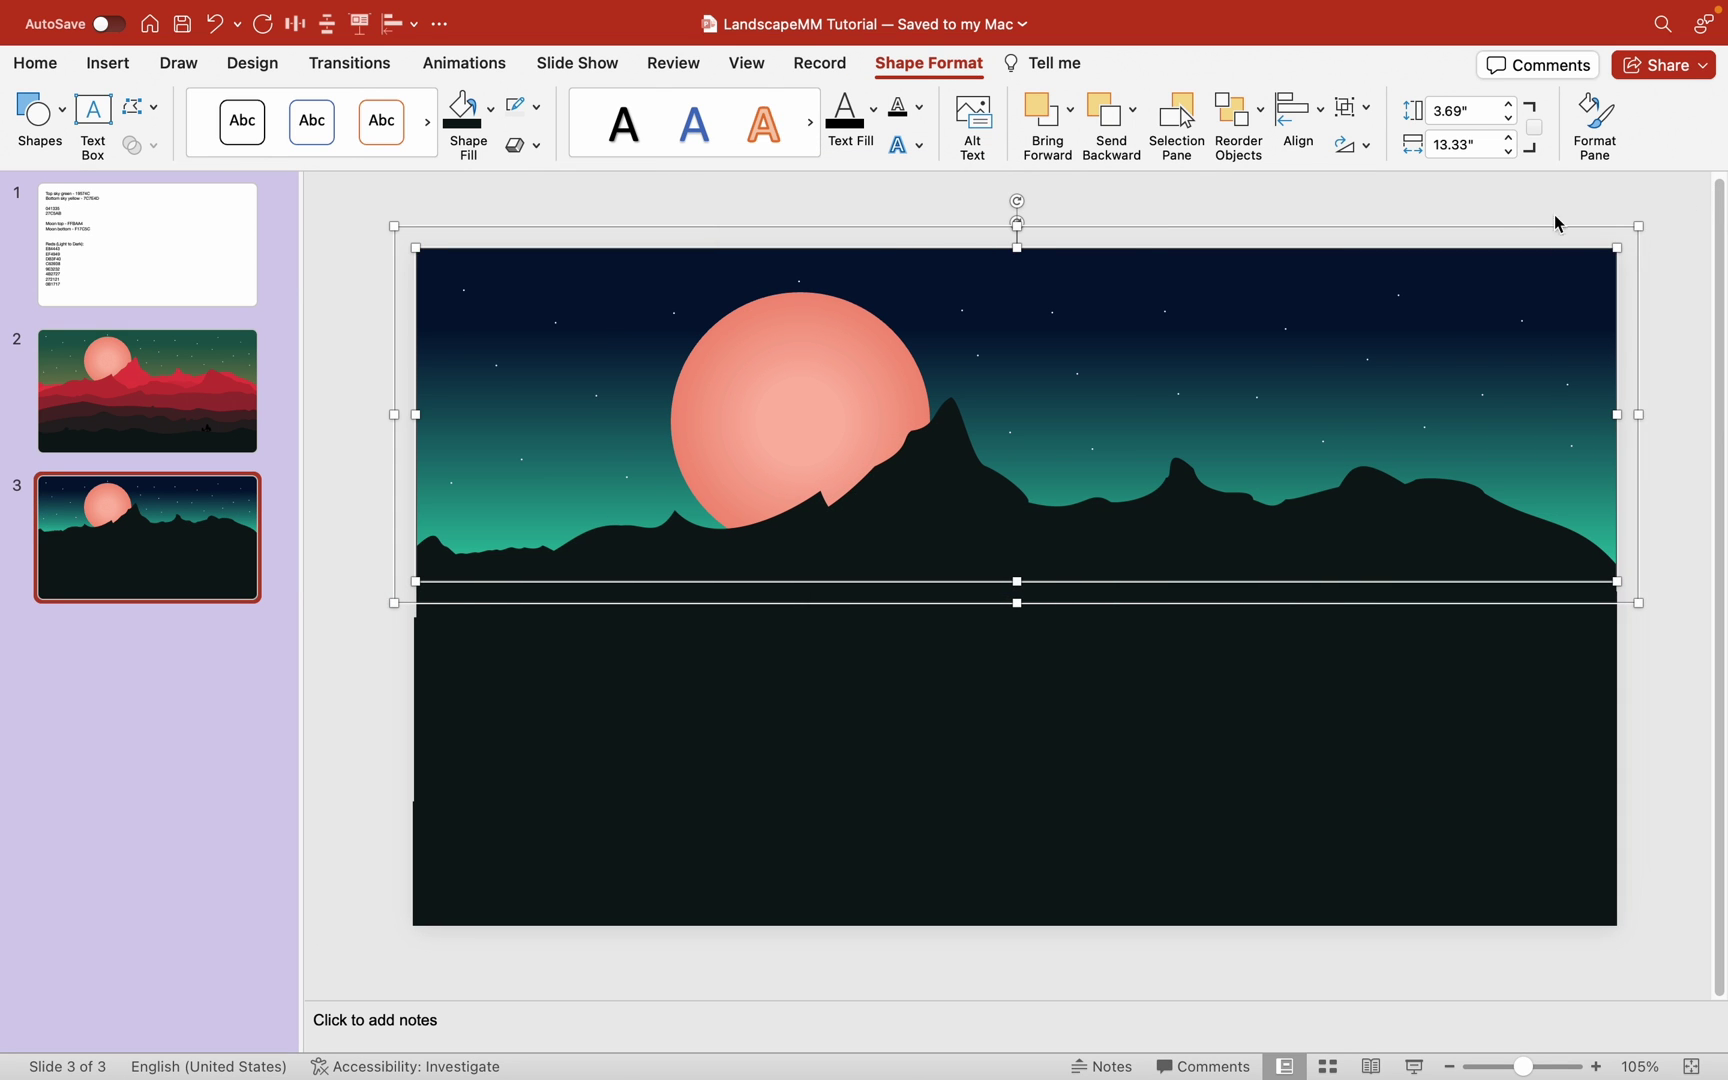
pyautogui.click(1459, 211)
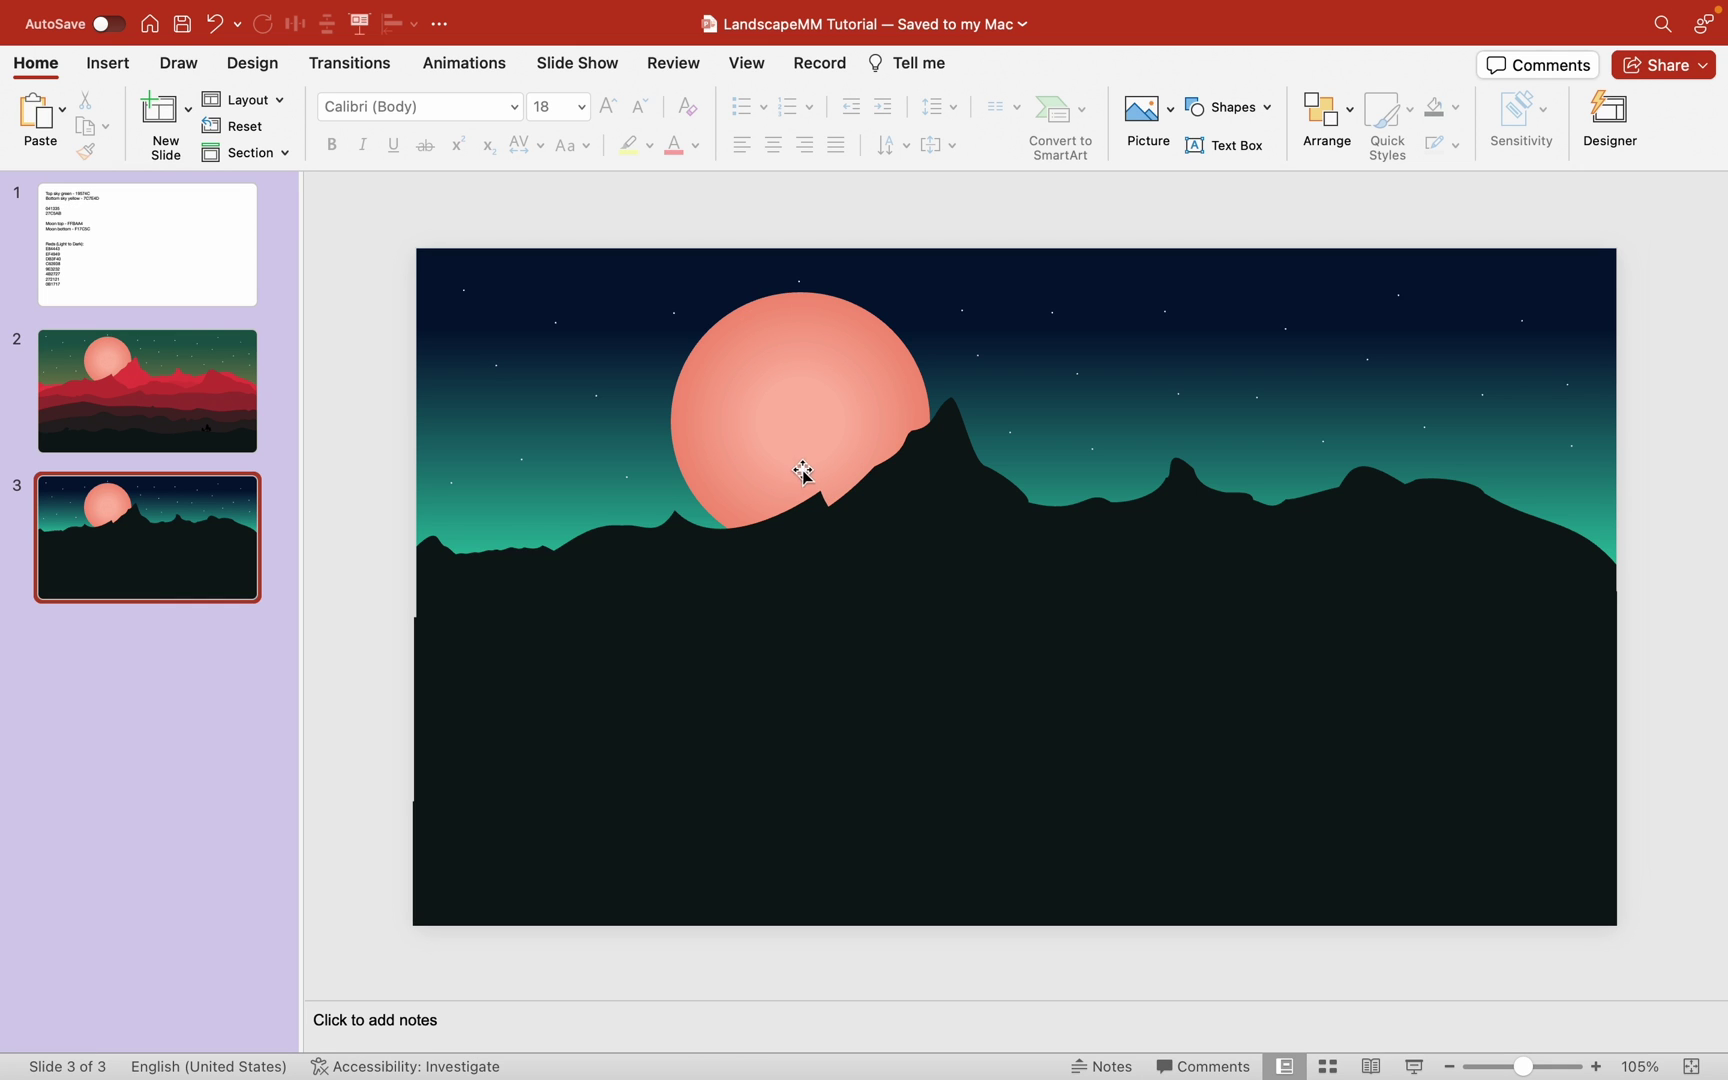
# Step: Move the sun circle down so it hides behind the mountains
pyautogui.click(787, 379)
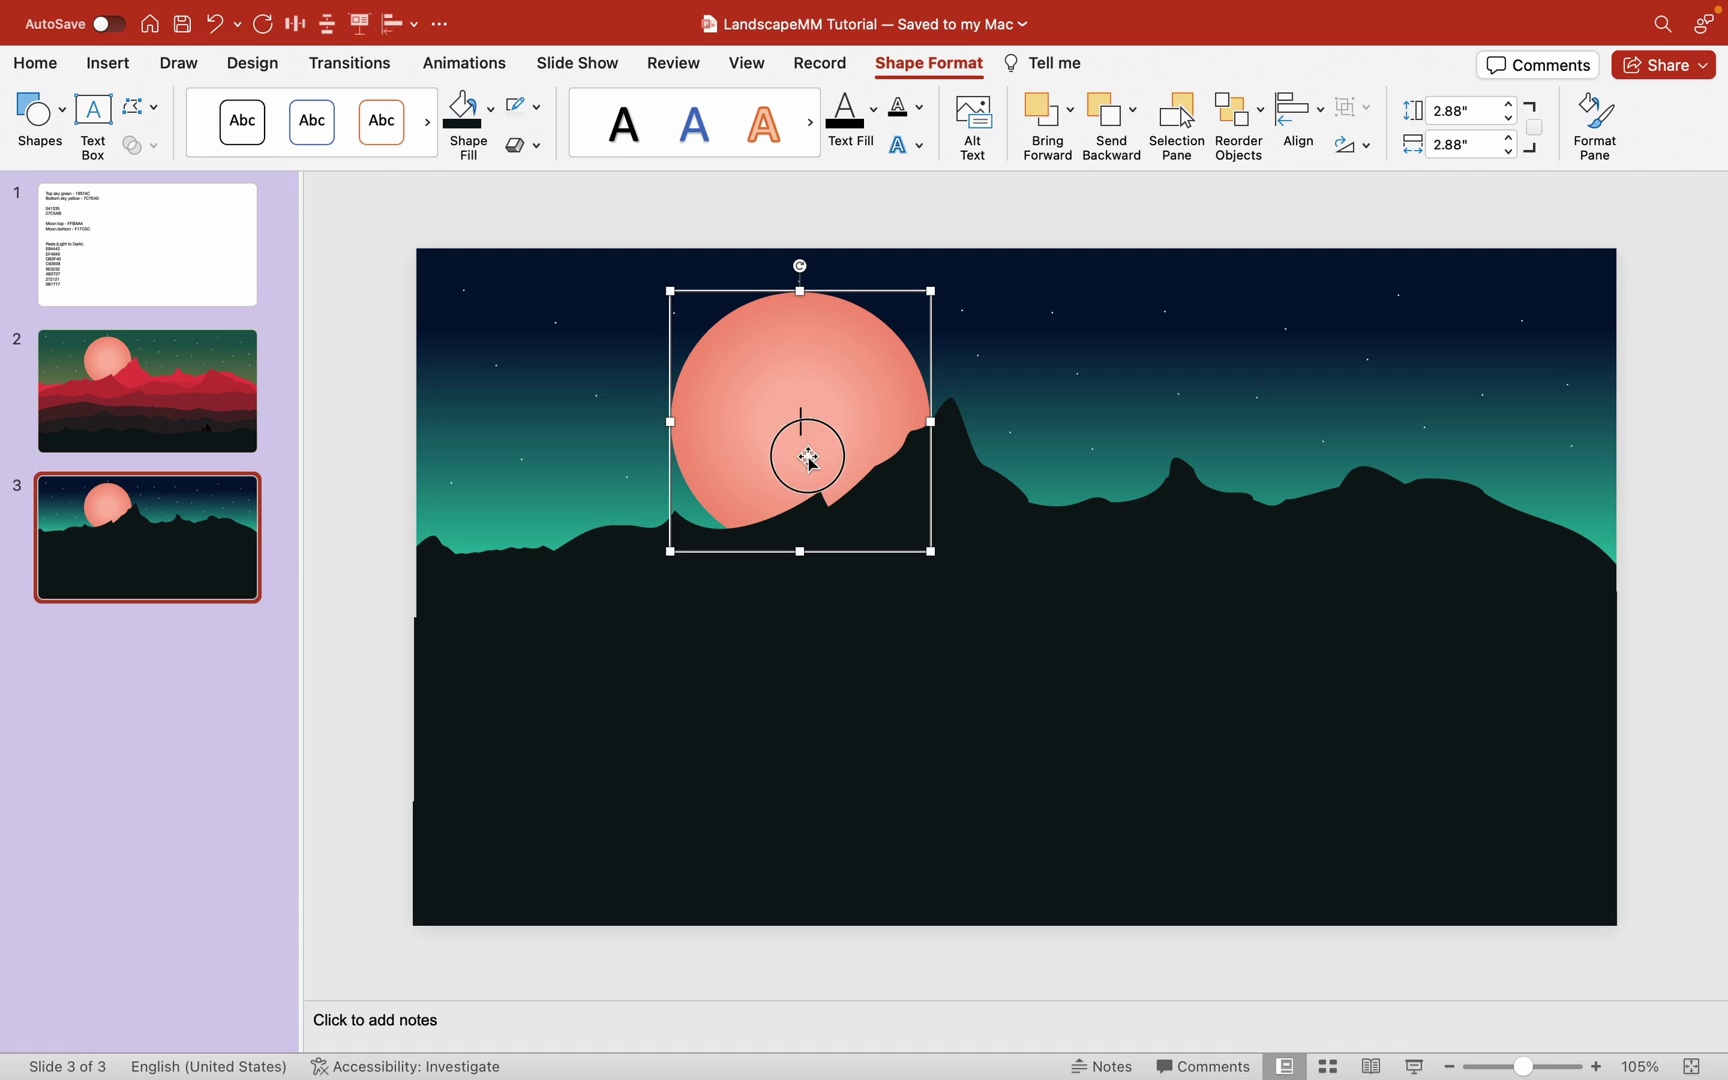
pyautogui.moveTo(788, 378); pyautogui.dragTo(778, 625)
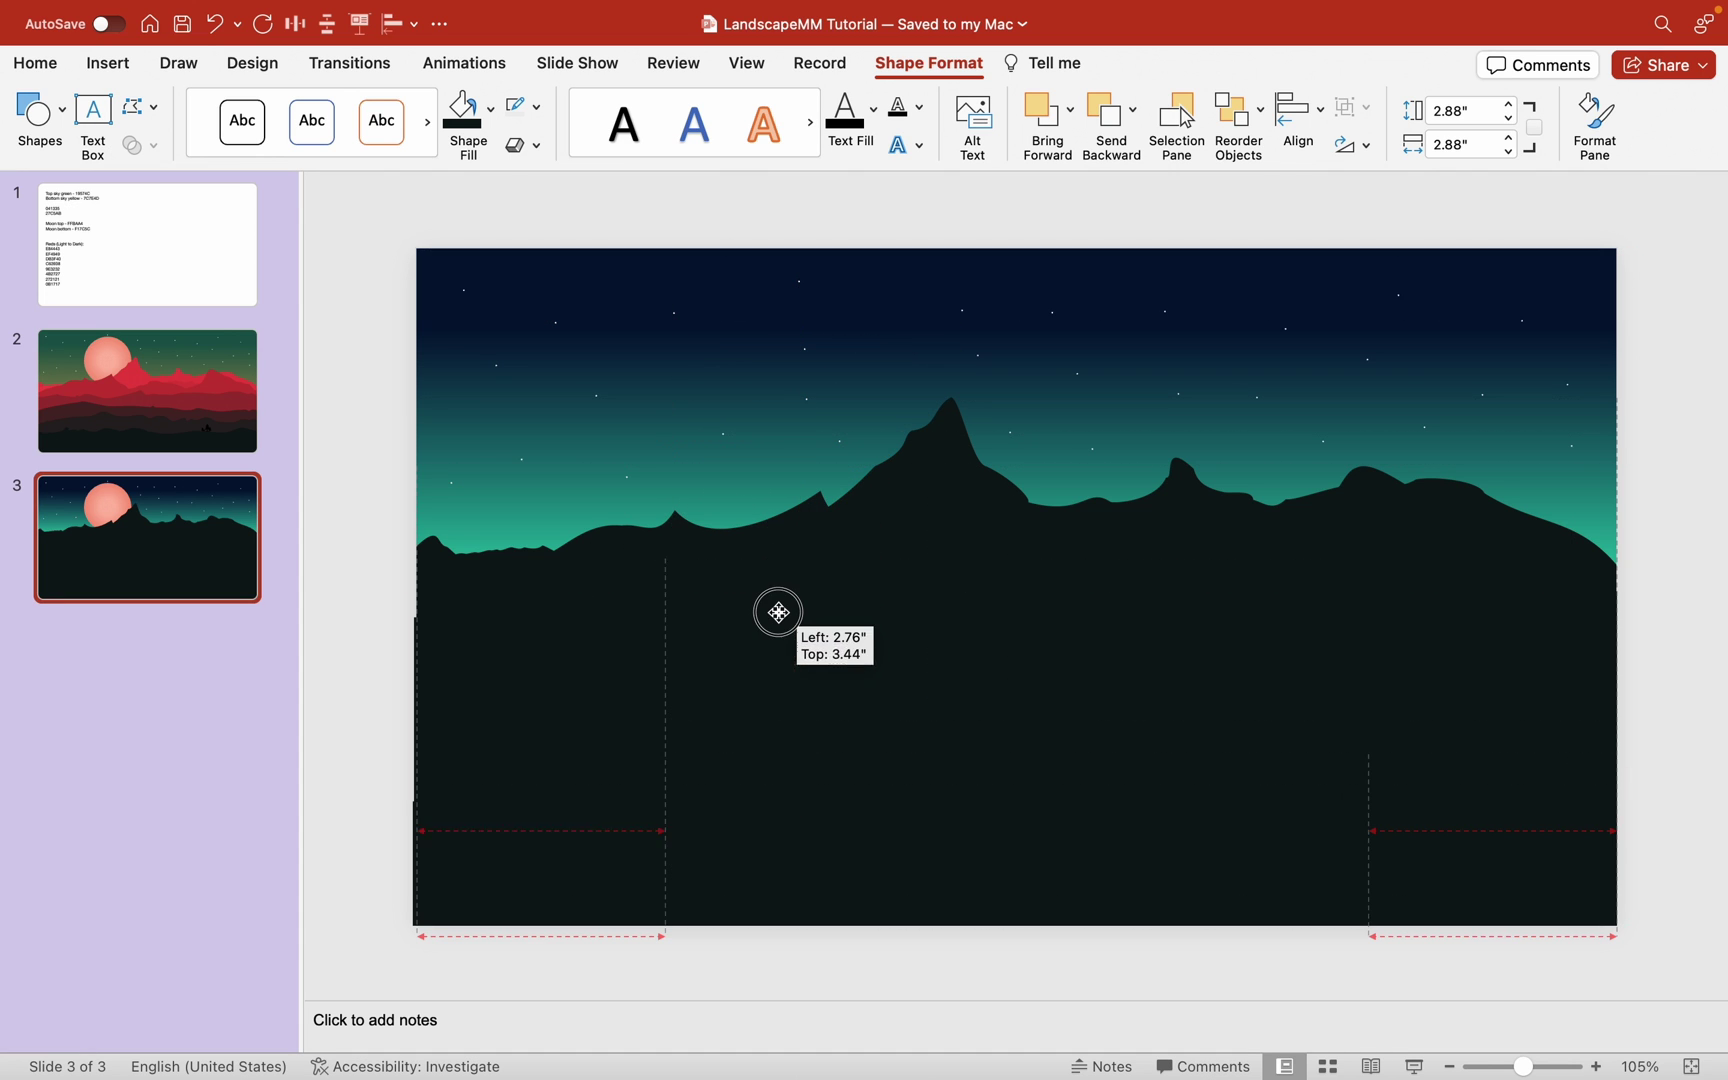
pyautogui.click(357, 495)
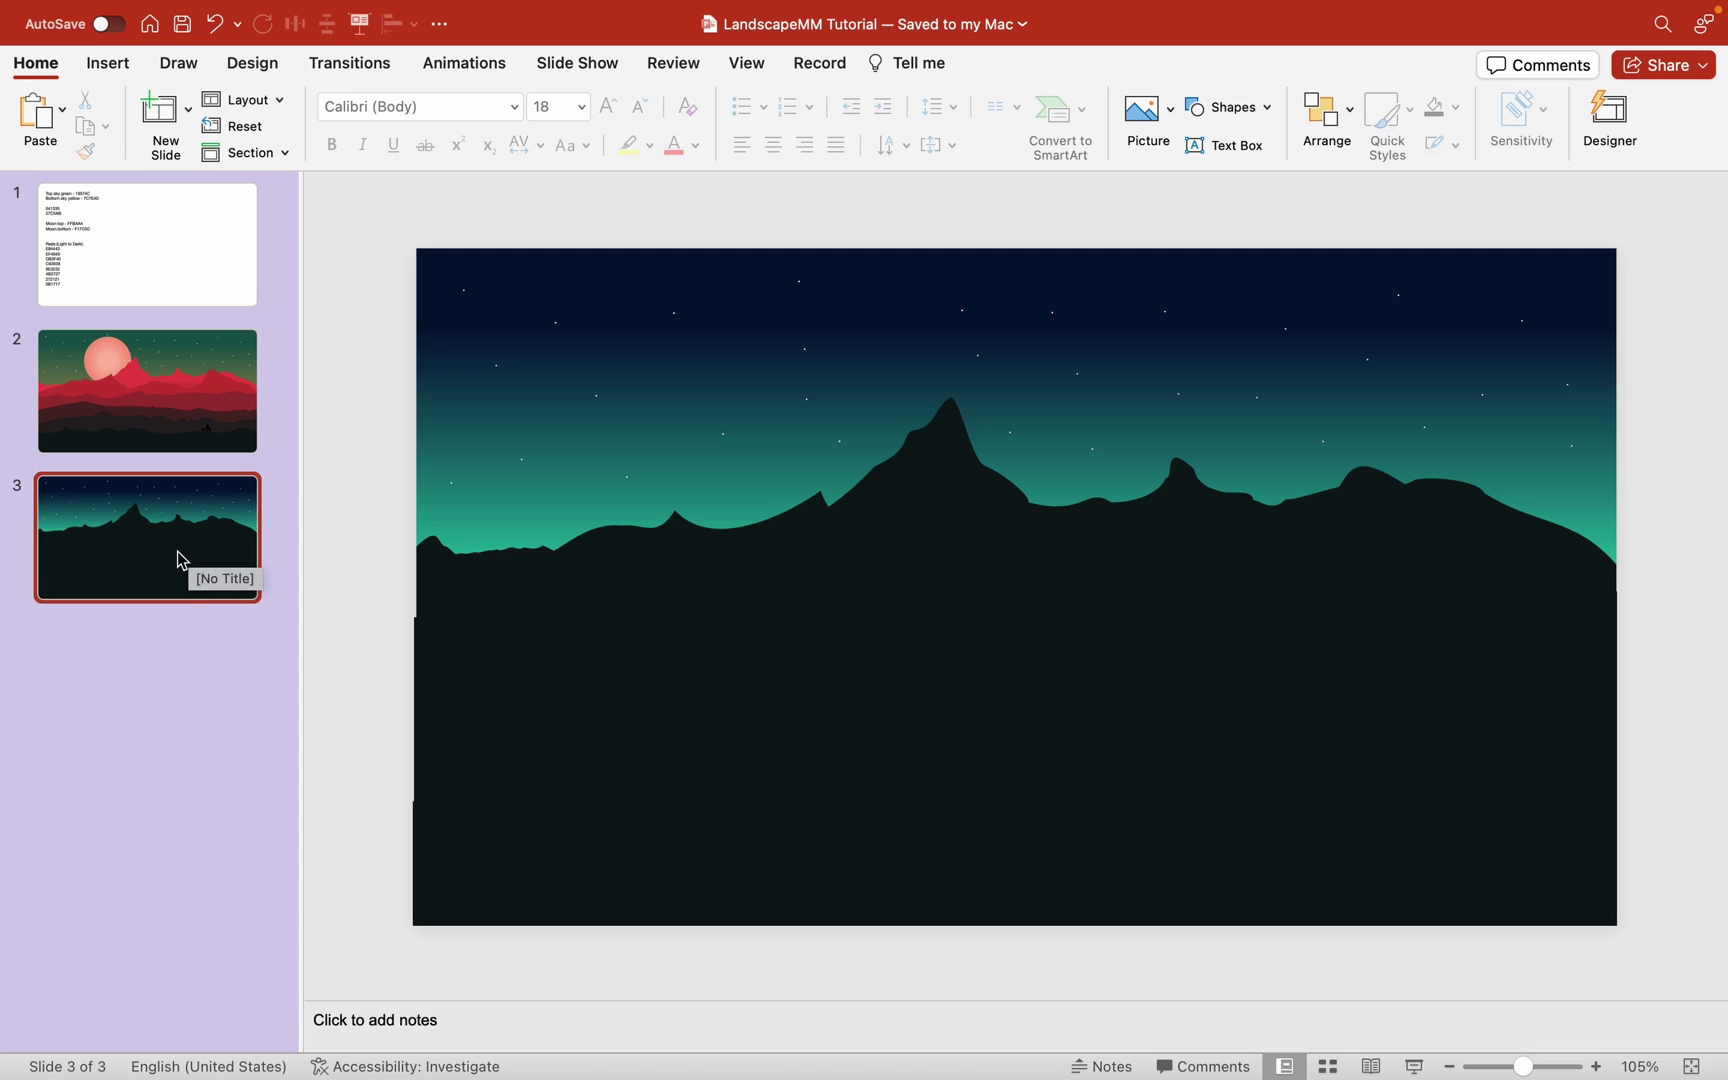
# Step: Move the night slide ahead of the red dawn slide, making it slide 2
pyautogui.click(154, 544)
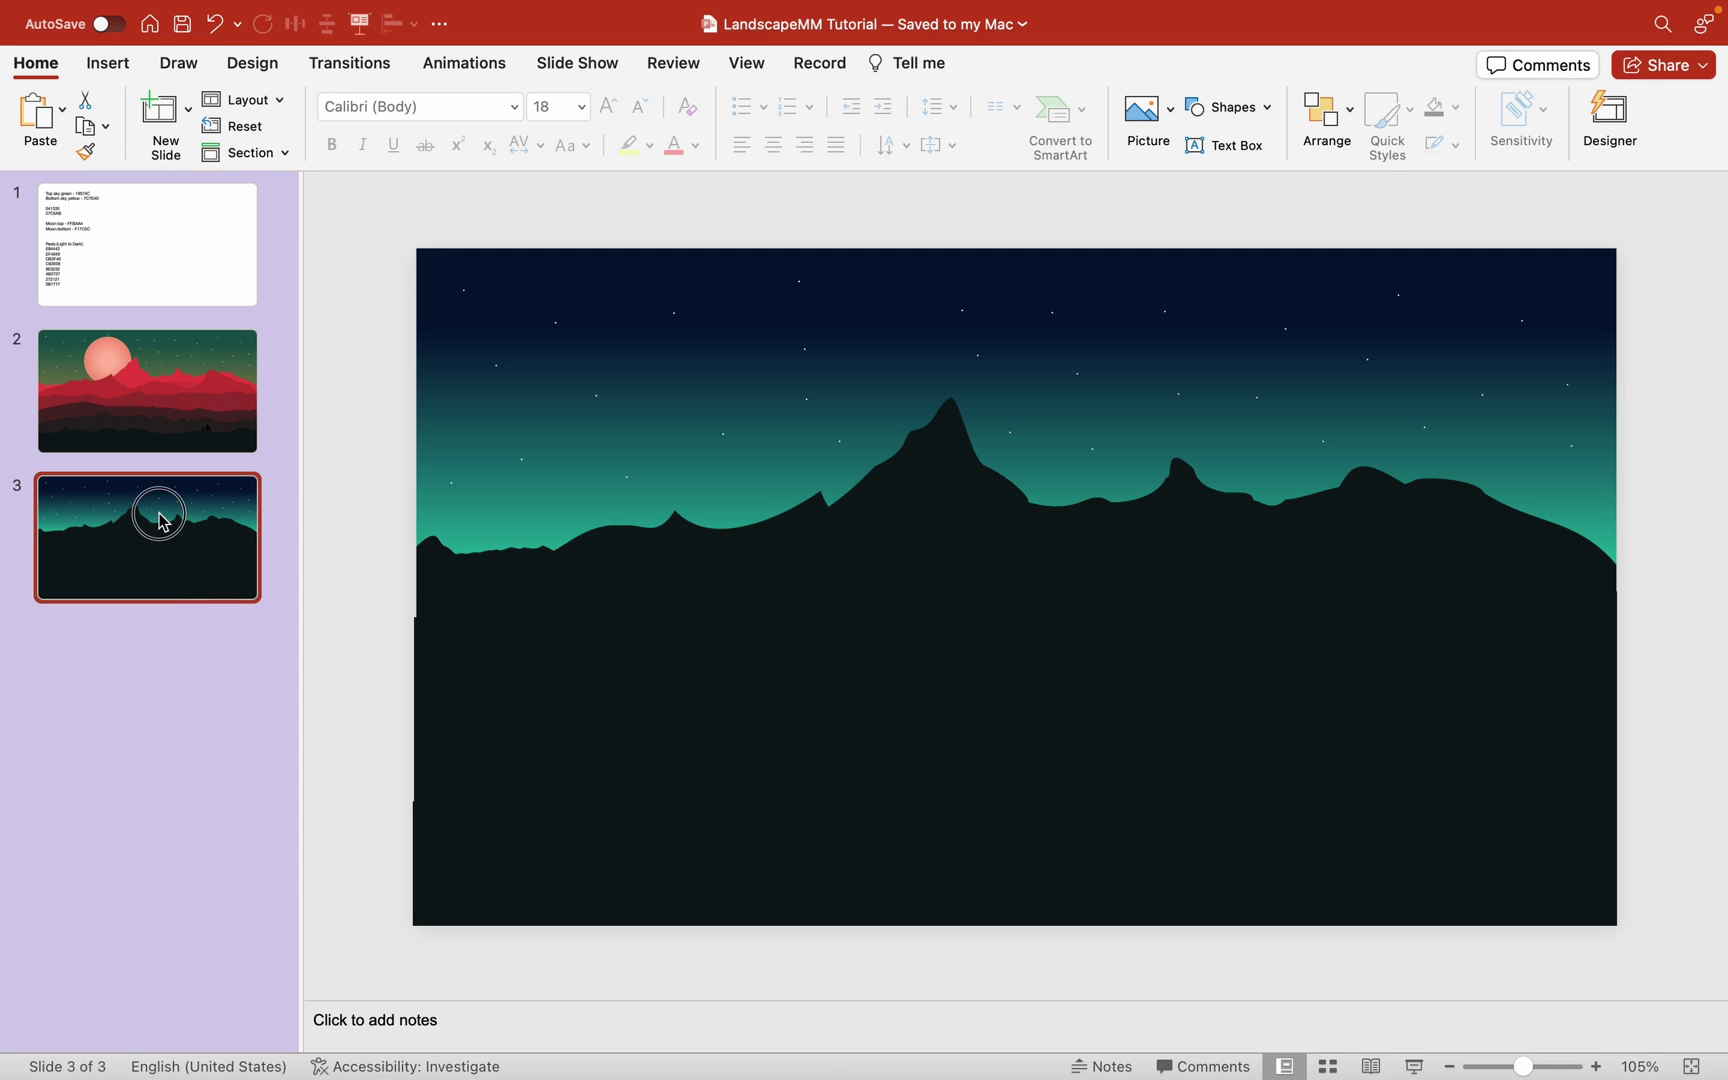
pyautogui.moveTo(160, 520); pyautogui.dragTo(166, 375)
pyautogui.click(168, 528)
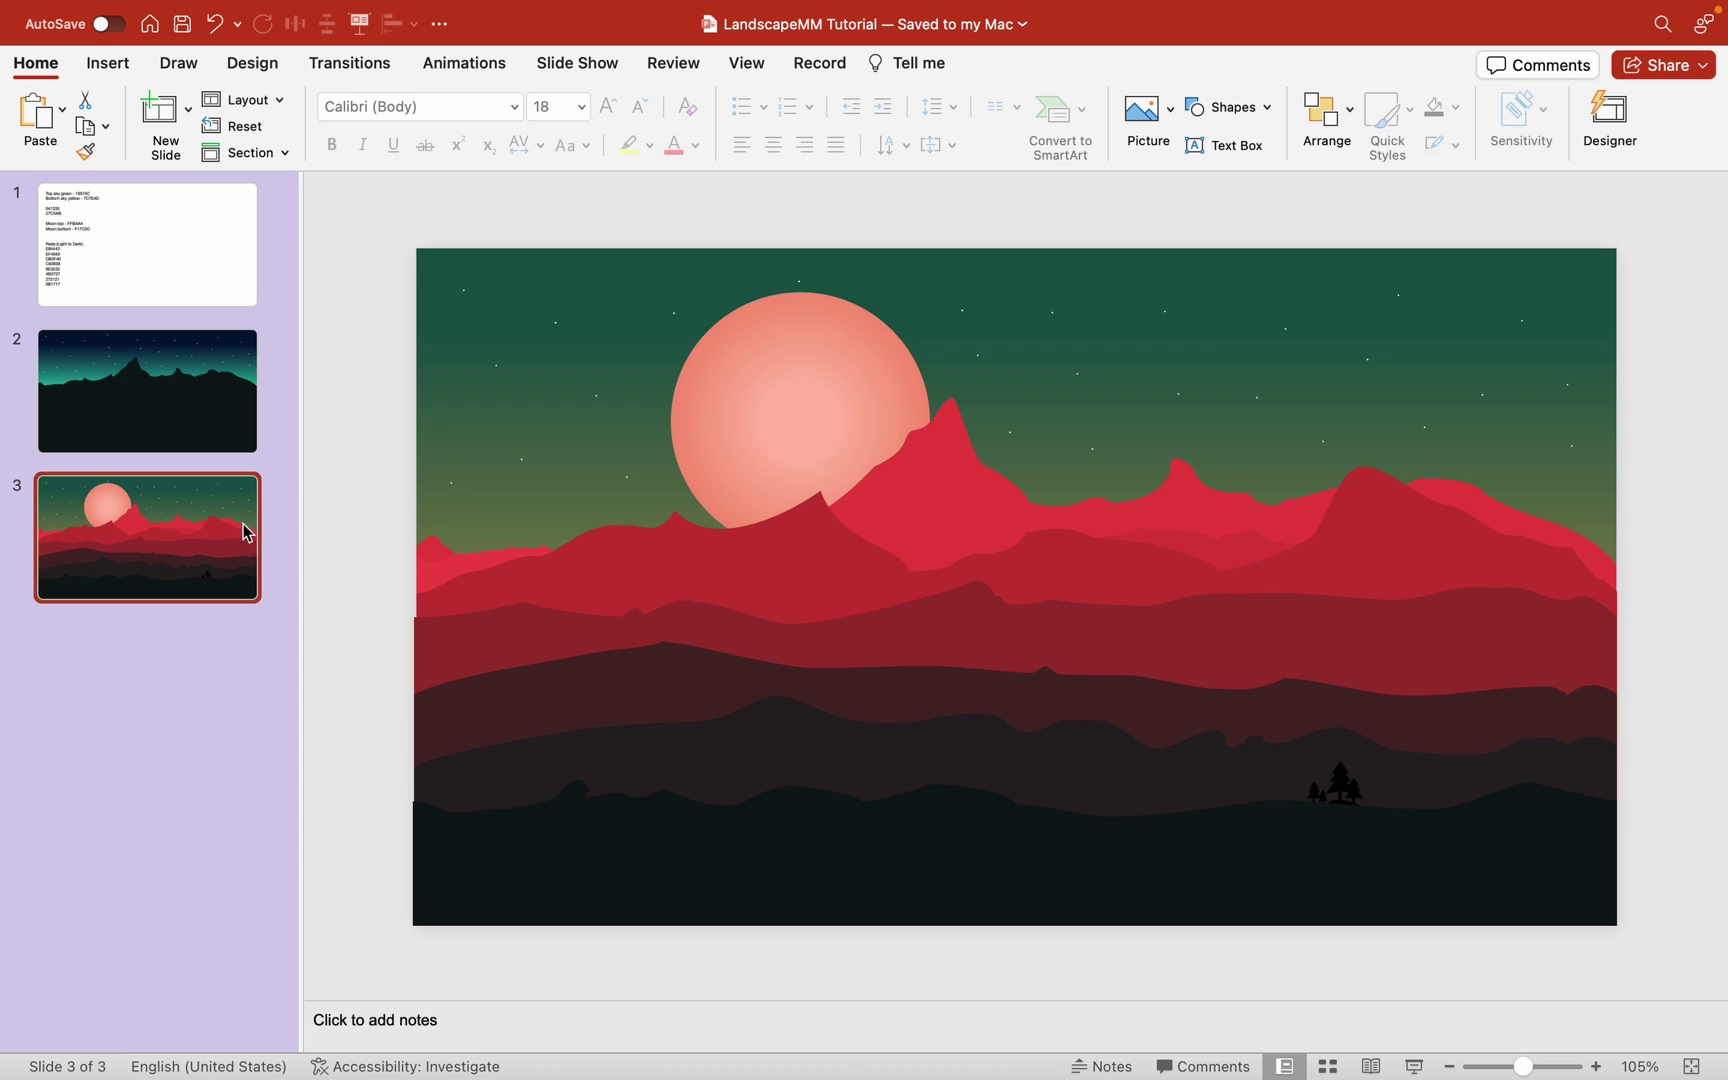
# Step: Apply Morph to dawn slide 3, then paste a night-slide copy as slide 4 with Morph
pyautogui.click(349, 63)
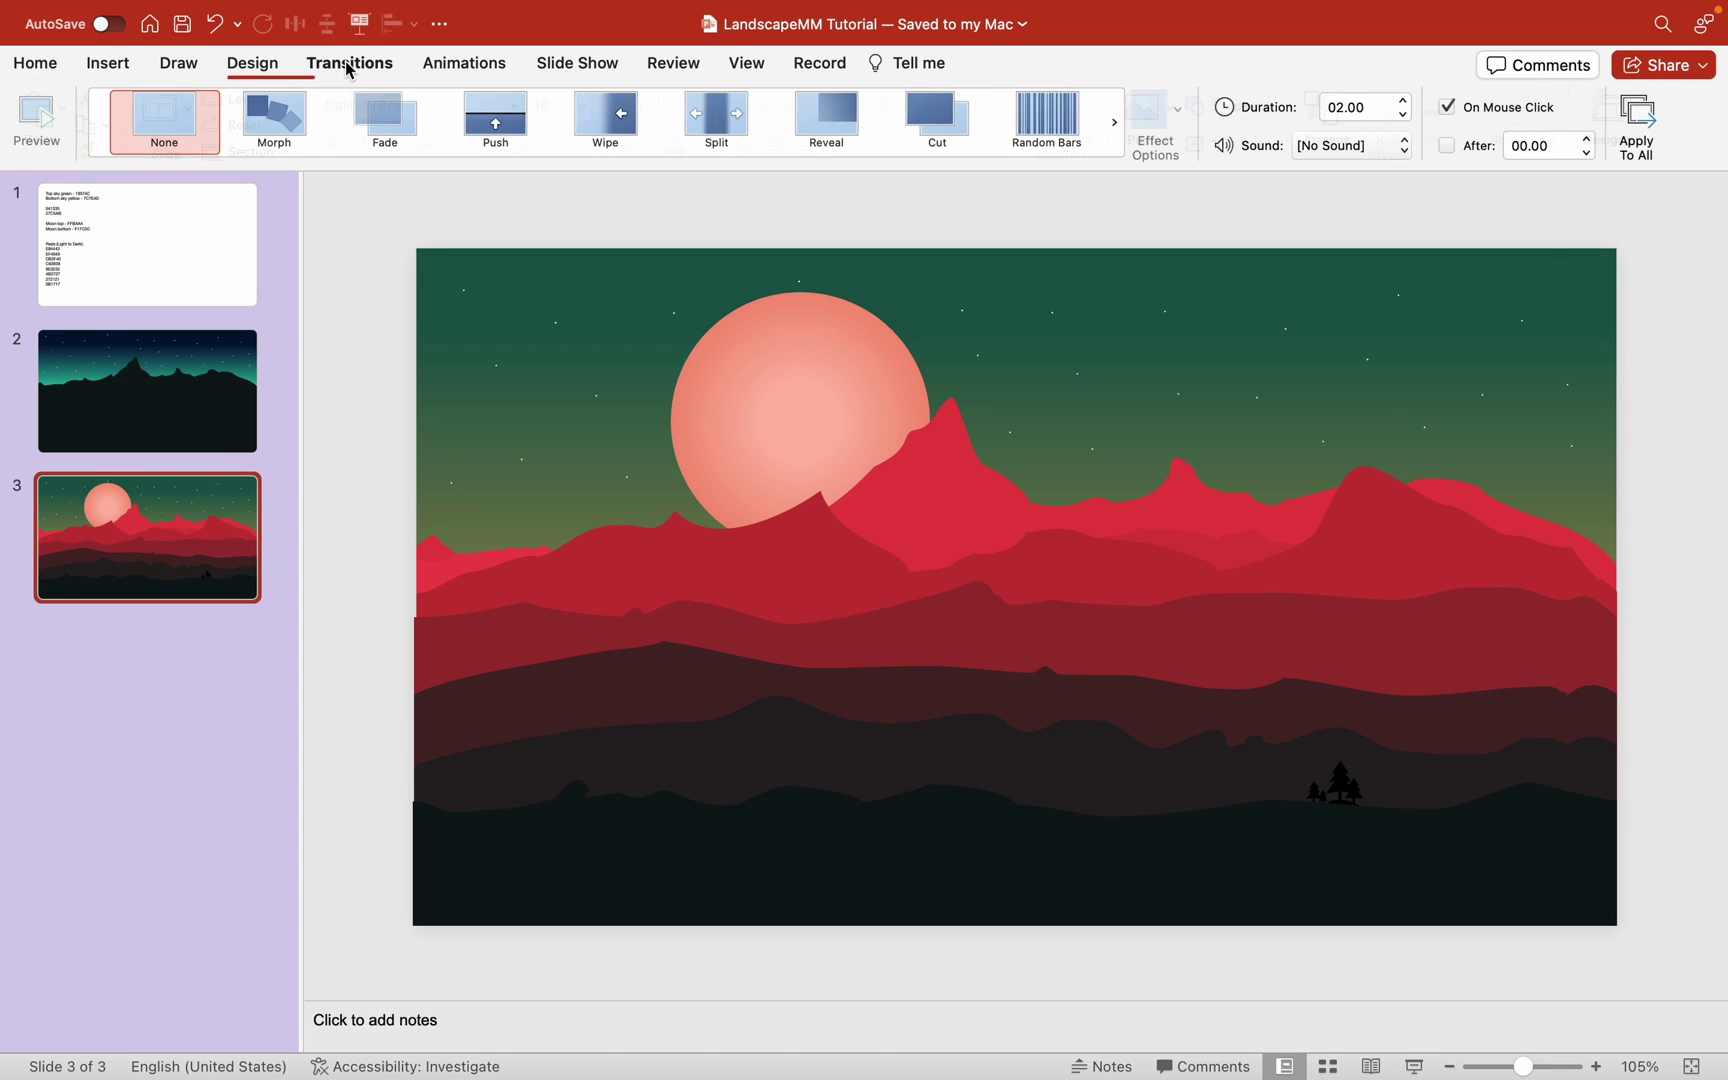
pyautogui.click(291, 124)
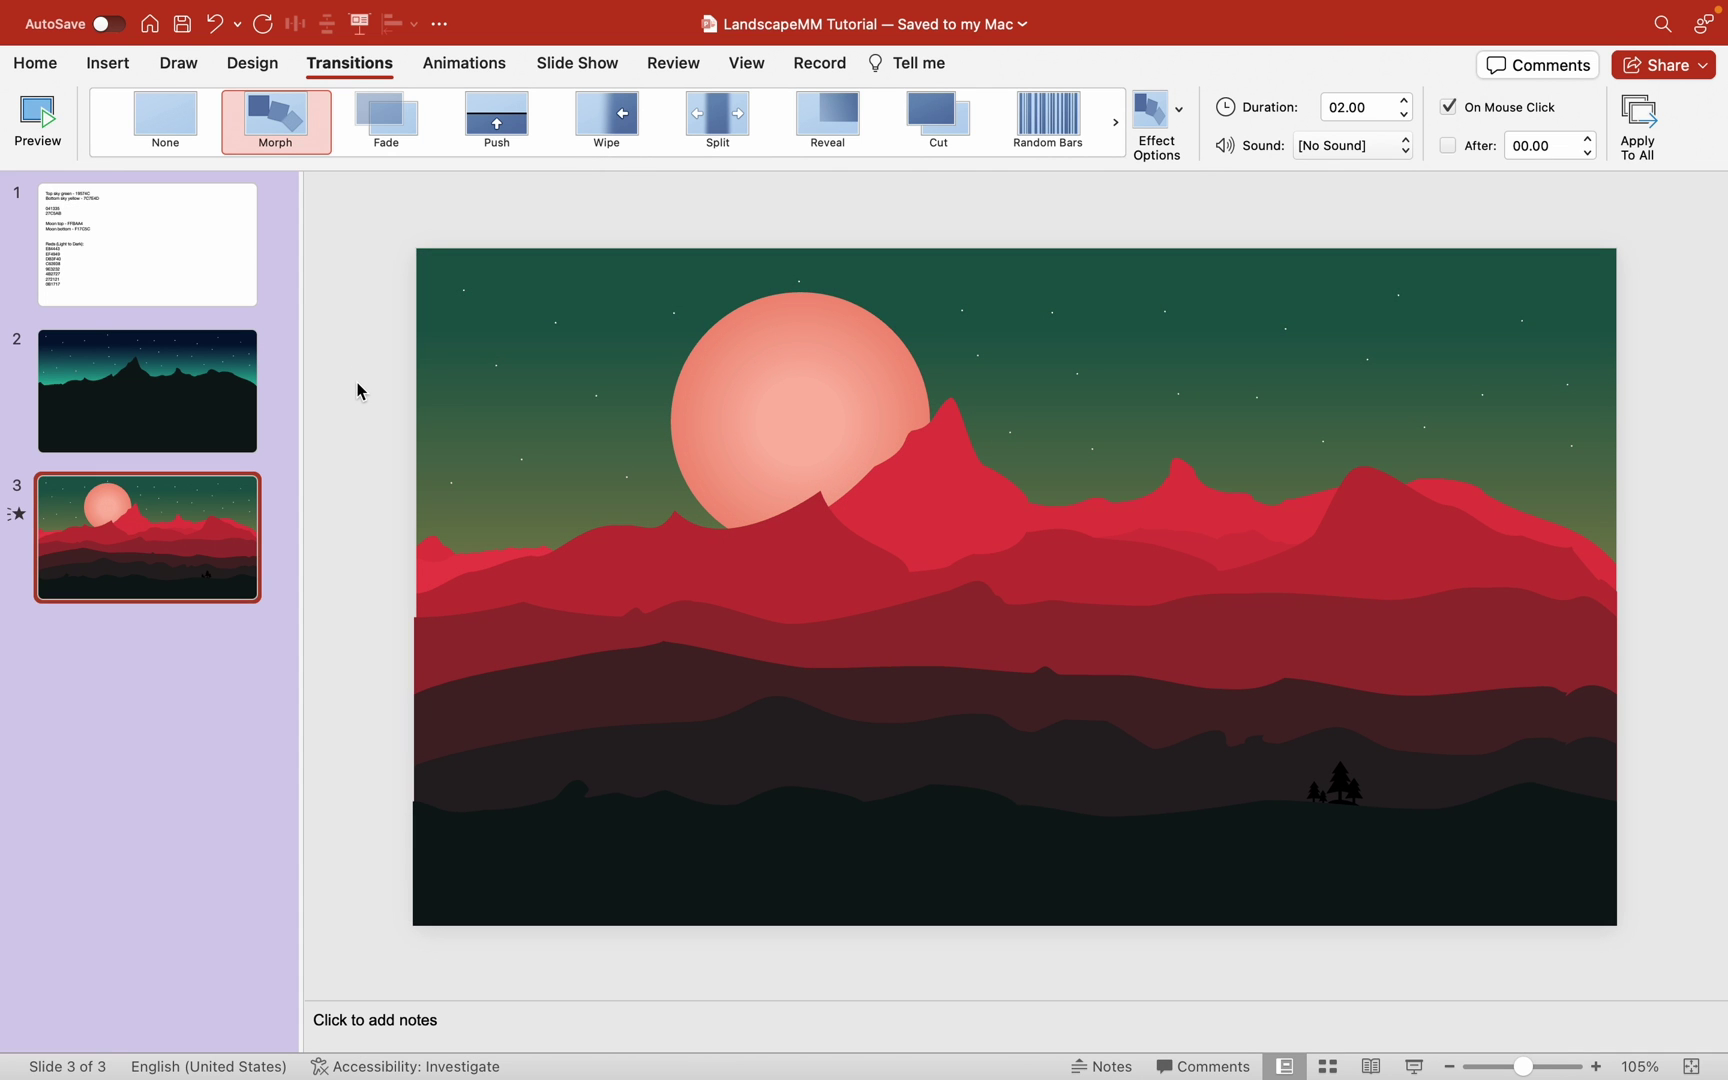
pyautogui.click(224, 397)
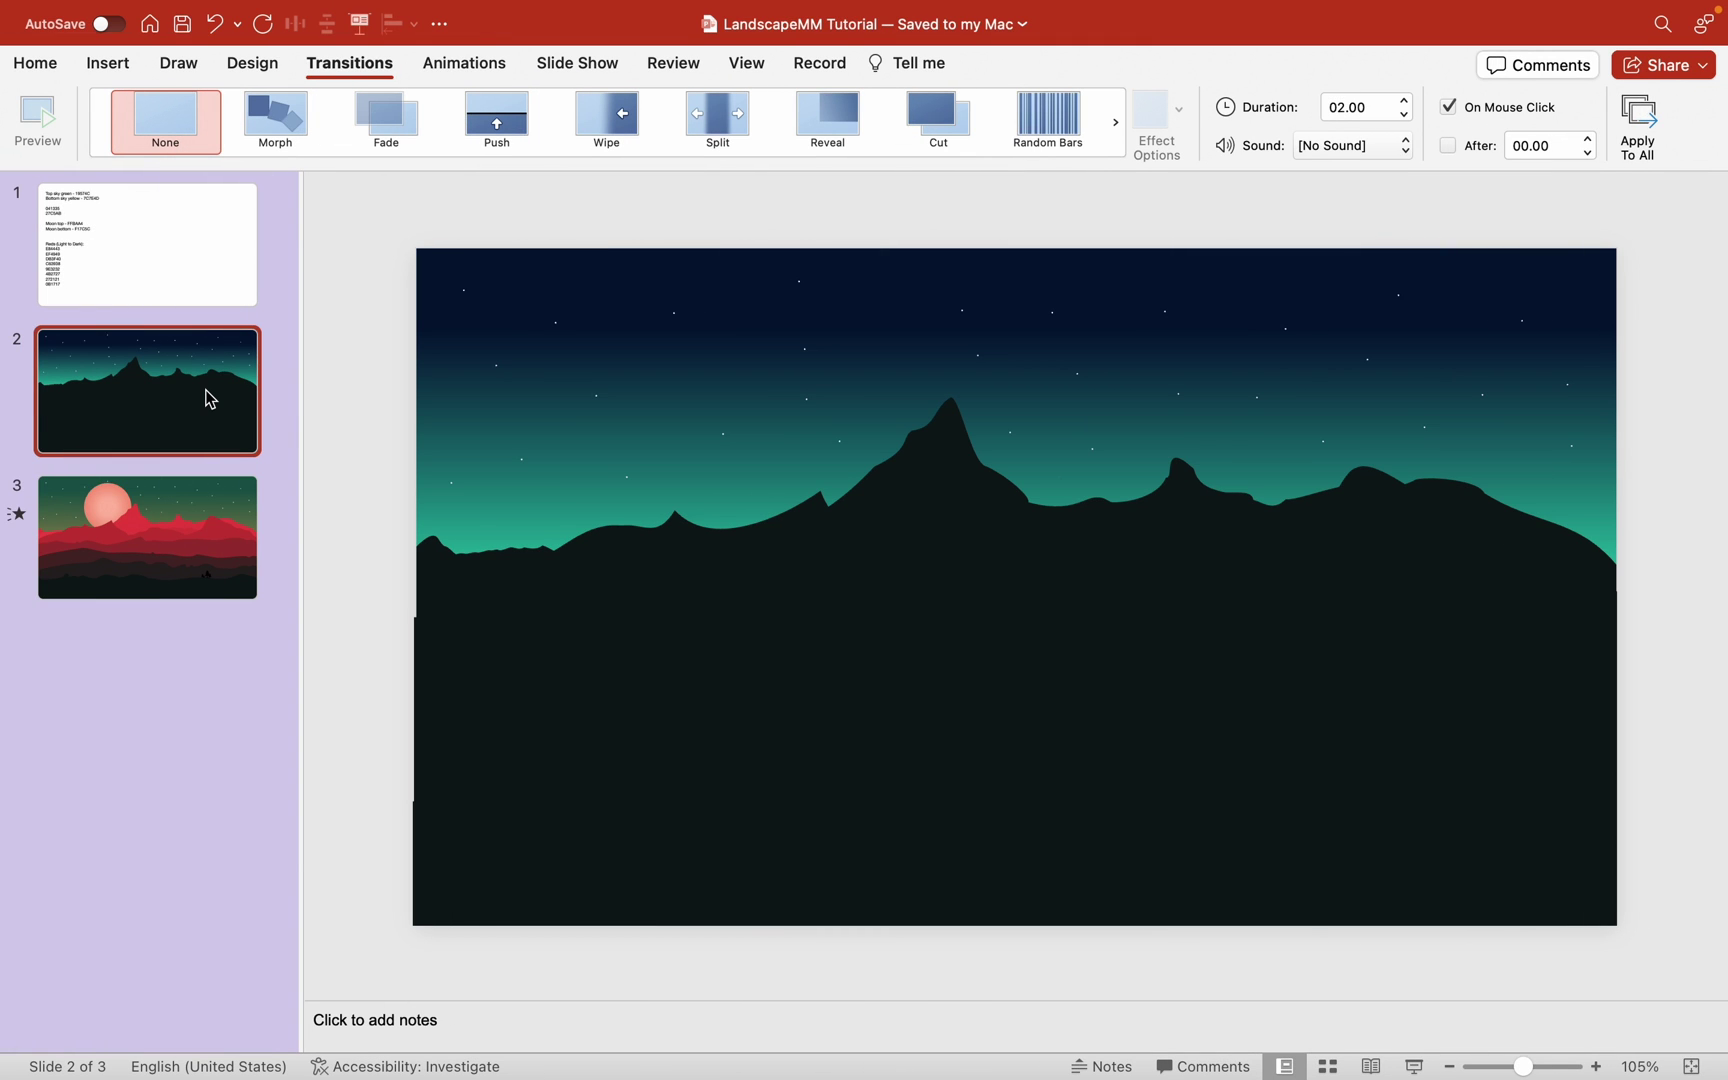
pyautogui.click(175, 660)
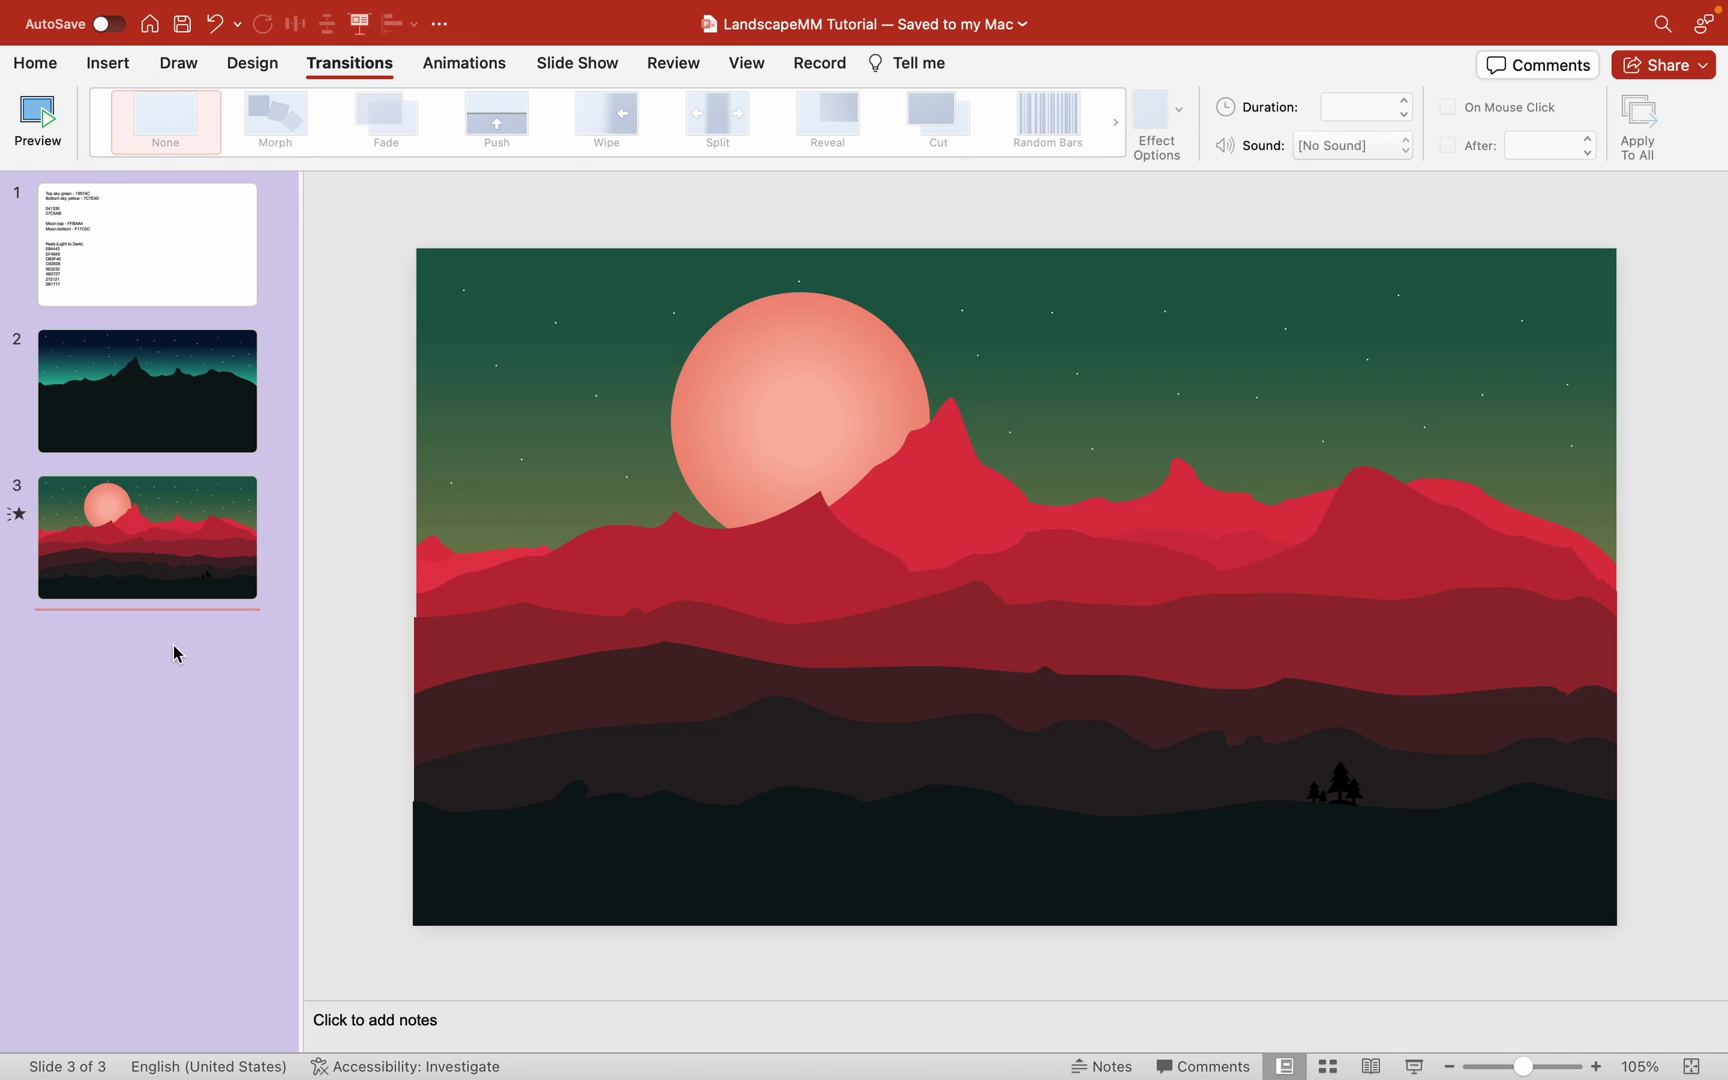
pyautogui.press('super+v')
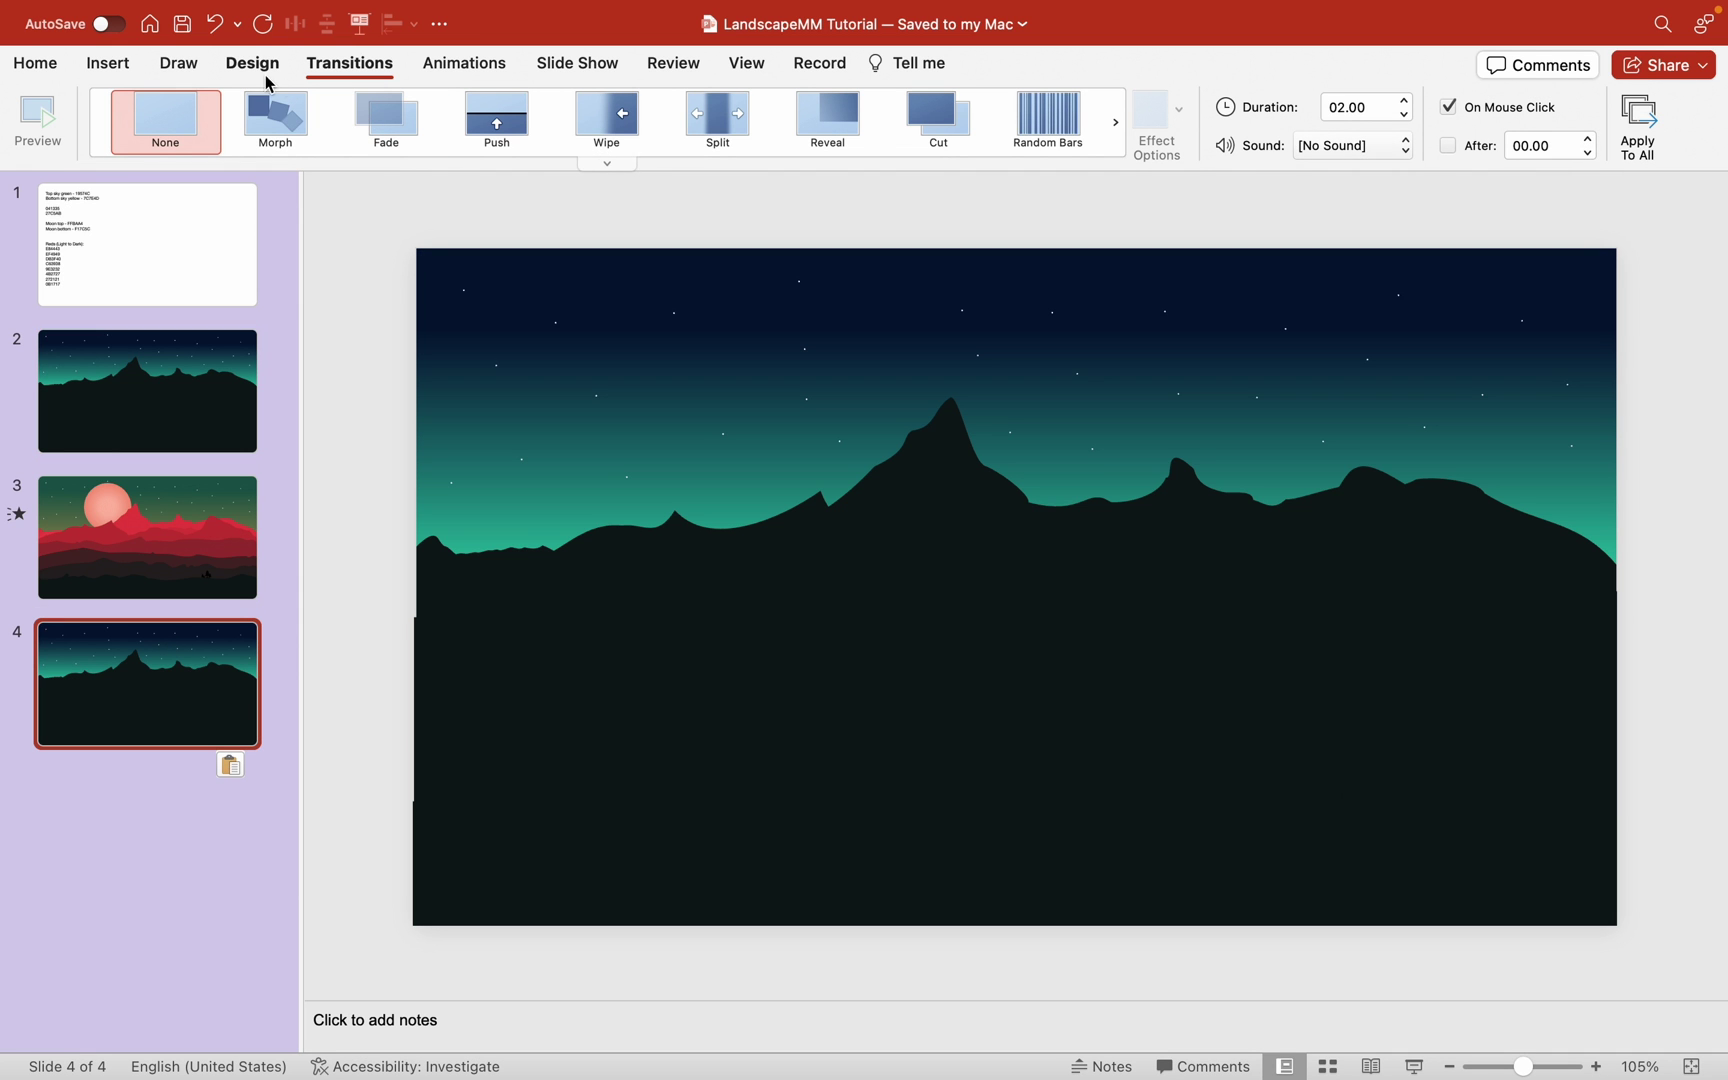
pyautogui.click(276, 119)
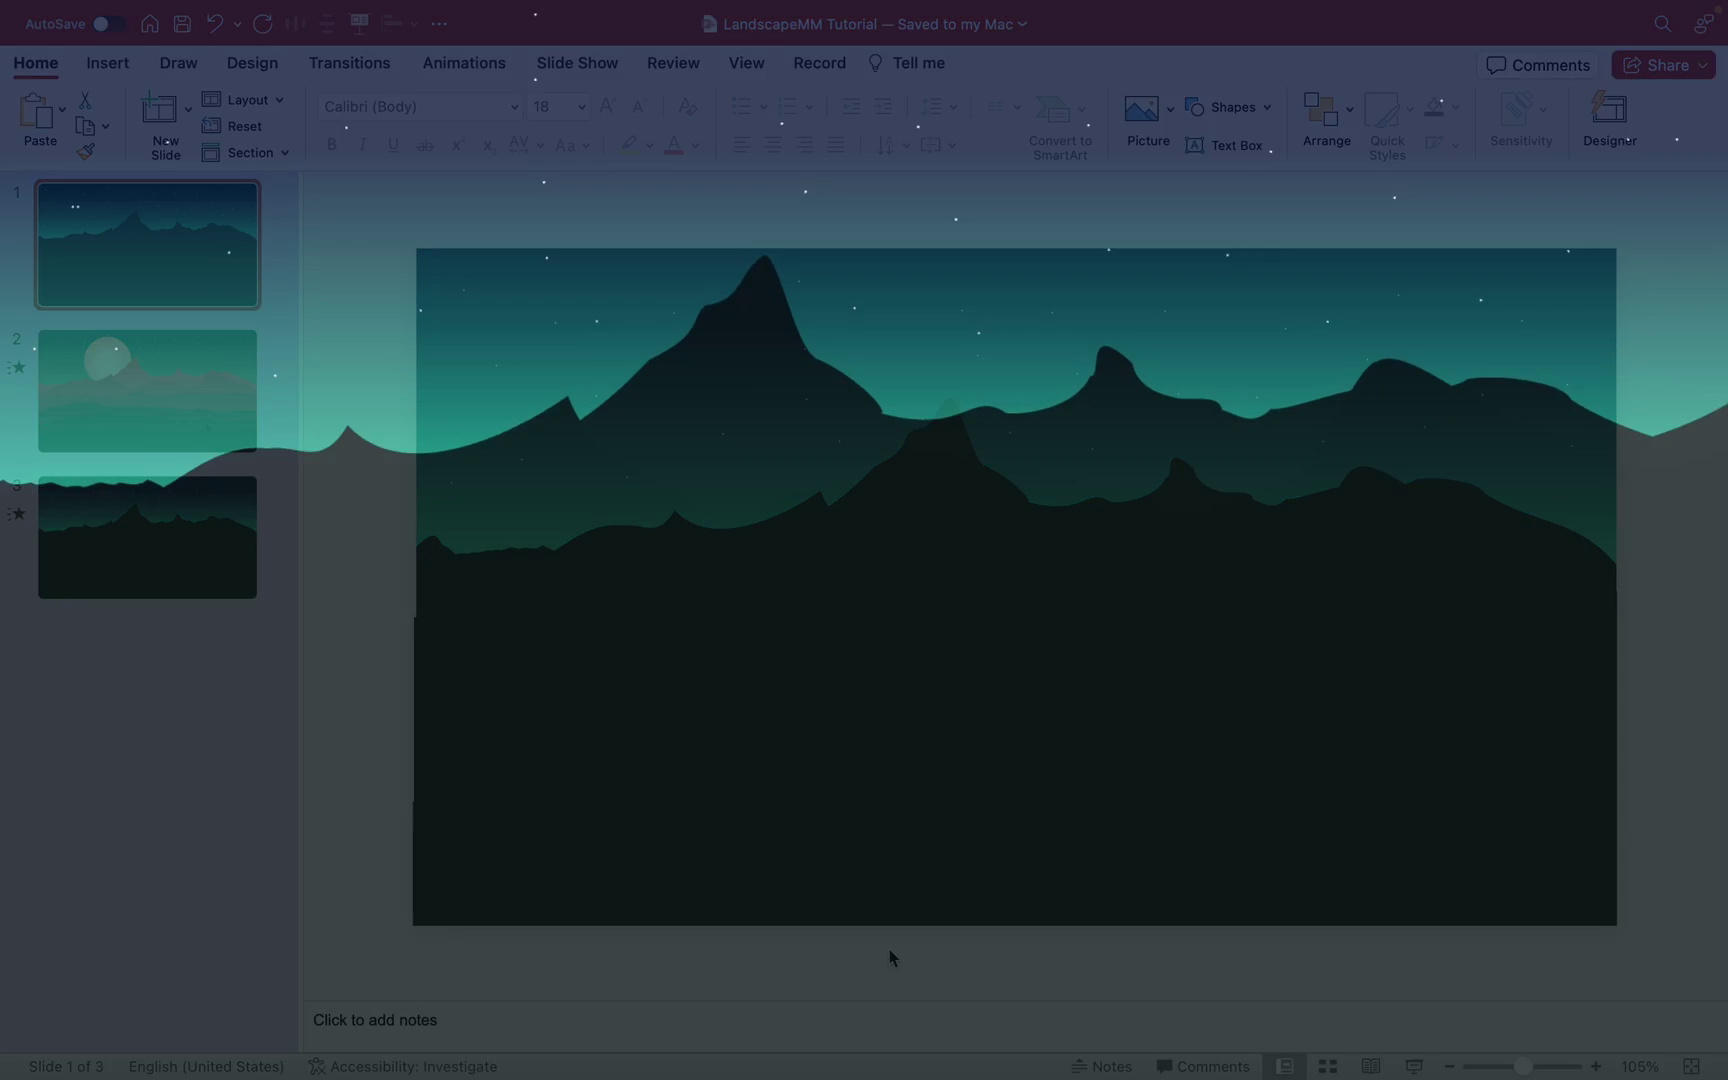